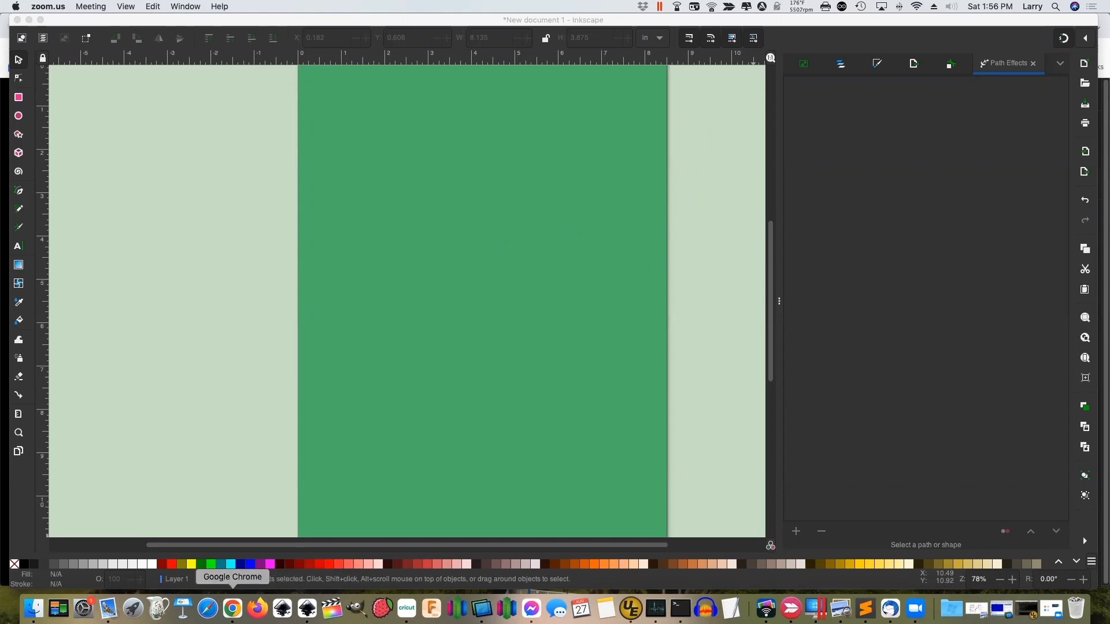
Copy the Bagley logo image from the Facebook group post to the clipboard
click(232, 608)
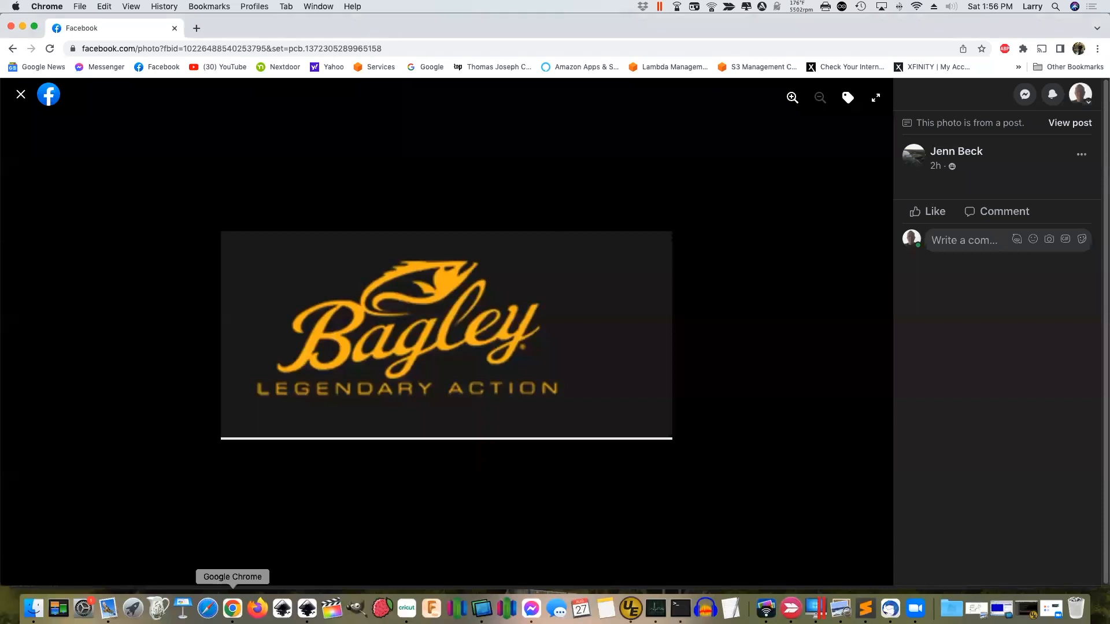
click(21, 94)
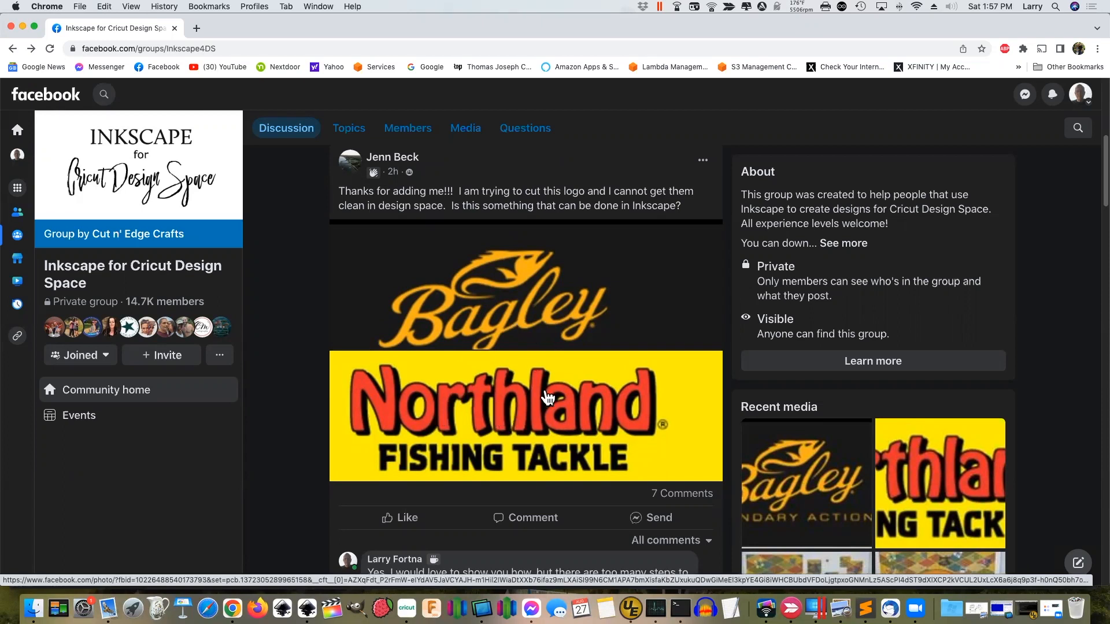
click(496, 303)
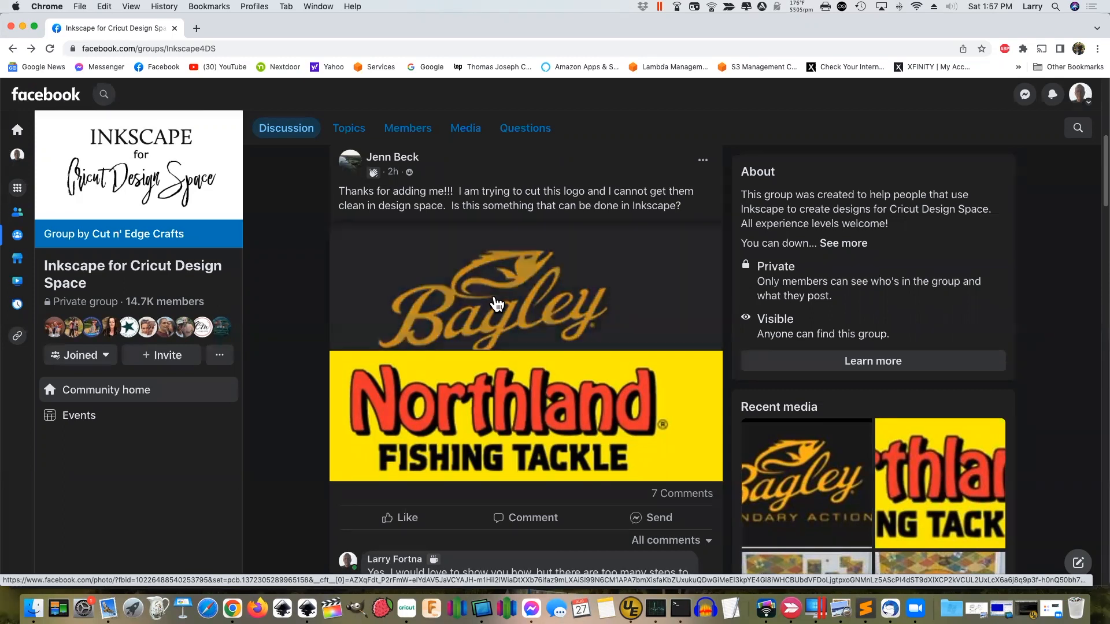
right_click(479, 300)
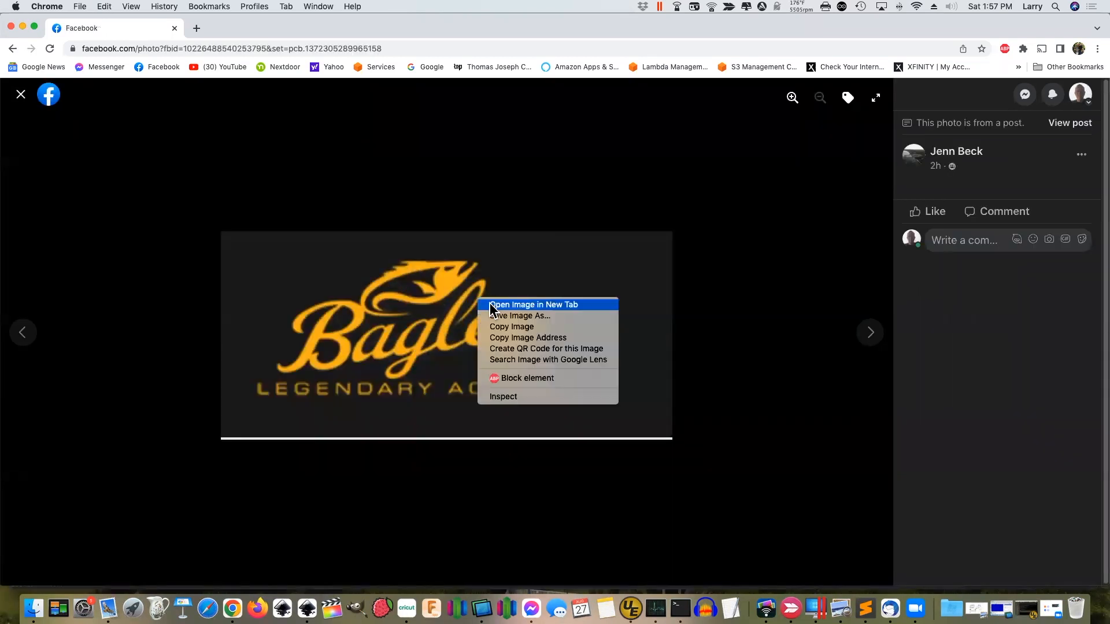
click(527, 327)
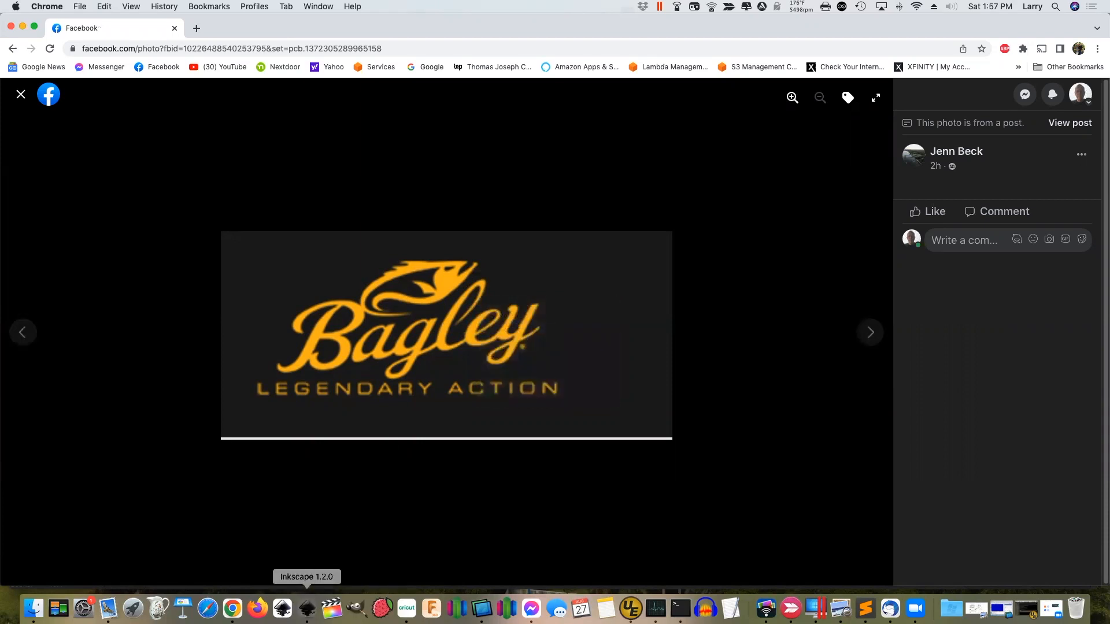
click(307, 607)
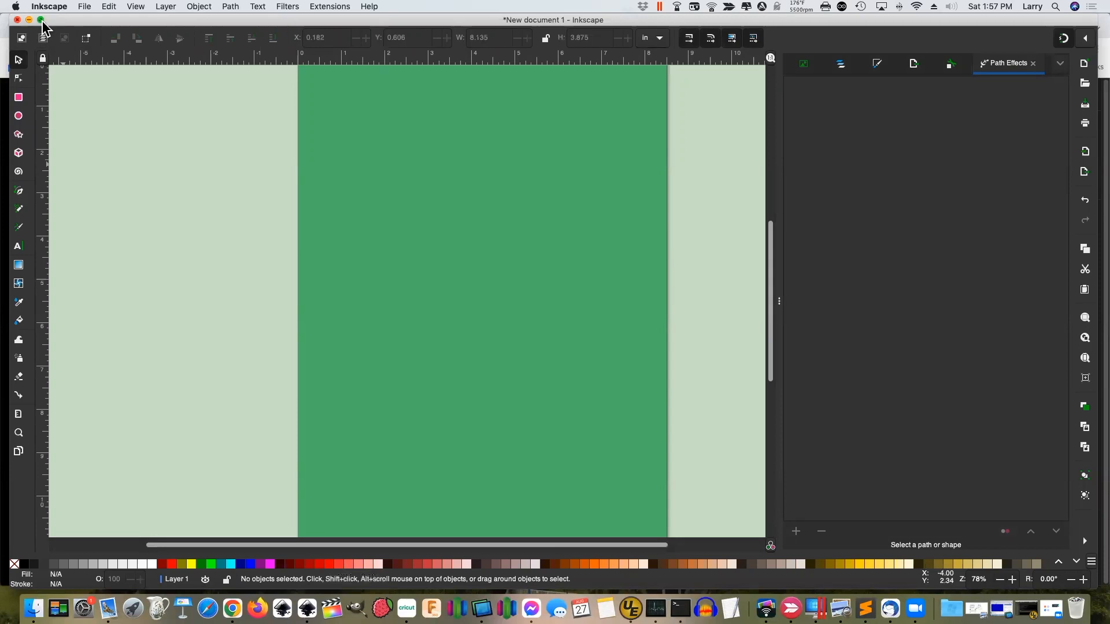
Check the document's properties without changing them
click(85, 7)
click(137, 209)
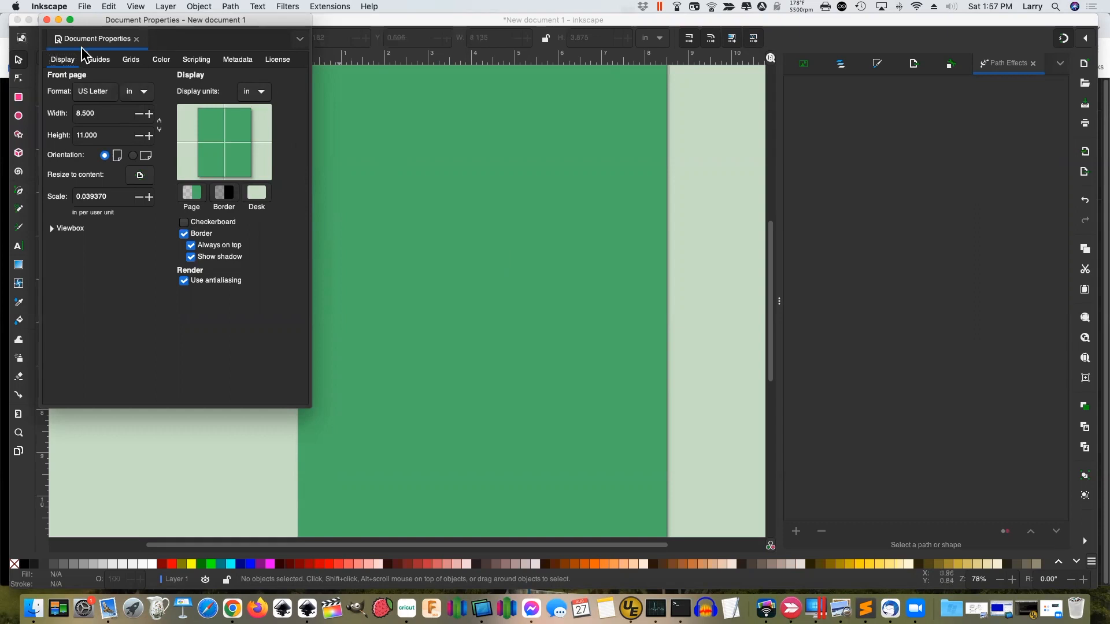
click(136, 39)
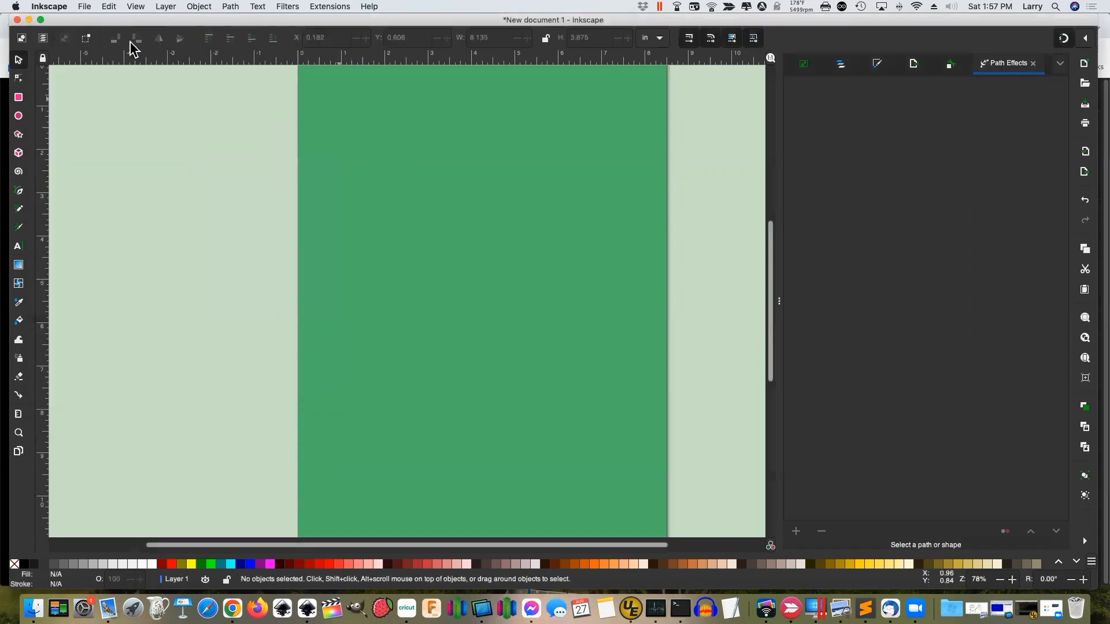
Paste the Bagley logo into Inkscape and move it to the top of the page
right_click(391, 183)
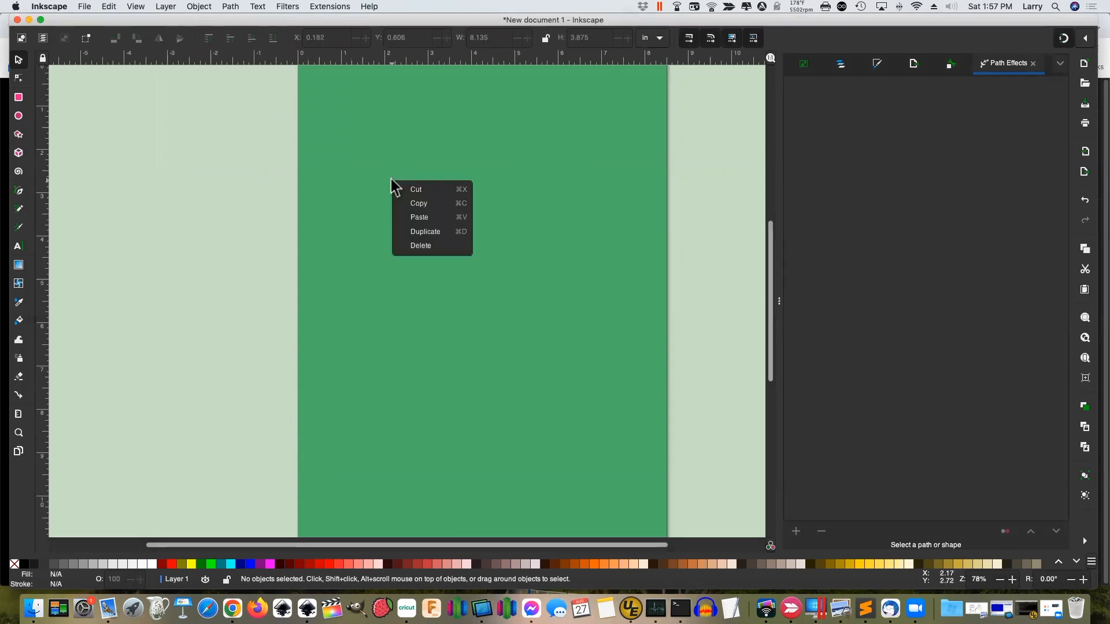
click(430, 223)
drag(400, 211, 449, 161)
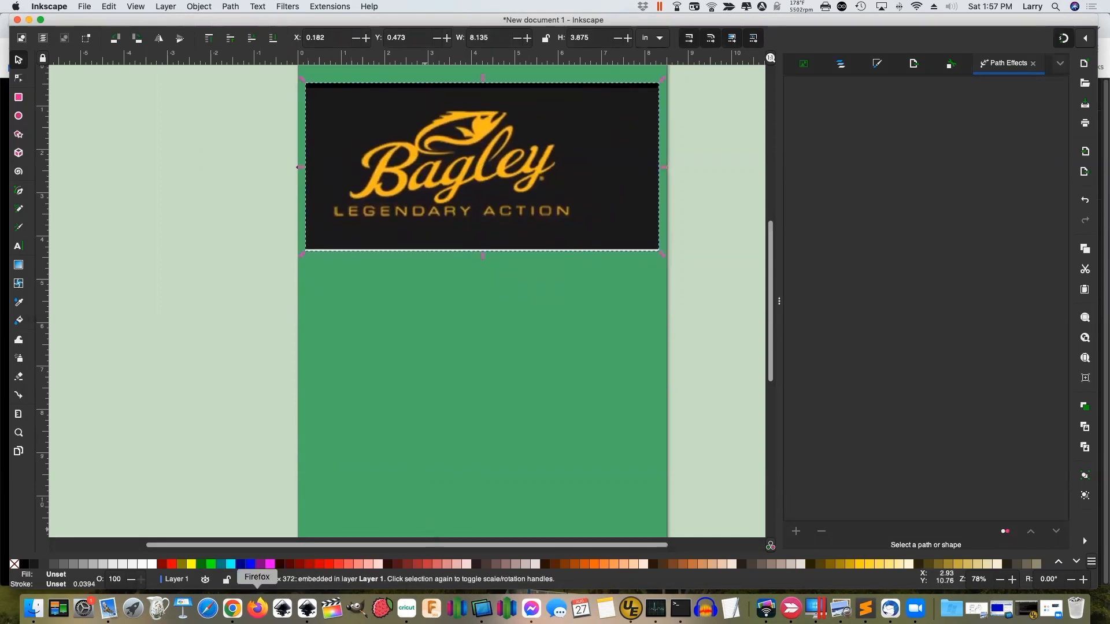
click(233, 608)
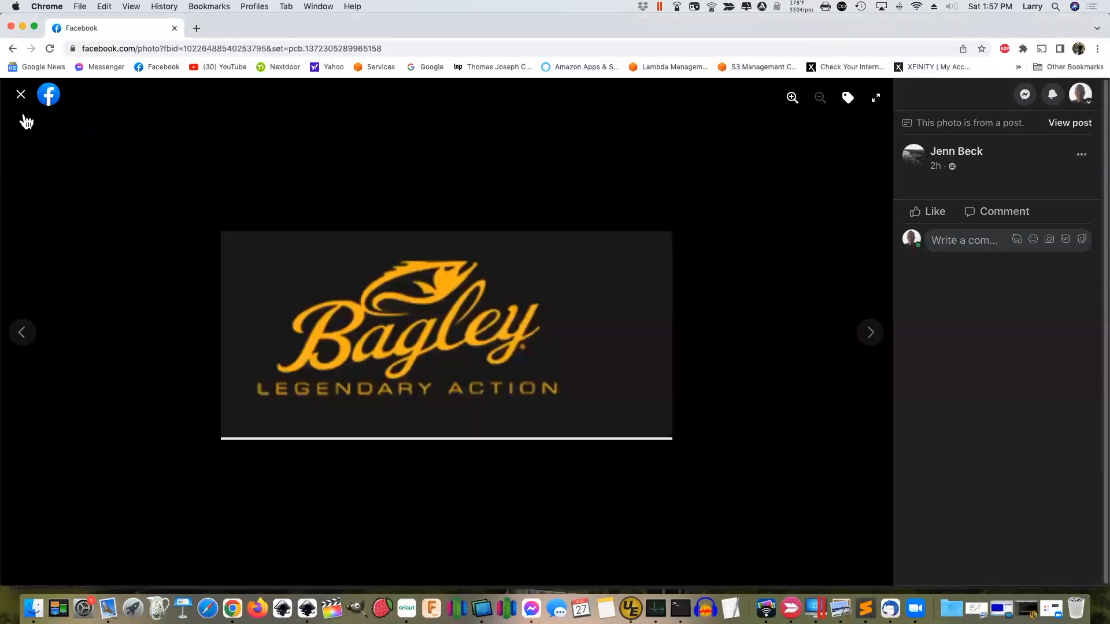
Copy the Northland Fishing Tackle logo image from the Facebook group post
click(21, 94)
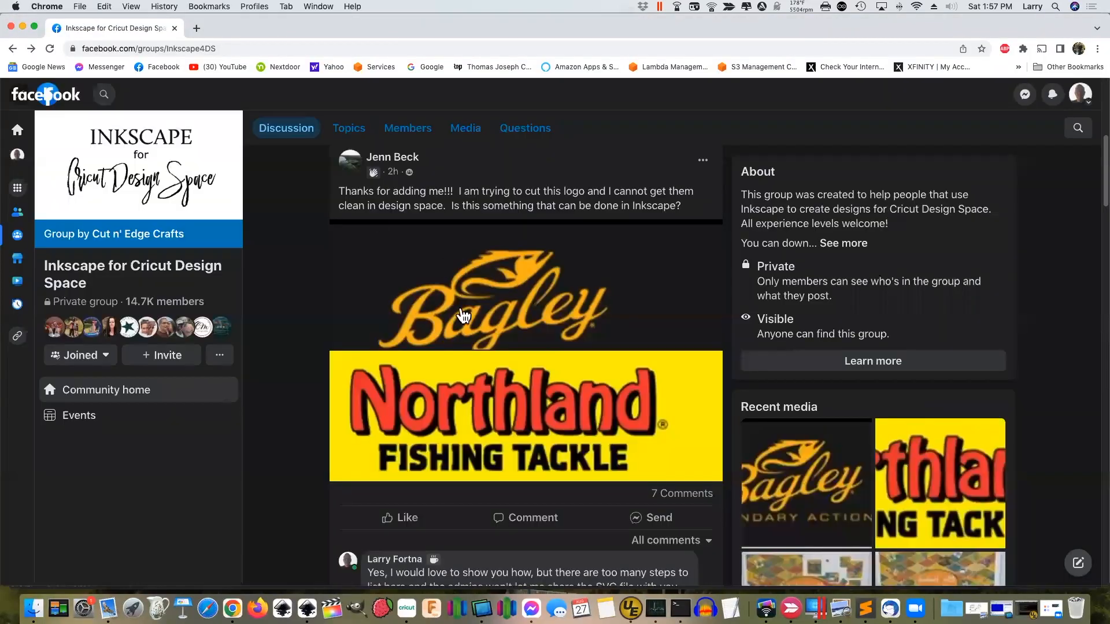
click(493, 383)
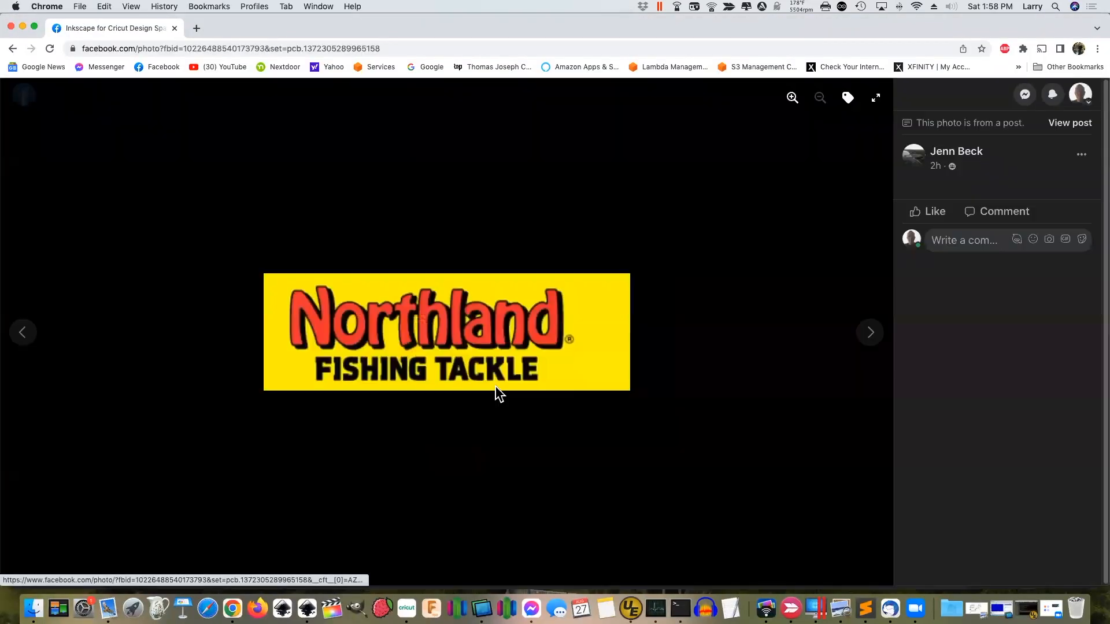
right_click(456, 315)
click(497, 336)
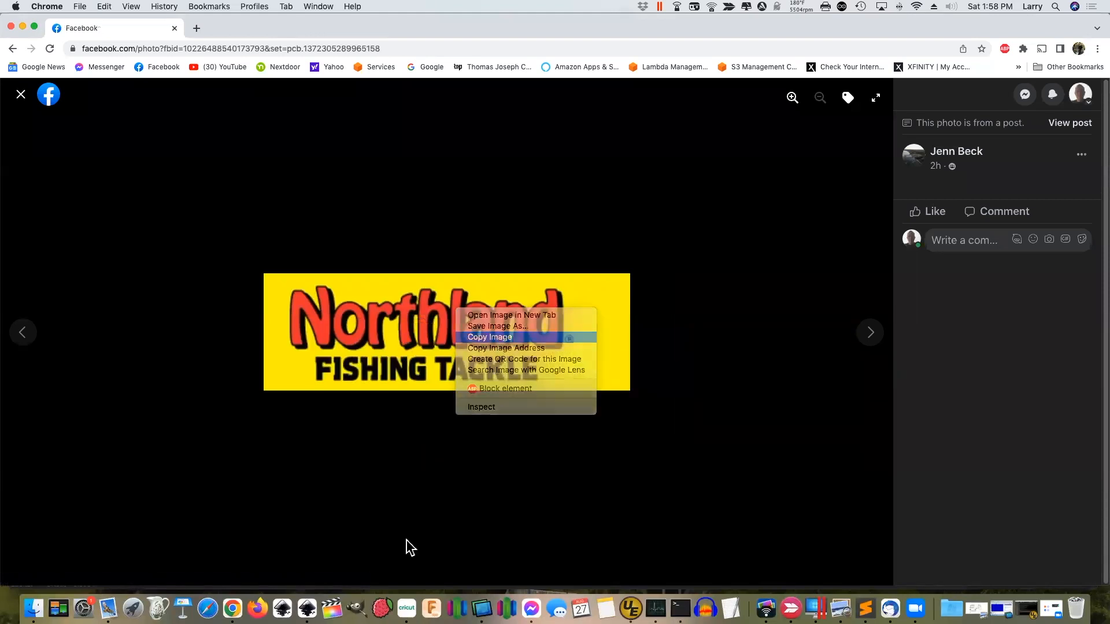
click(307, 608)
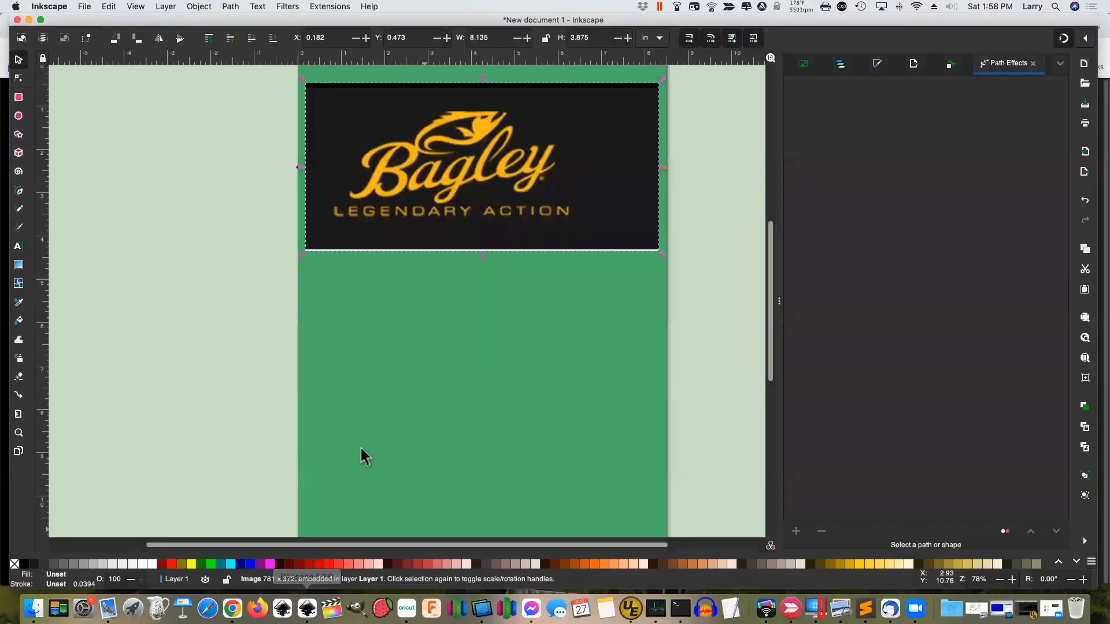
Paste the Northland logo and place it in the lower part of the page
right_click(366, 427)
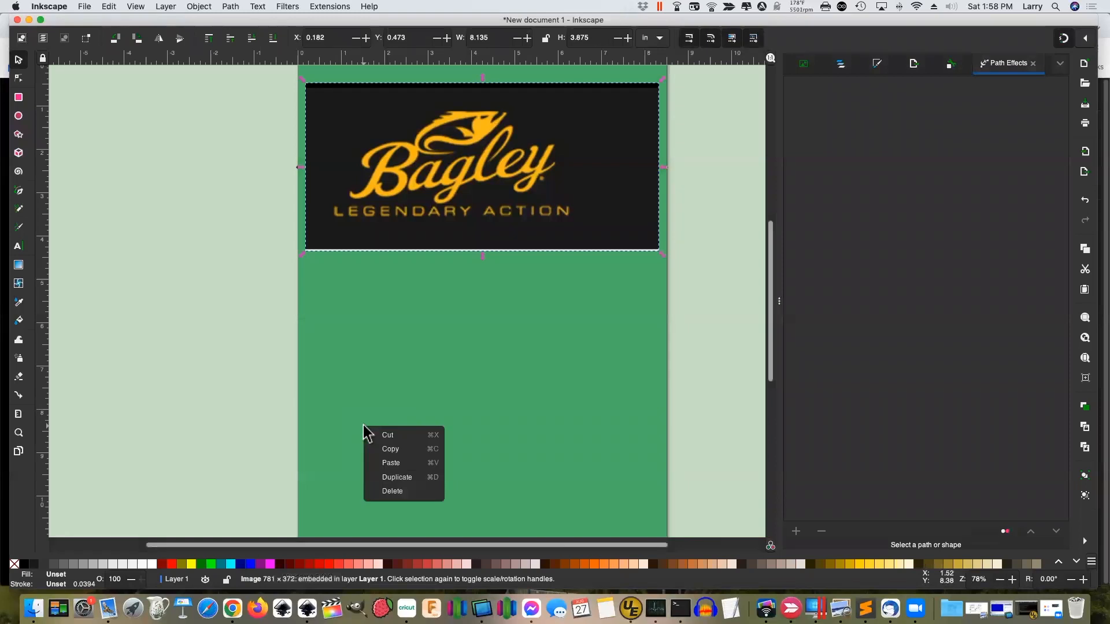
click(393, 463)
drag(362, 448, 454, 423)
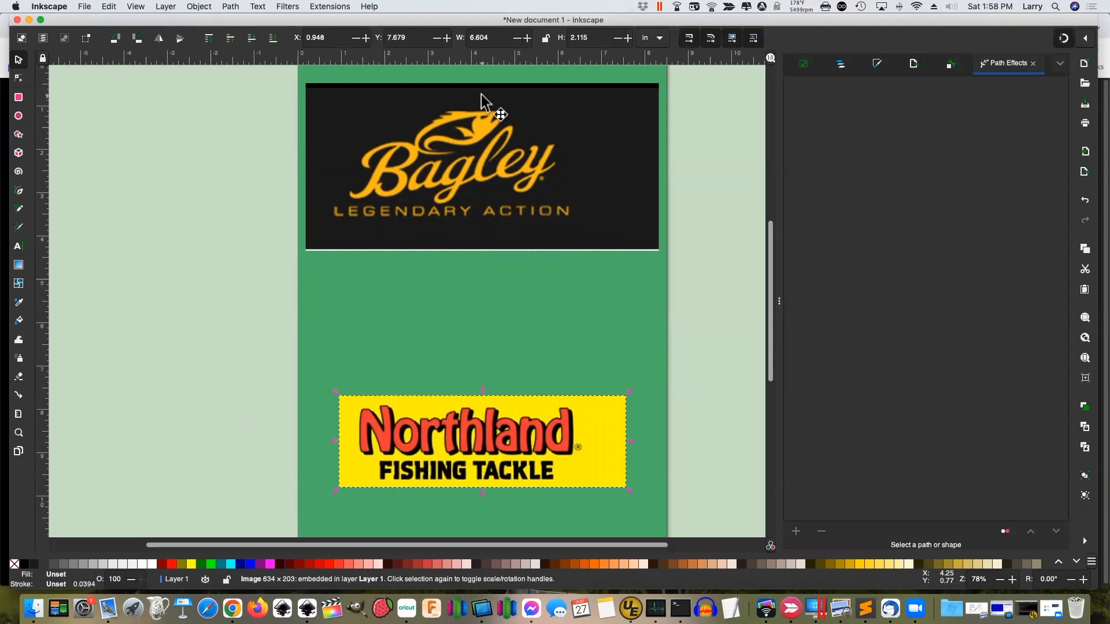
Trace the Bagley bitmap as Multicolor with Colors detection and 3 scans
click(404, 152)
click(230, 6)
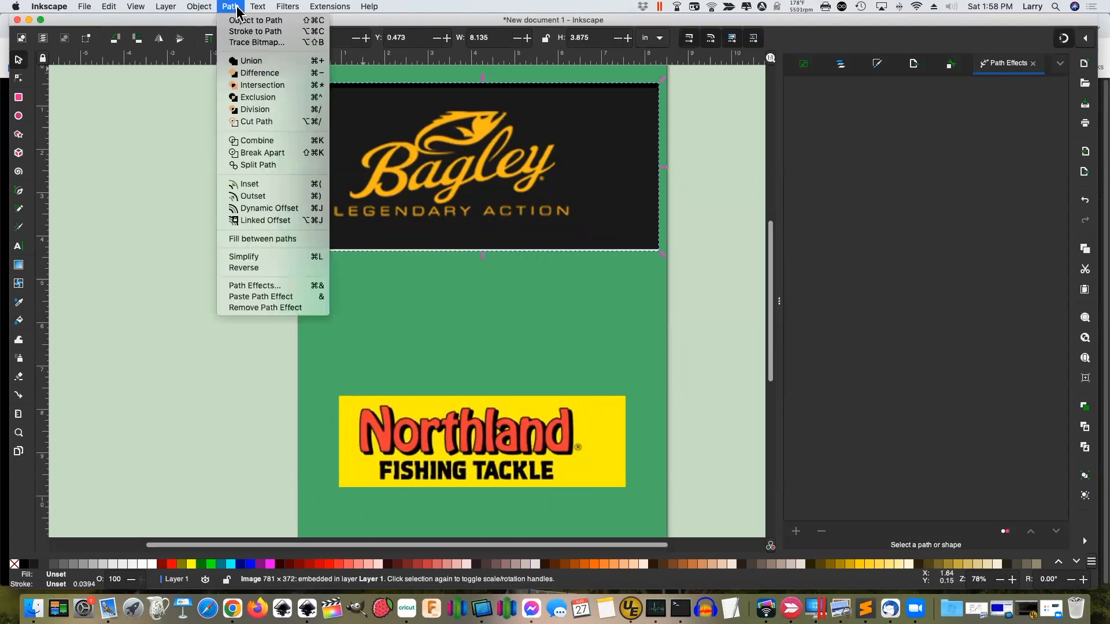
click(263, 43)
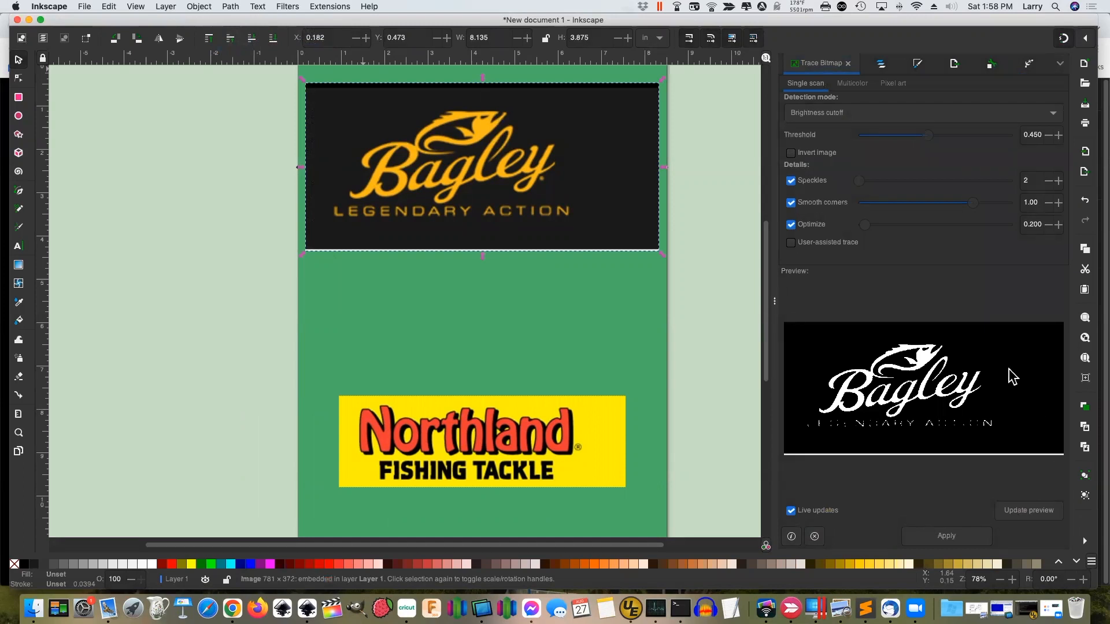
click(850, 84)
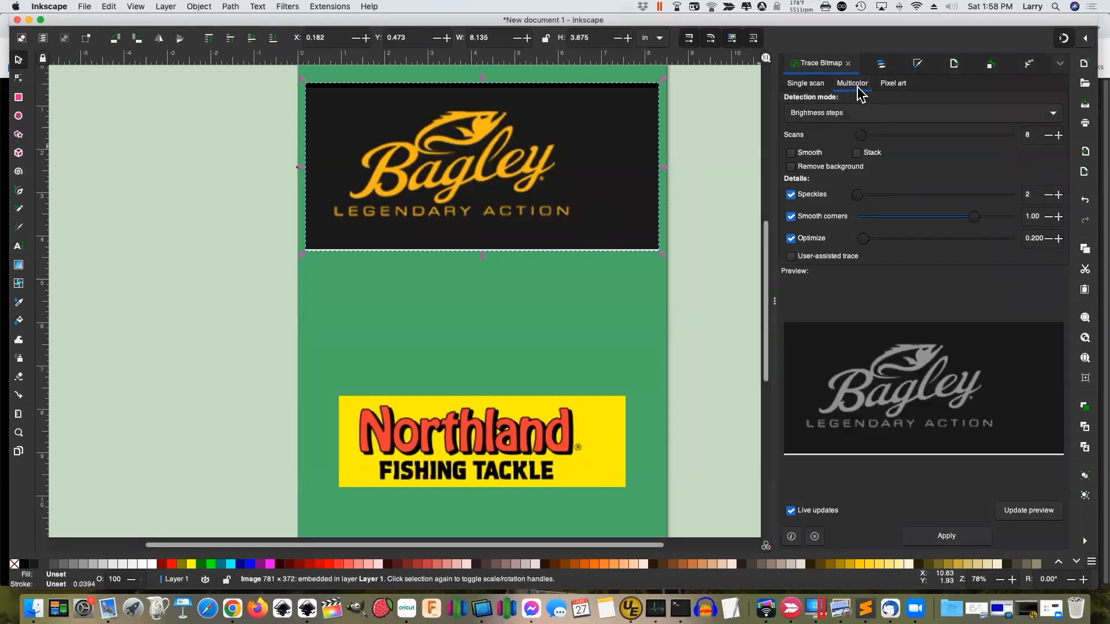
click(820, 117)
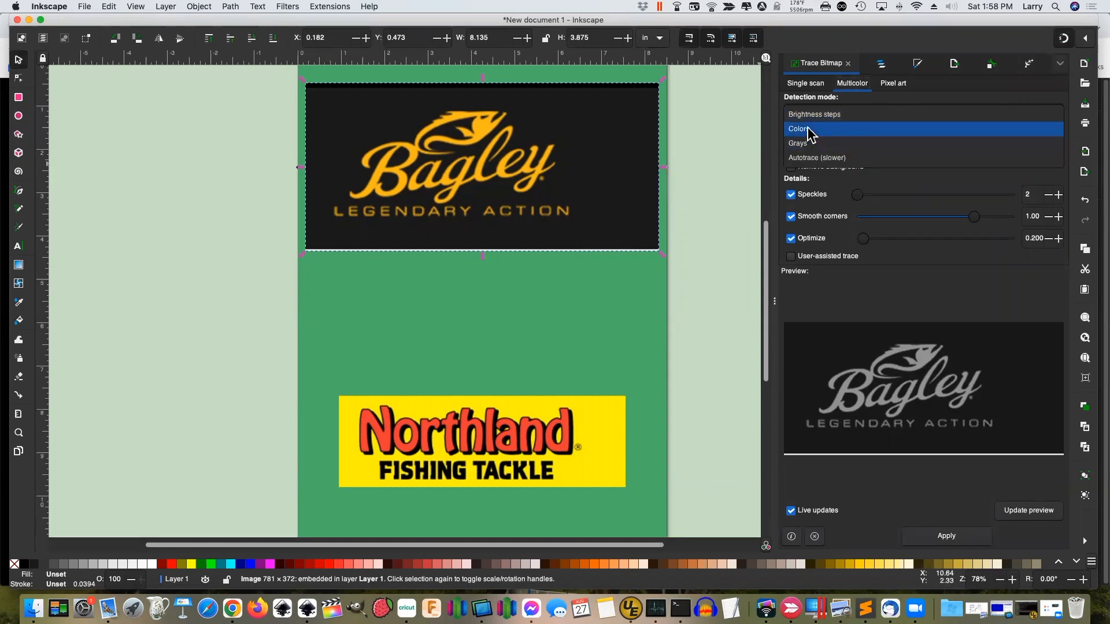
click(808, 130)
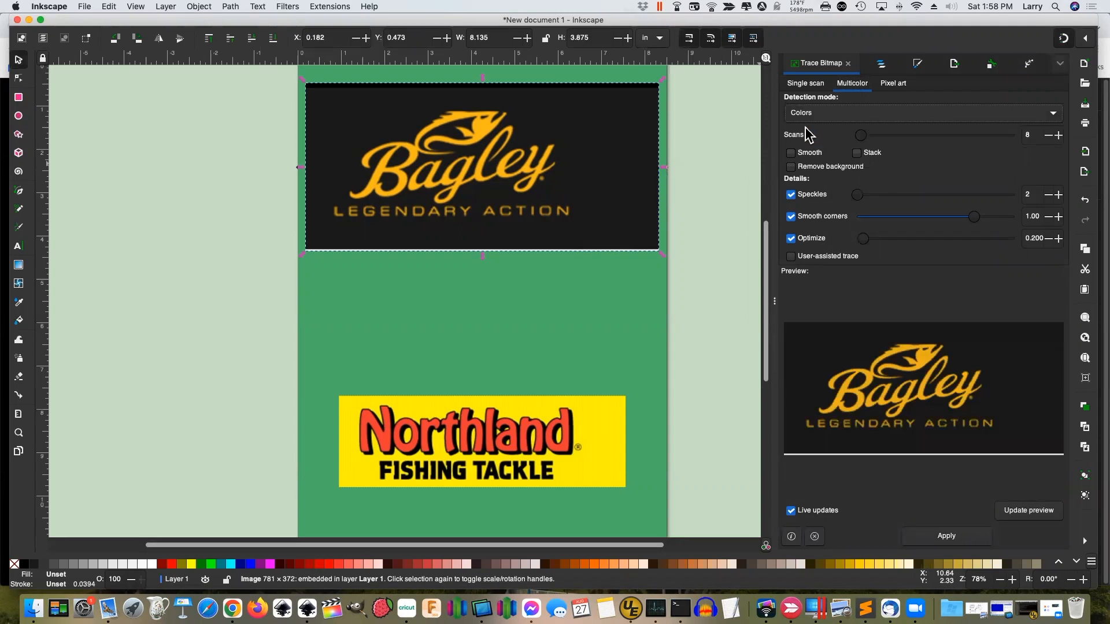
click(1047, 136)
click(1047, 136)
click(1047, 137)
click(1046, 136)
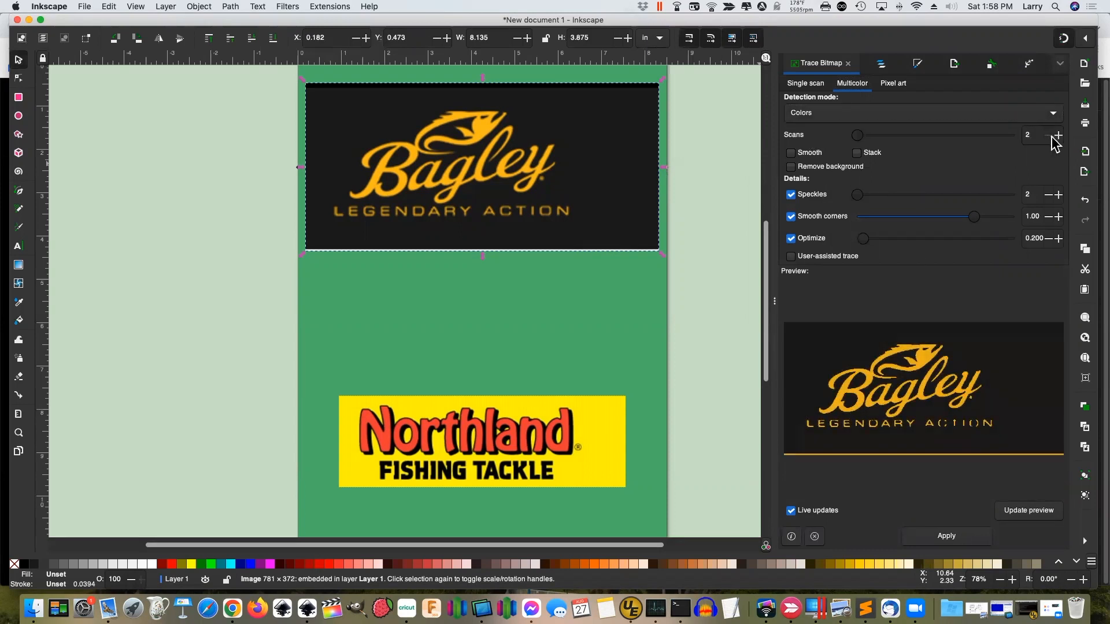
click(1059, 136)
click(1059, 136)
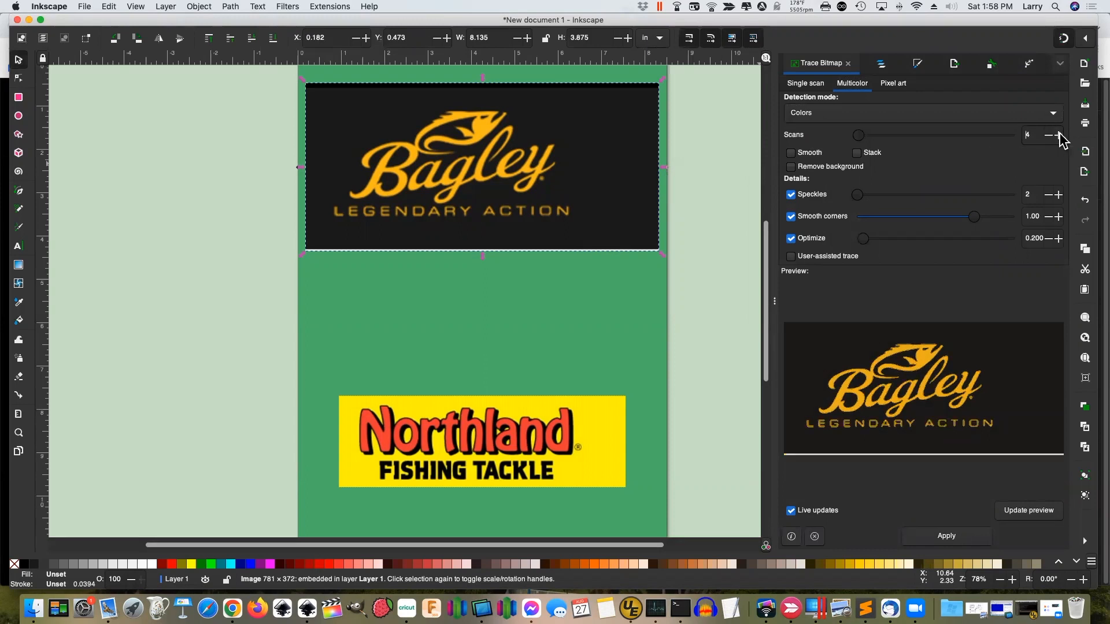
click(1046, 136)
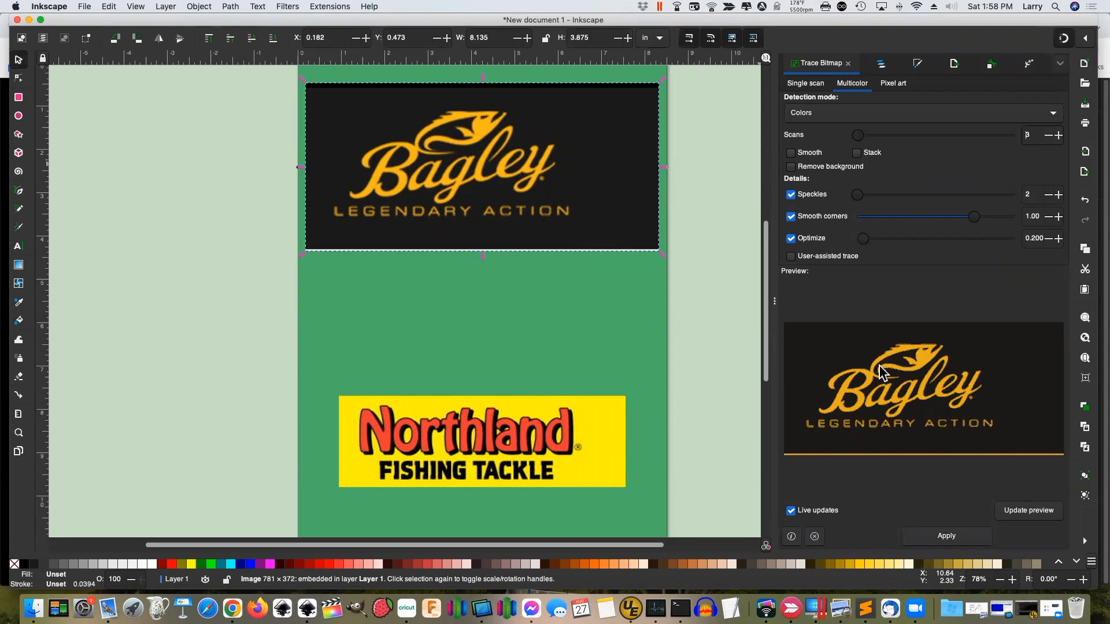
click(944, 536)
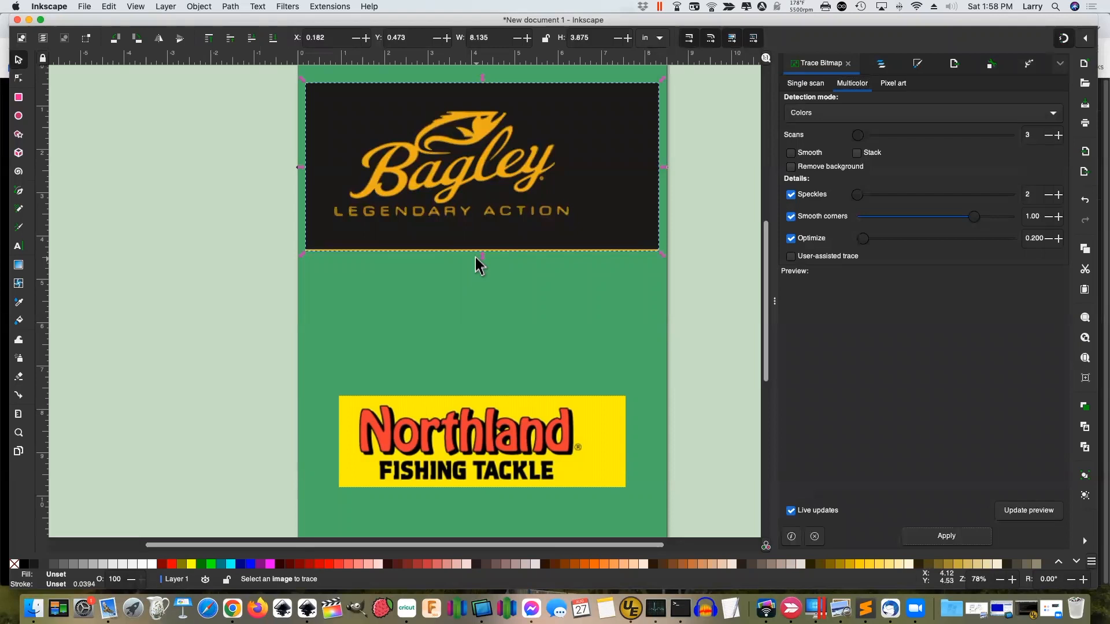
Delete the original Bagley bitmap, leaving the 3-colour traced group in its place
click(427, 150)
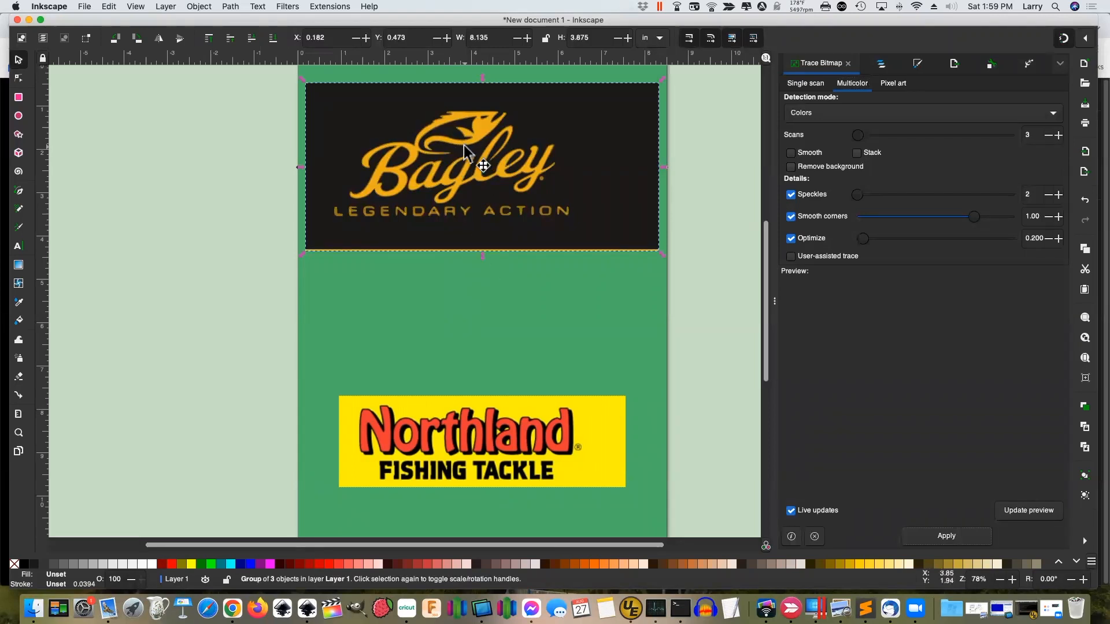
drag(464, 146, 474, 223)
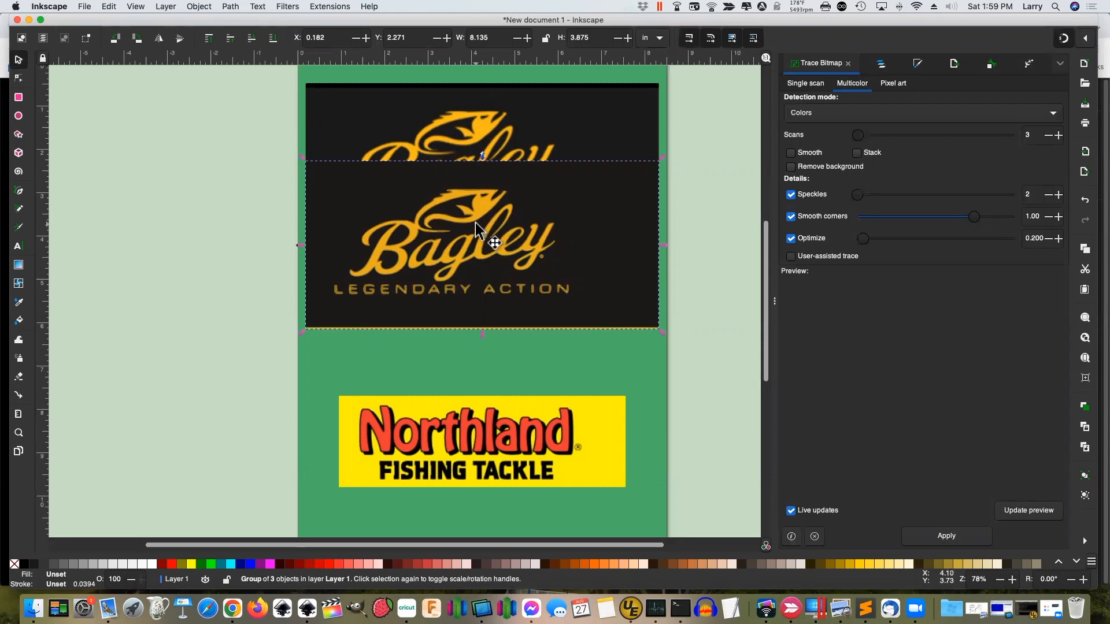
click(457, 132)
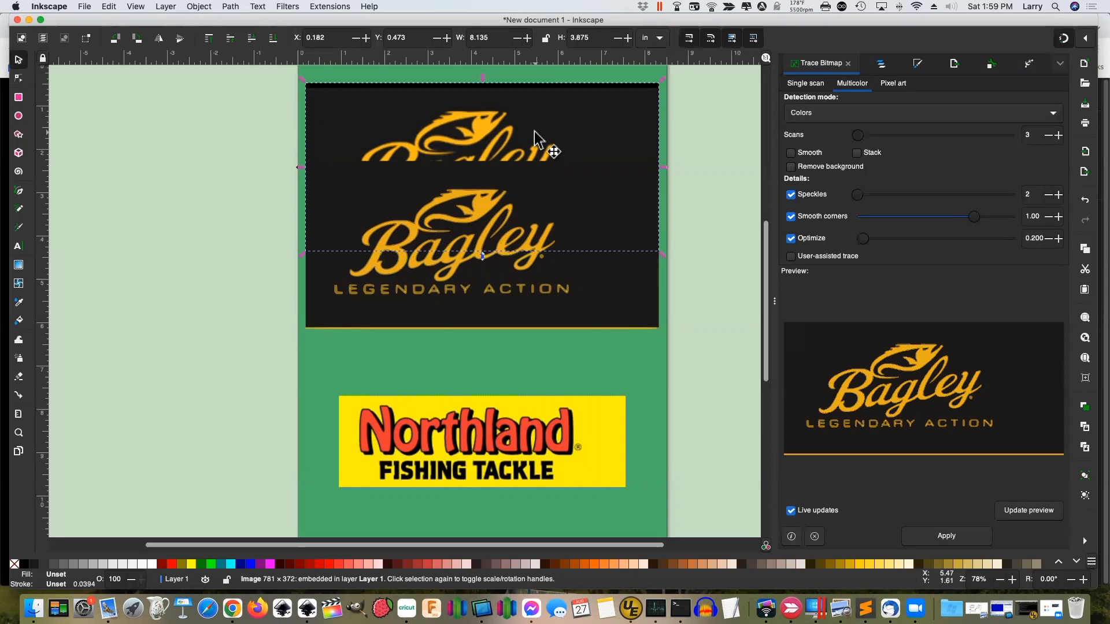
key(Delete)
click(548, 231)
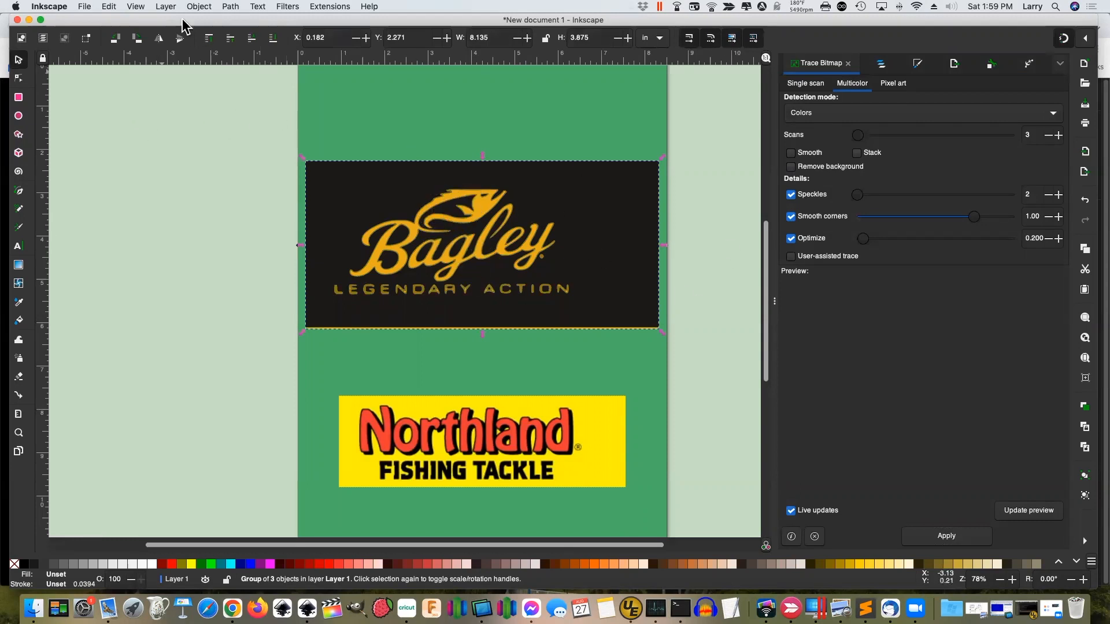
click(480, 408)
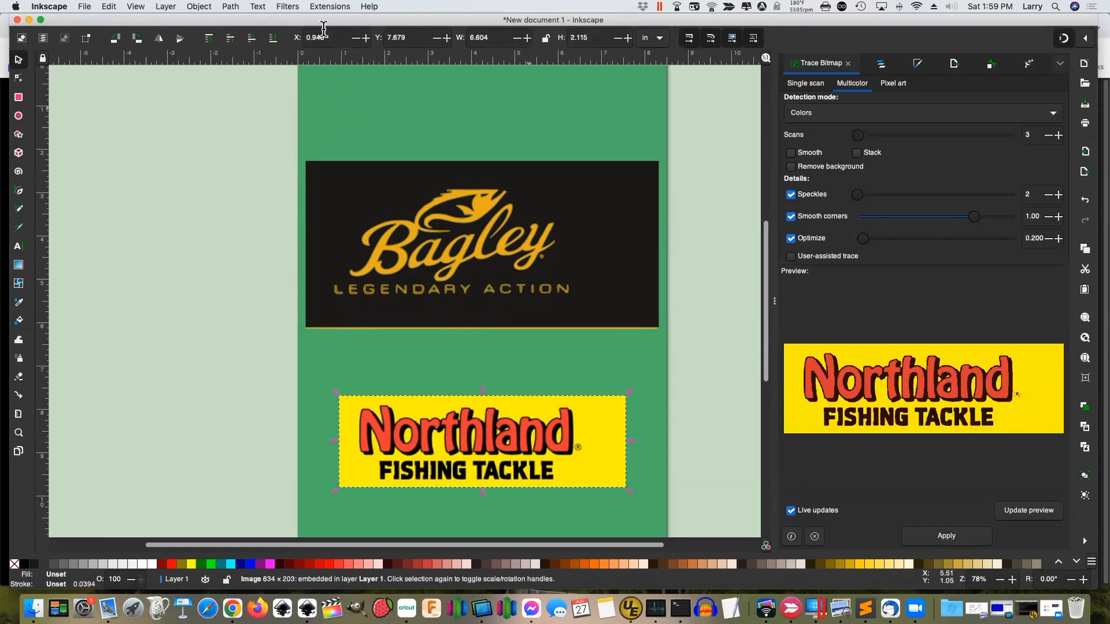
Trace the Northland logo image into colour paths
click(229, 7)
click(250, 42)
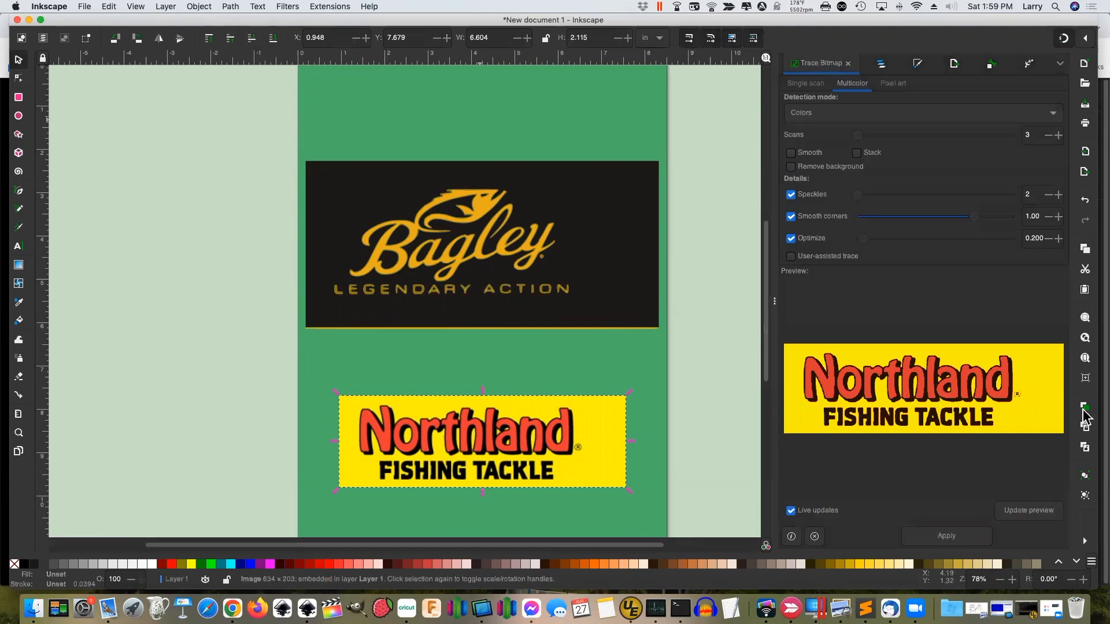
click(948, 537)
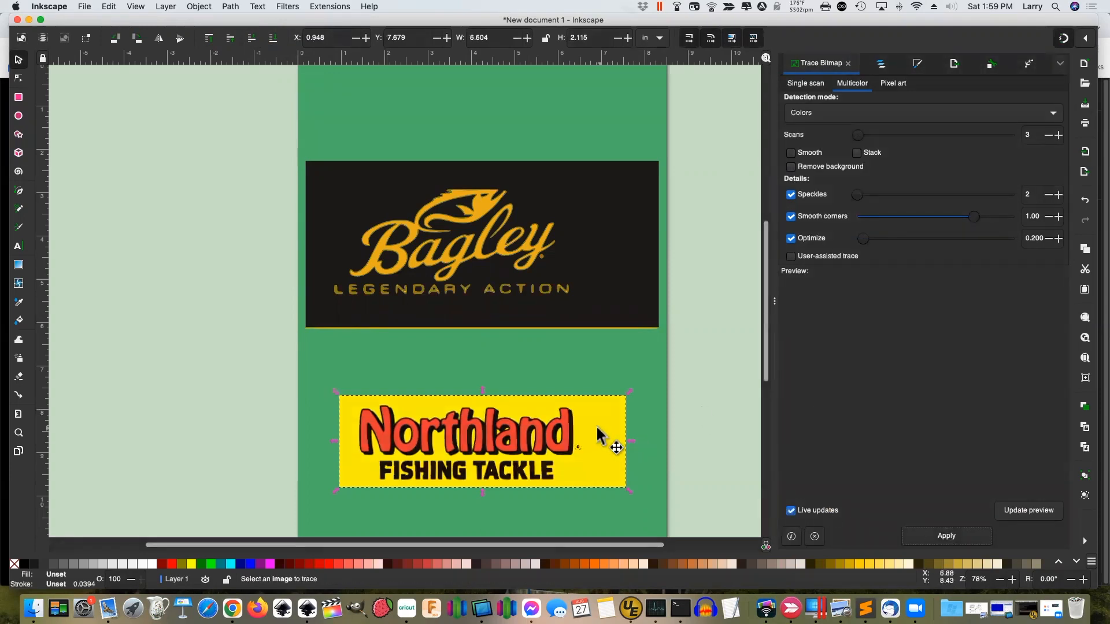
Replace the Northland bitmap with its trace in the same spot and show Layers and Objects
drag(502, 456, 501, 502)
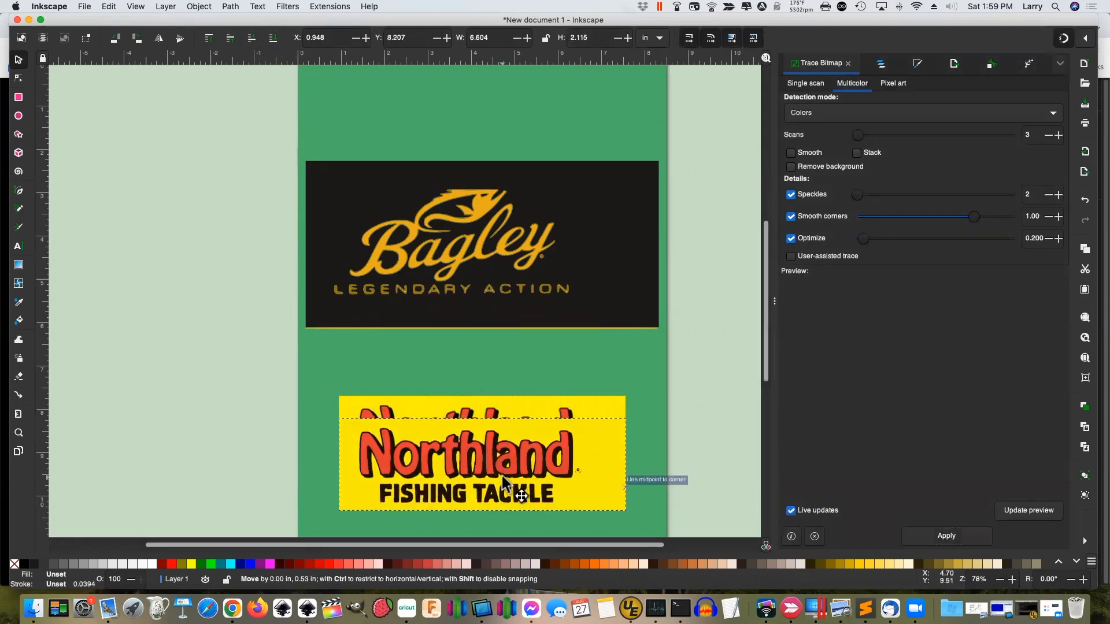
click(501, 426)
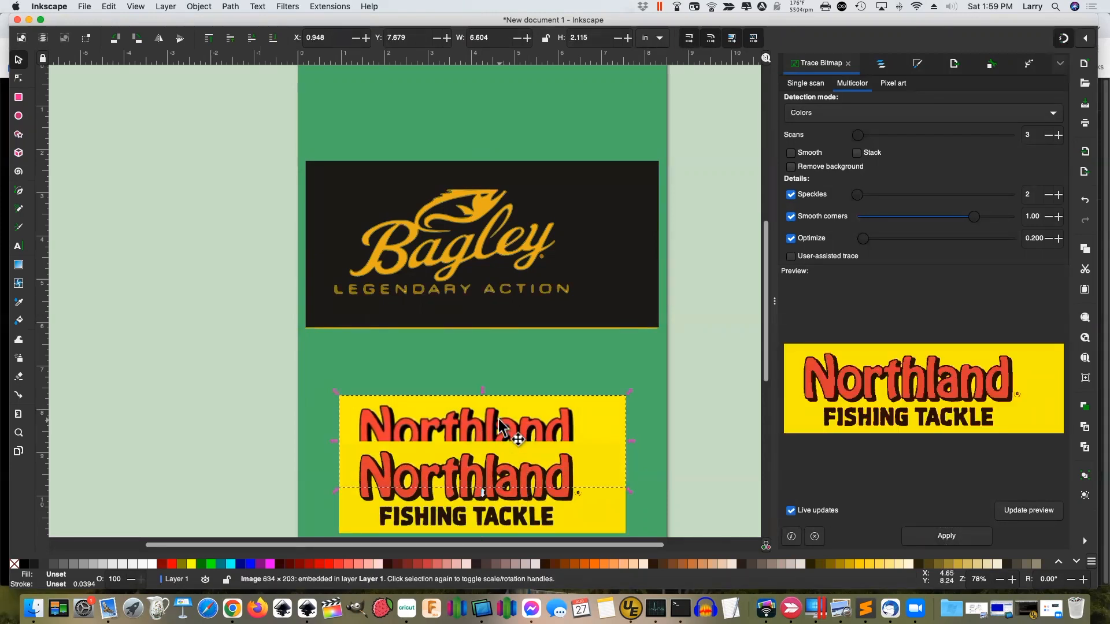
key(Delete)
drag(497, 487, 499, 407)
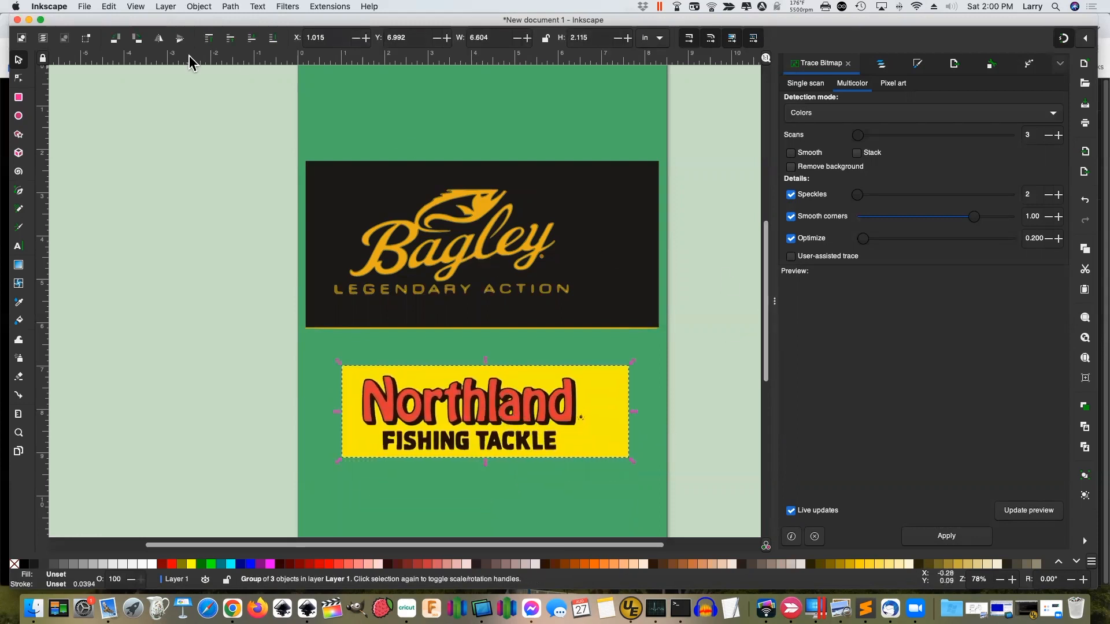
click(166, 7)
click(177, 22)
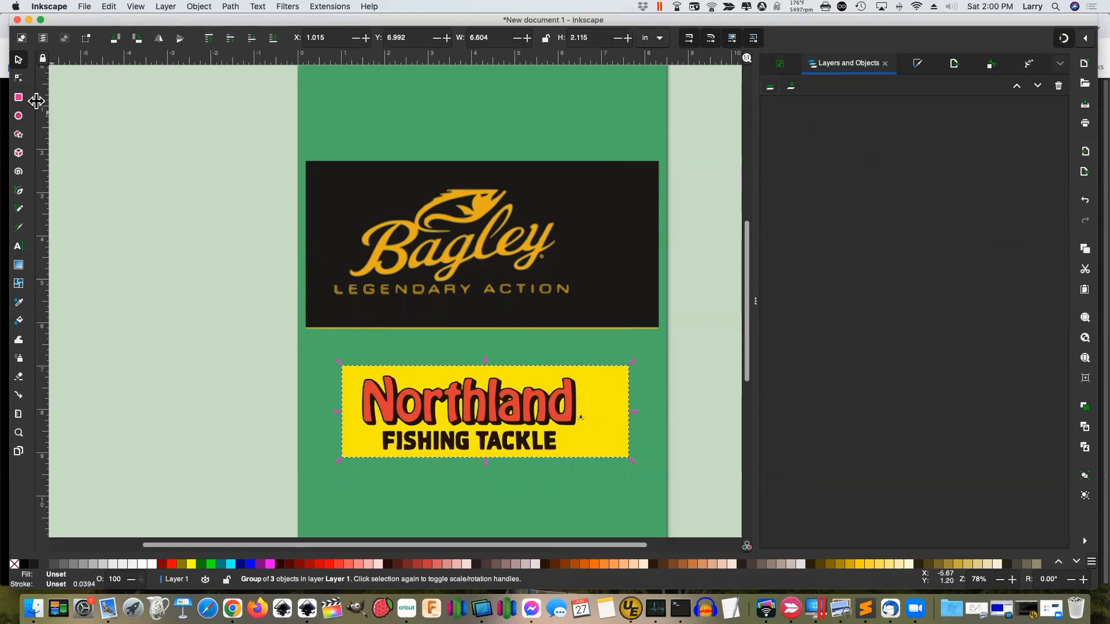
Hide path325 and path327 of the Bagley trace, leaving only gold path329 visible
click(21, 80)
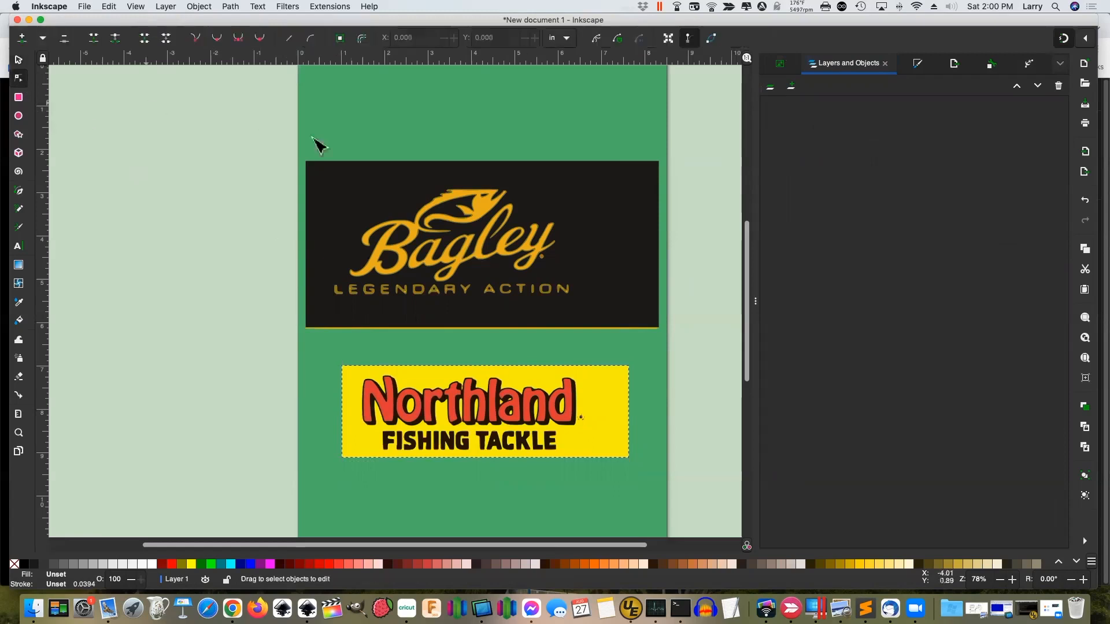
click(371, 206)
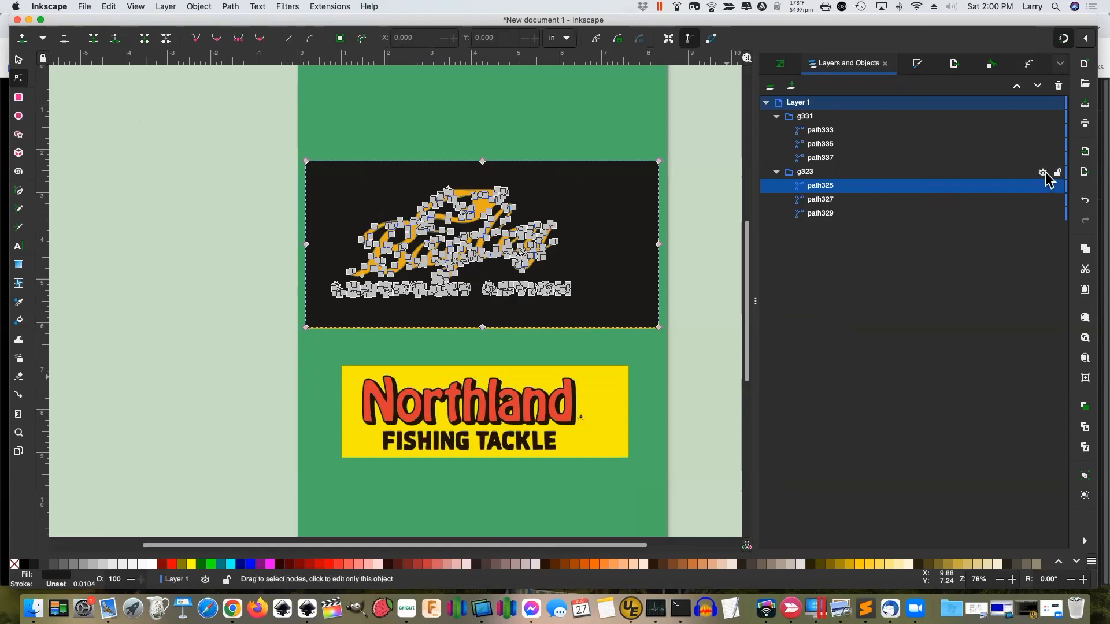
click(1043, 173)
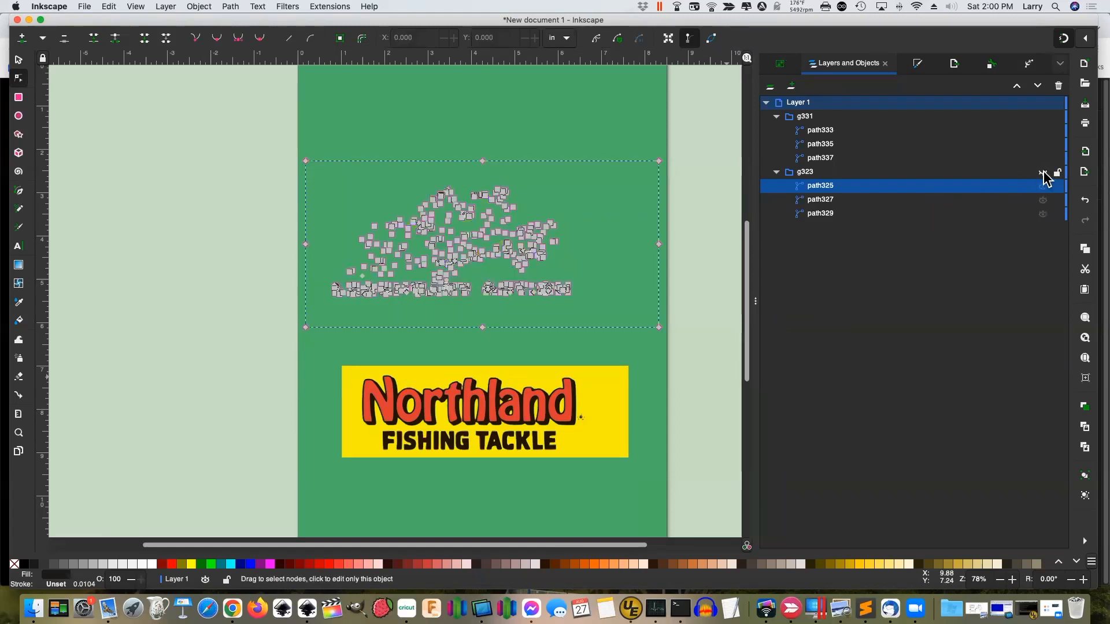
click(1043, 172)
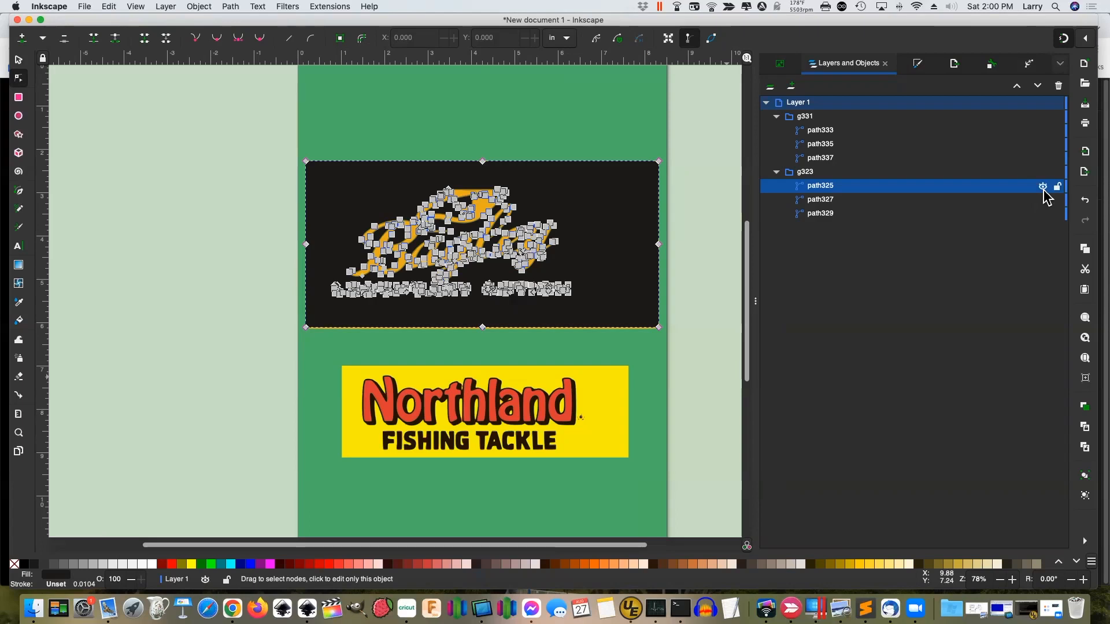
click(1042, 187)
click(1043, 200)
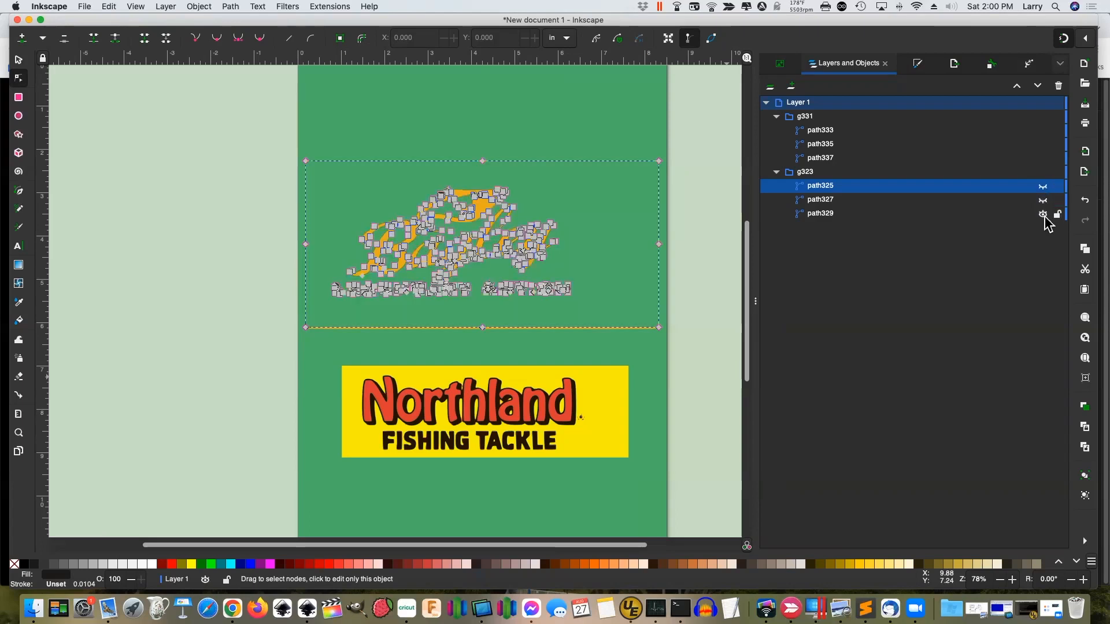
click(1044, 215)
click(703, 270)
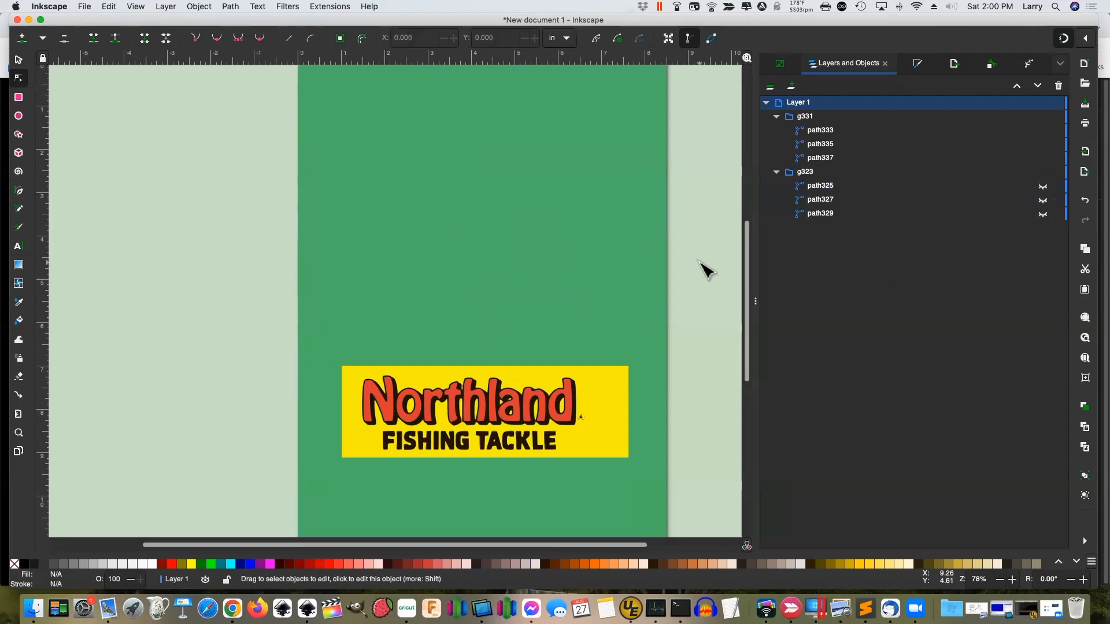
click(1043, 215)
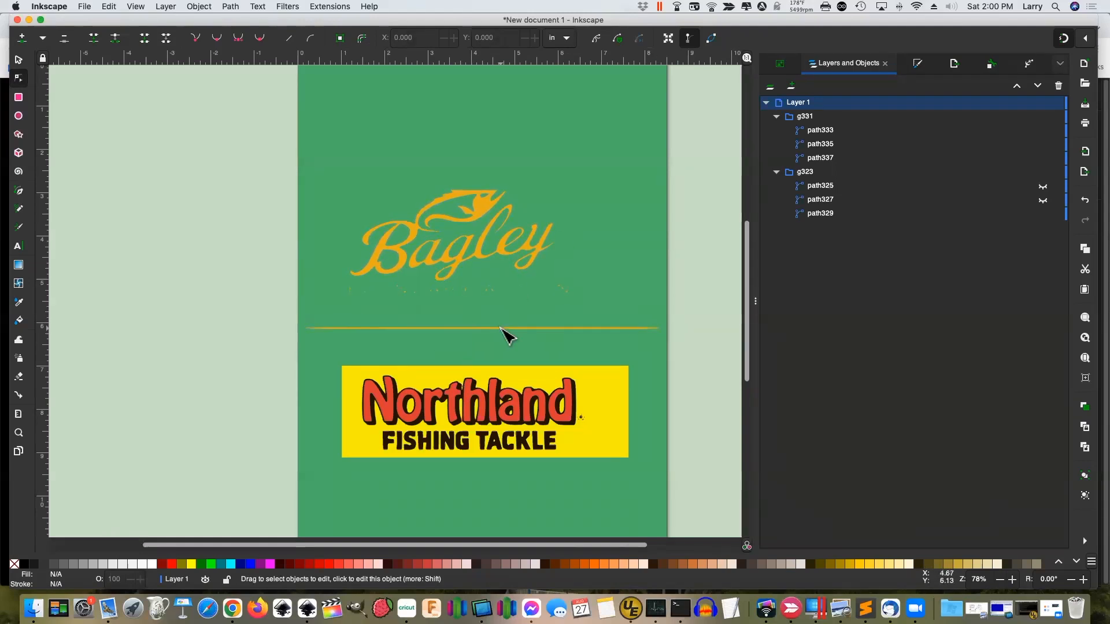
Delete the four nodes of the stray bottom line from the gold path329
click(820, 215)
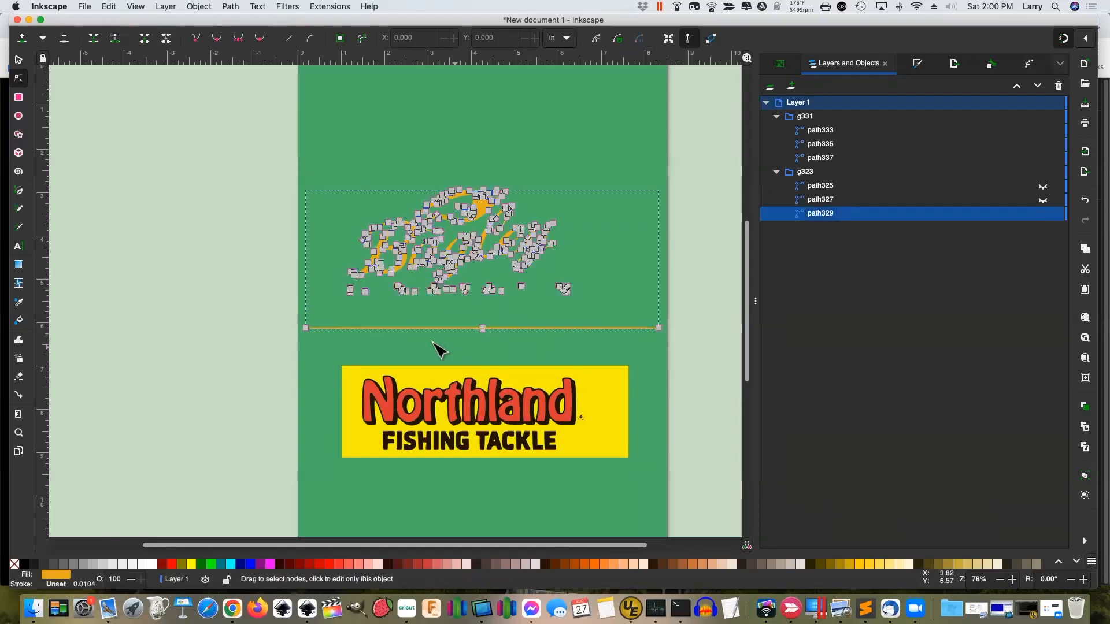
drag(284, 318, 682, 339)
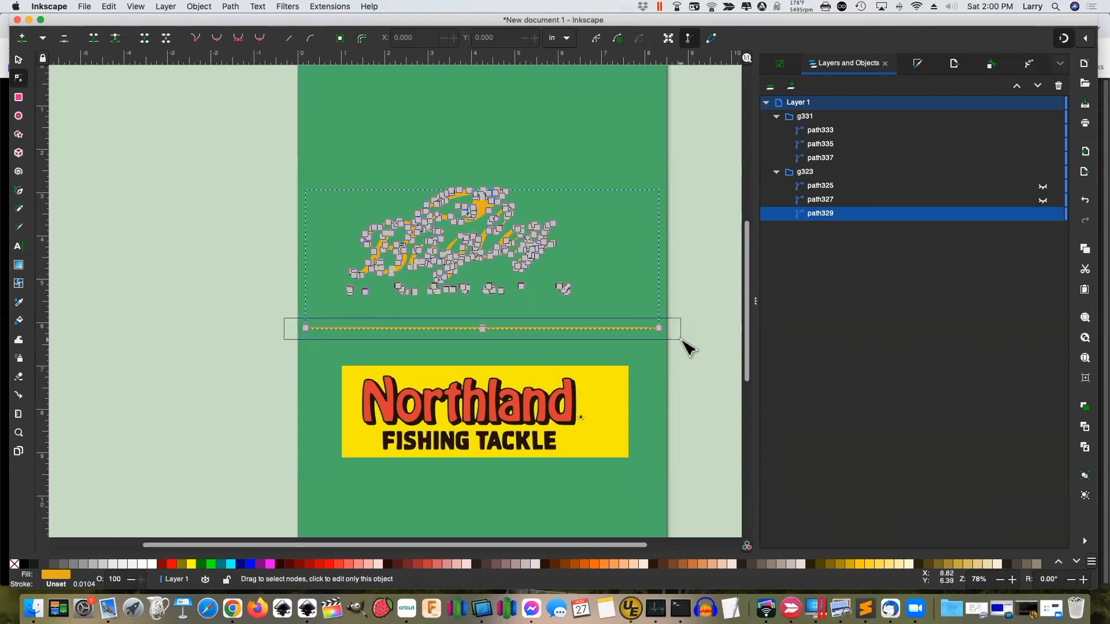
drag(682, 340, 681, 340)
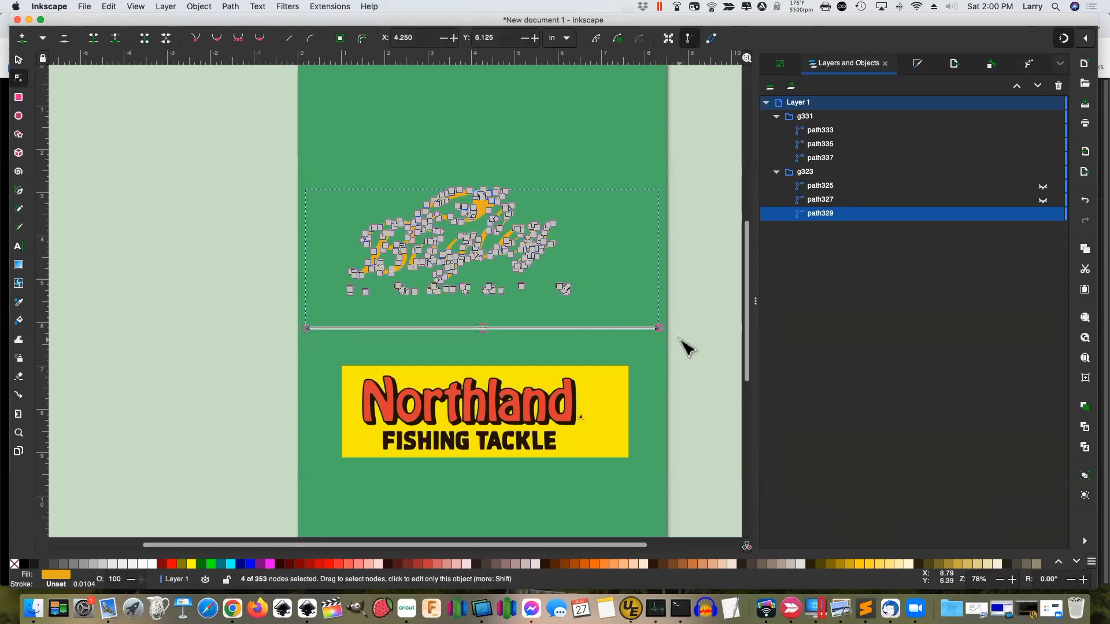
key(Delete)
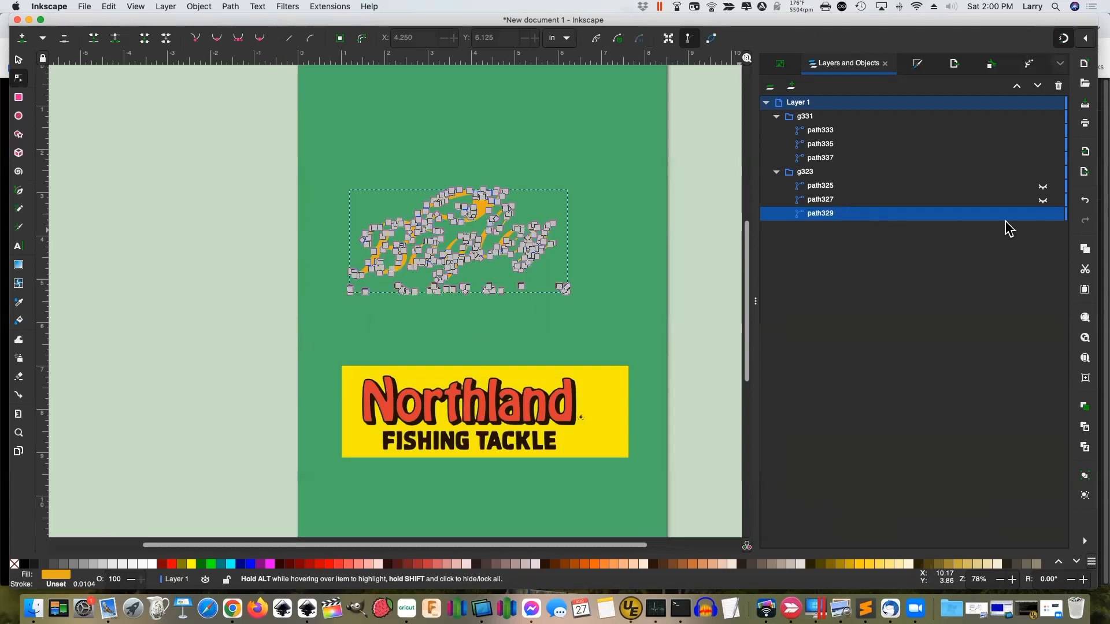
Hide path329, show path327, and select it for node editing
click(1044, 216)
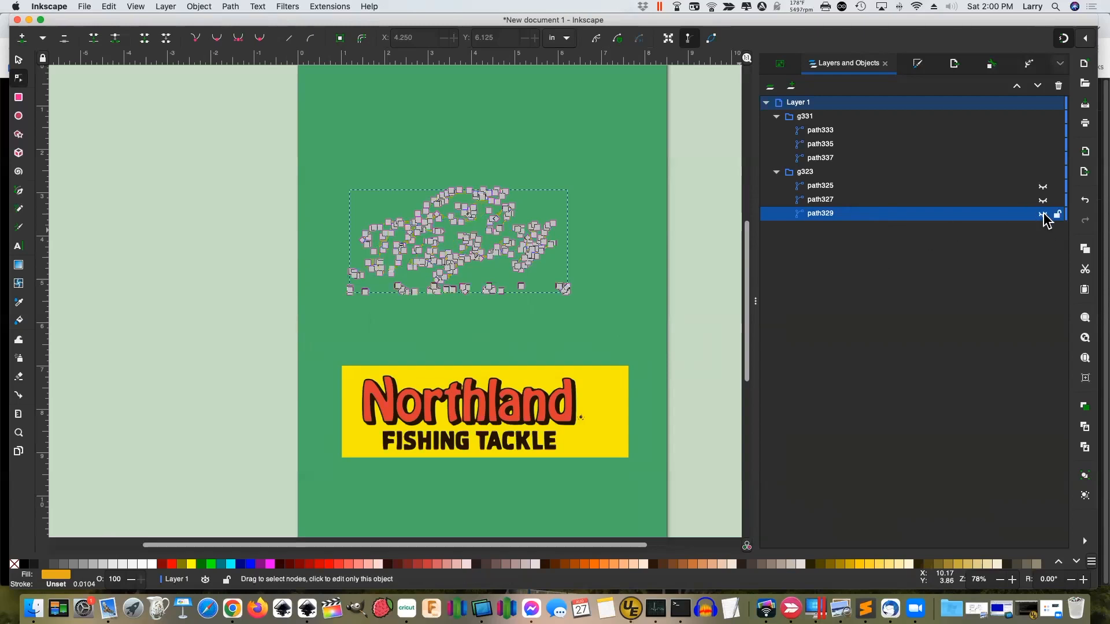
click(928, 199)
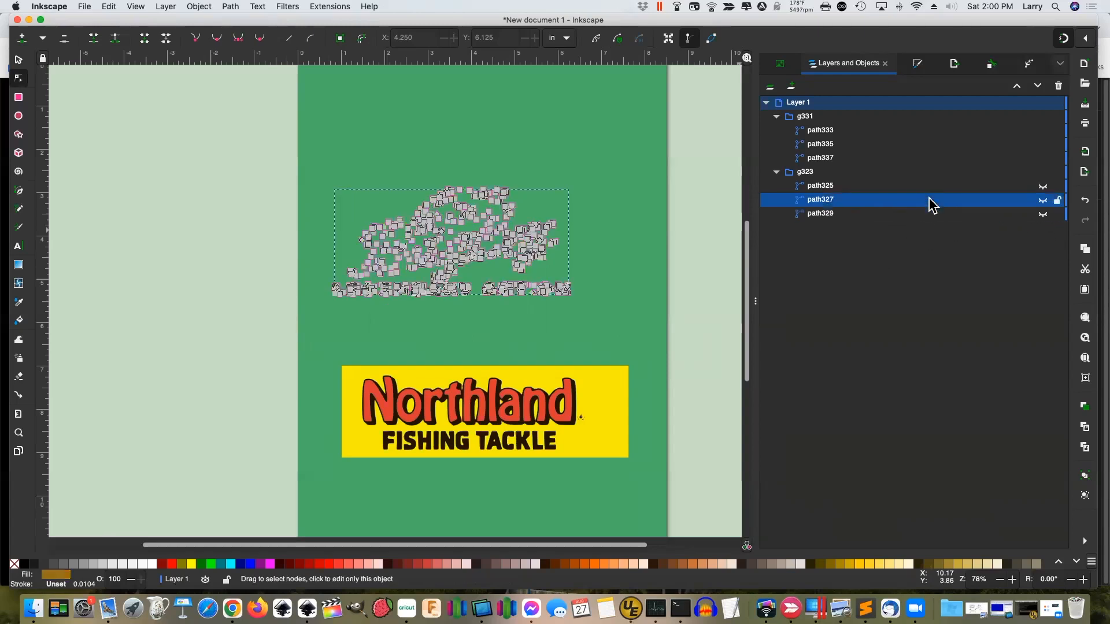
click(662, 275)
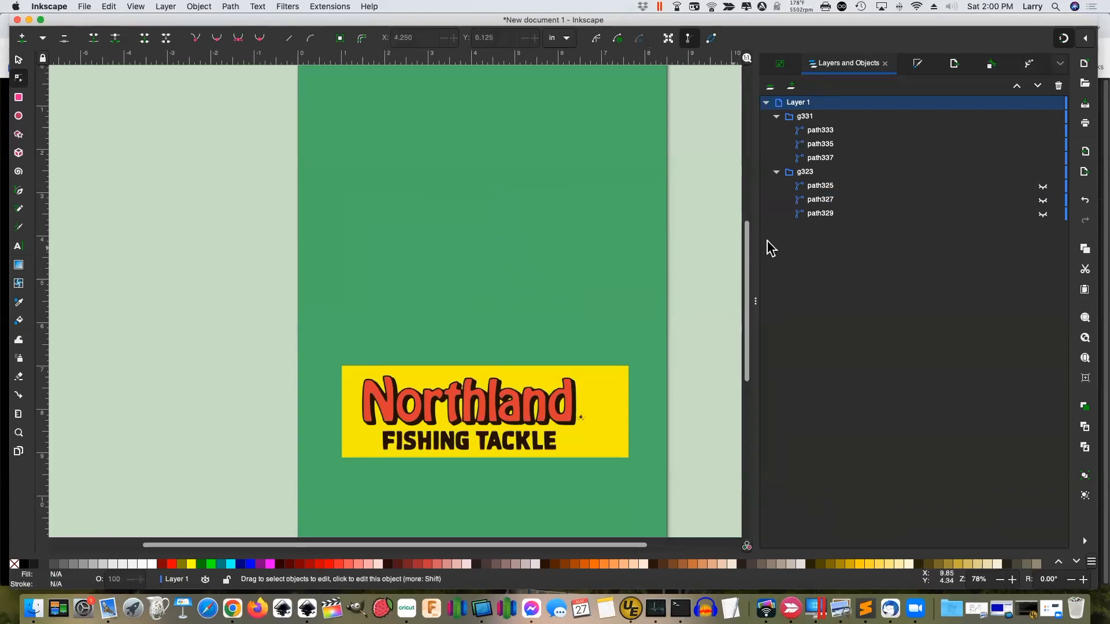
click(1043, 201)
click(831, 201)
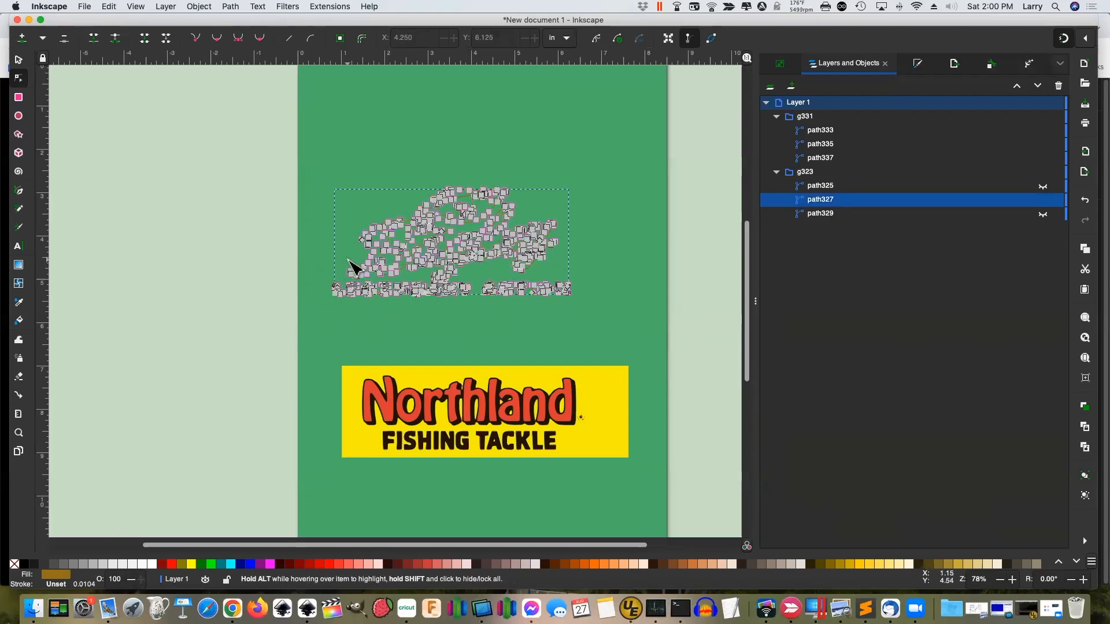
Zoom in, delete the LEGENDARY ACTION tagline nodes from path327, then hide it
key(z)
drag(318, 263, 628, 322)
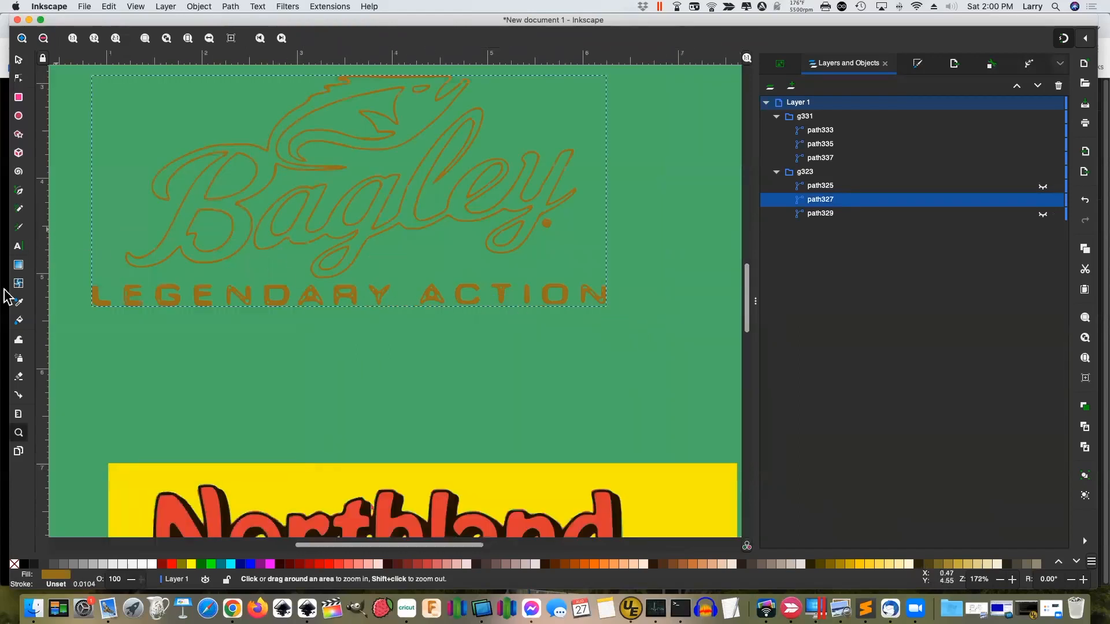
click(18, 79)
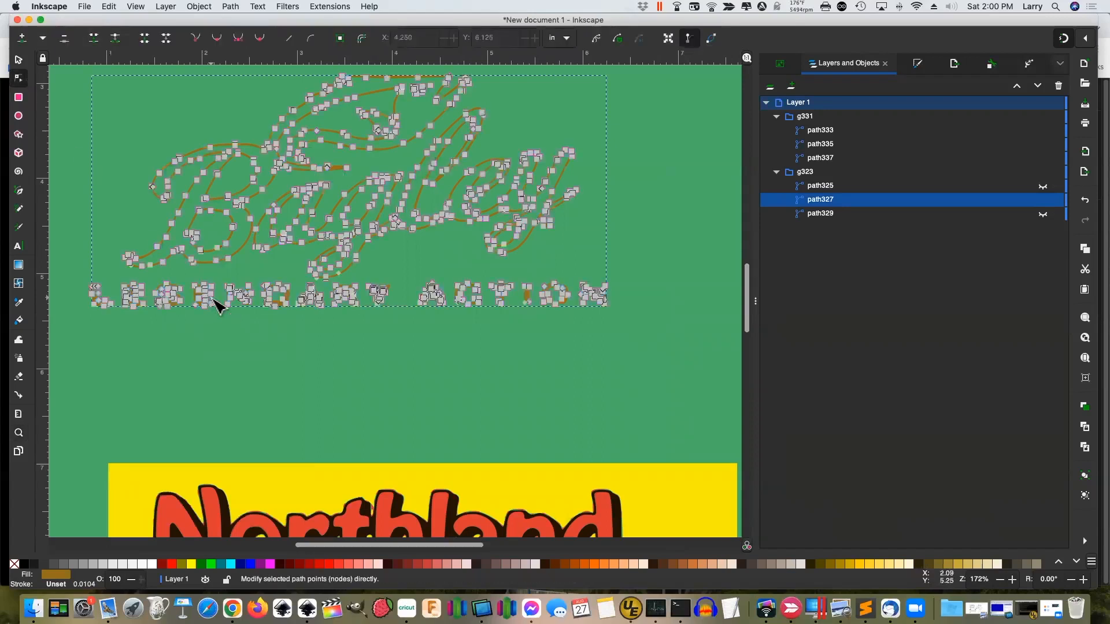
drag(80, 319, 651, 282)
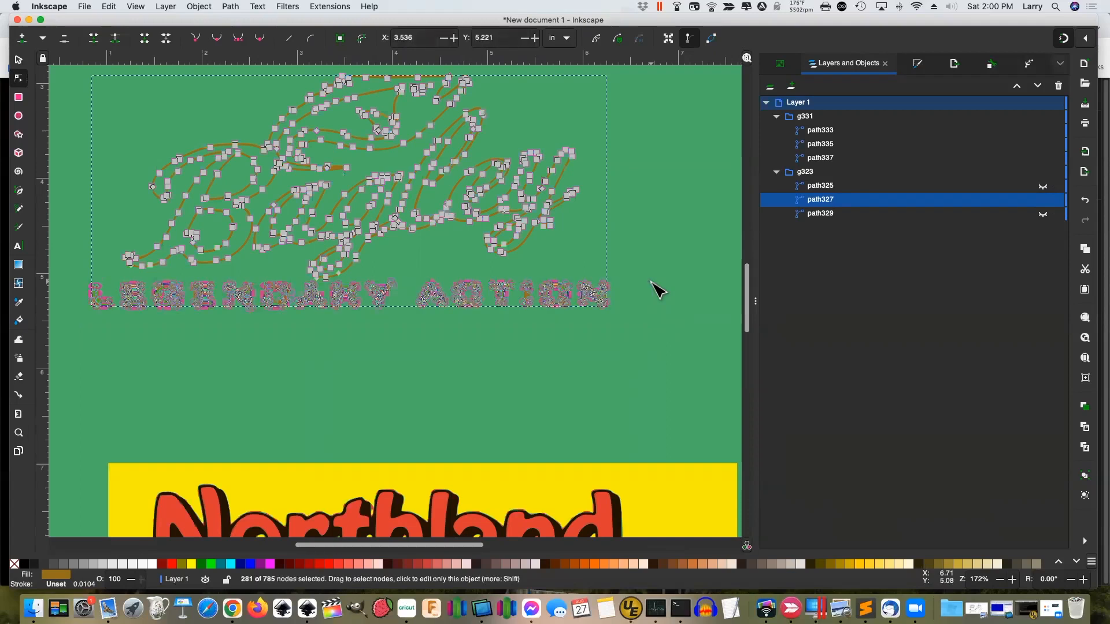
key(Delete)
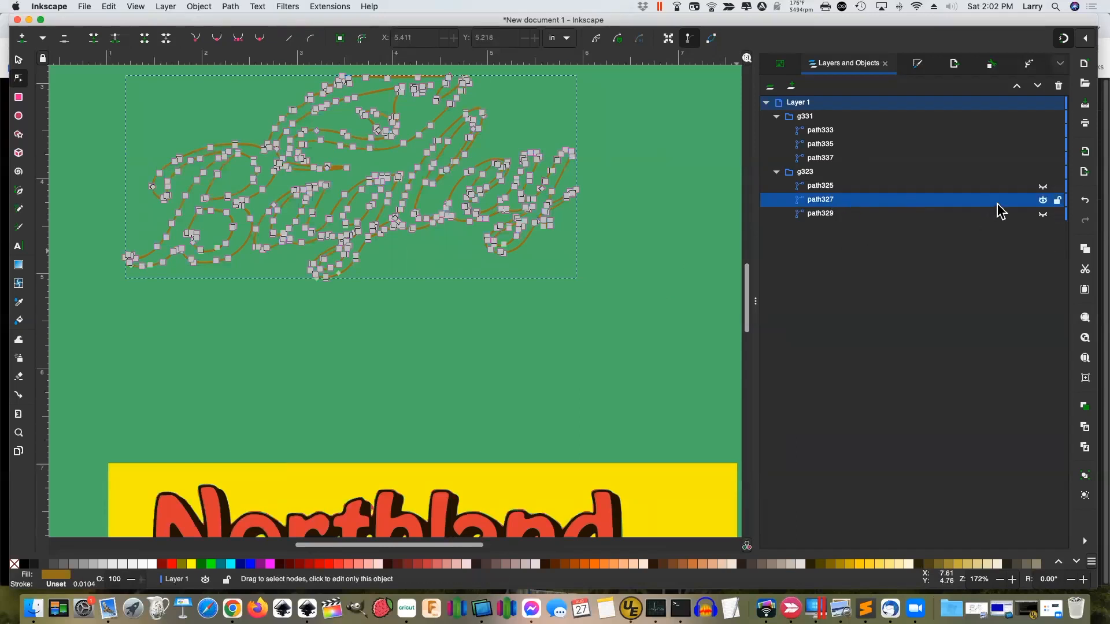
click(1043, 200)
click(677, 279)
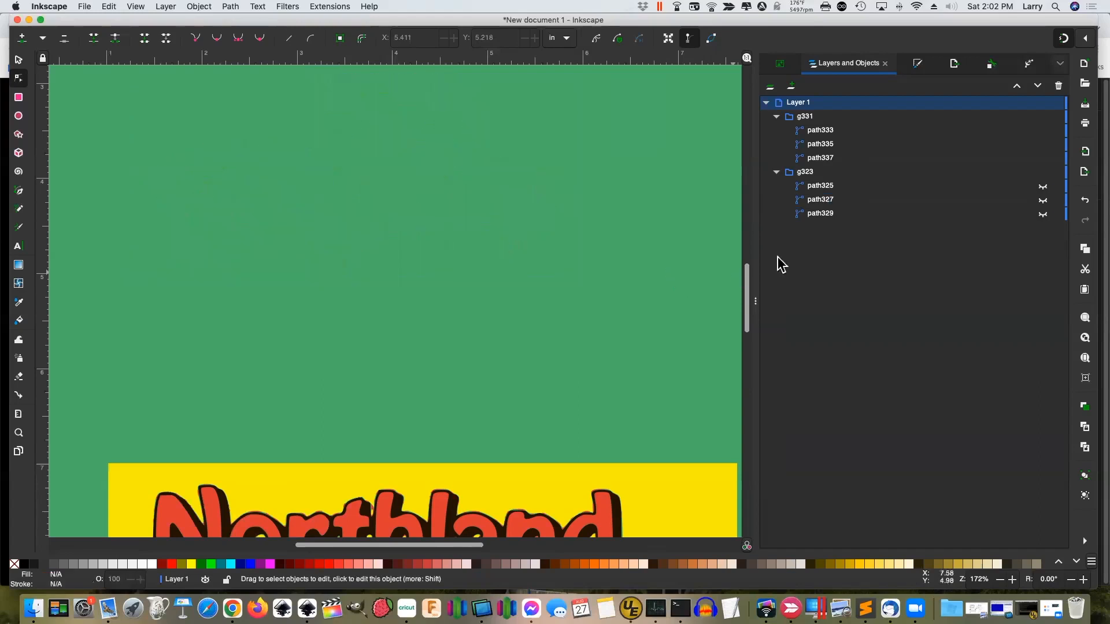
Show path325 and delete its Bagley and tagline cut-out nodes
click(1042, 186)
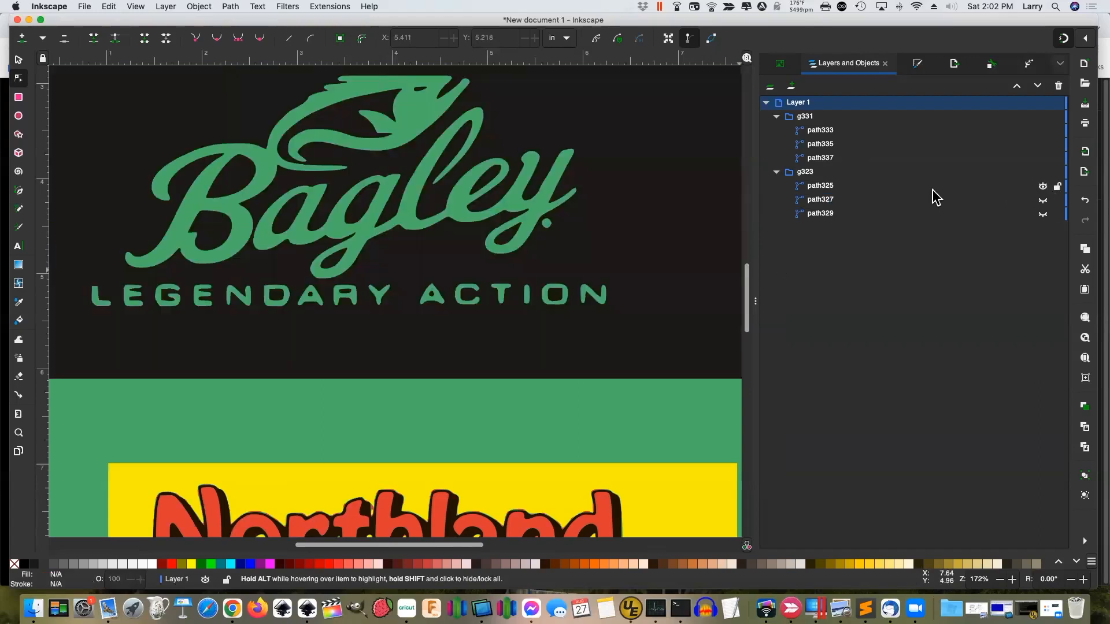
click(870, 194)
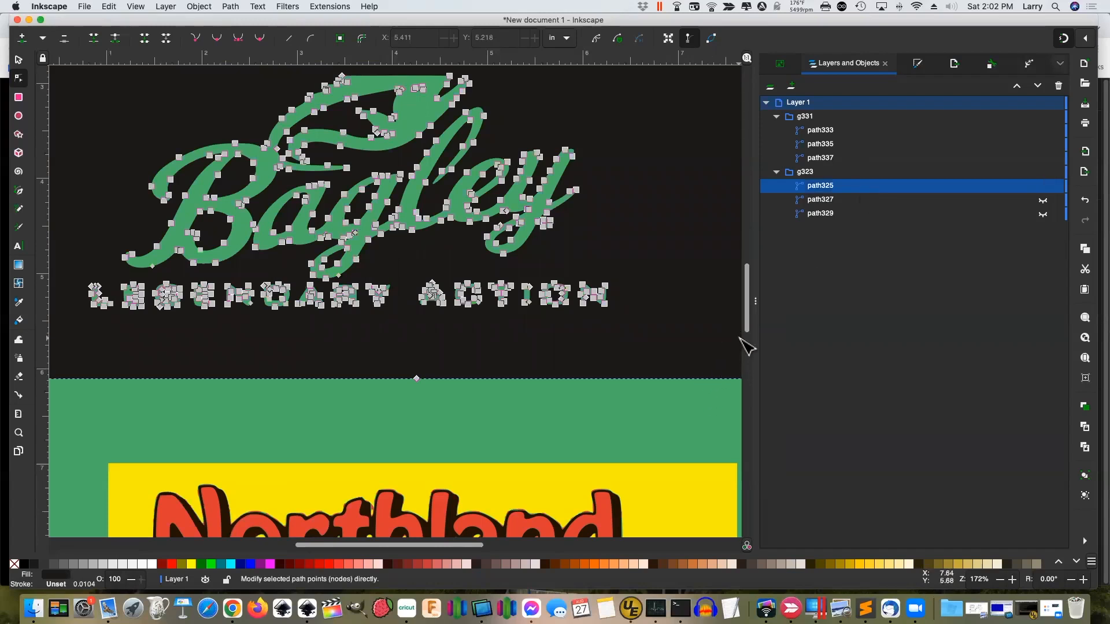
drag(749, 319, 753, 310)
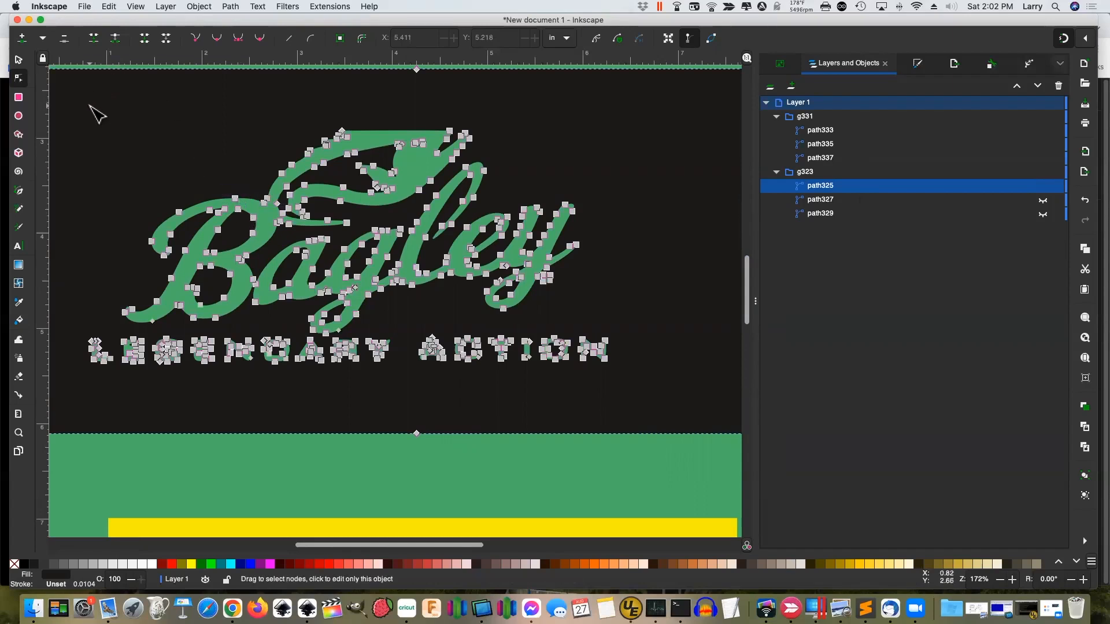
drag(87, 102, 672, 396)
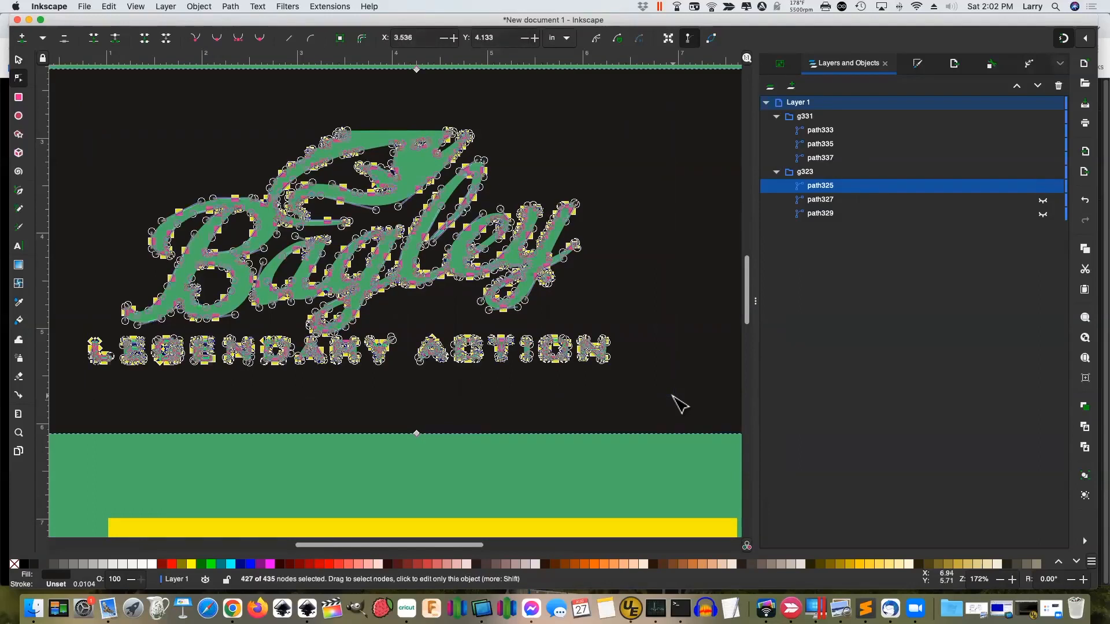
key(Delete)
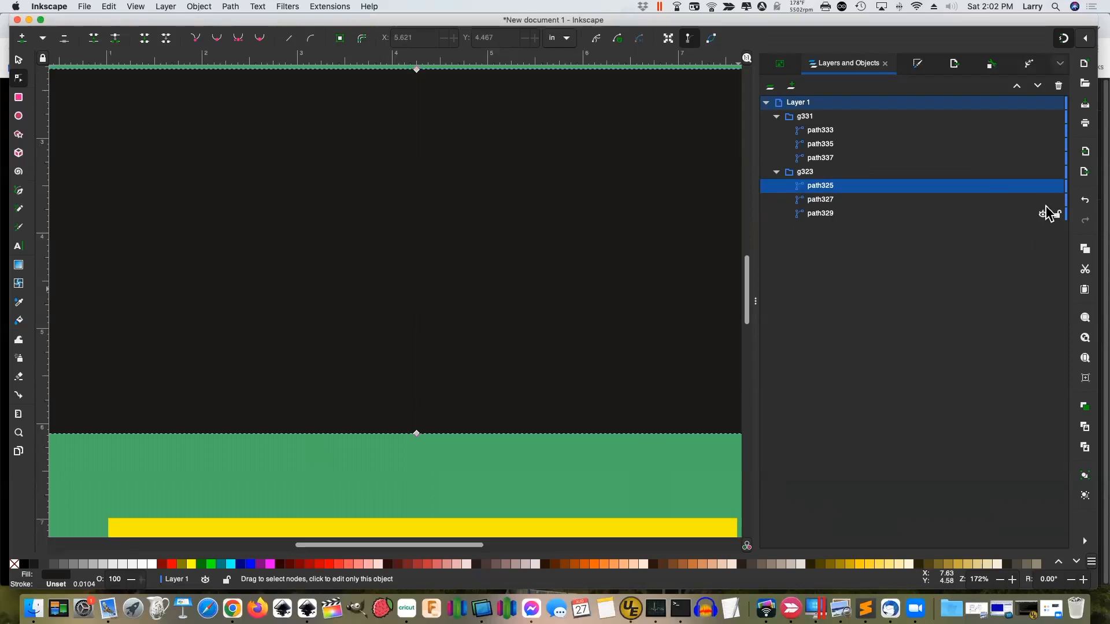
Move the dark background shape below the gold Bagley logo and check the gold fill
click(1039, 87)
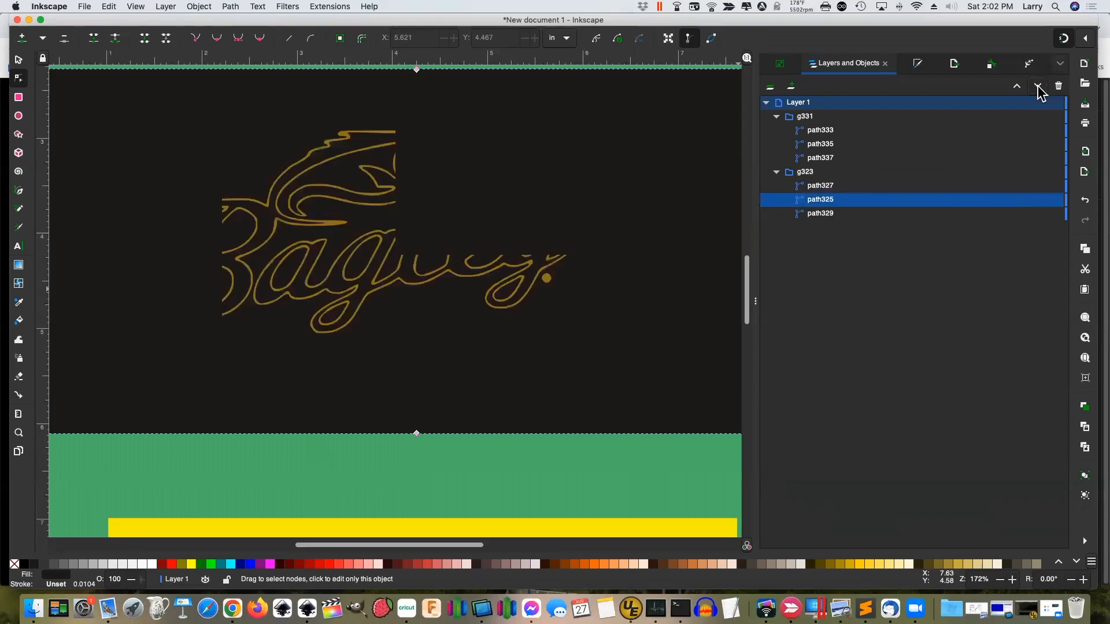
click(1038, 88)
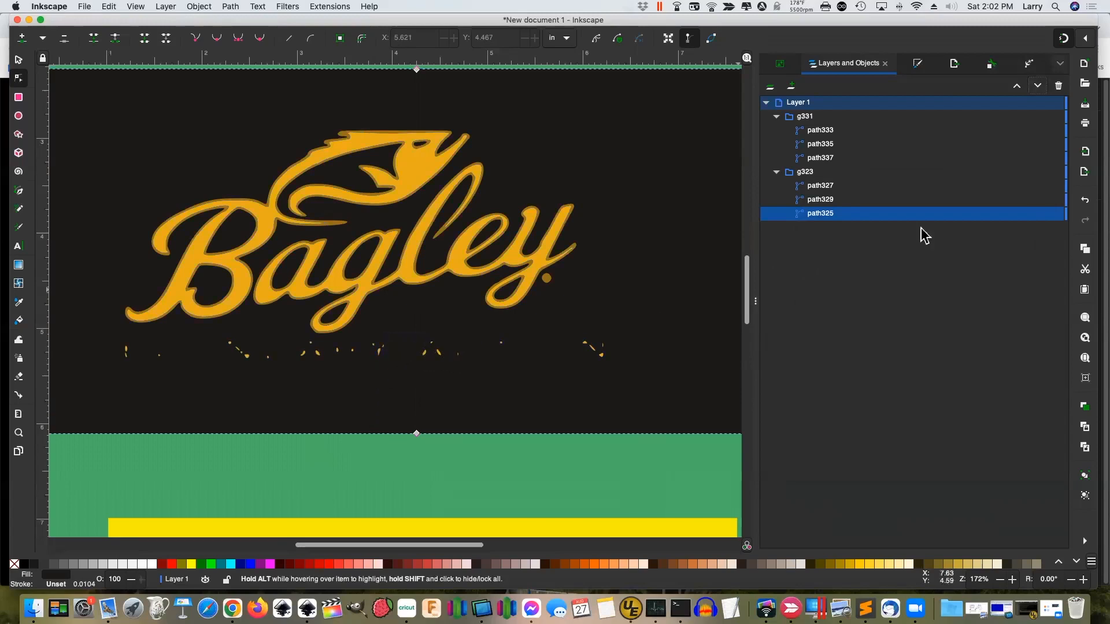
click(1043, 201)
click(1043, 201)
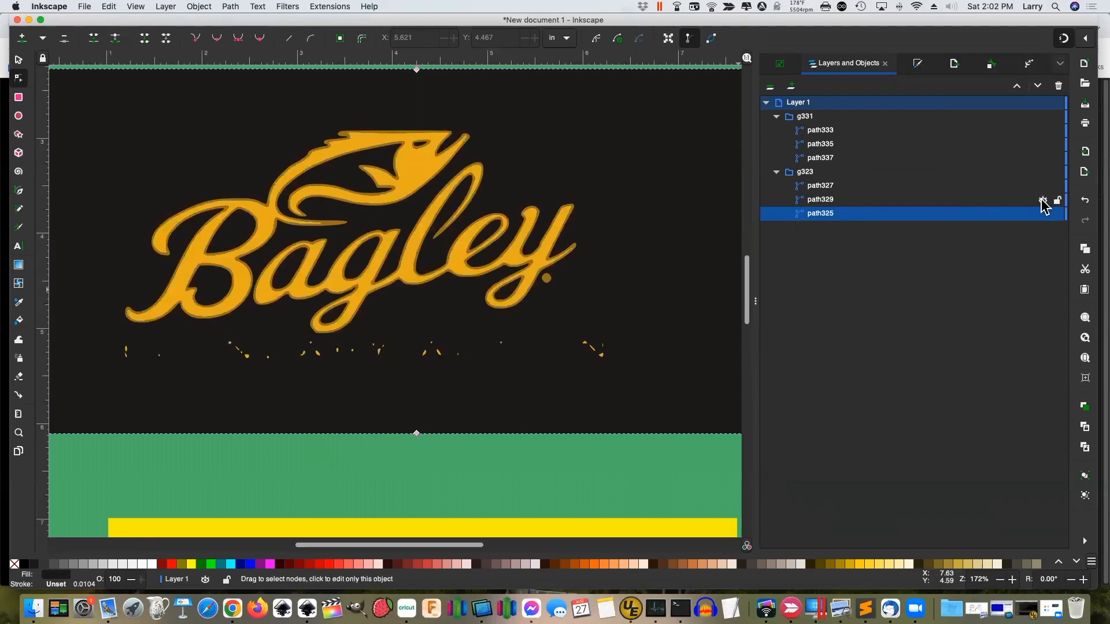
Delete the stray tagline specks beneath the logo from the gold fill path
click(821, 201)
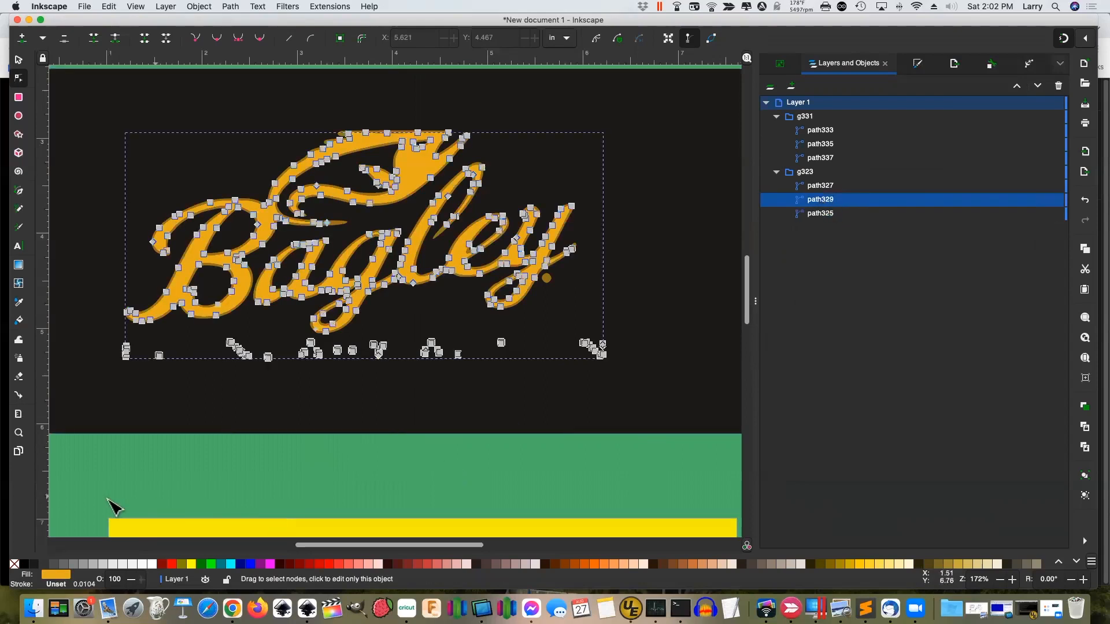
drag(95, 375, 622, 337)
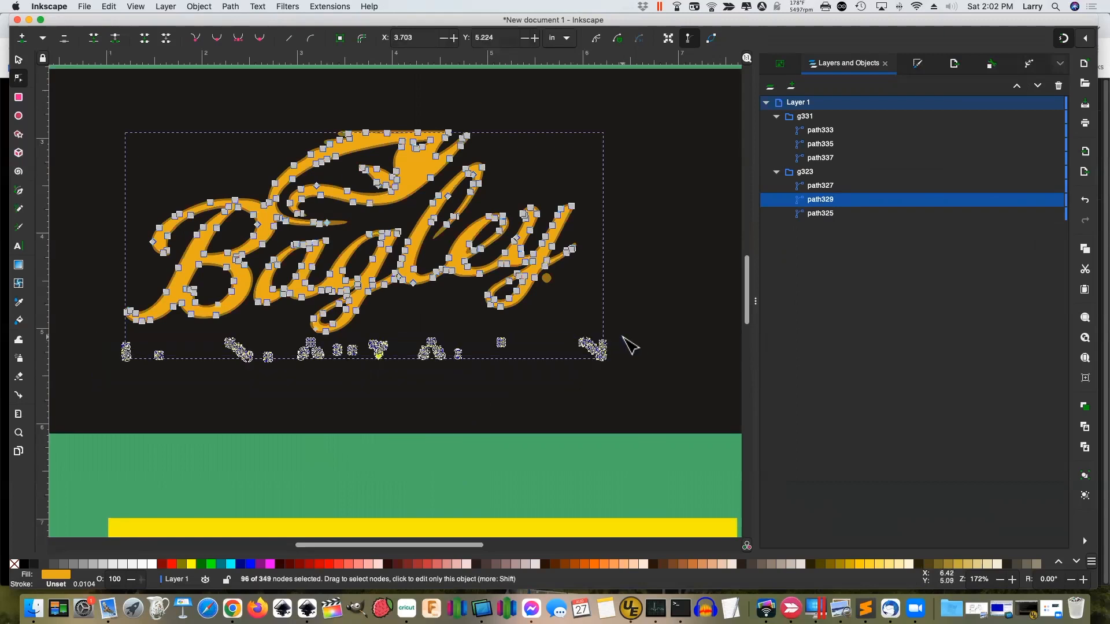
key(Delete)
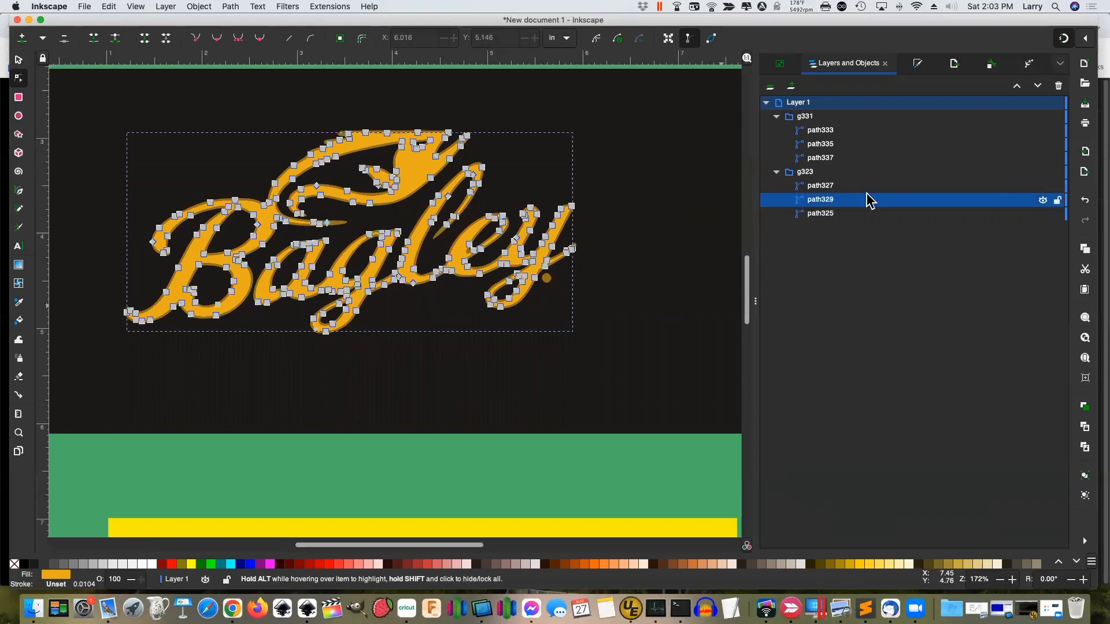
Toggle the brown outline and gold fill visibility, then select the background and brown outline
click(1043, 187)
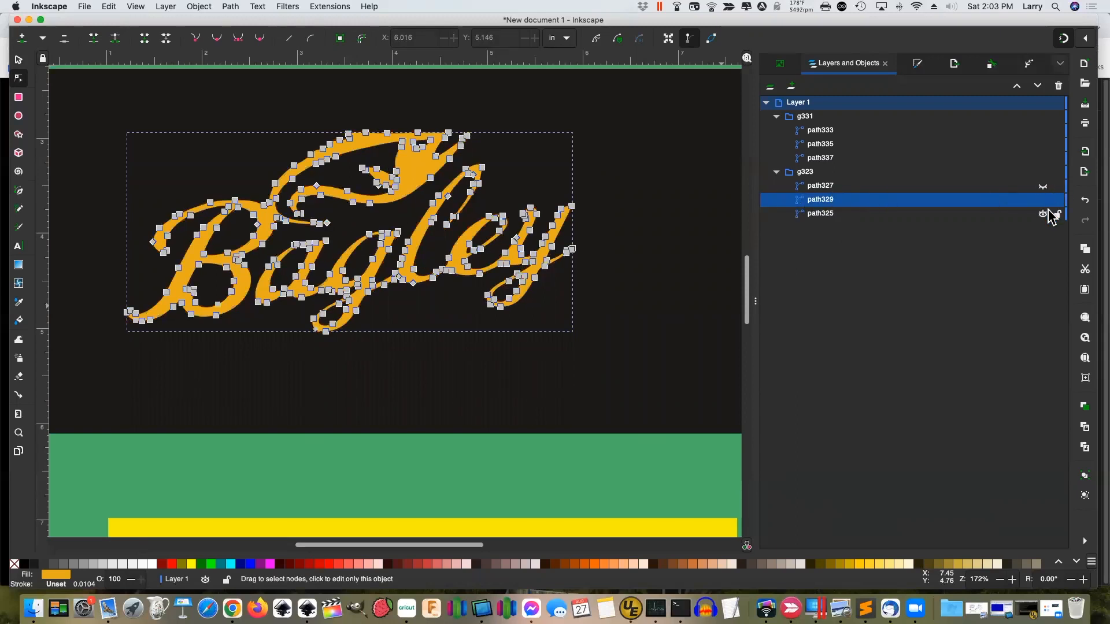
click(1043, 199)
click(1042, 201)
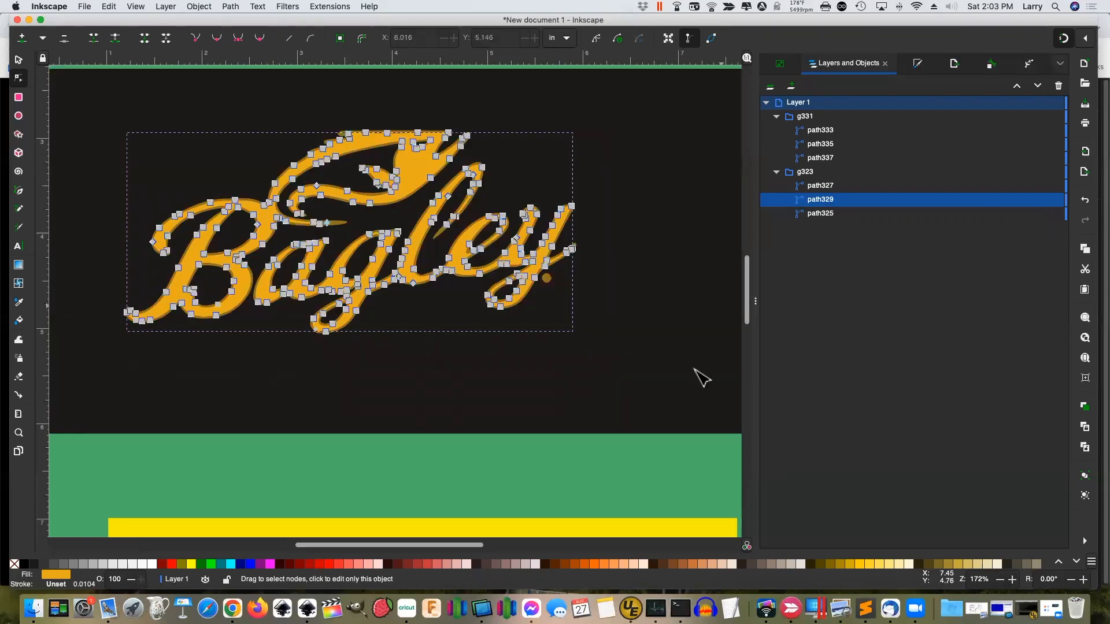
click(650, 375)
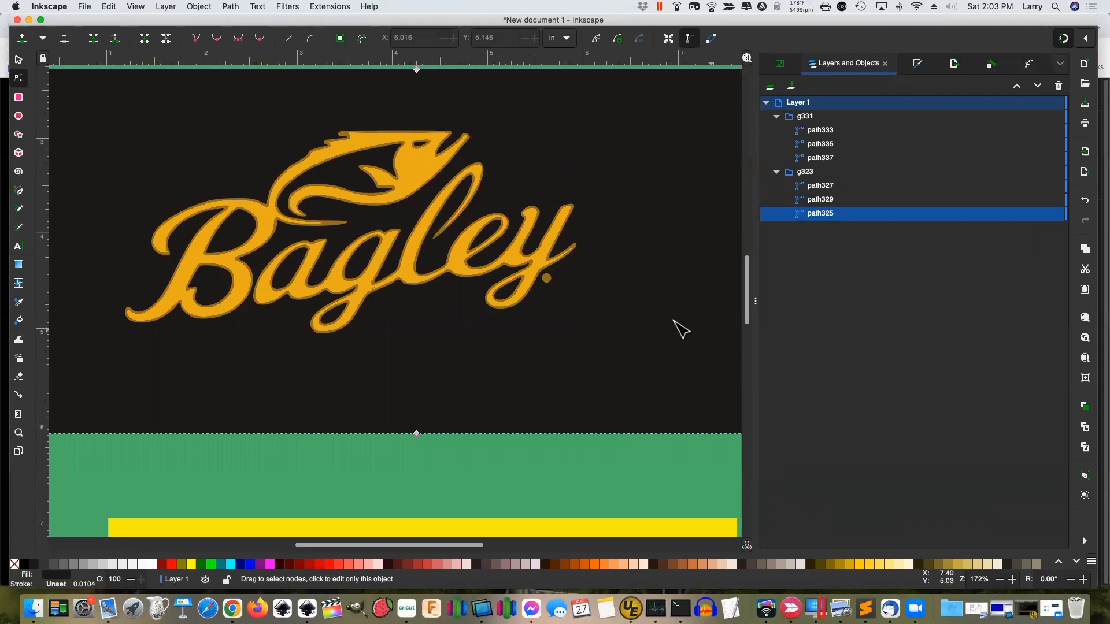
click(546, 279)
Zoom in on the Bagley y and delete the stray round dot's nodes from path327
key(z)
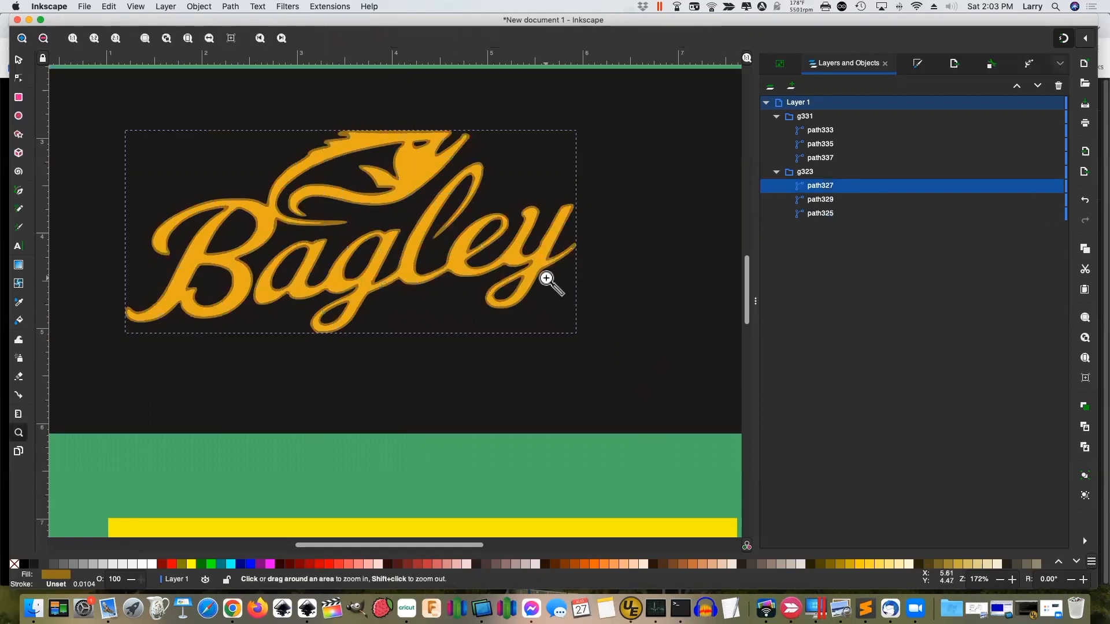
drag(535, 262, 561, 301)
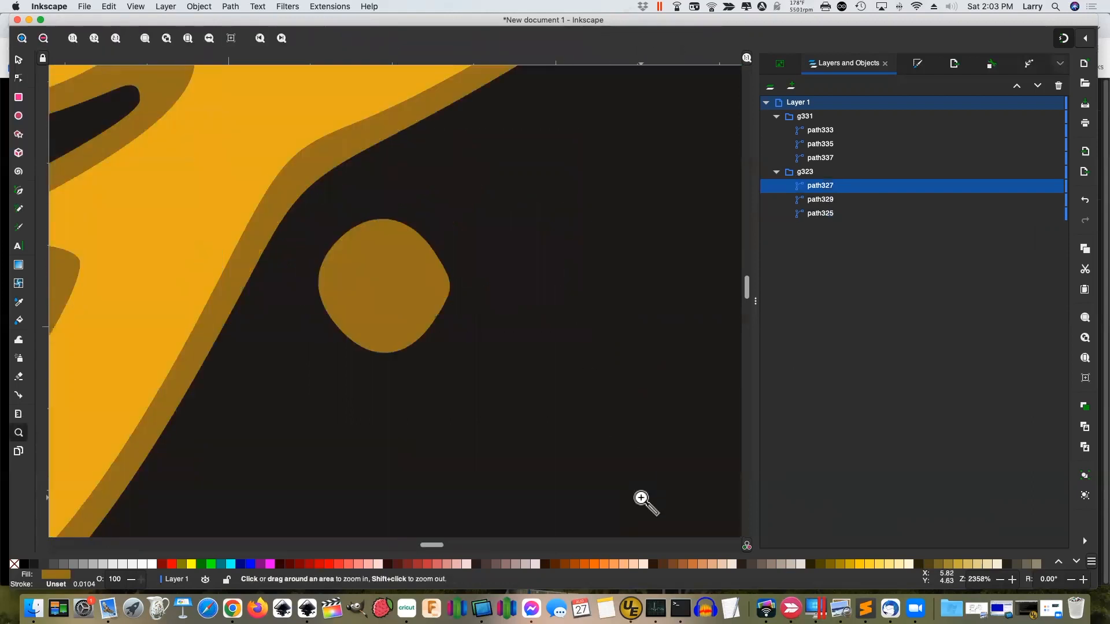
click(19, 60)
click(415, 299)
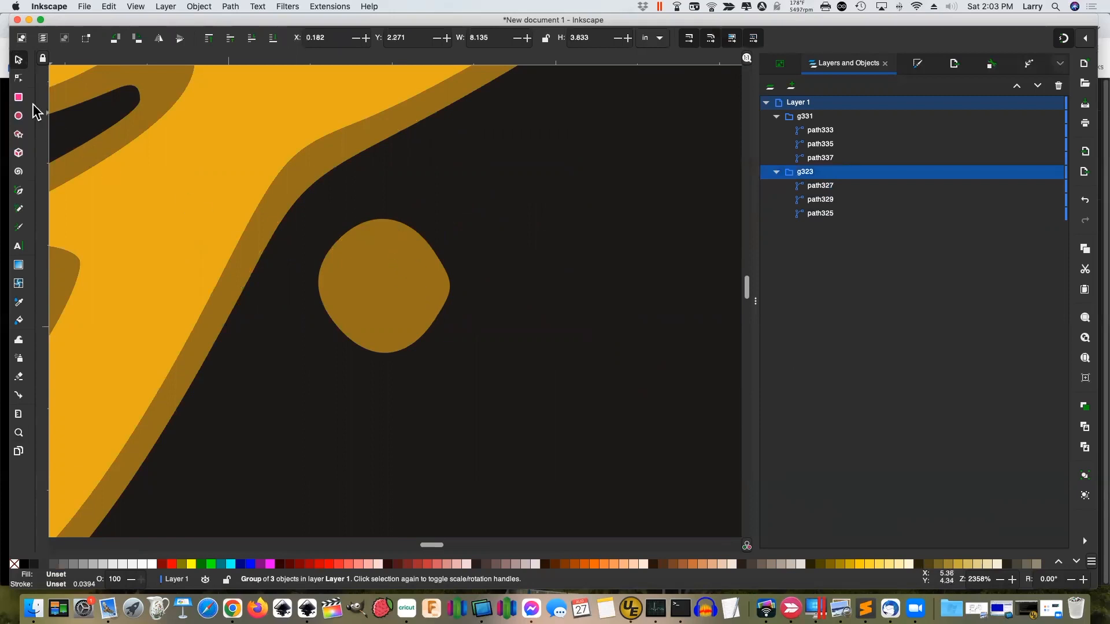
click(20, 78)
click(359, 248)
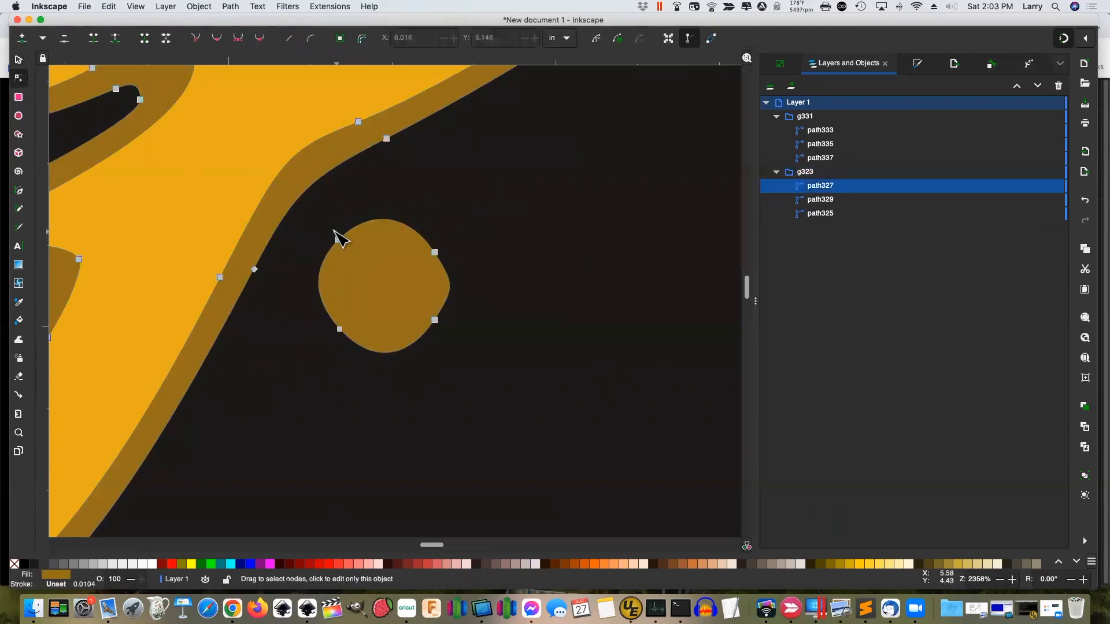
drag(321, 220, 492, 370)
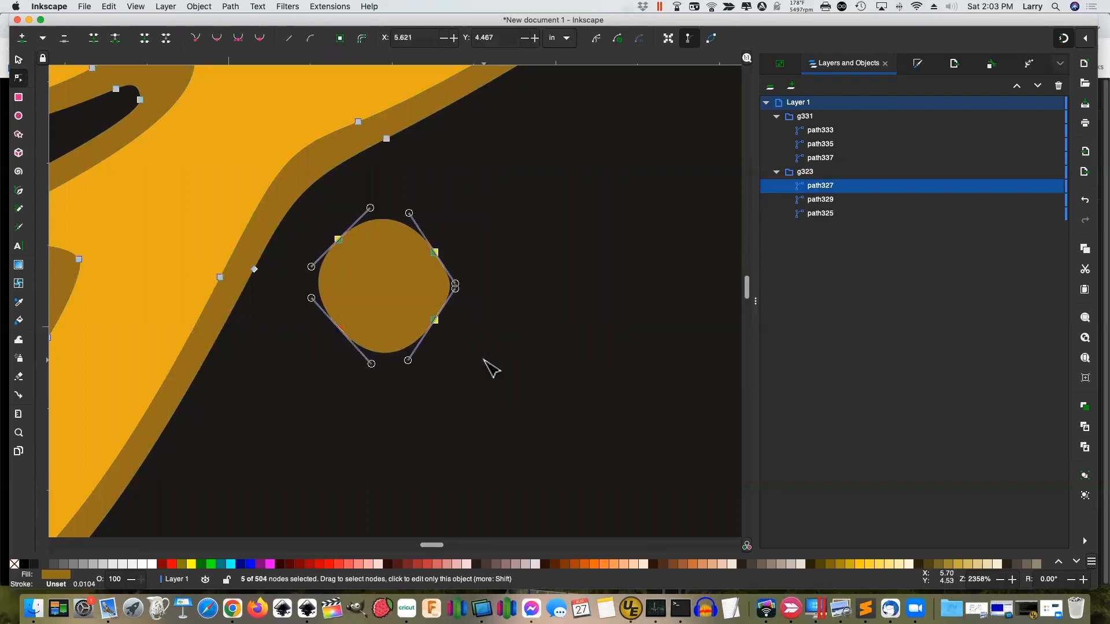
key(Delete)
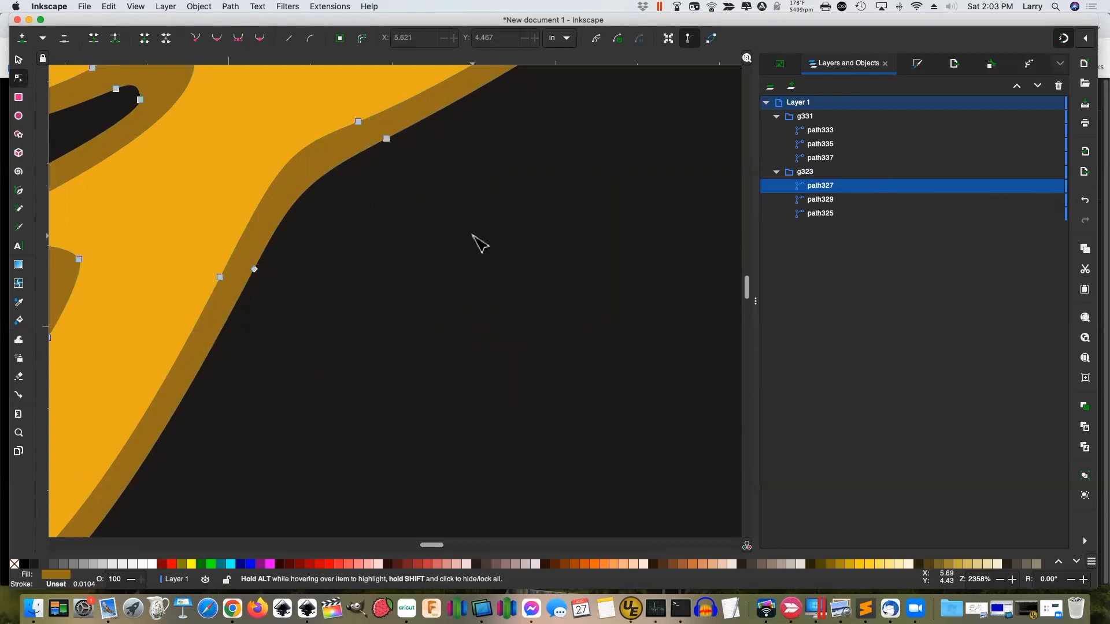
scroll(480, 243, down, 9)
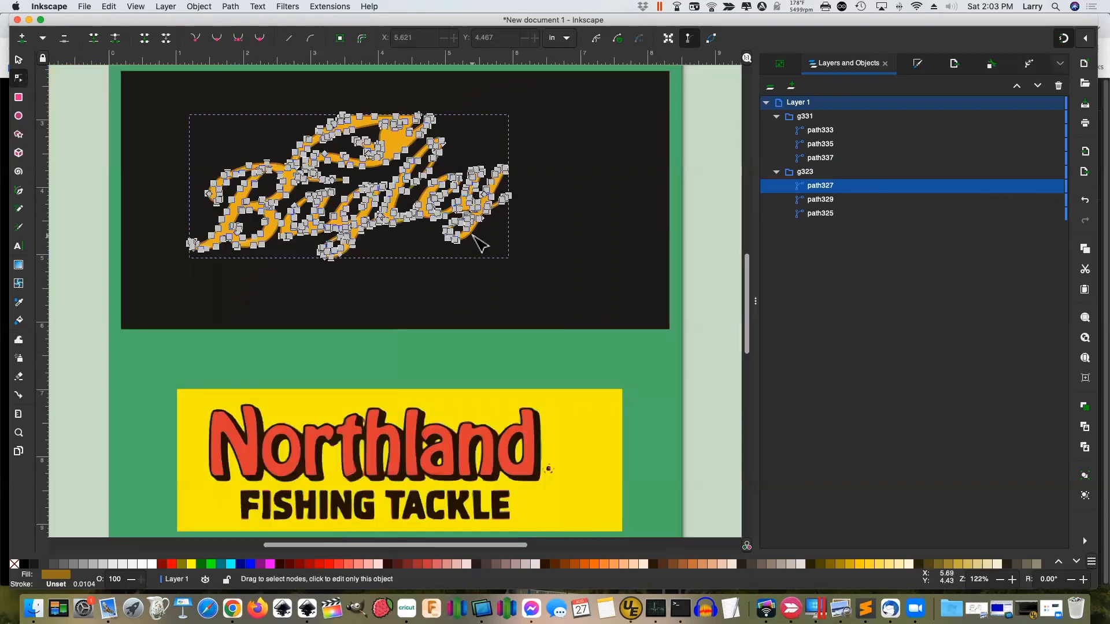
Zoom in on the speck right of Northland and delete the small dark C-shaped piece
click(673, 315)
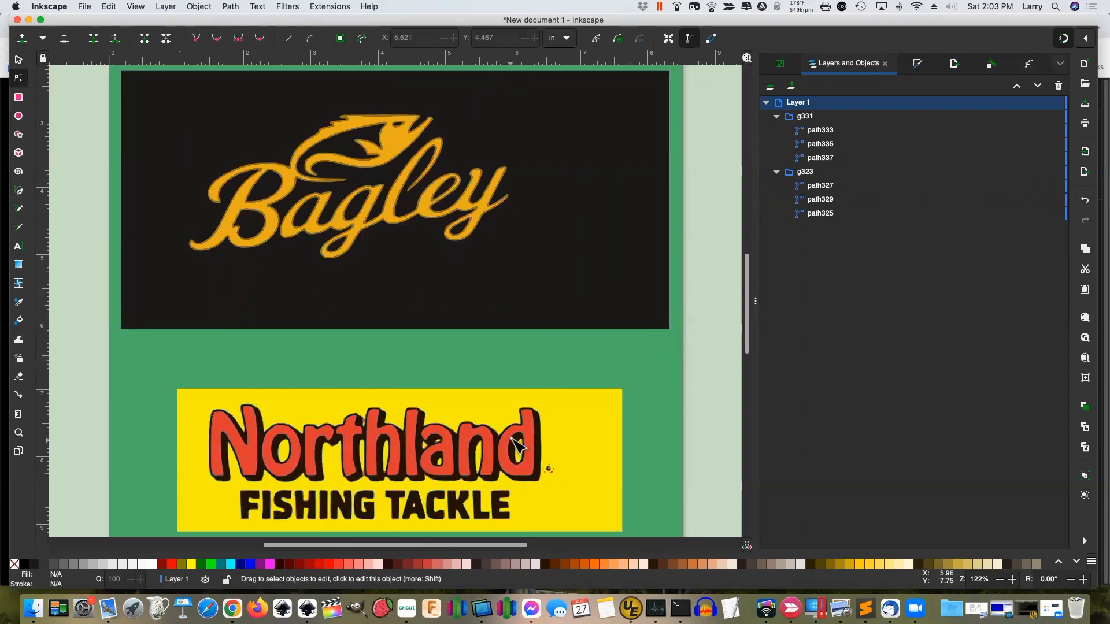
scroll(618, 428, down, 2)
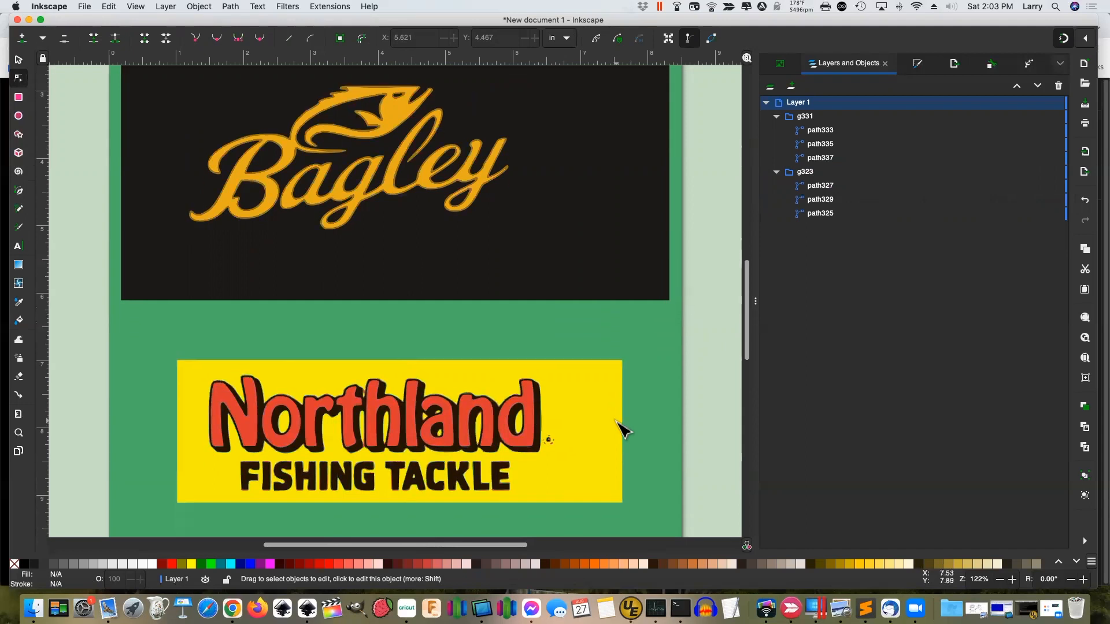
click(558, 449)
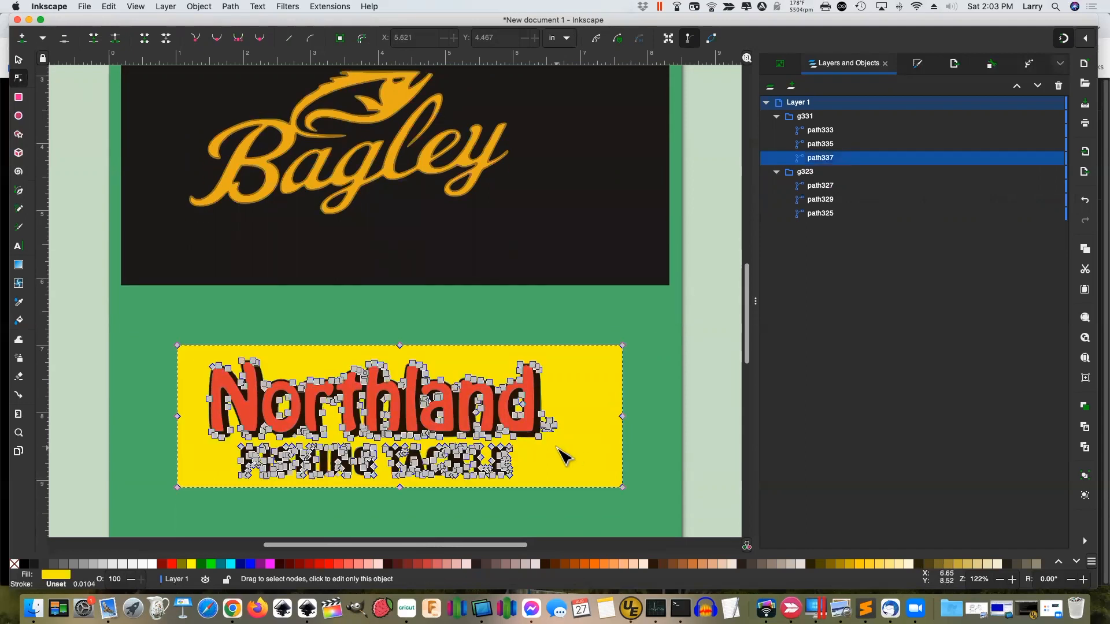
key(z)
drag(530, 402, 588, 471)
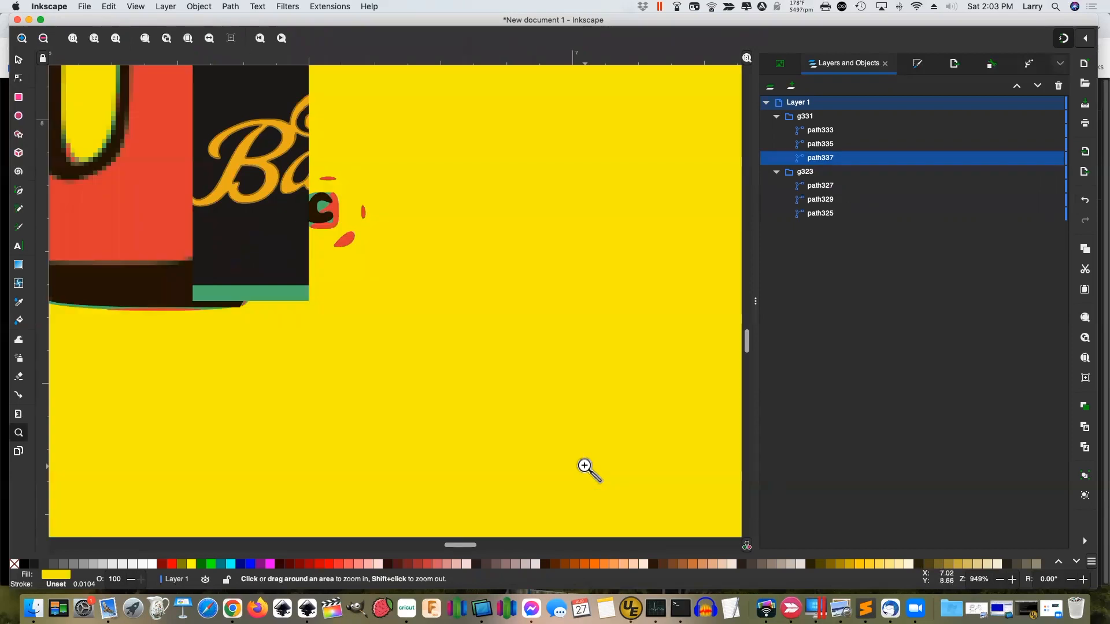
click(17, 61)
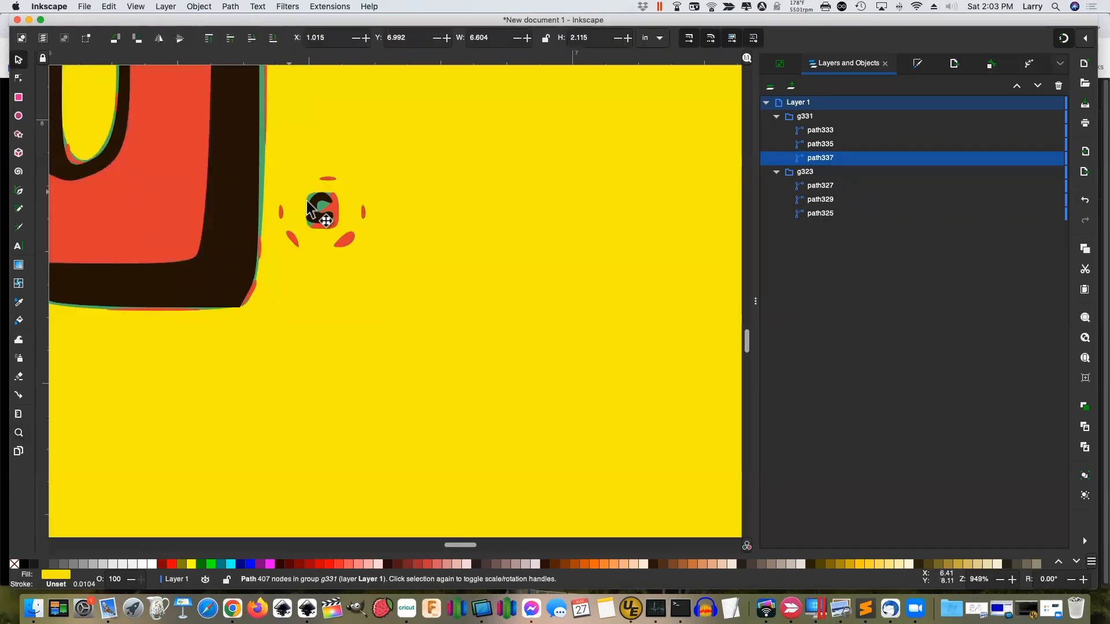
click(319, 202)
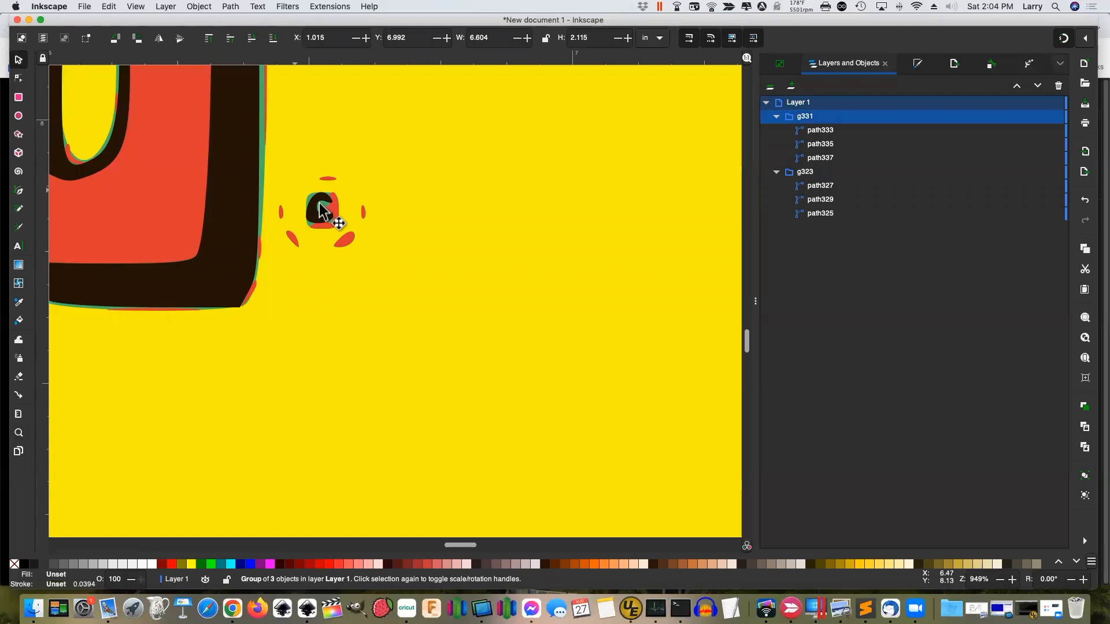
click(18, 78)
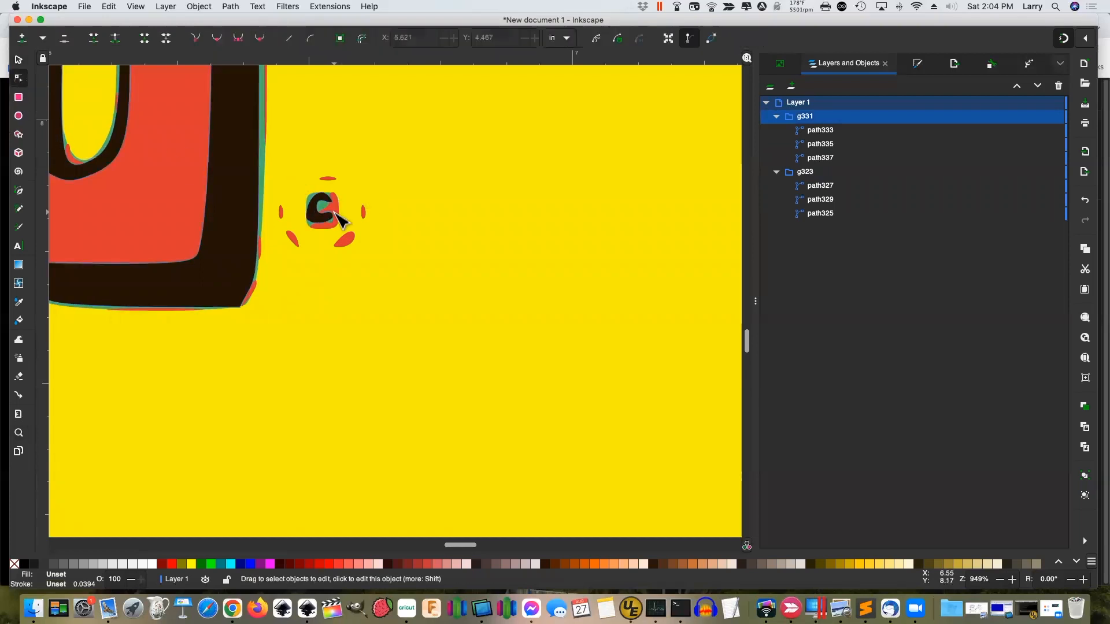
click(320, 206)
drag(284, 168, 371, 250)
key(Delete)
Delete the surrounding red and green specks, then zoom back out to the whole drawing
click(351, 238)
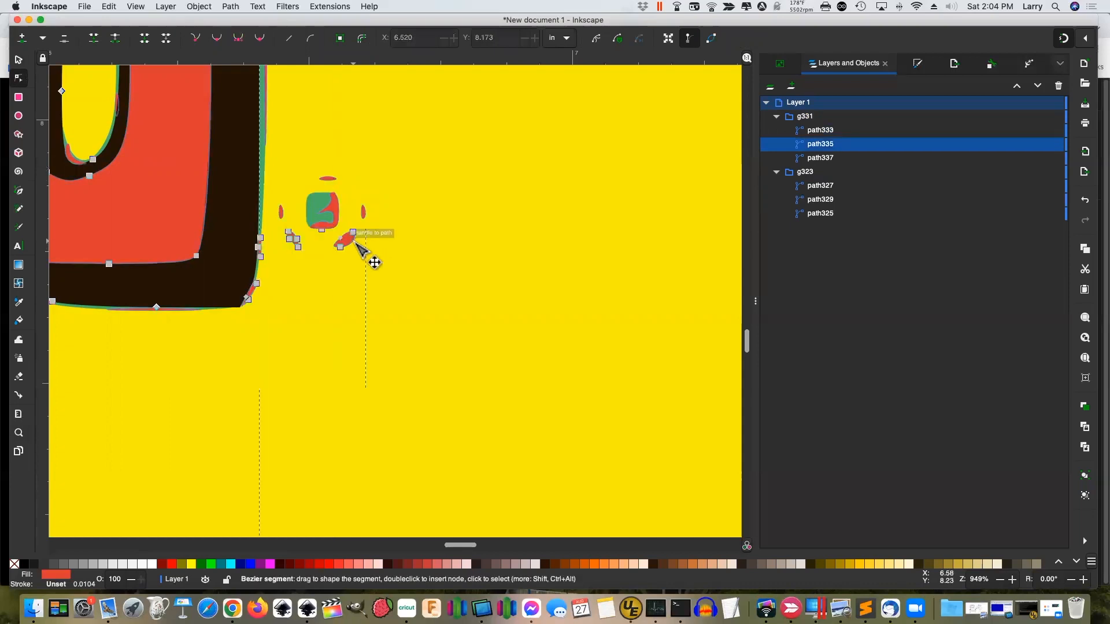
drag(274, 155, 383, 258)
key(Delete)
click(345, 237)
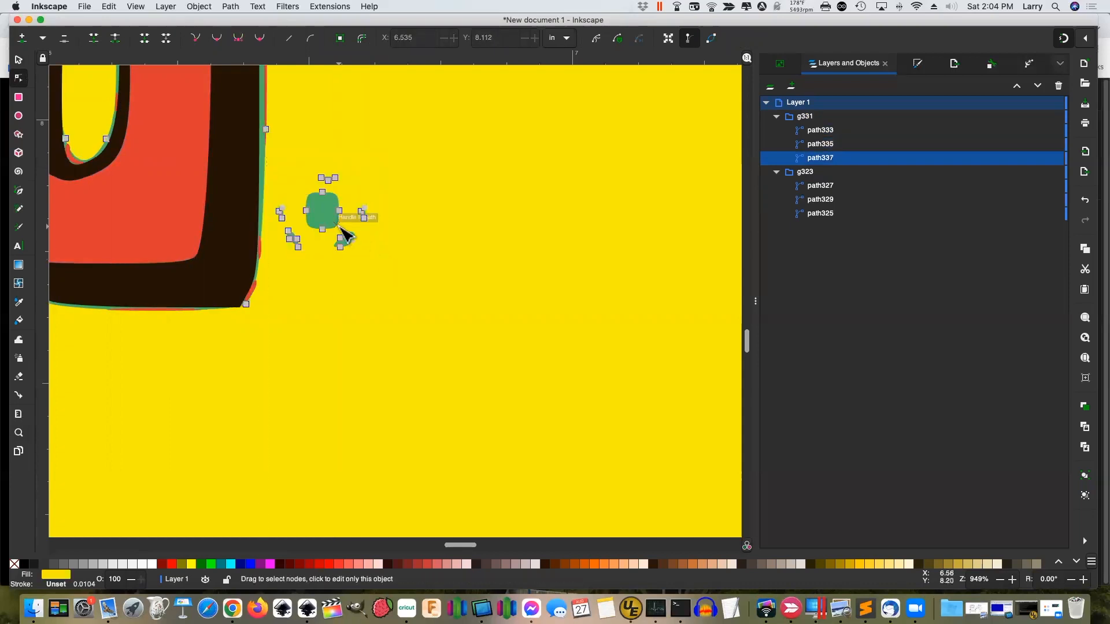
drag(276, 164, 387, 272)
key(Delete)
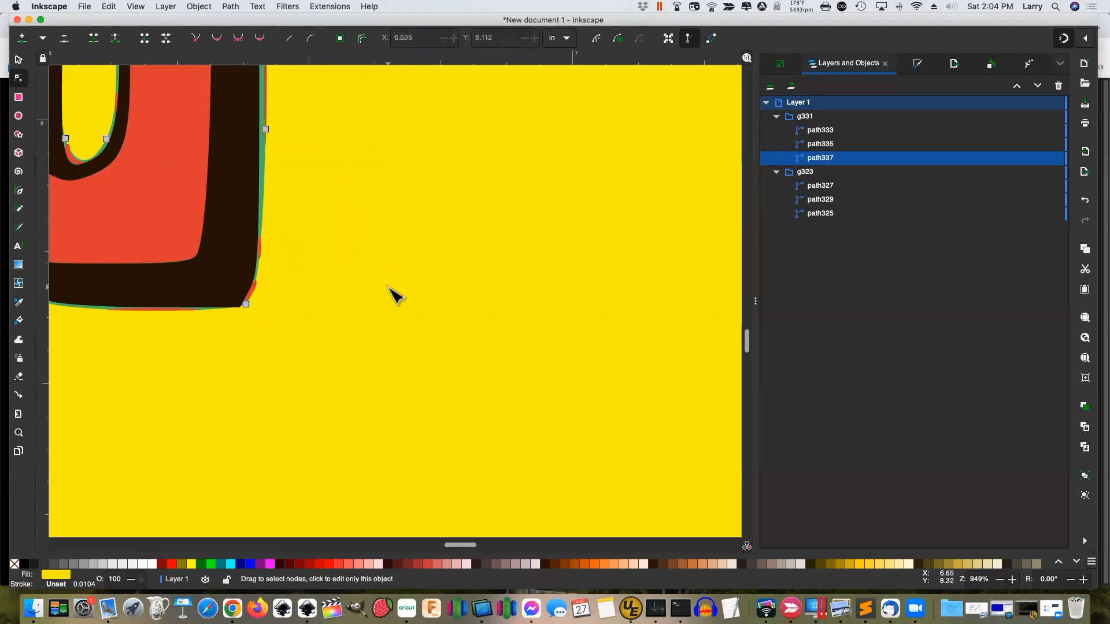
key(4)
scroll(455, 361, down, 4)
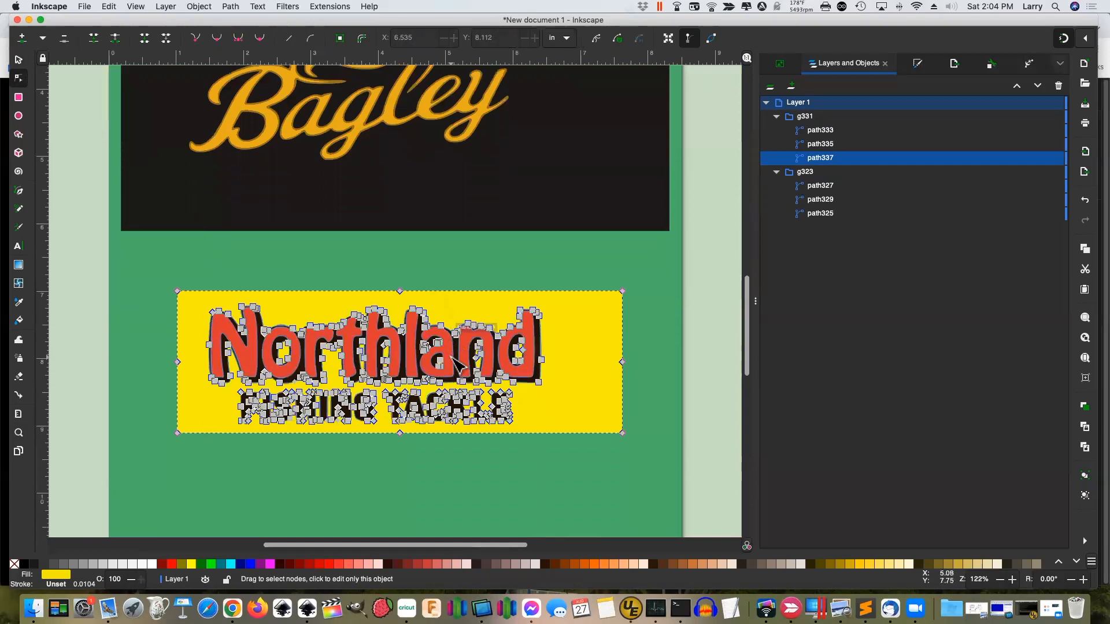
key(Escape)
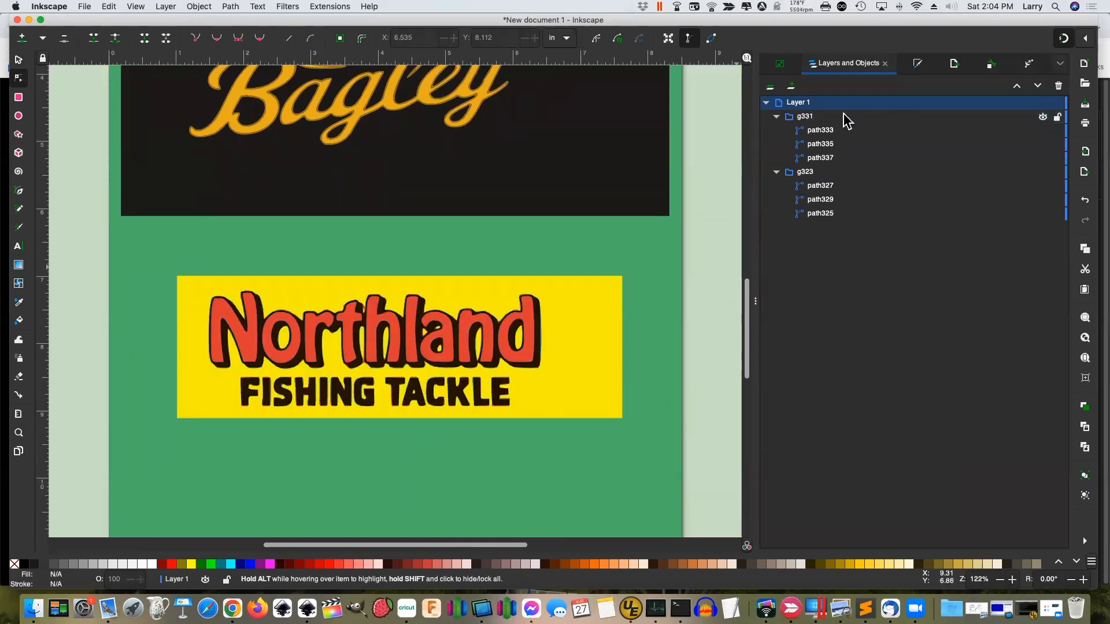
Hide the dark outline, red lettering and yellow background paths in turn to inspect each colour
click(833, 159)
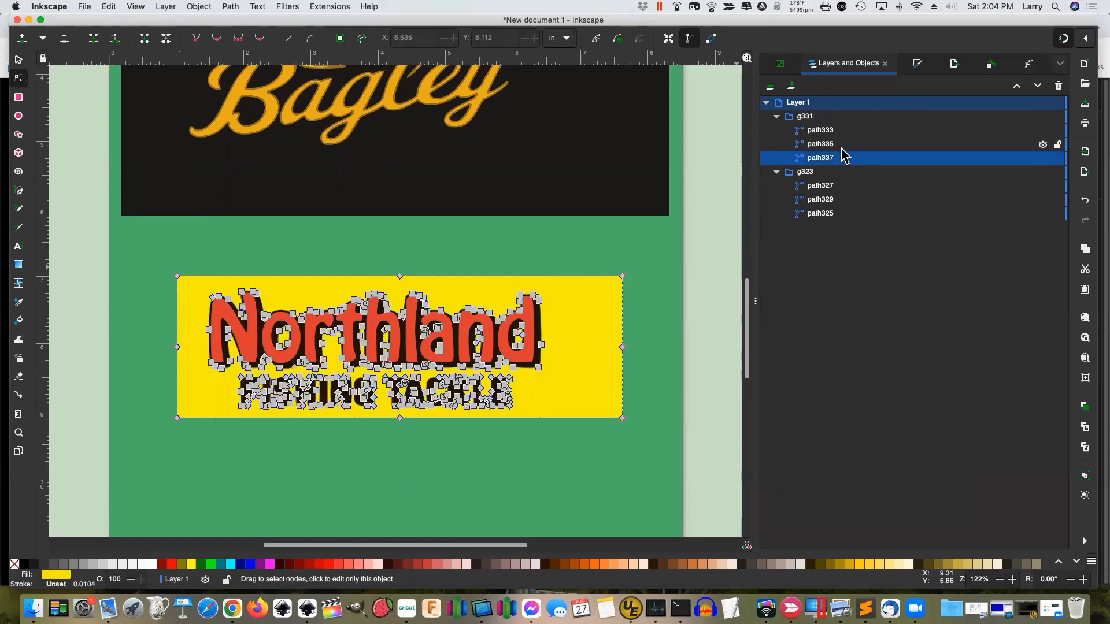
click(1042, 131)
click(1042, 144)
click(1042, 158)
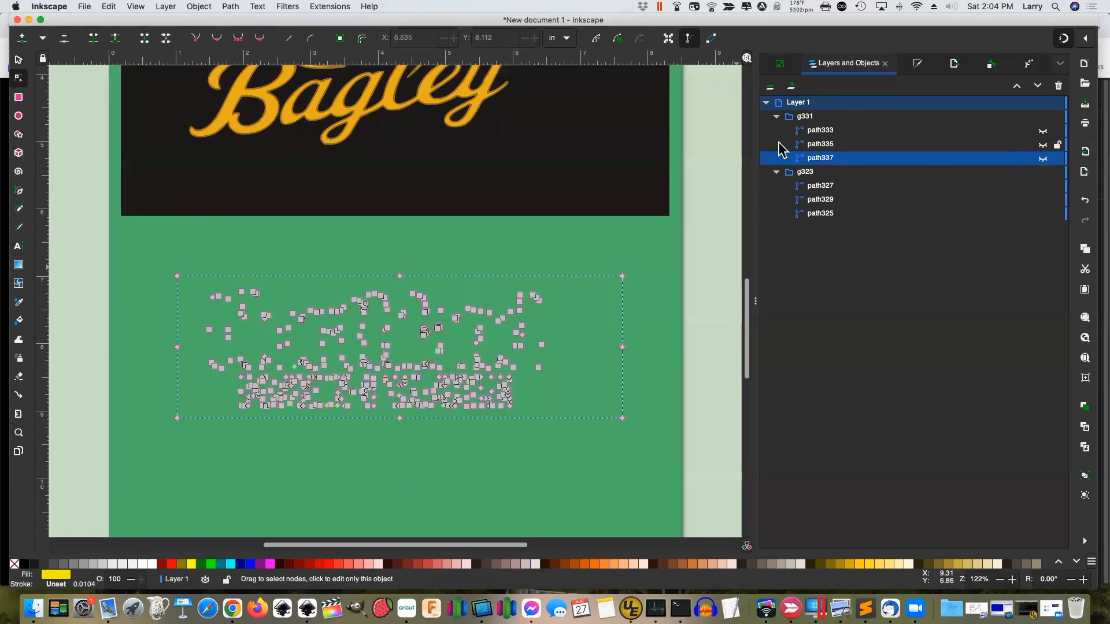
click(700, 244)
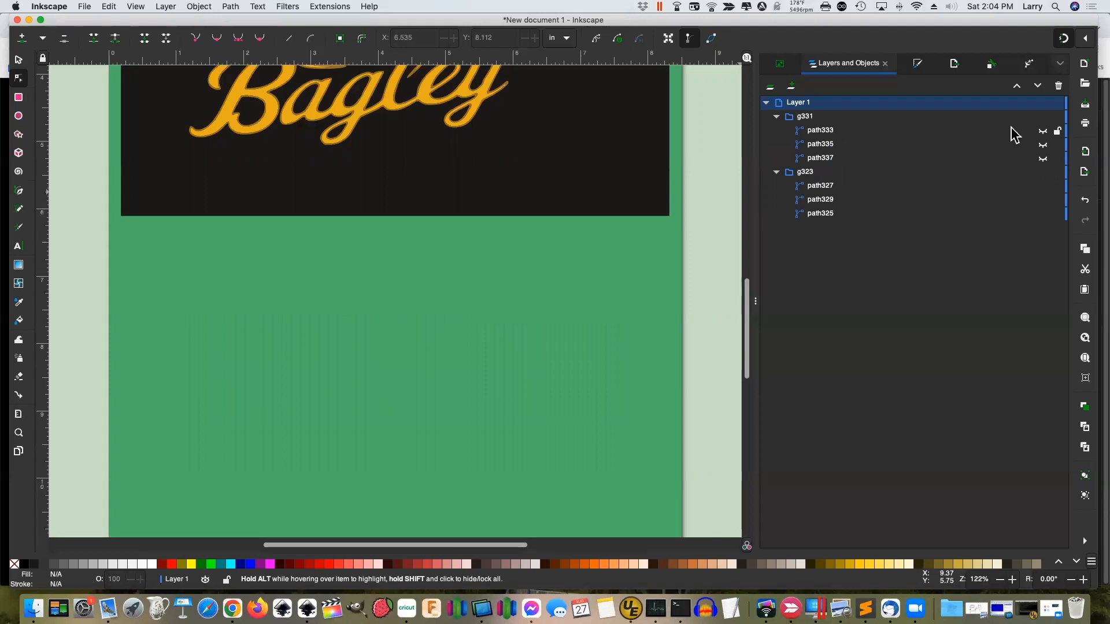
click(1041, 132)
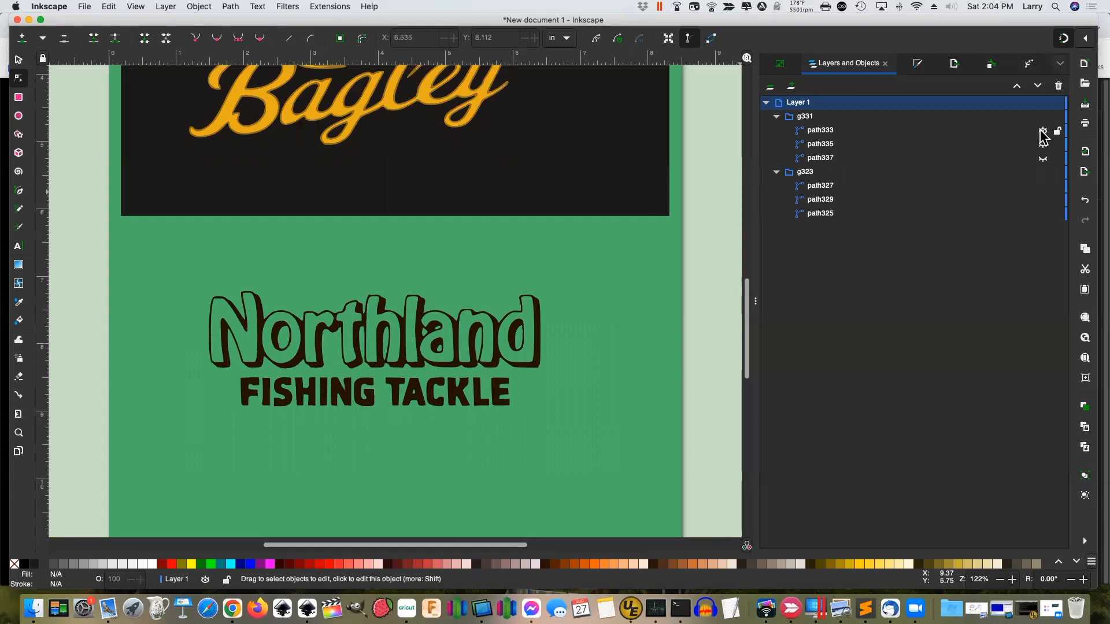
click(1041, 132)
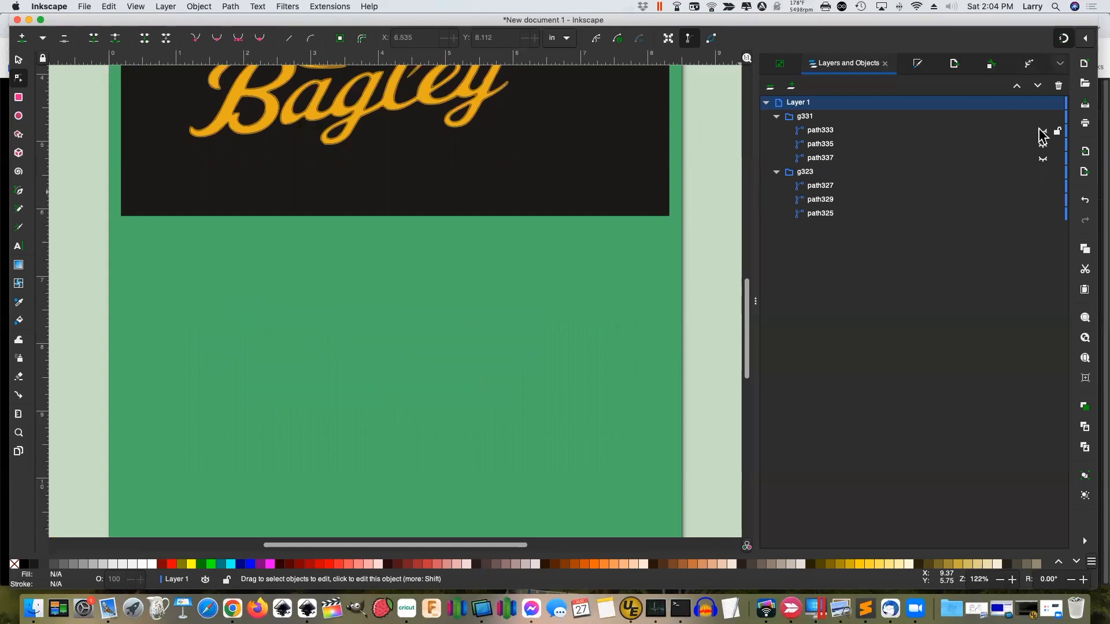
Compare the red lettering against the outline, leaving path335 hidden and yellow path337 shown and selected
click(1043, 145)
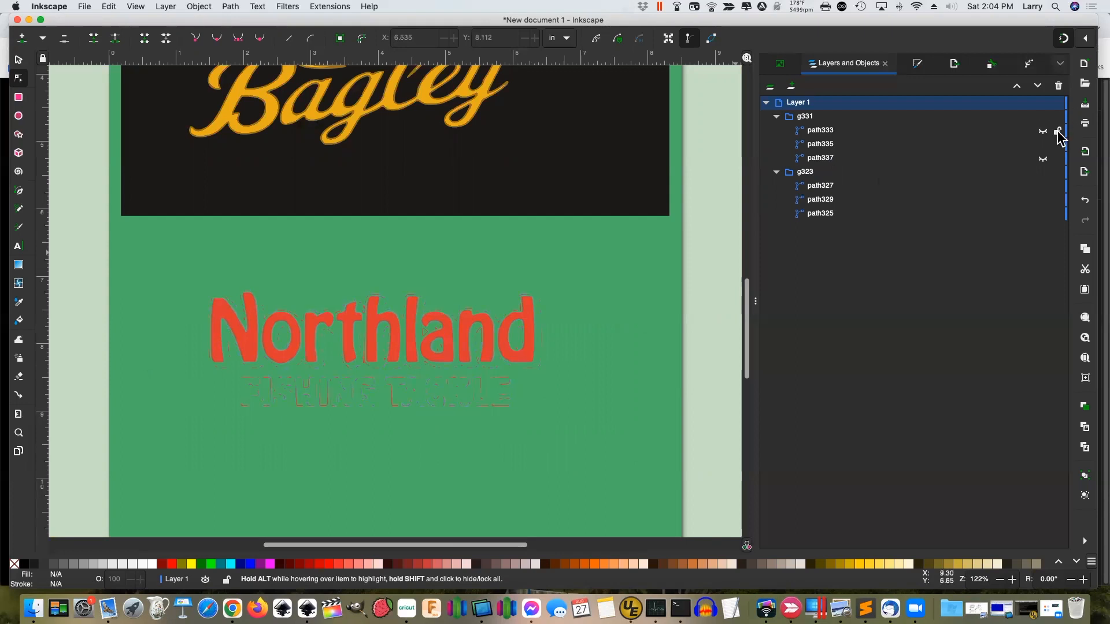
click(1044, 131)
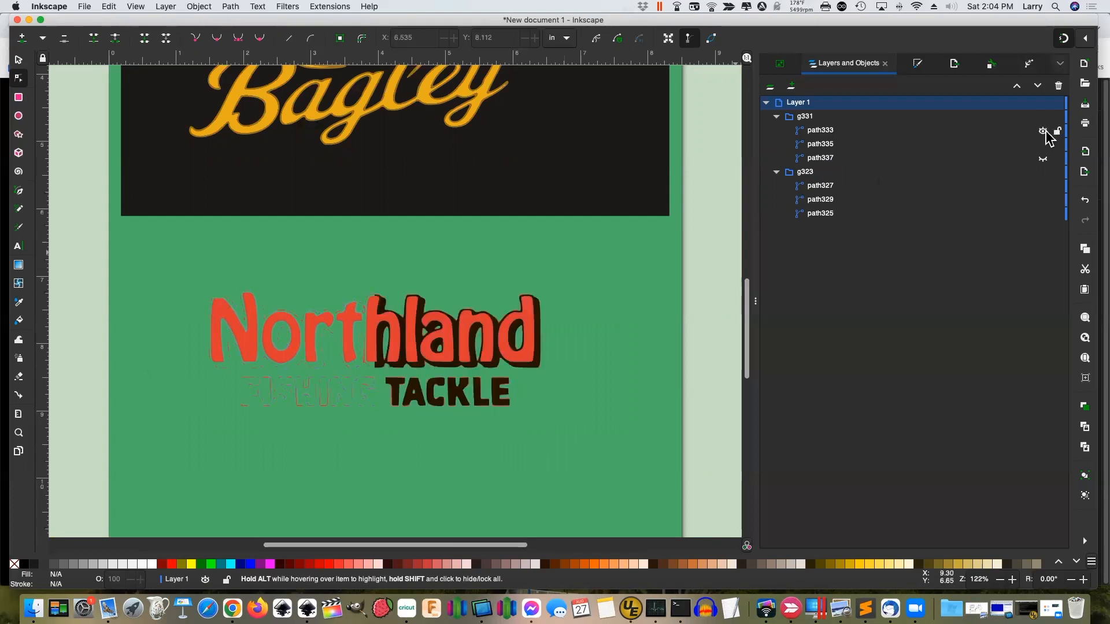
click(1043, 145)
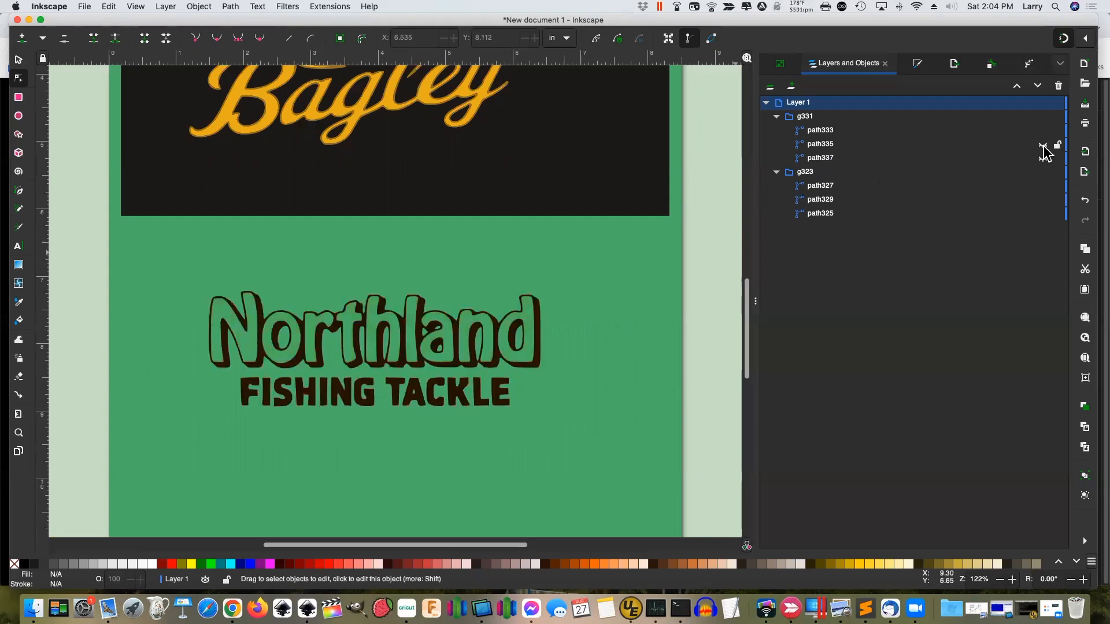
click(1042, 147)
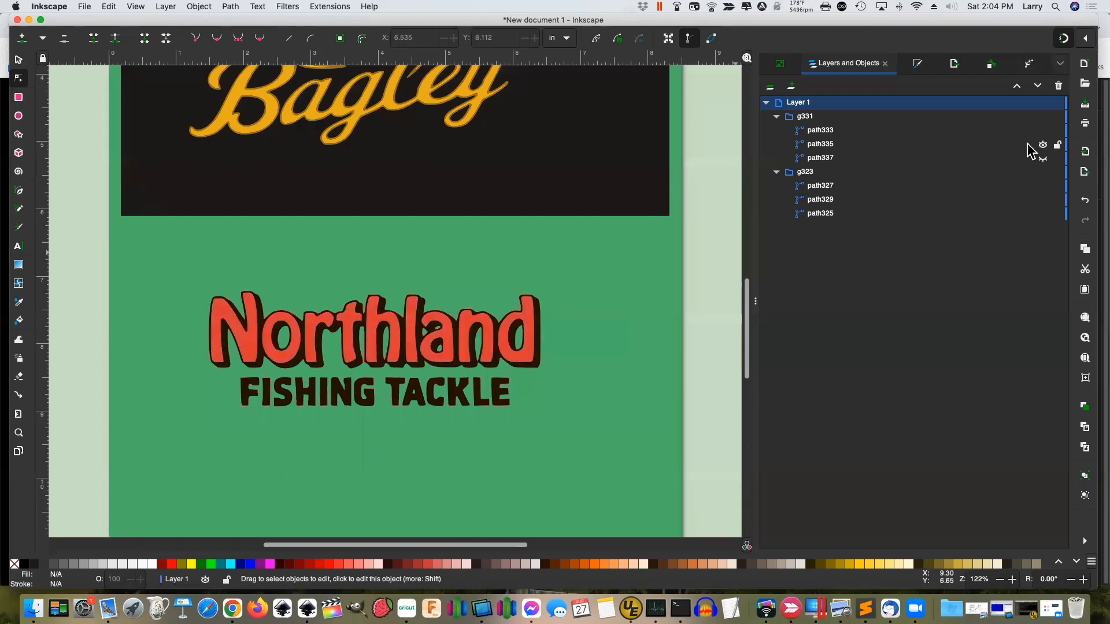
click(1043, 146)
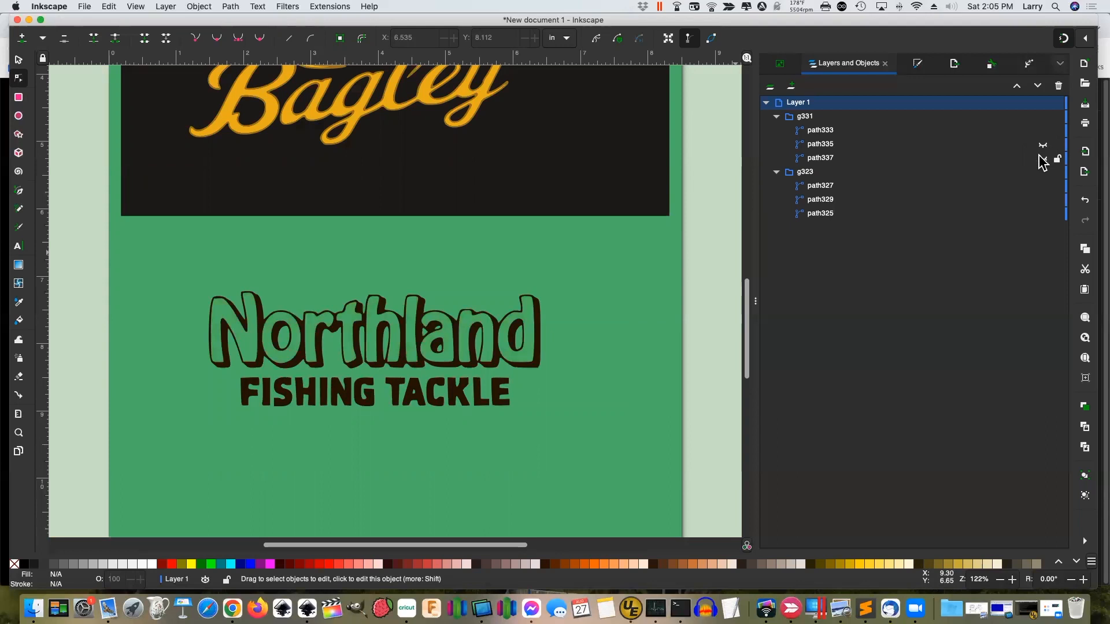
click(1042, 158)
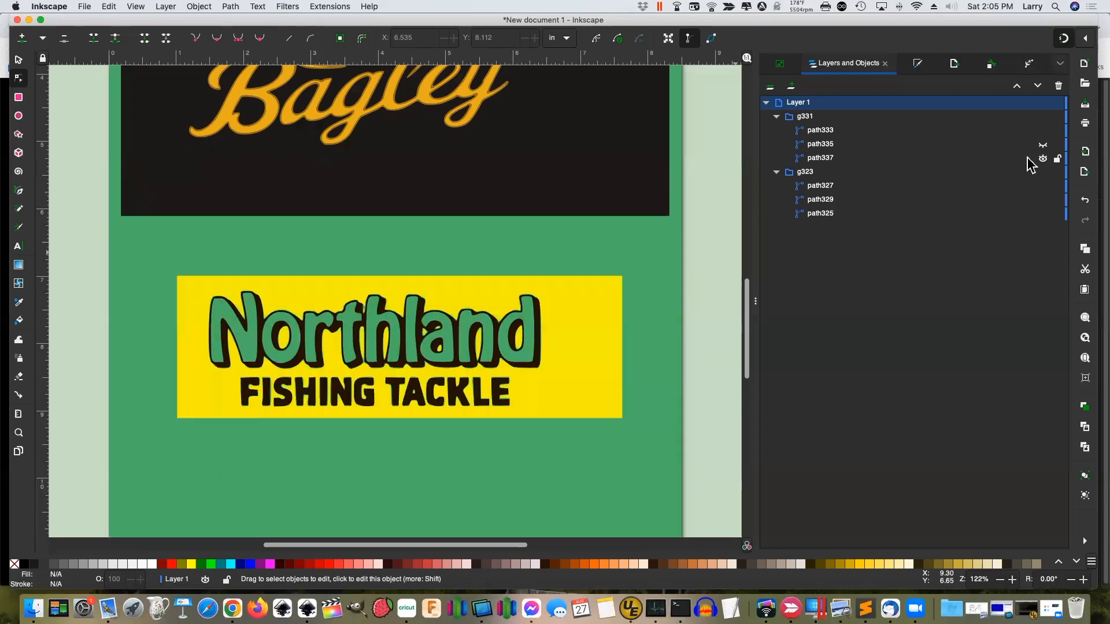
click(830, 159)
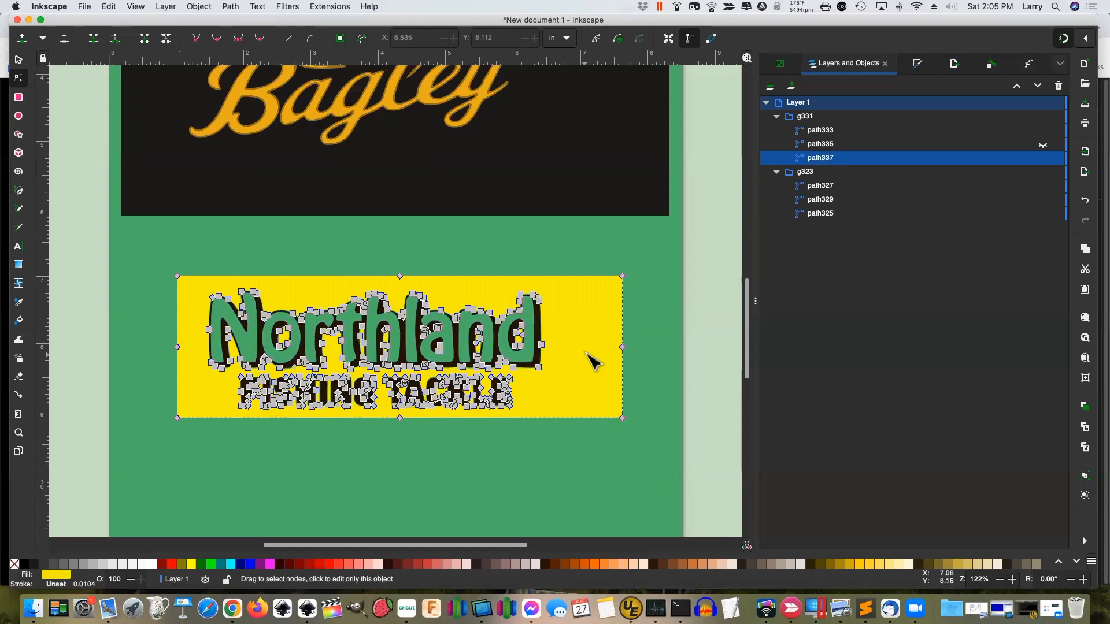
Delete the Northland and FISHING TACKLE cut-out nodes from yellow path337, then show path335 again
click(1042, 131)
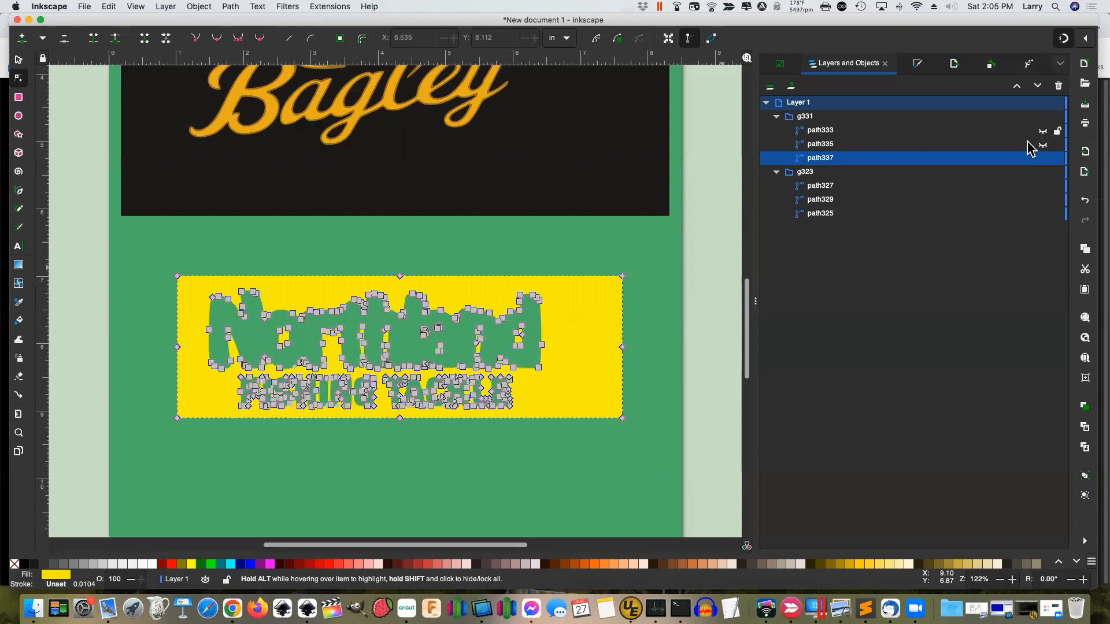
click(706, 277)
click(587, 377)
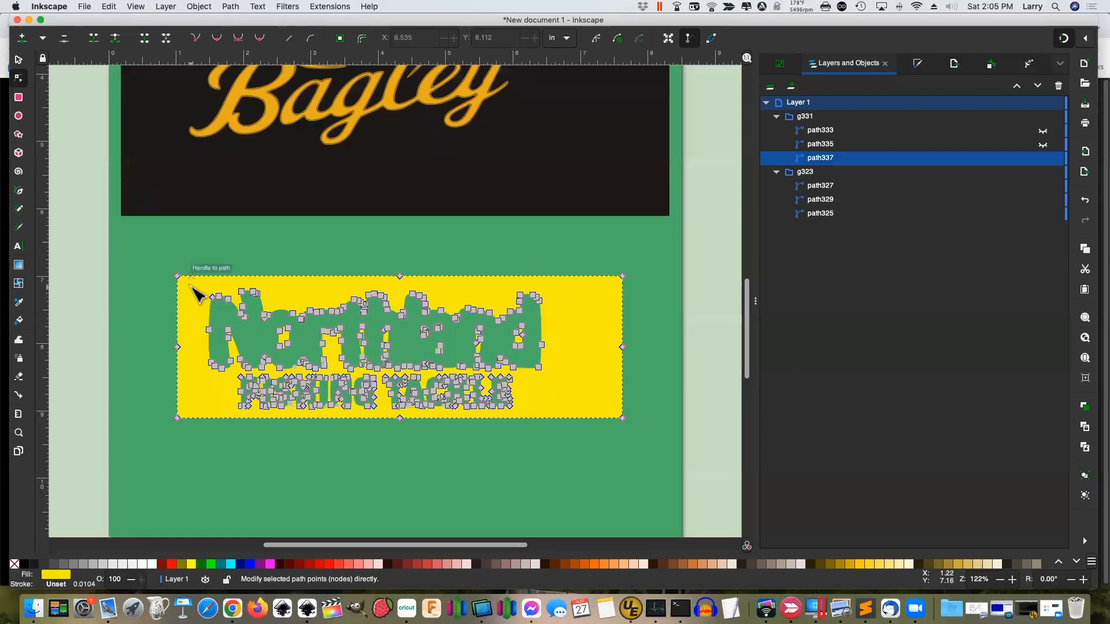
drag(190, 285, 562, 410)
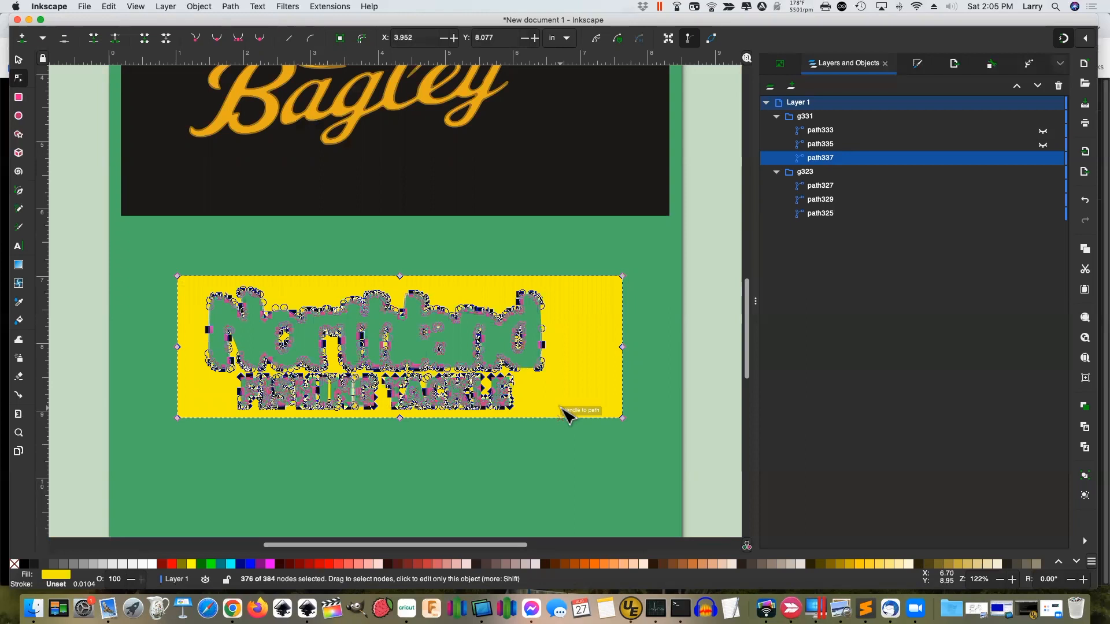
key(Delete)
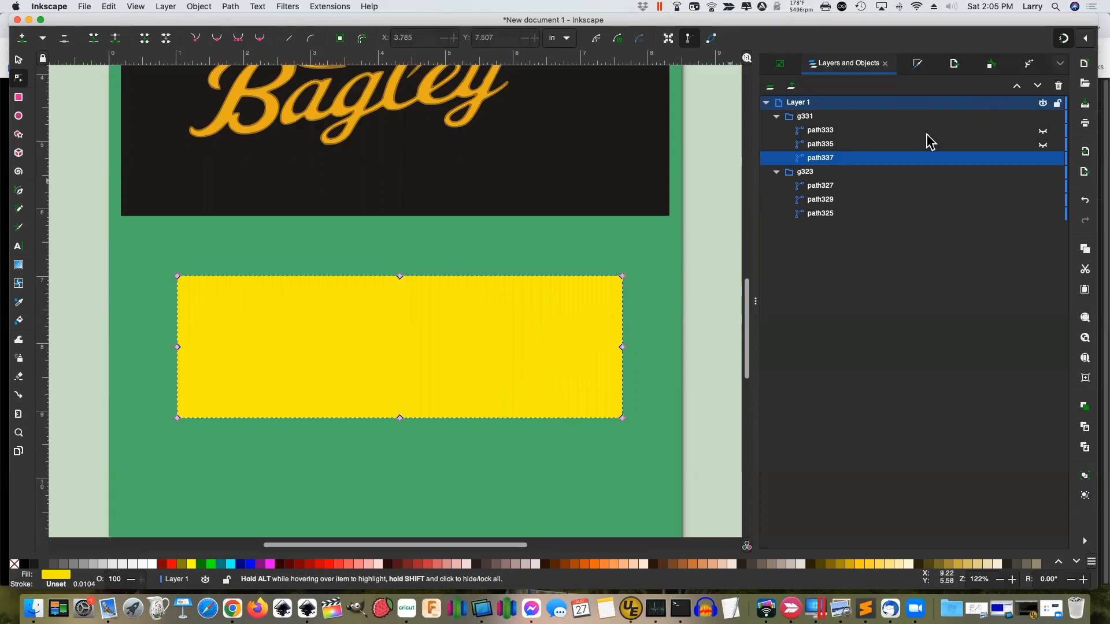
click(1044, 146)
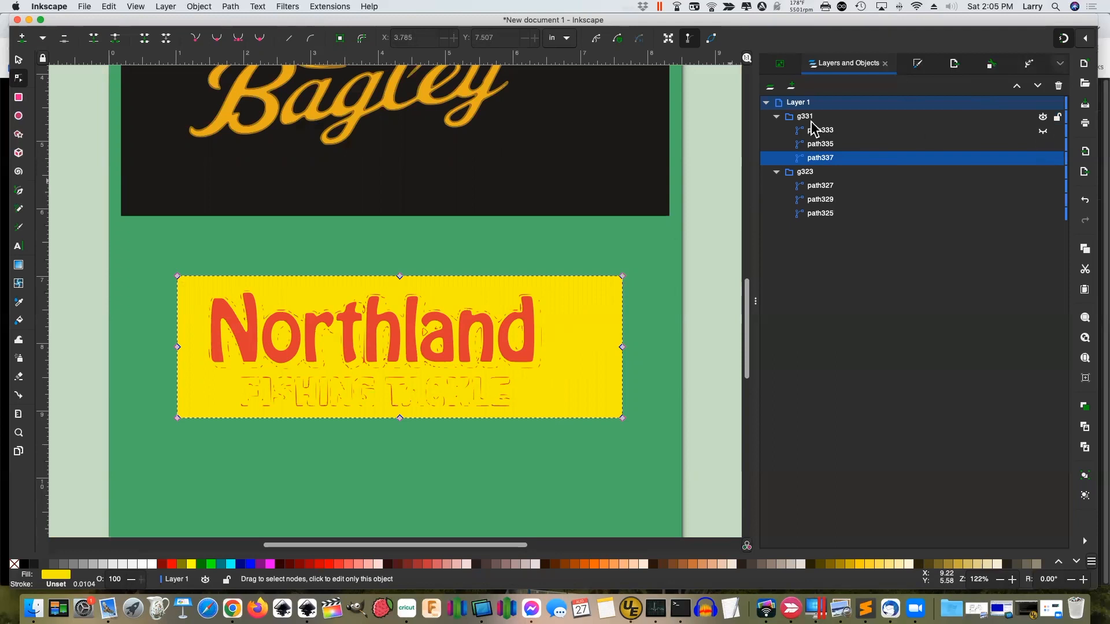
Add Layer 2 and move the red lettering path335 onto it with Move to Layer
click(792, 89)
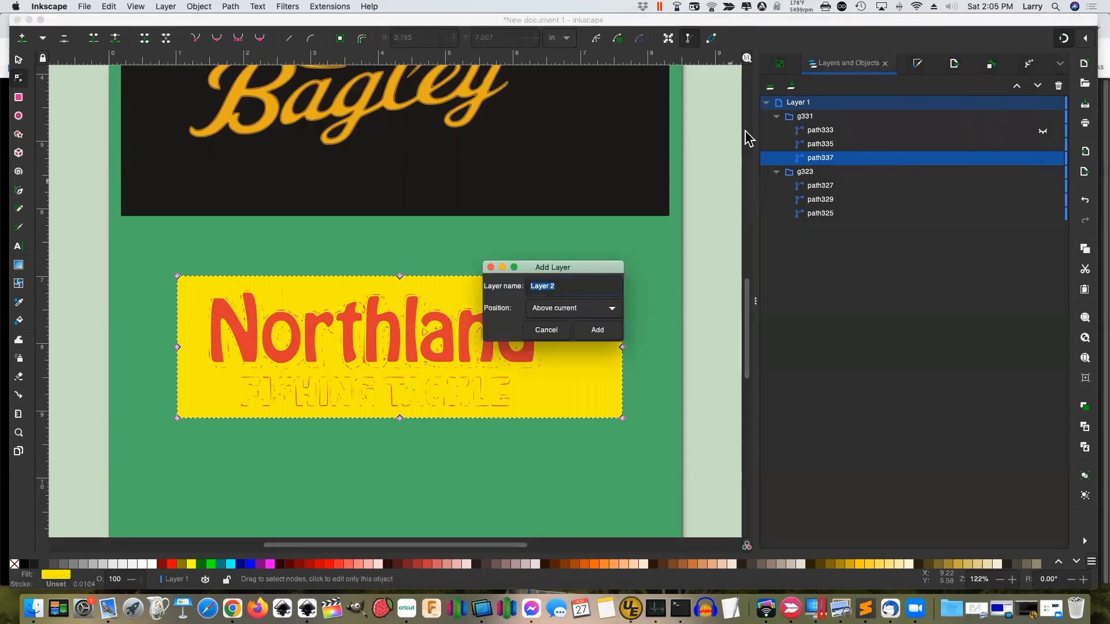
click(597, 330)
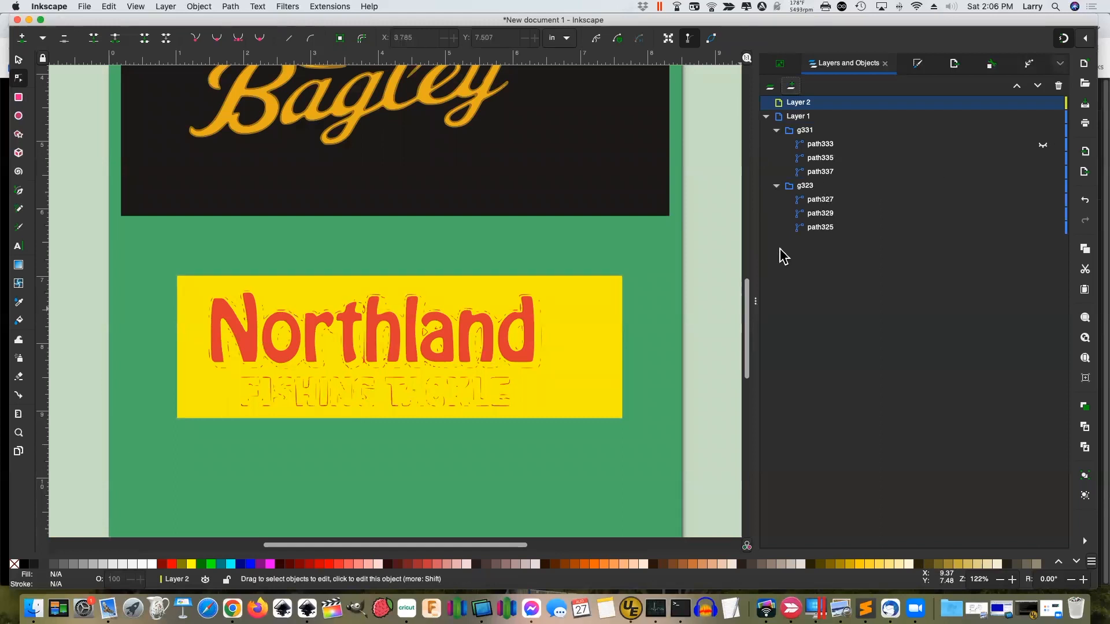
click(532, 328)
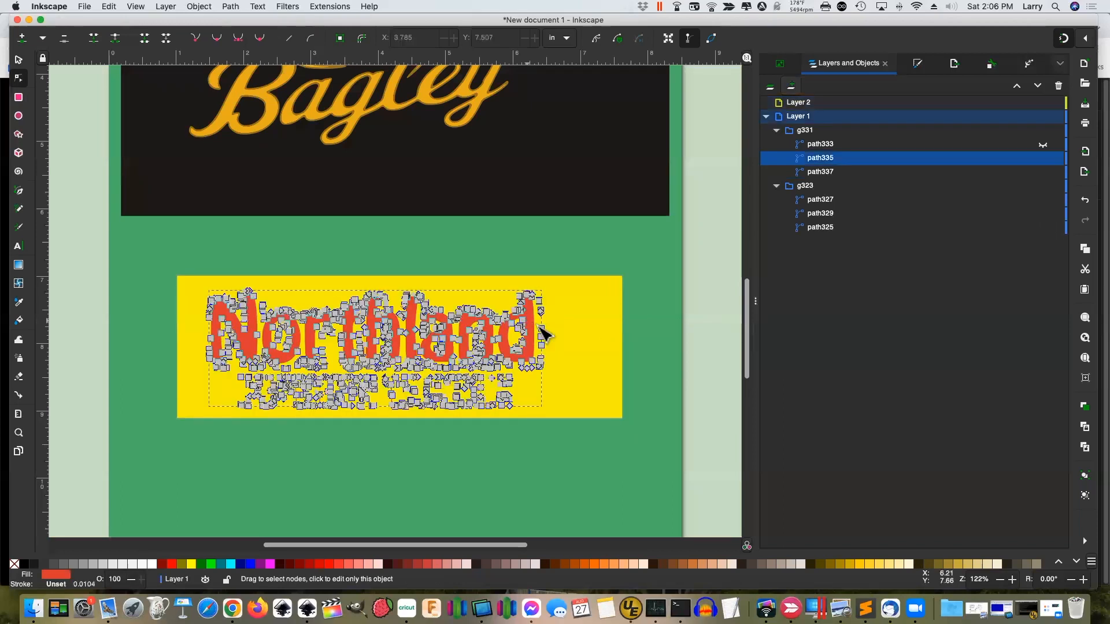
right_click(820, 164)
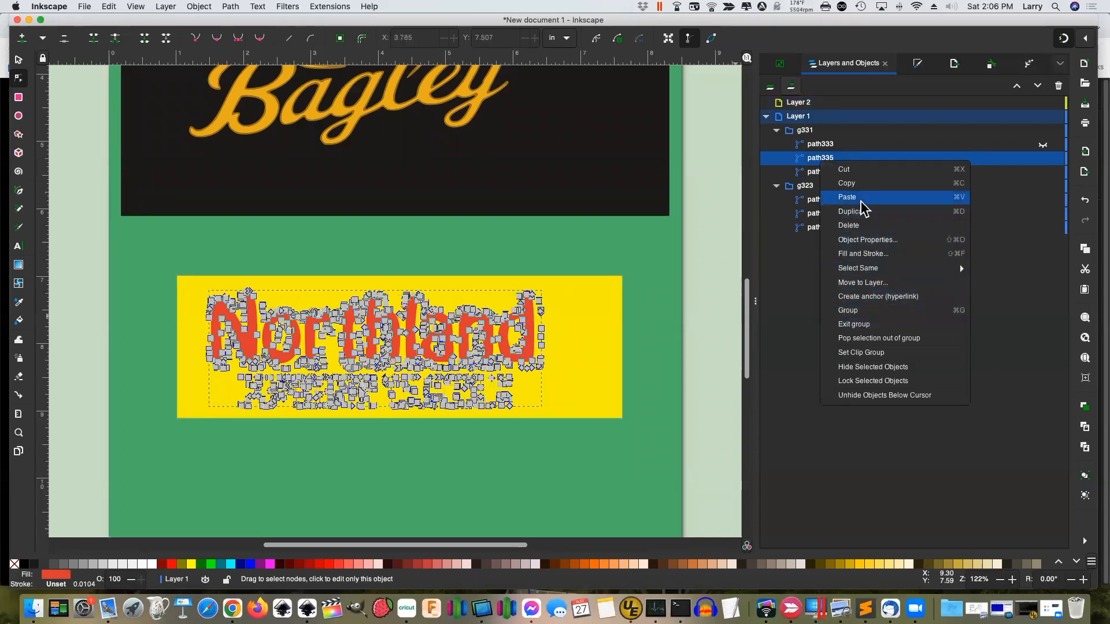
click(870, 284)
click(583, 255)
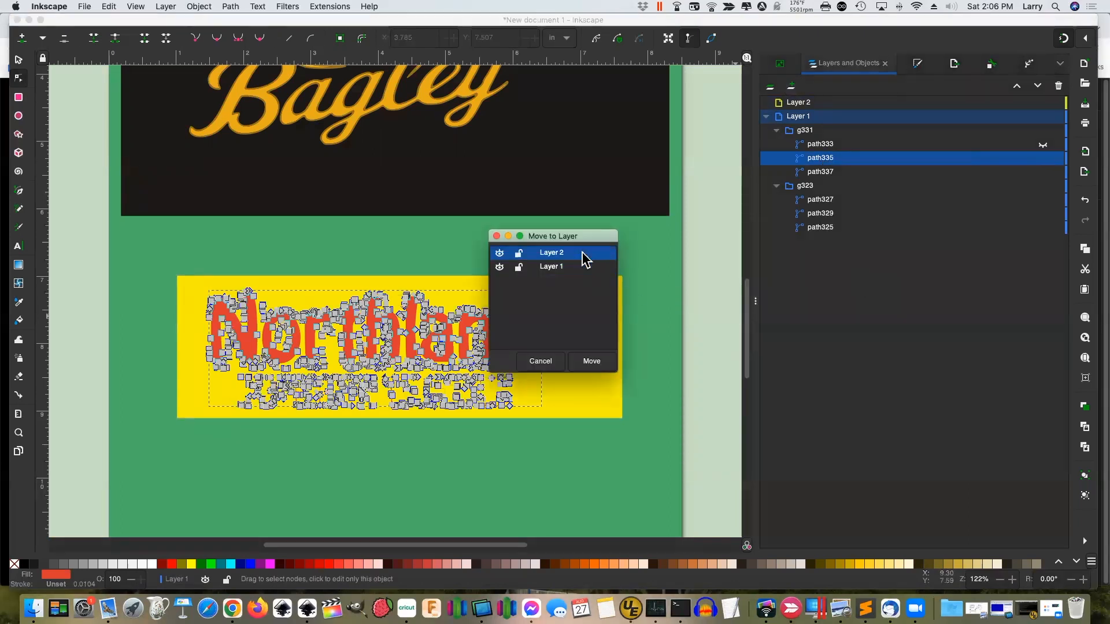
click(594, 363)
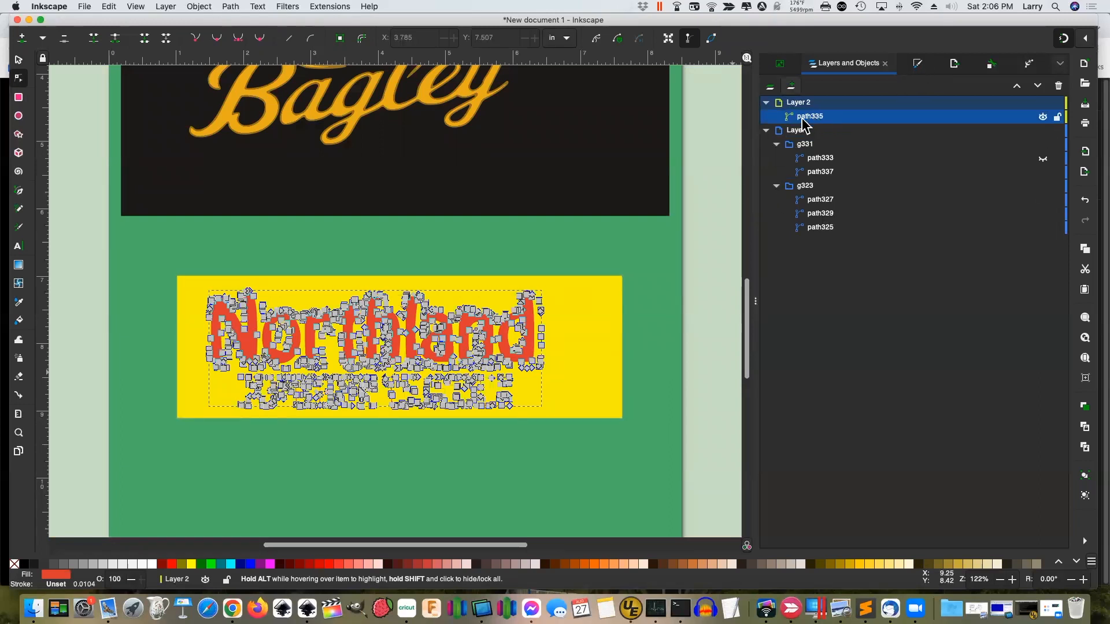
Break the red Northland path335 apart into separate pieces and deselect them
click(230, 10)
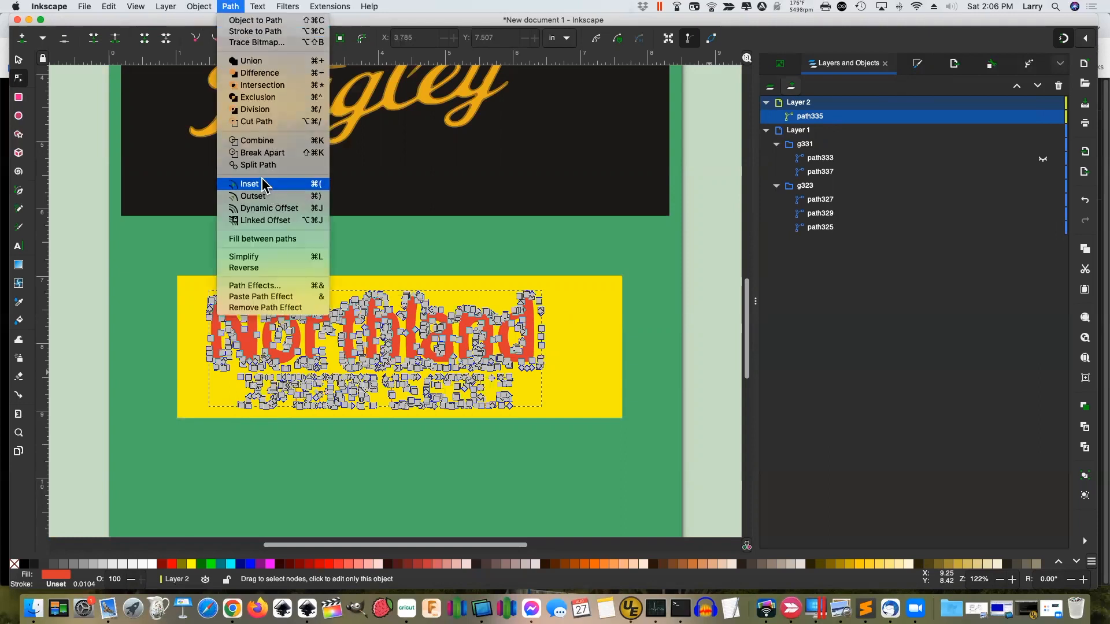
click(260, 152)
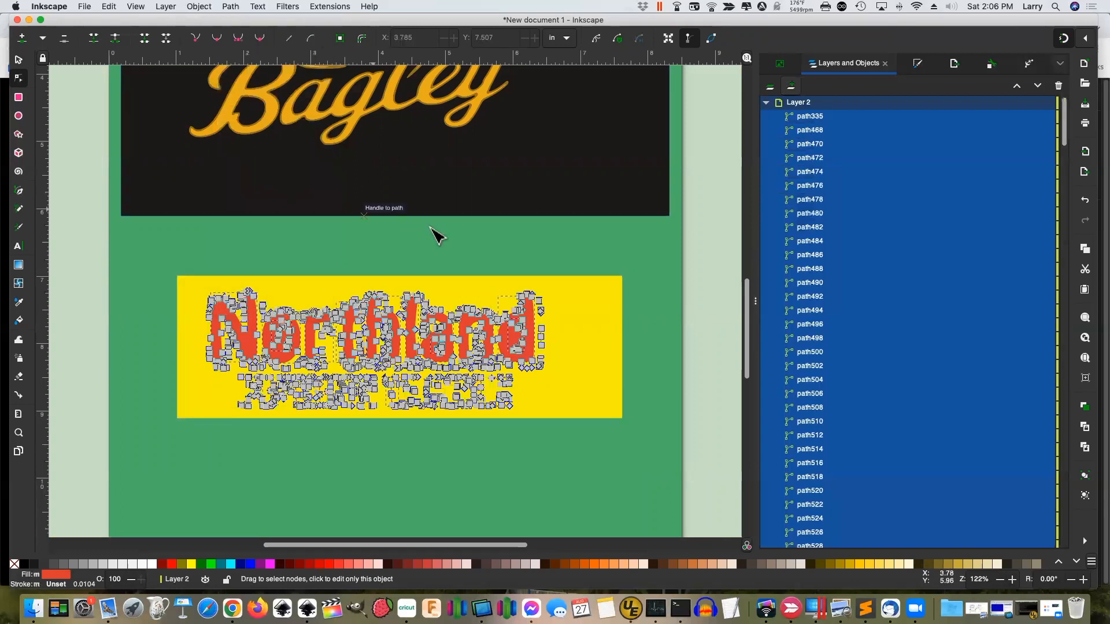
key(Escape)
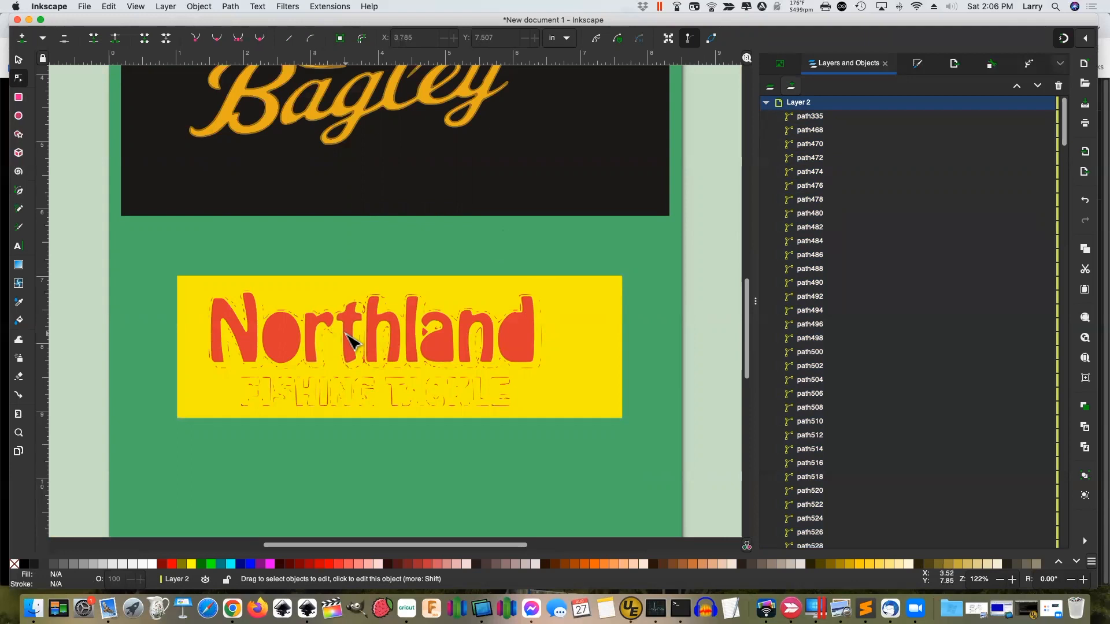
Select the N, o, r, t, h, l, a, n and d letter pieces and union them into one path
click(257, 349)
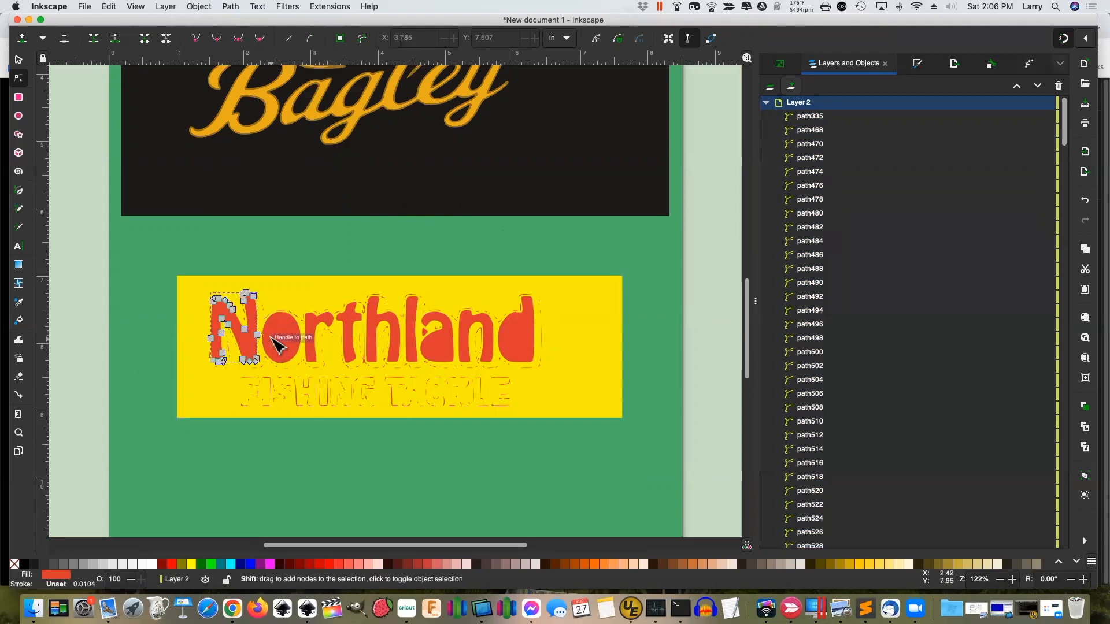
shift+click(277, 342)
shift+click(315, 341)
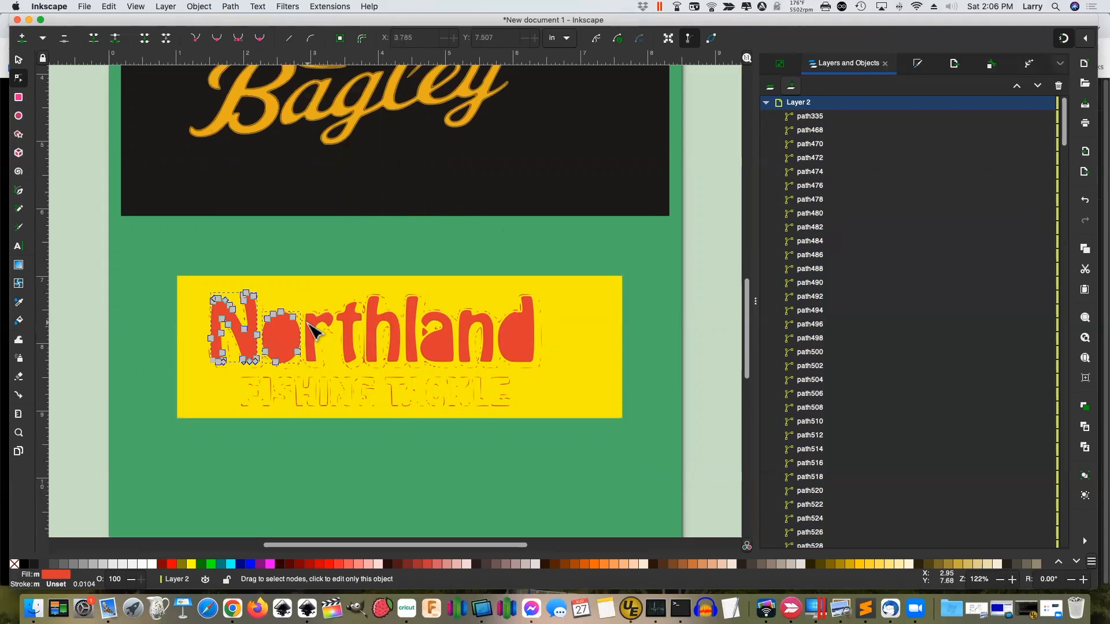
shift+click(354, 321)
shift+click(374, 327)
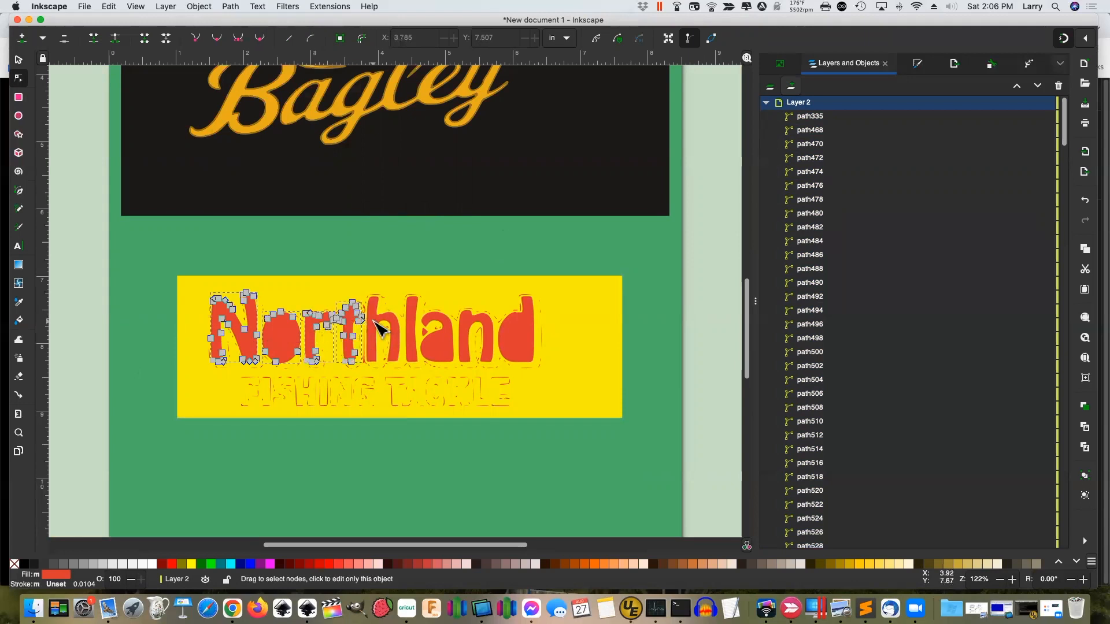
shift+click(416, 332)
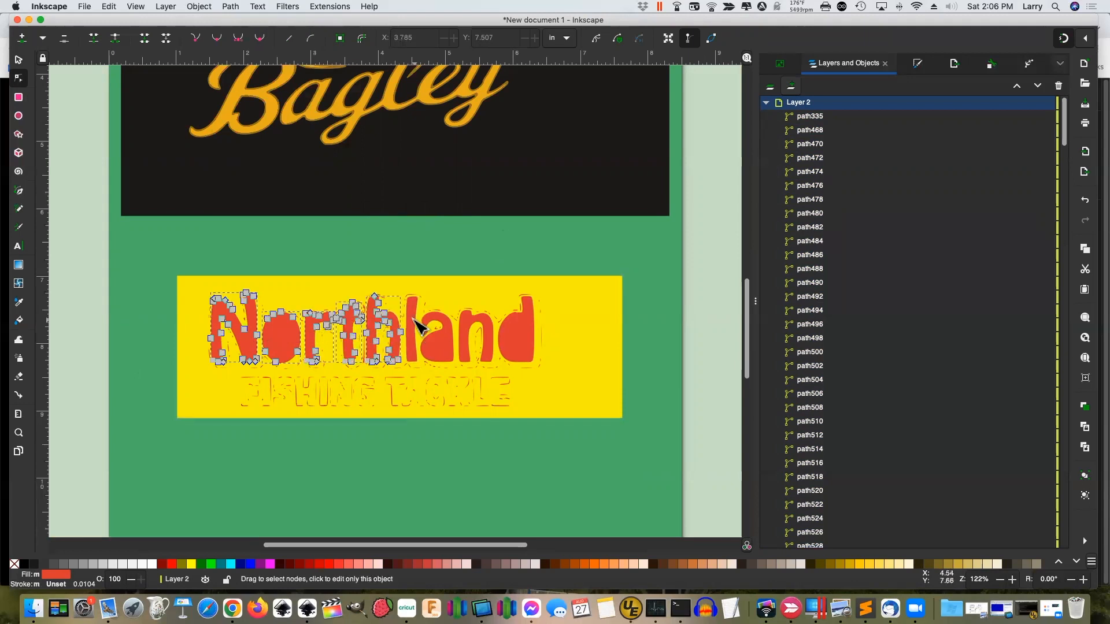
shift+click(434, 349)
shift+click(471, 336)
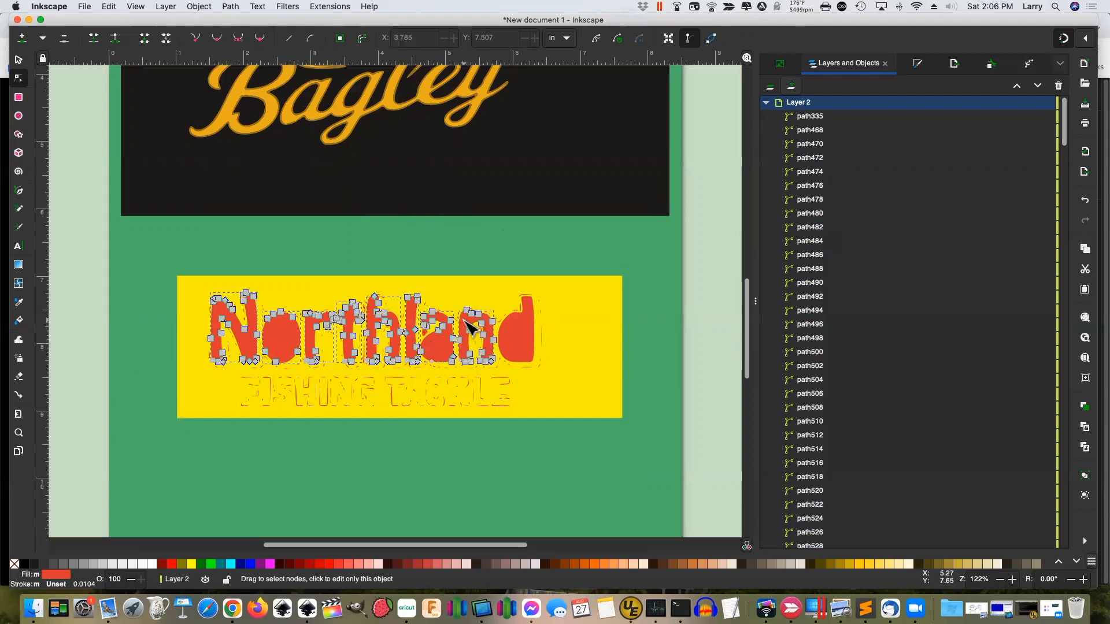
shift+click(511, 331)
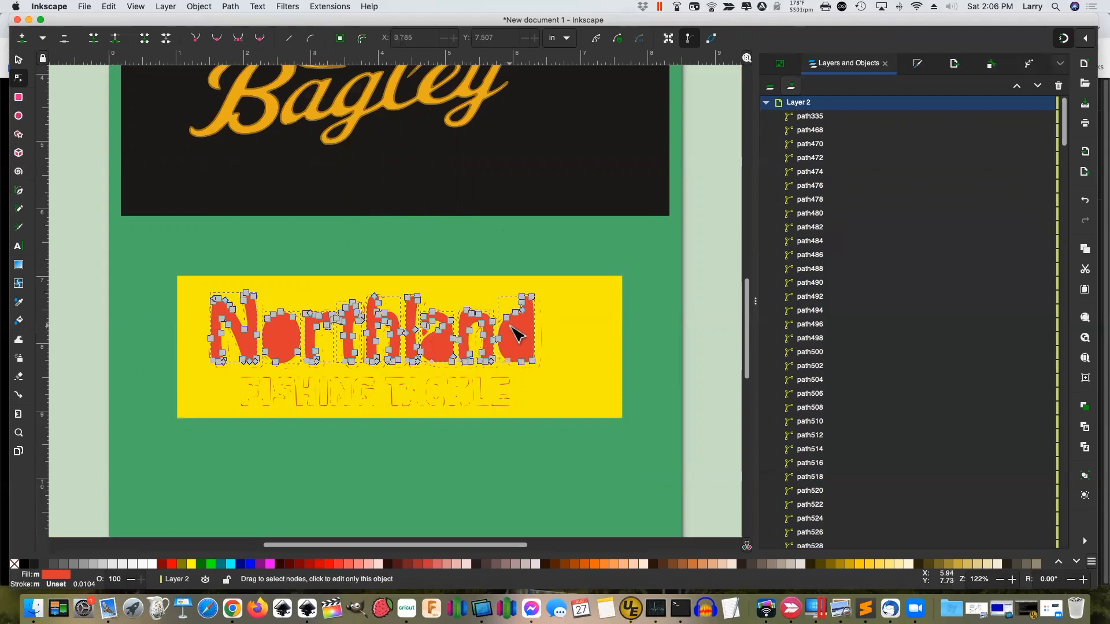
click(237, 9)
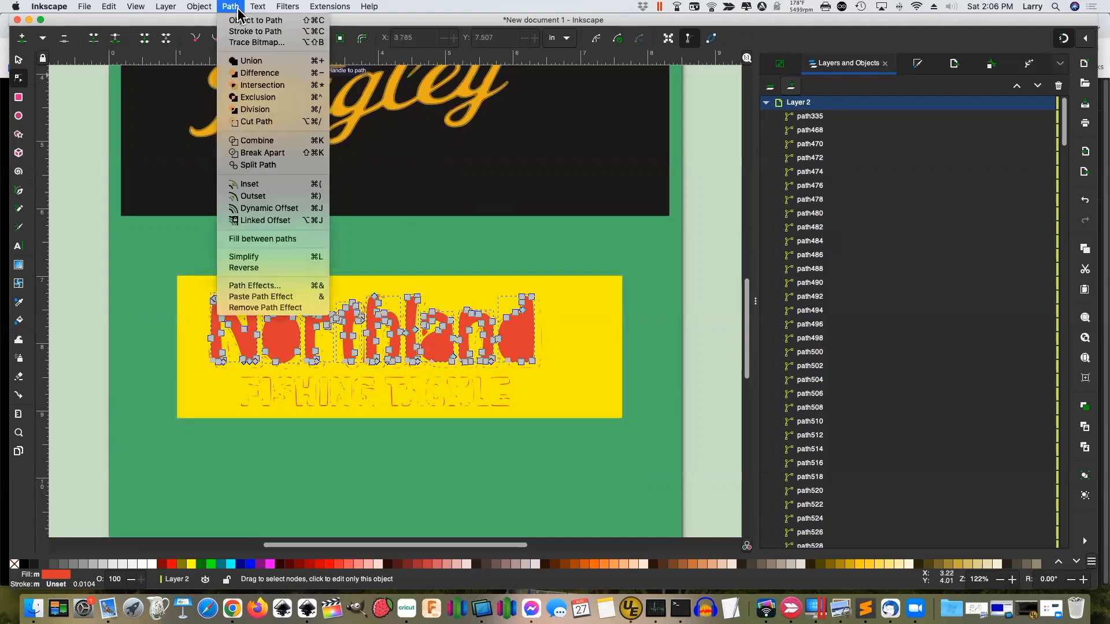
click(254, 61)
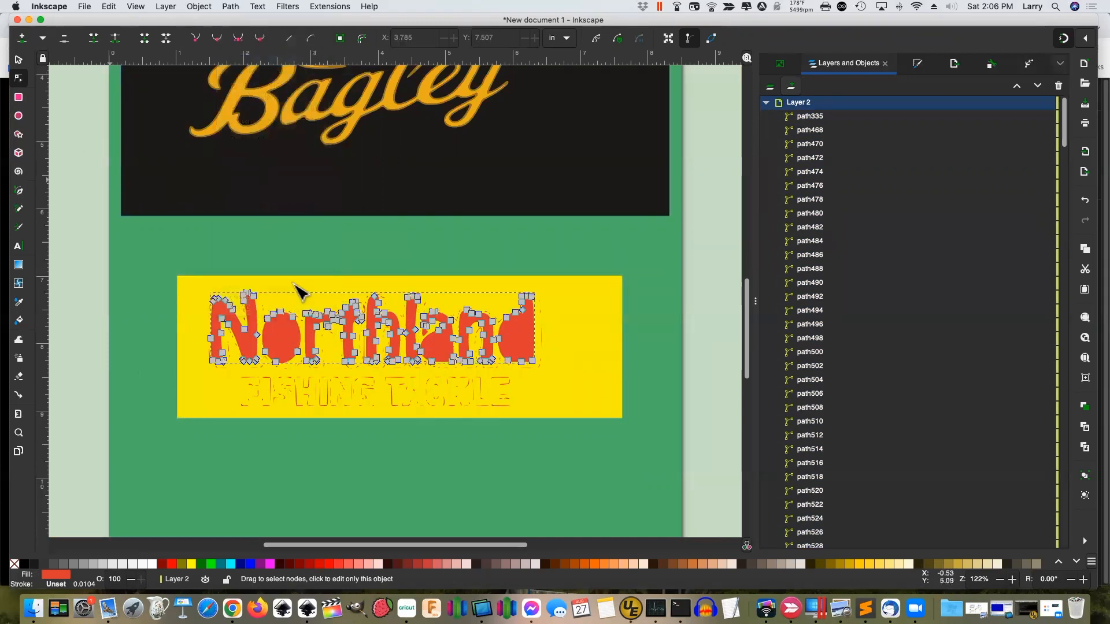
Lift the red Northland path up and right, off the original banner
click(18, 60)
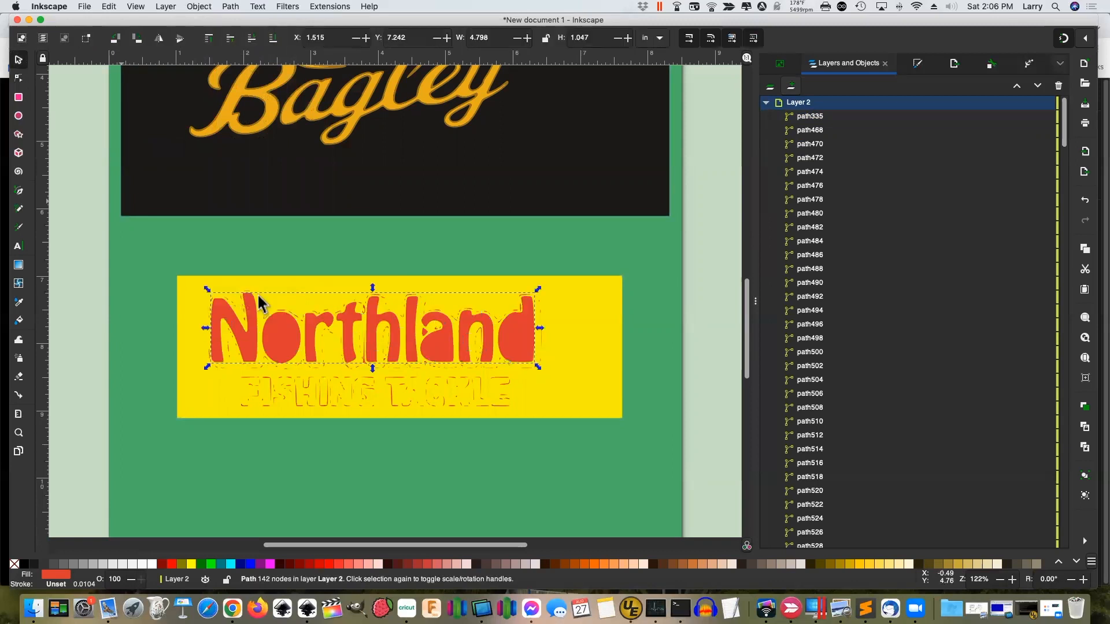
drag(346, 330, 351, 274)
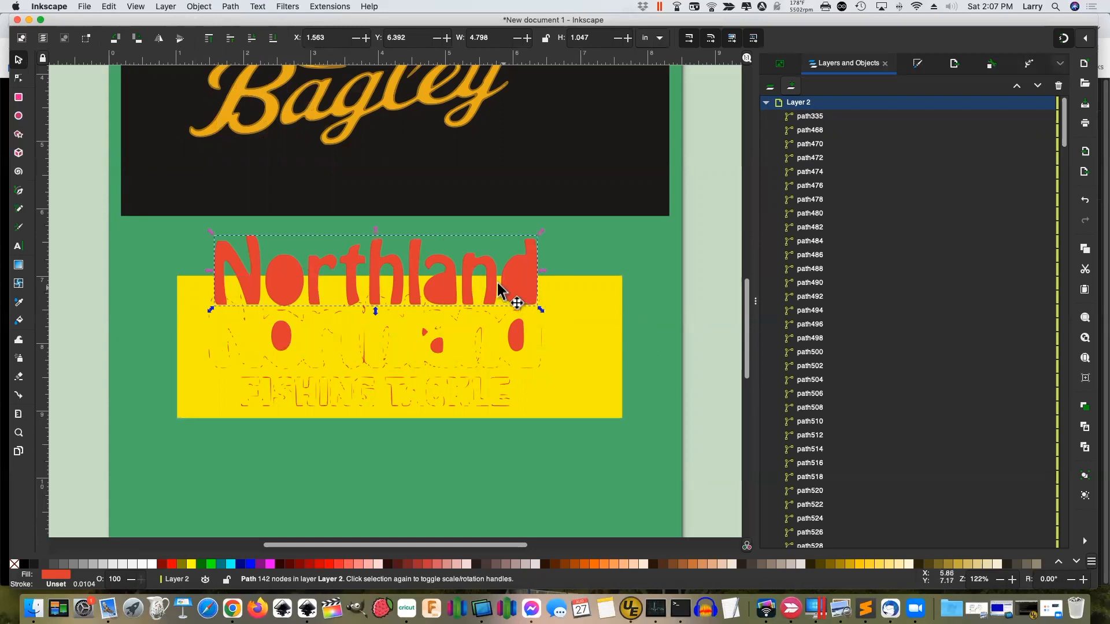
drag(465, 283, 486, 273)
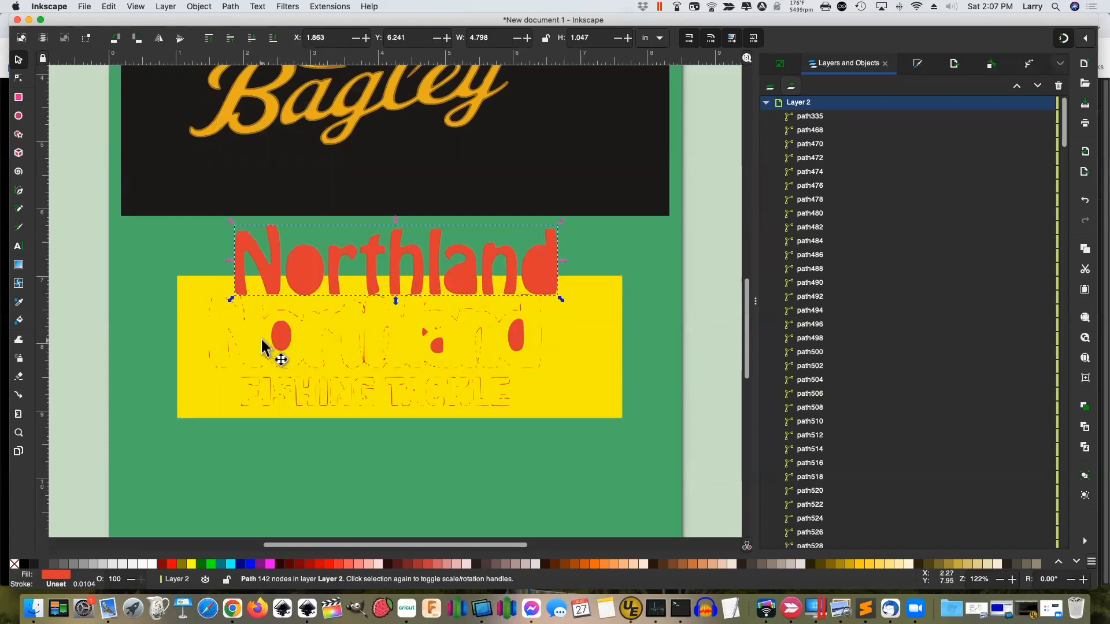
Union the leftover red oval, a and d fragments into one path
click(283, 336)
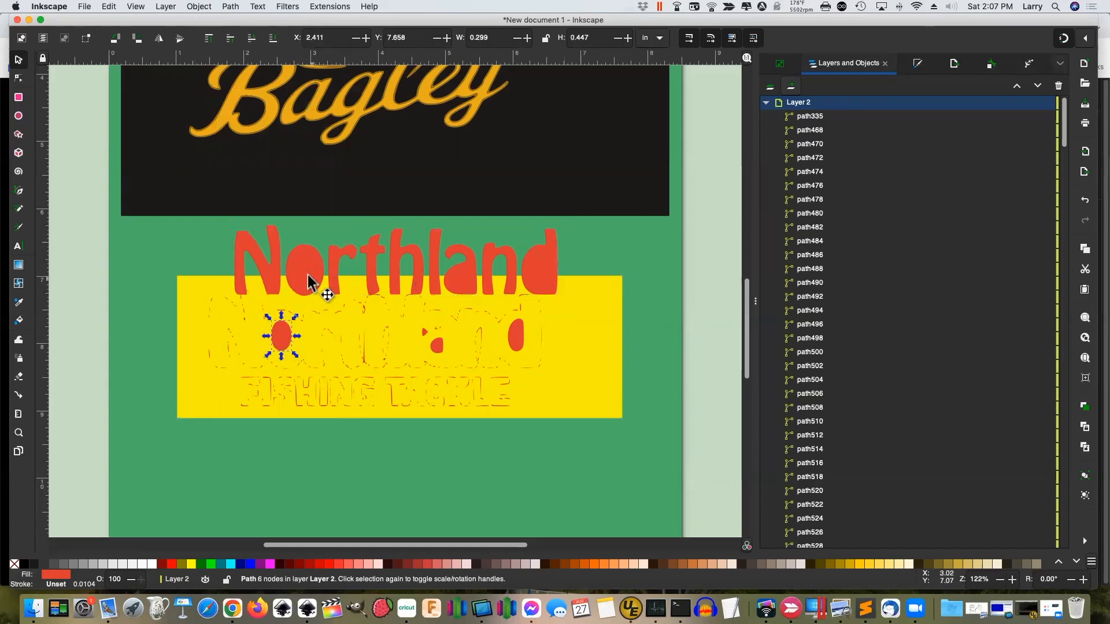
shift+click(441, 345)
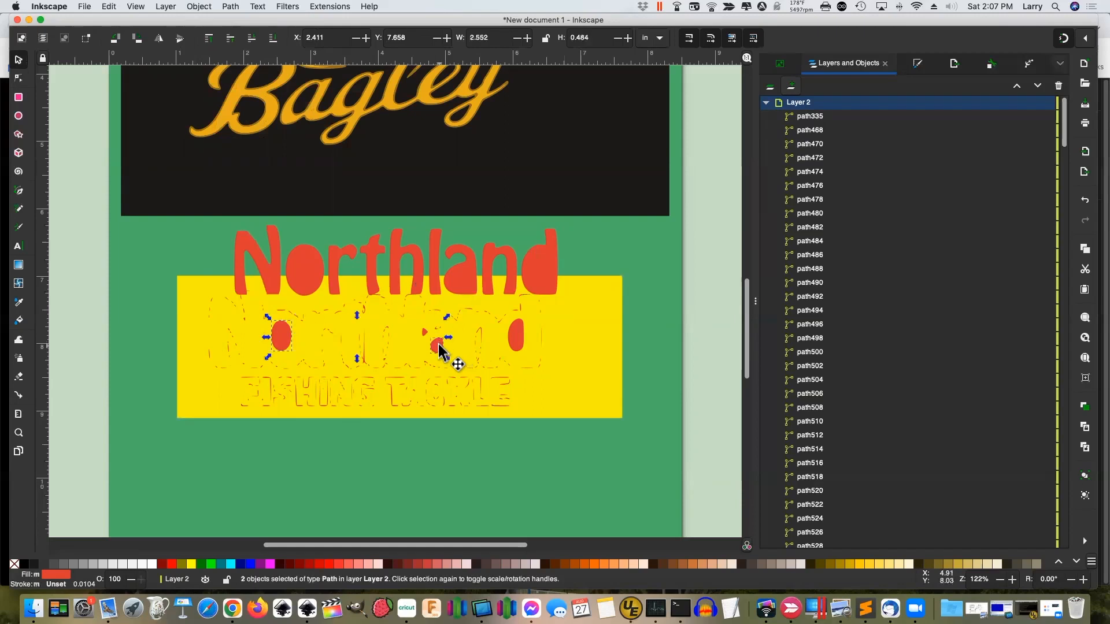
shift+click(514, 342)
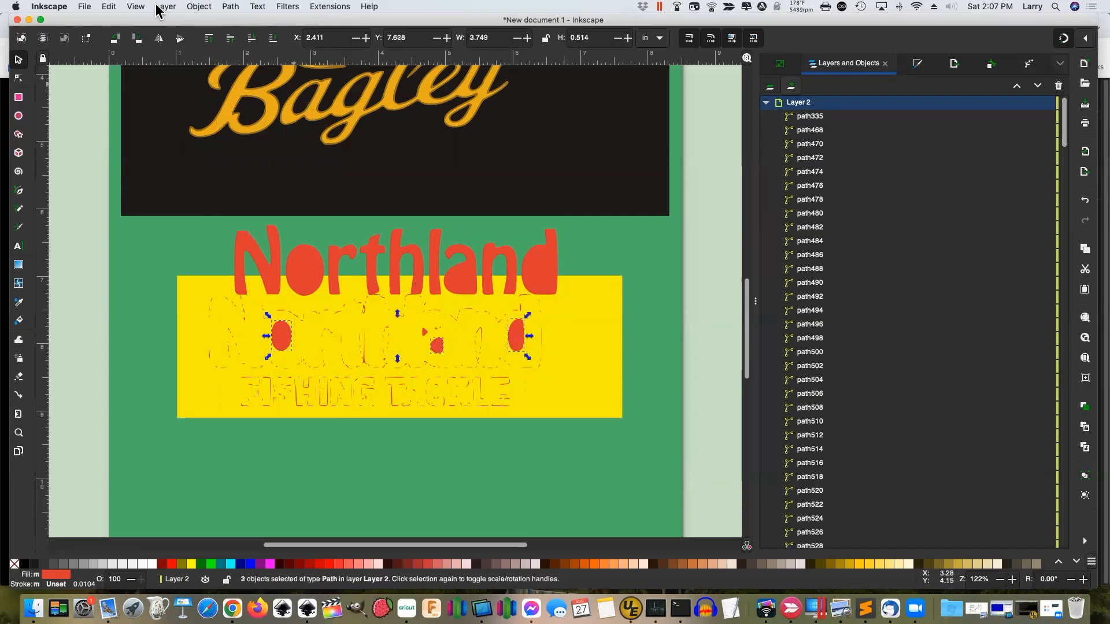
click(237, 7)
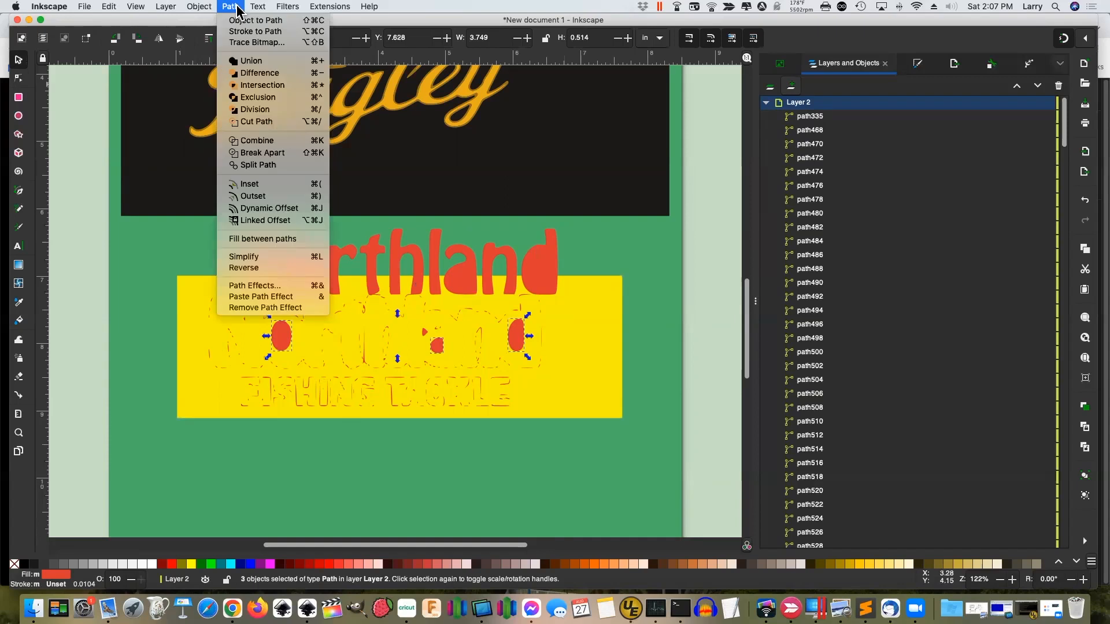
click(248, 60)
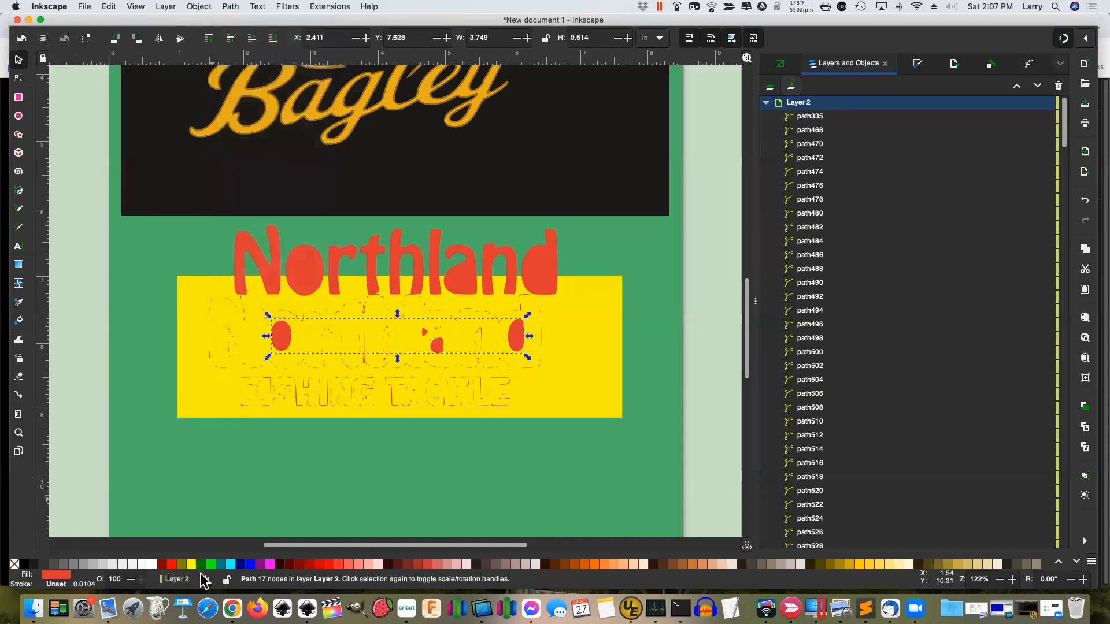
Fill the merged fragments black and nudge the red Northland down over the original
click(25, 565)
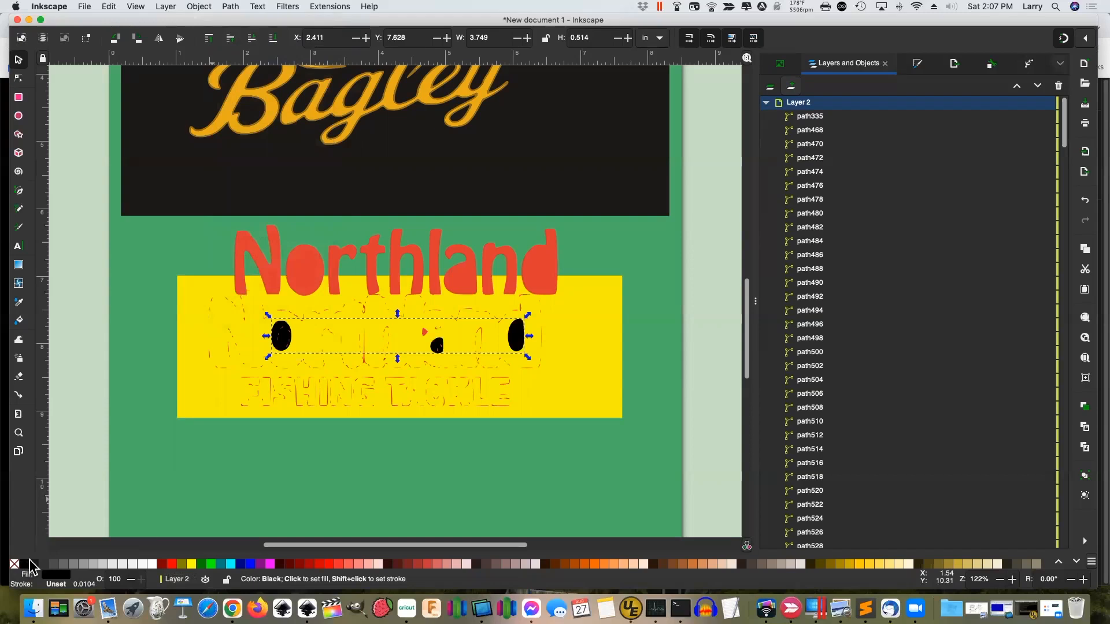
click(549, 280)
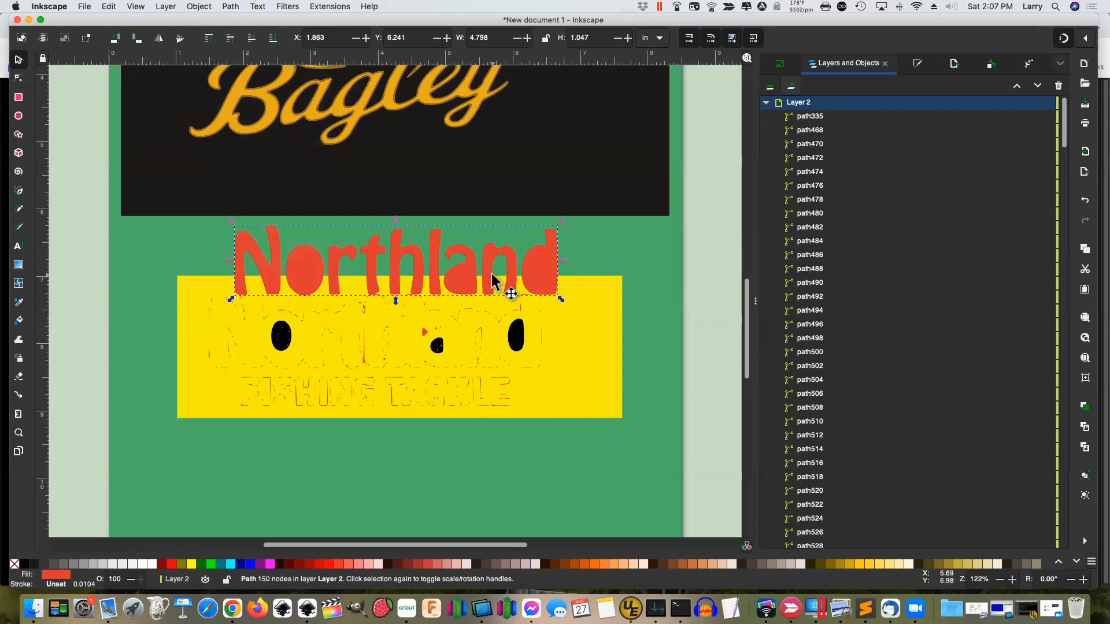
key(Down)
key(Down)
key(Down)
key(Down)
key(Down)
key(Down)
key(Down)
key(Down)
key(Down)
key(Down)
key(Down)
key(Down)
key(Down)
key(Down)
key(Down)
key(Down)
key(Down)
key(Down)
key(Down)
key(Down)
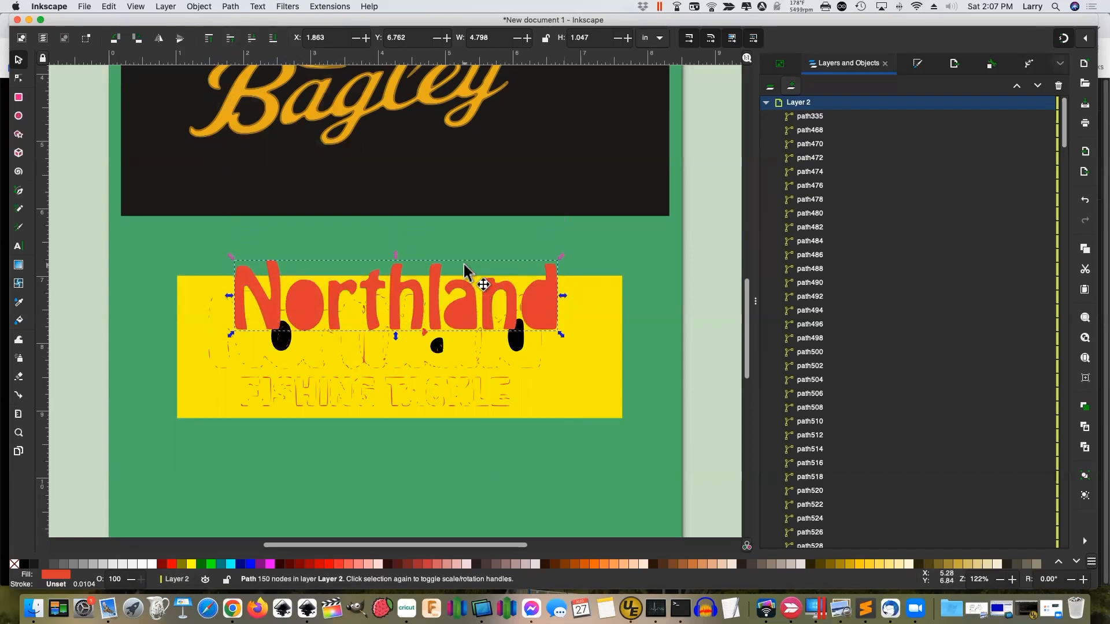
key(Down)
key(Down)
key(Down)
key(Down)
key(Down)
key(Down)
key(Down)
key(Down)
key(Down)
key(Down)
key(Down)
key(Down)
key(Down)
key(Down)
key(Down)
key(Down)
key(Down)
key(Down)
key(Down)
key(Down)
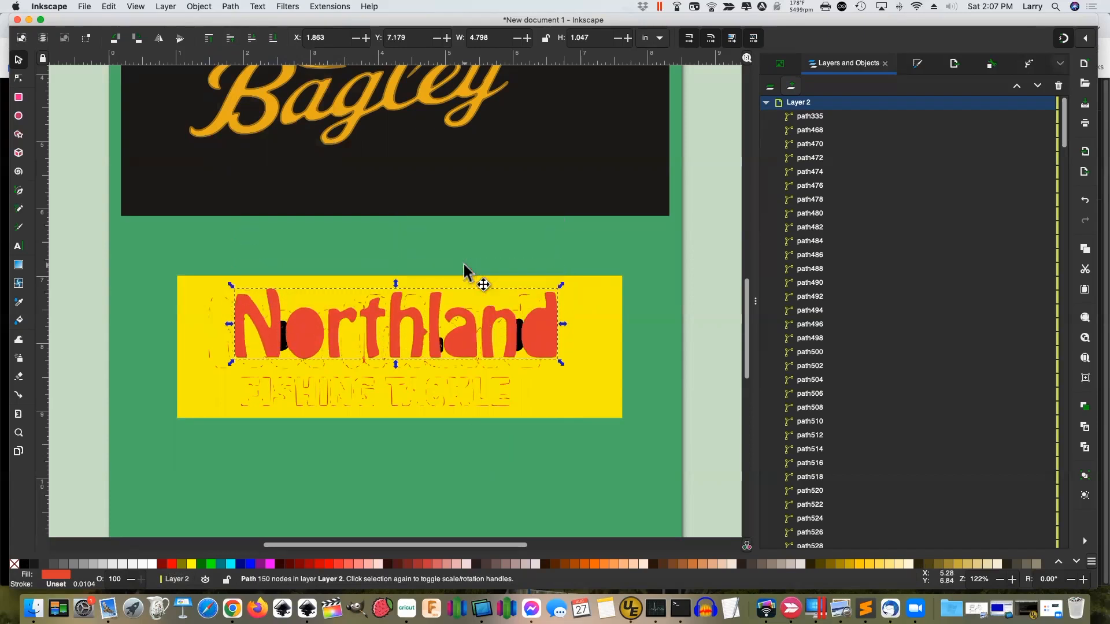
Nudge Northland left and right into alignment, then move it back up above the banner
key(Left)
key(Left)
key(Left)
key(Left)
key(Left)
key(Left)
key(Left)
key(Left)
key(Left)
key(Left)
key(Left)
key(Left)
key(Left)
key(Left)
key(Left)
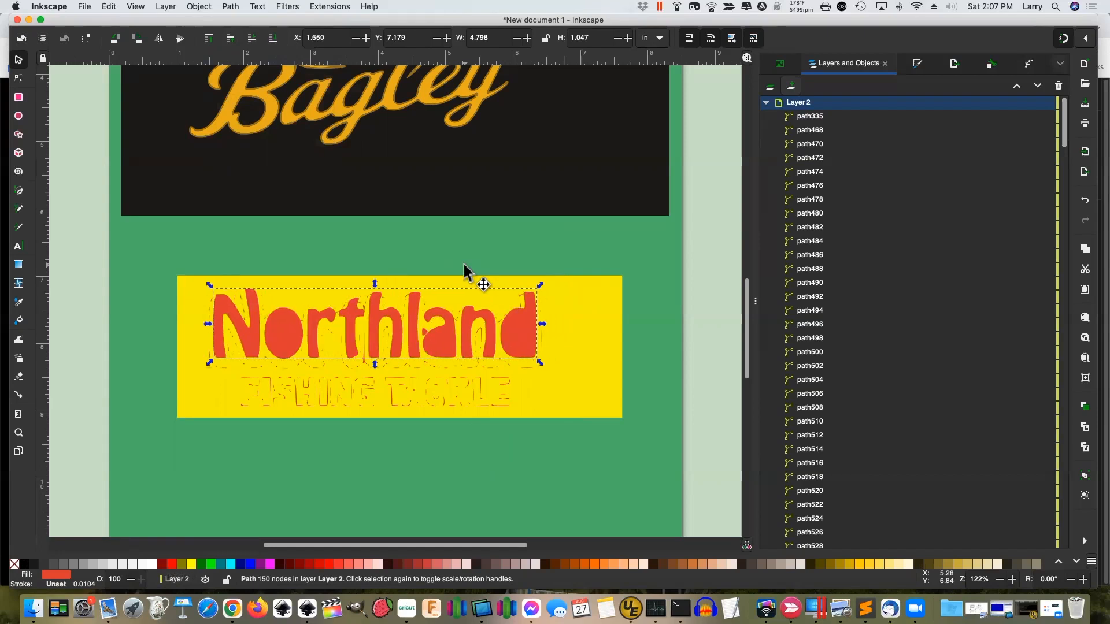
key(Left)
key(Left)
key(Left)
key(Left)
key(Left)
key(Right)
key(Right)
key(Right)
key(Right)
key(Right)
key(Right)
key(Right)
key(Right)
key(Right)
key(Right)
key(Right)
key(Right)
key(Right)
key(Right)
key(Right)
key(Left)
key(Left)
key(Left)
key(Left)
key(Left)
key(Left)
key(Left)
key(Left)
key(Left)
key(Left)
key(Left)
key(Left)
key(Left)
key(Left)
key(Left)
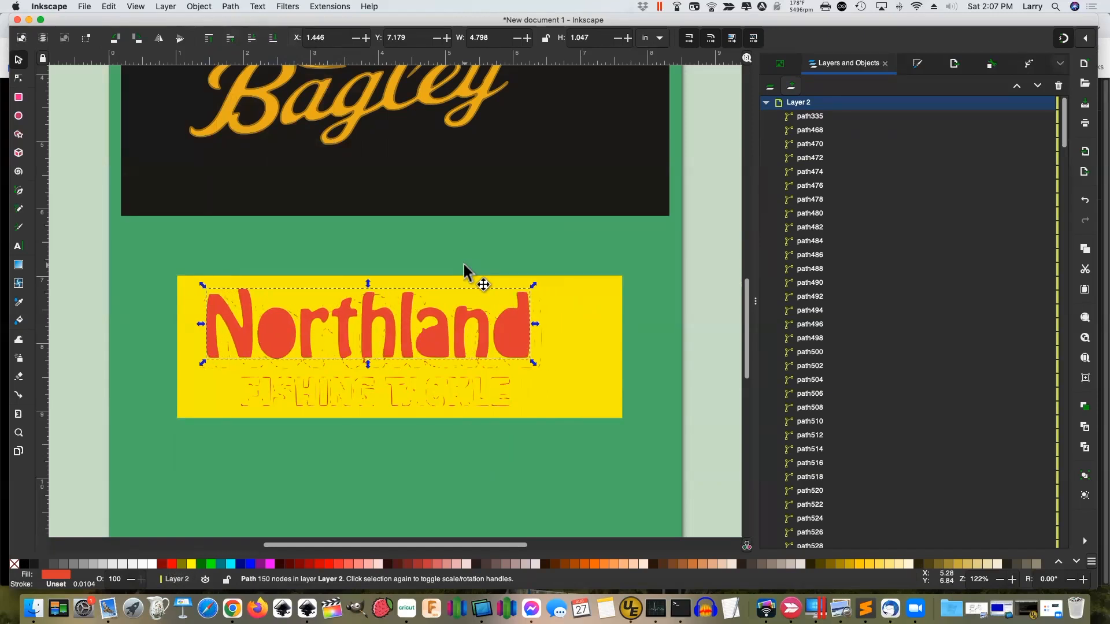
key(Right)
key(Right)
key(Right)
key(Right)
key(Right)
key(Up)
key(Up)
key(Up)
key(Up)
key(Up)
key(Up)
key(Up)
key(Up)
key(Up)
key(Up)
key(Up)
key(Up)
key(Up)
key(Up)
key(Up)
key(Up)
key(Up)
key(Up)
key(Up)
key(Up)
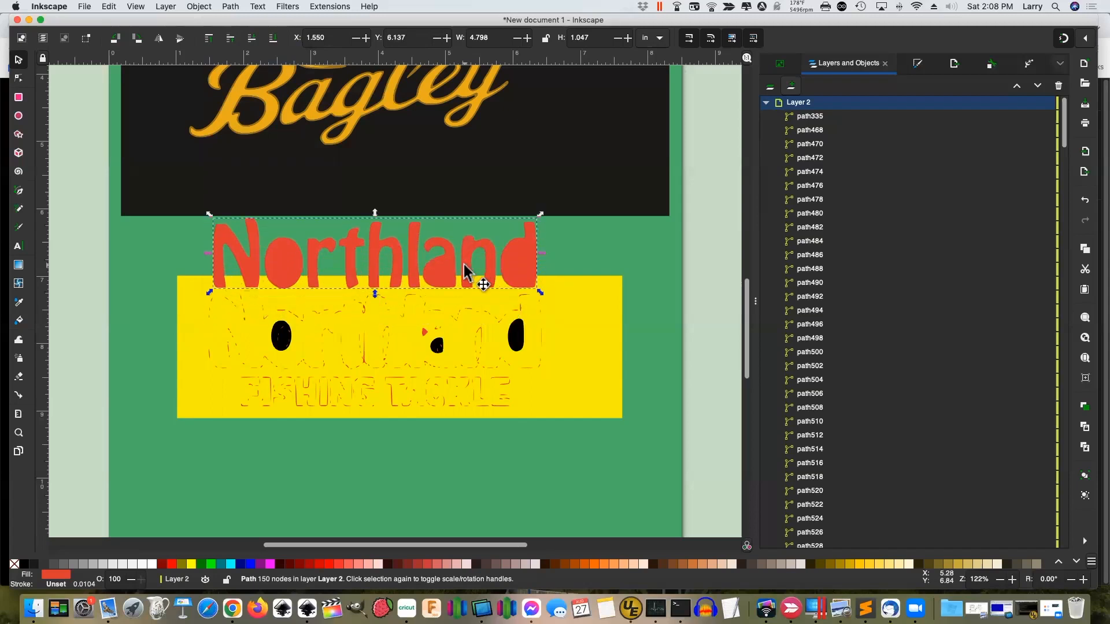
Nudge the black letter-hole path up and raise path796 one level above path794
click(296, 347)
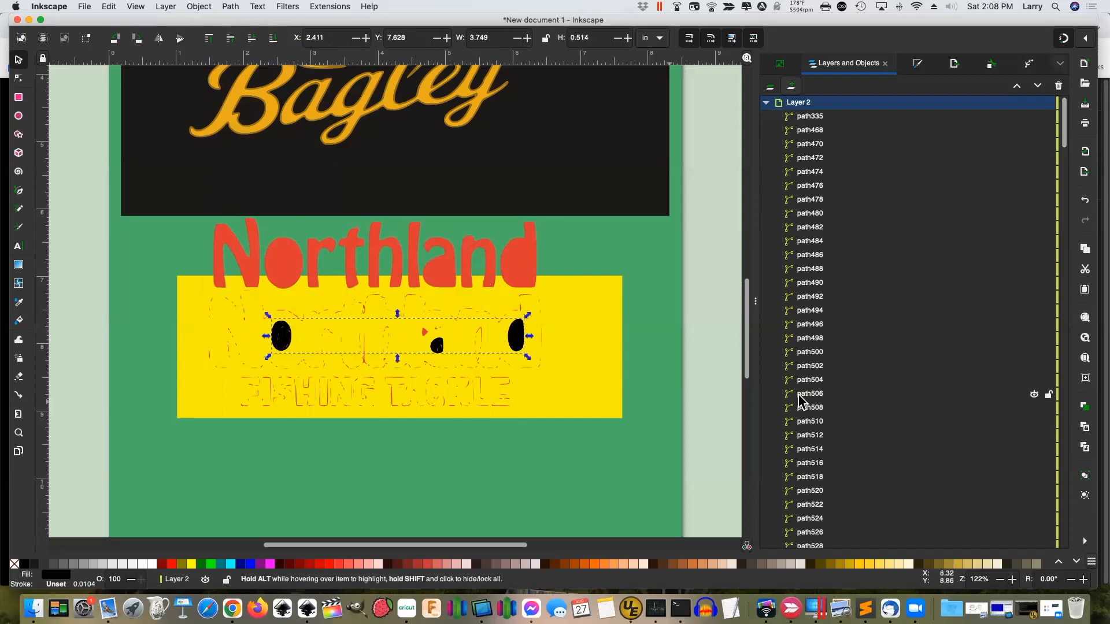
key(Up)
key(Up)
key(Up)
key(Up)
key(Up)
key(Up)
key(Up)
key(Up)
key(Up)
key(Up)
key(Up)
key(Up)
key(Up)
key(Up)
key(Up)
key(Up)
key(Up)
key(Up)
key(Up)
key(Up)
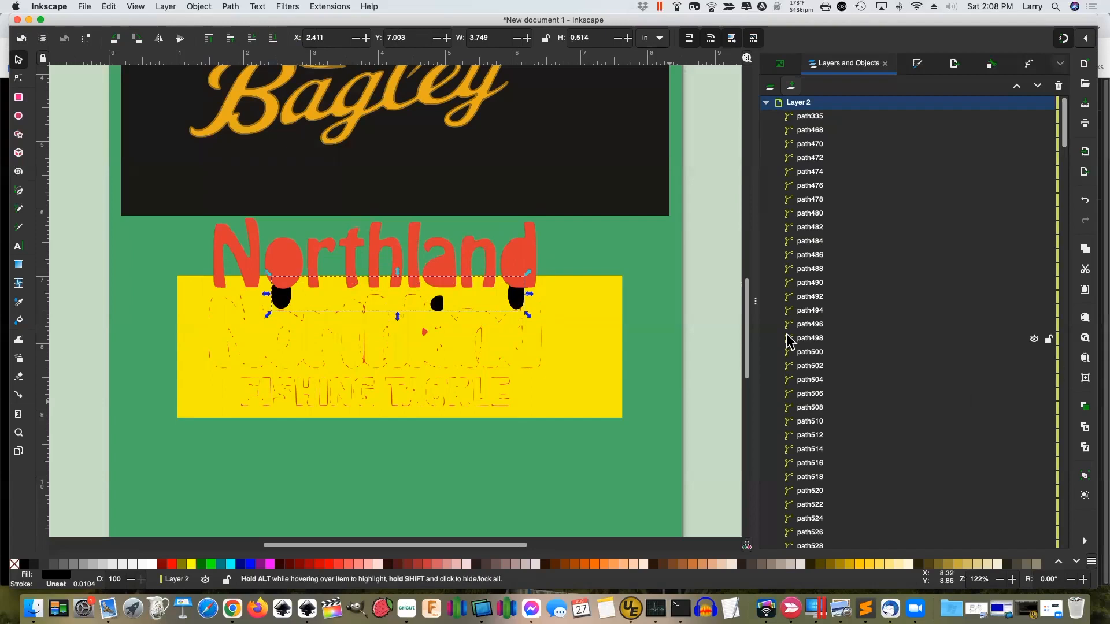
scroll(860, 330, down, 5)
scroll(864, 341, down, 15)
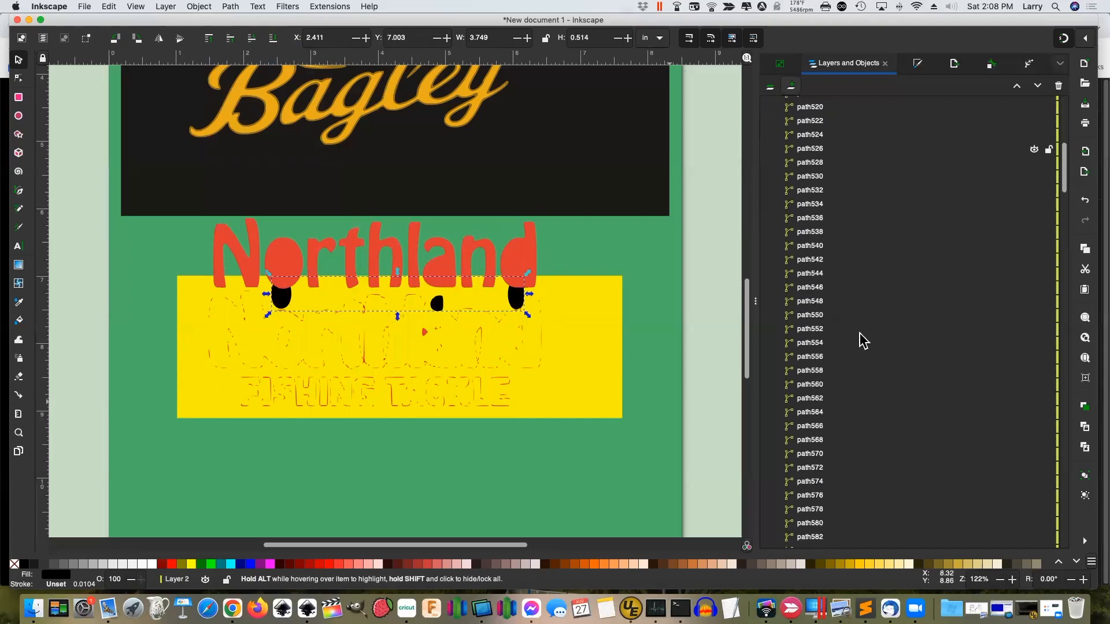
scroll(864, 346, down, 20)
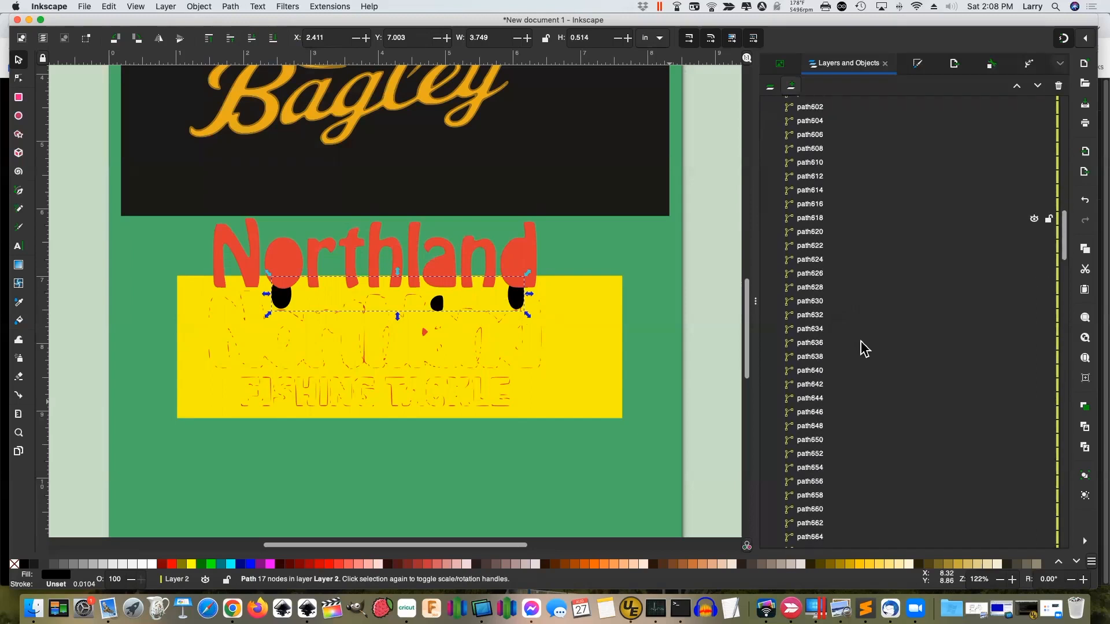
scroll(863, 349, down, 2)
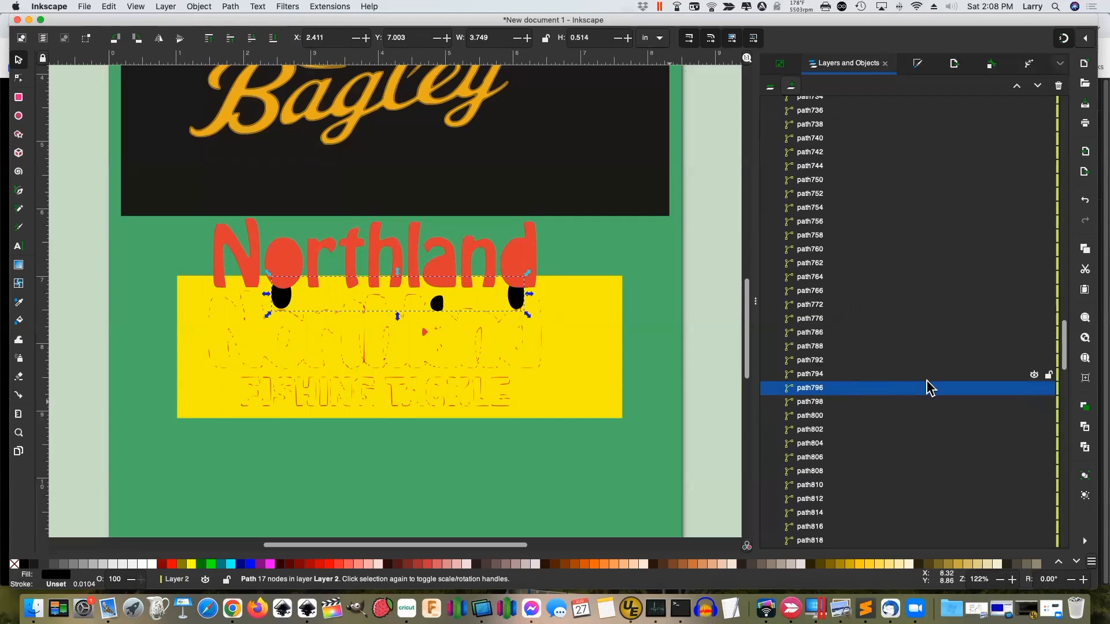
click(1017, 86)
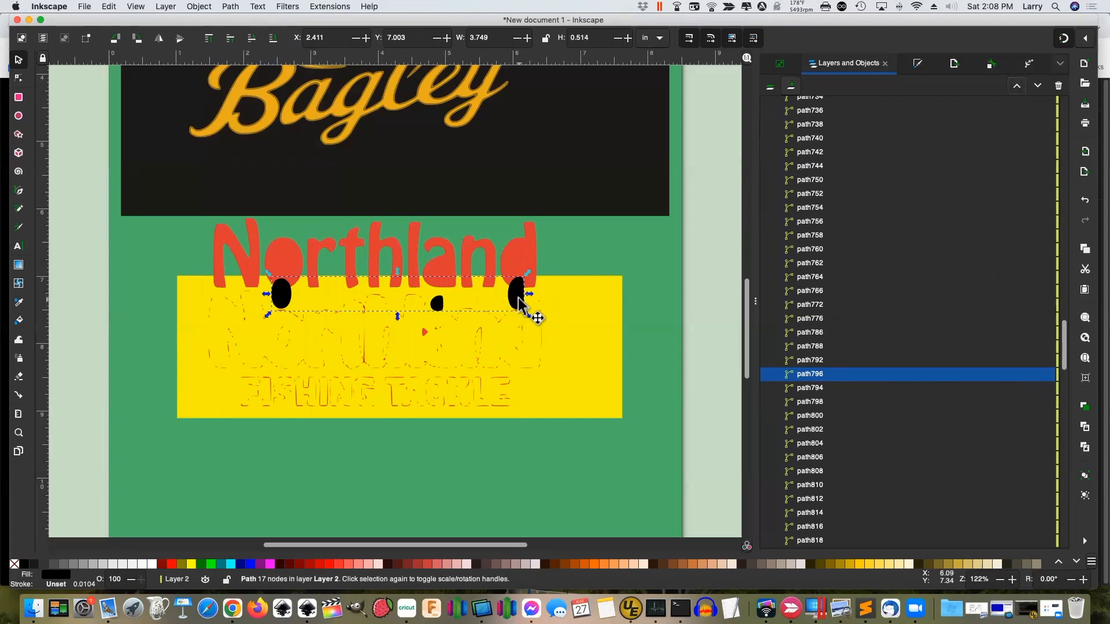
click(568, 253)
click(519, 292)
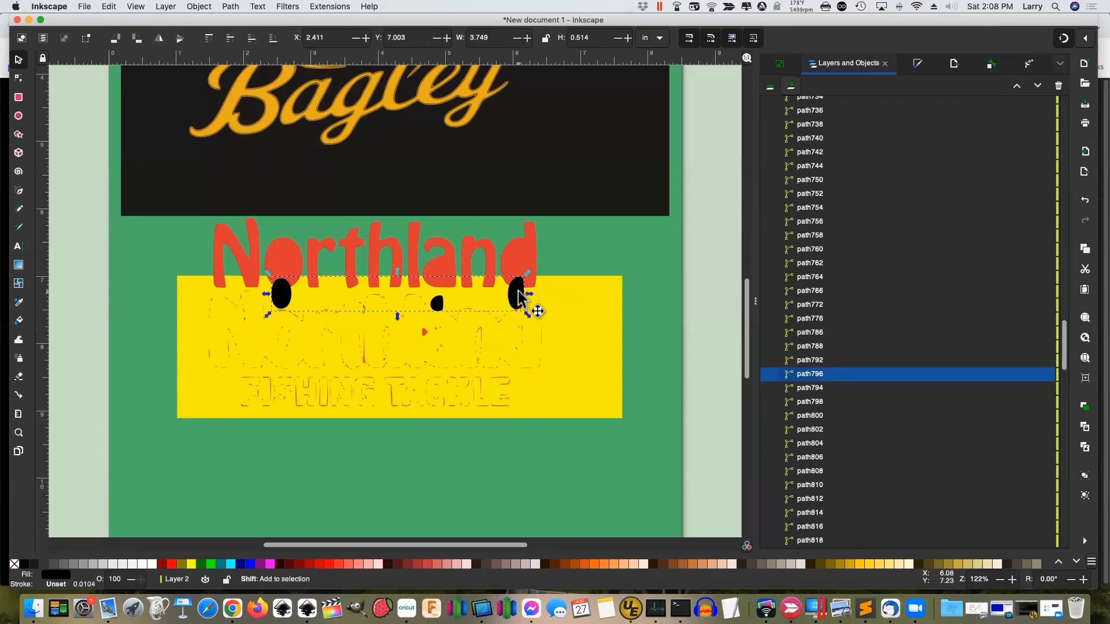
key(Up)
key(Up)
key(Up)
key(Up)
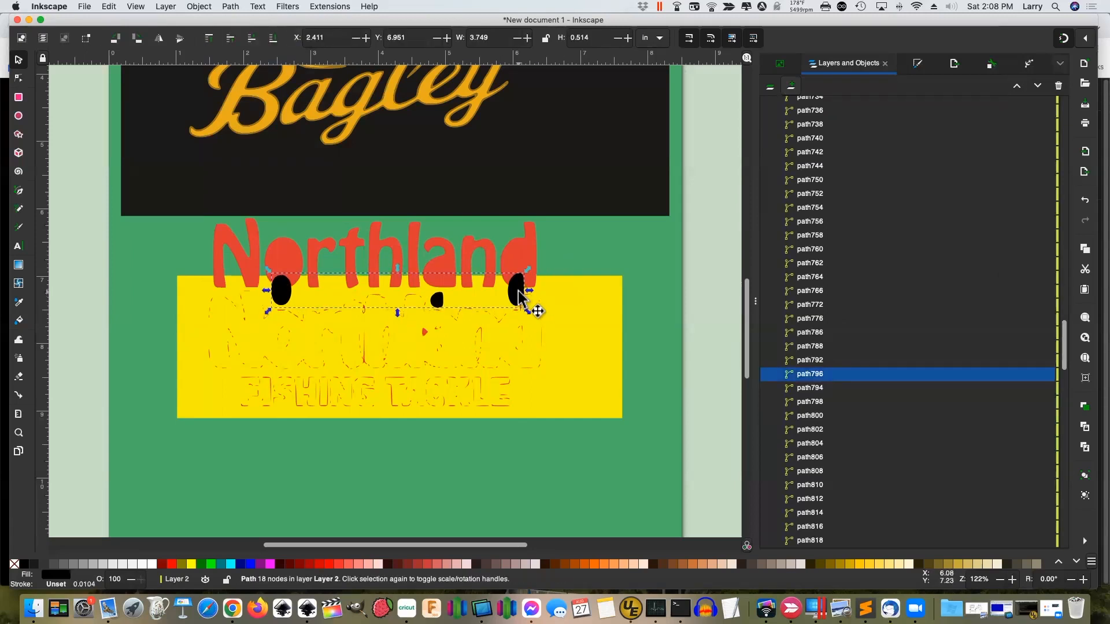
key(Up)
key(Up)
key(Up)
key(Up)
key(Up)
key(Up)
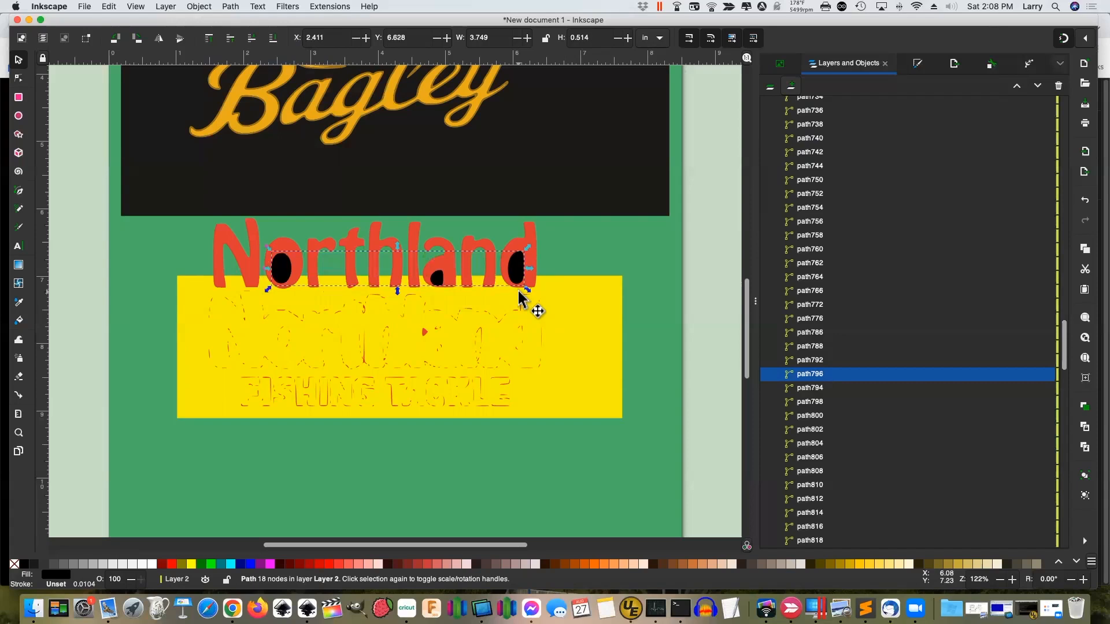
key(alt+Right)
key(alt+Right)
key(alt+Right)
key(alt+Right)
key(alt+Up)
key(alt+Up)
key(alt+Up)
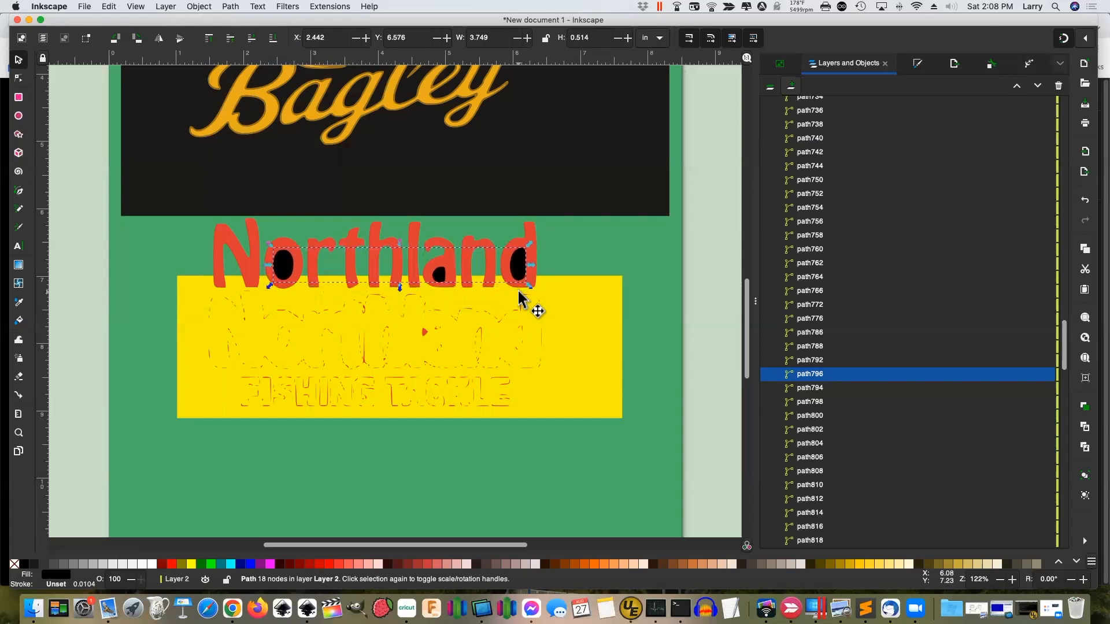
key(alt+Up)
key(alt+Up)
key(alt+Up)
key(alt+Left)
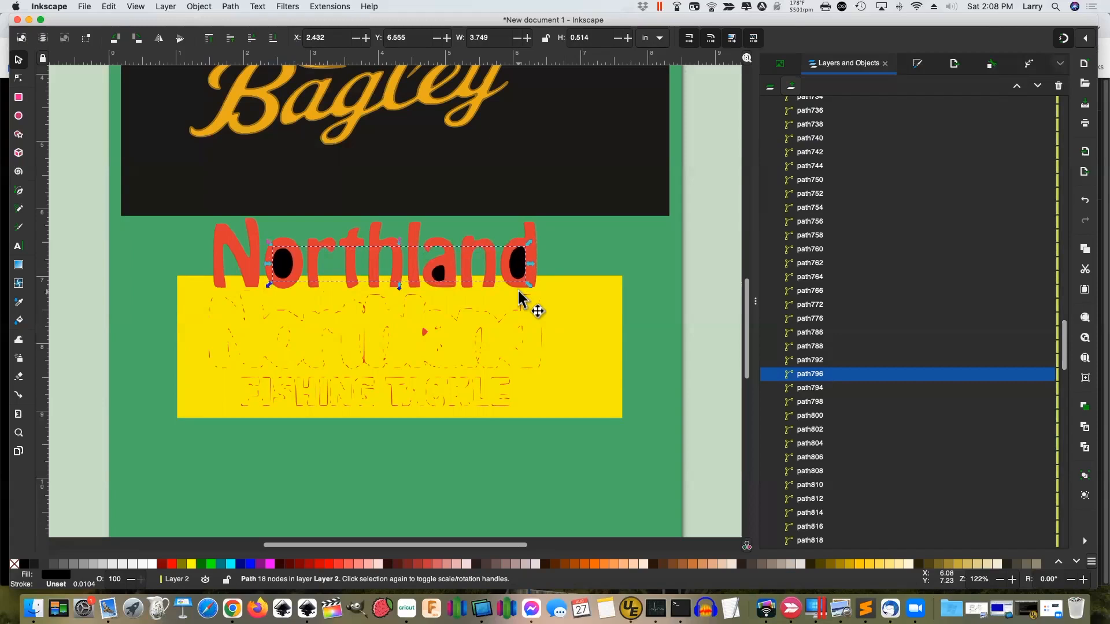
key(alt+Right)
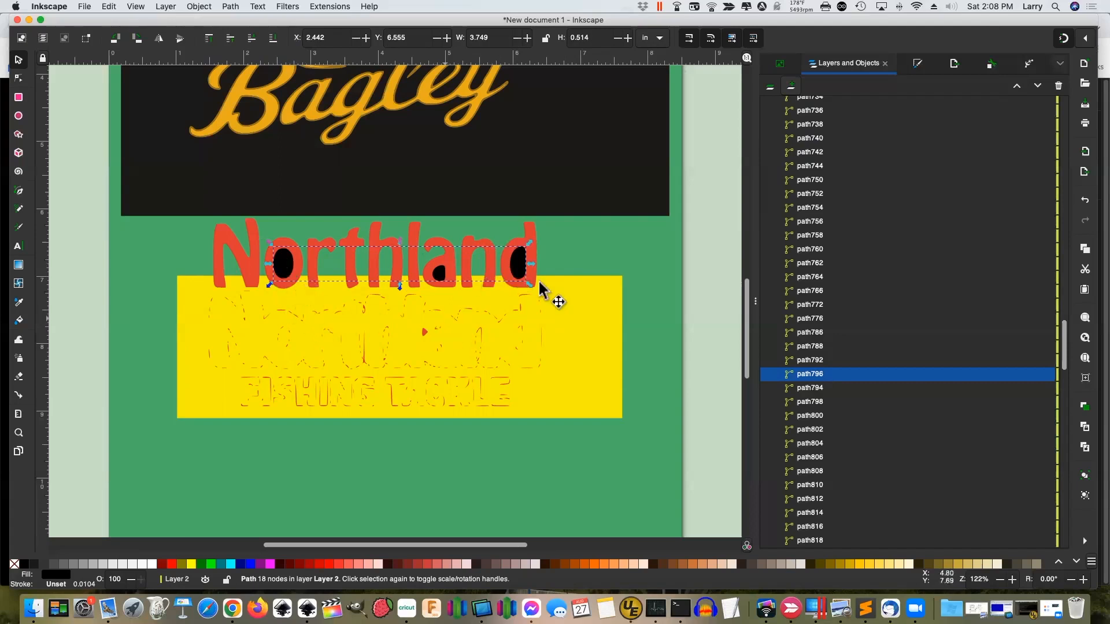
Delete the yellow rectangle group and all the traced outlines in the yellow area
click(564, 254)
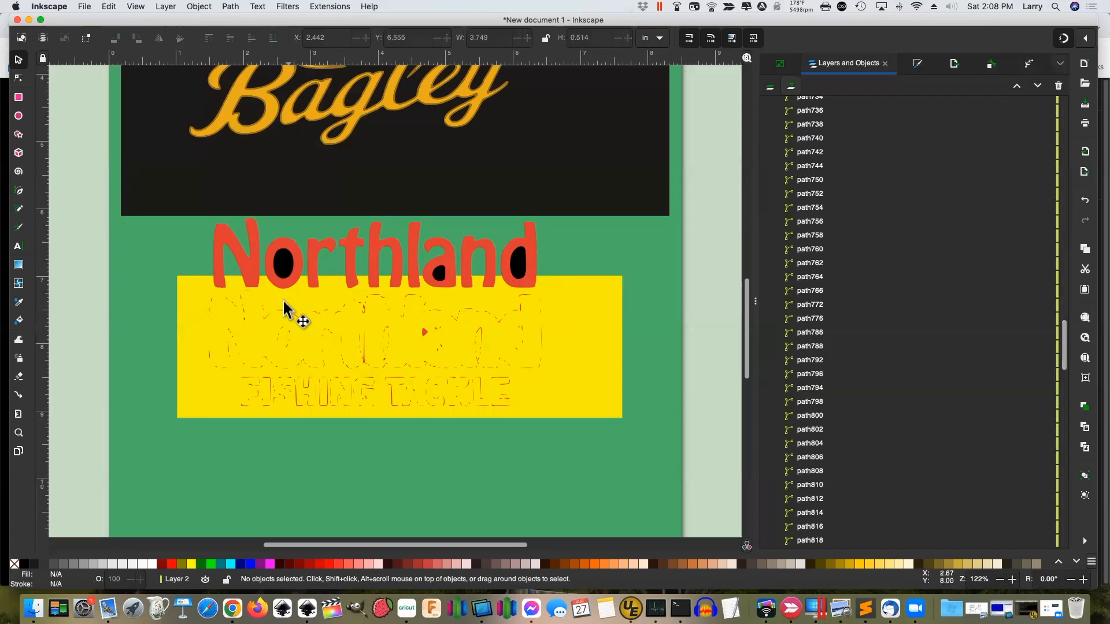
click(283, 270)
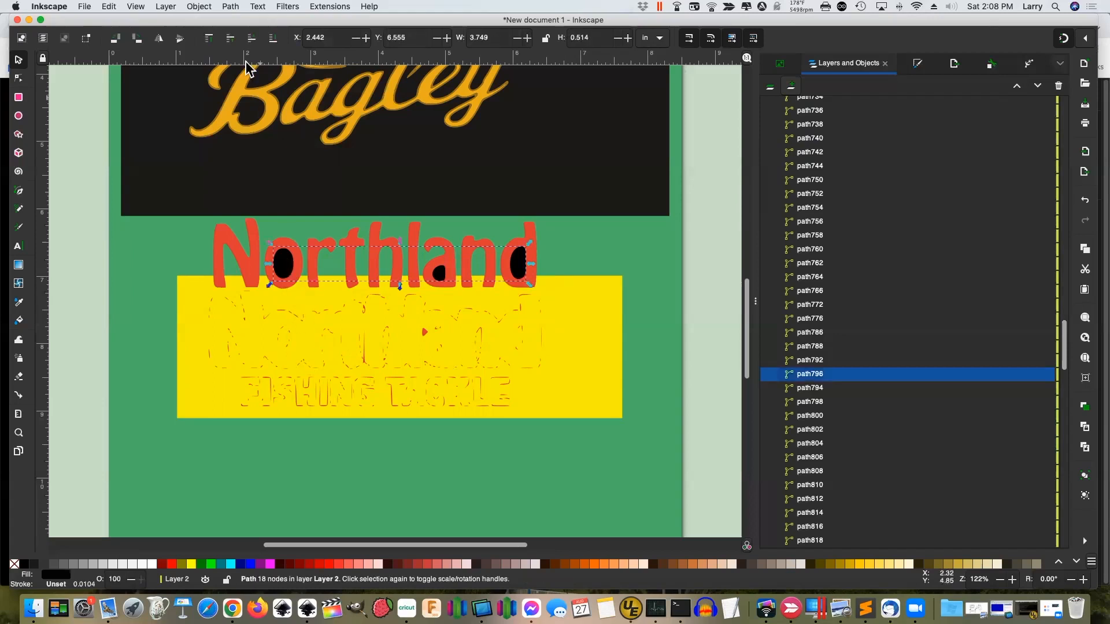
click(477, 360)
click(598, 407)
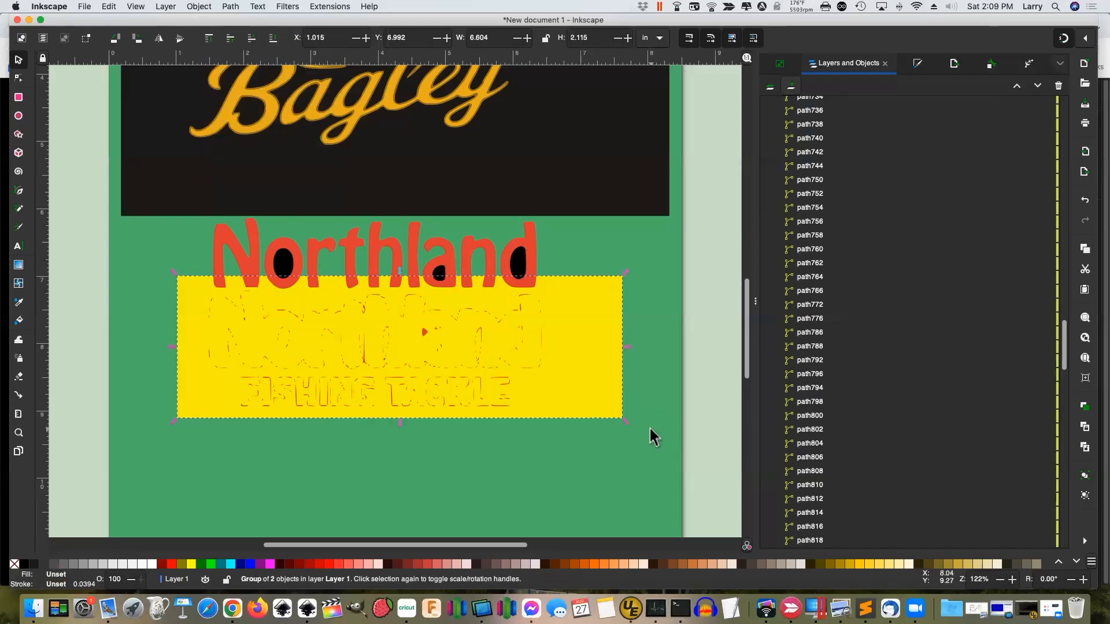
key(Delete)
drag(616, 422, 156, 291)
key(Delete)
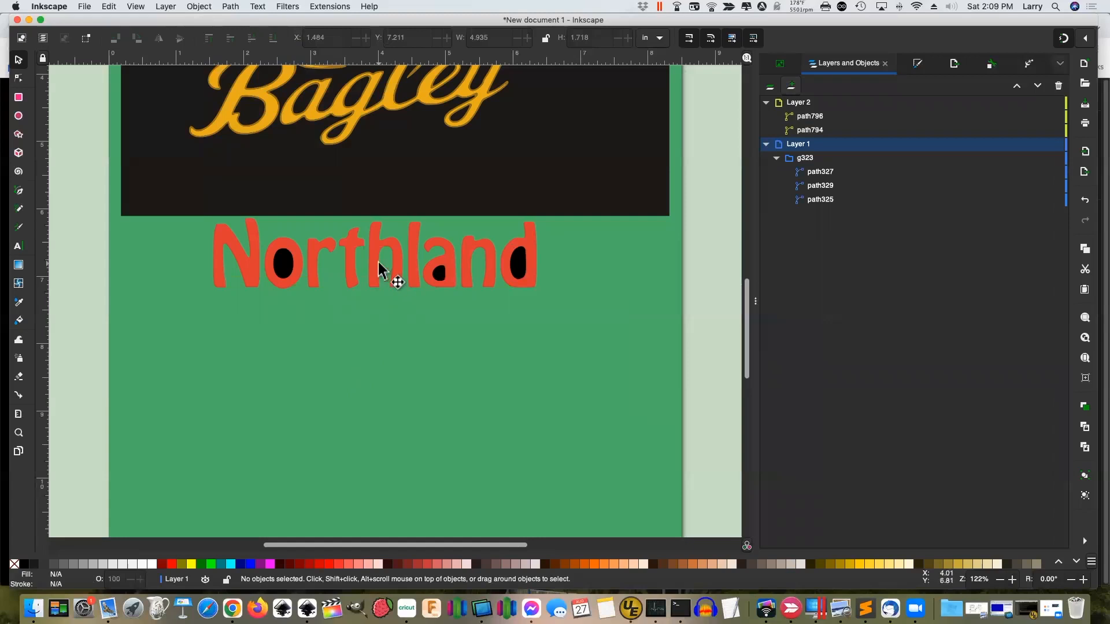
Drag the red Northland and black hole paths together down to X 1.430, Y 7.286
click(844, 118)
click(842, 130)
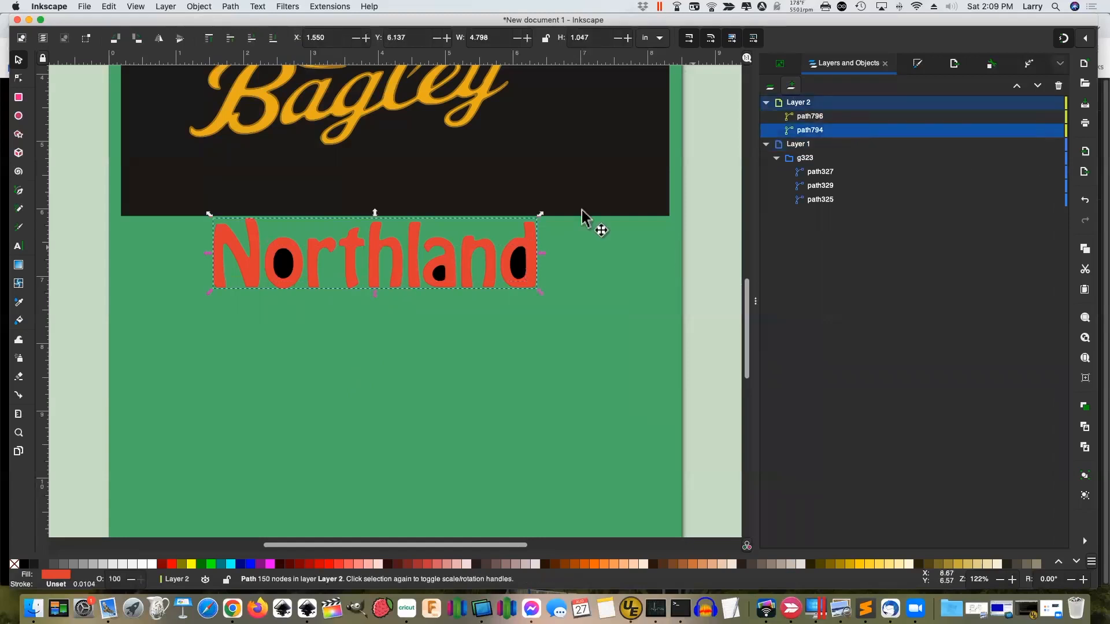
shift+click(833, 118)
drag(431, 273, 425, 335)
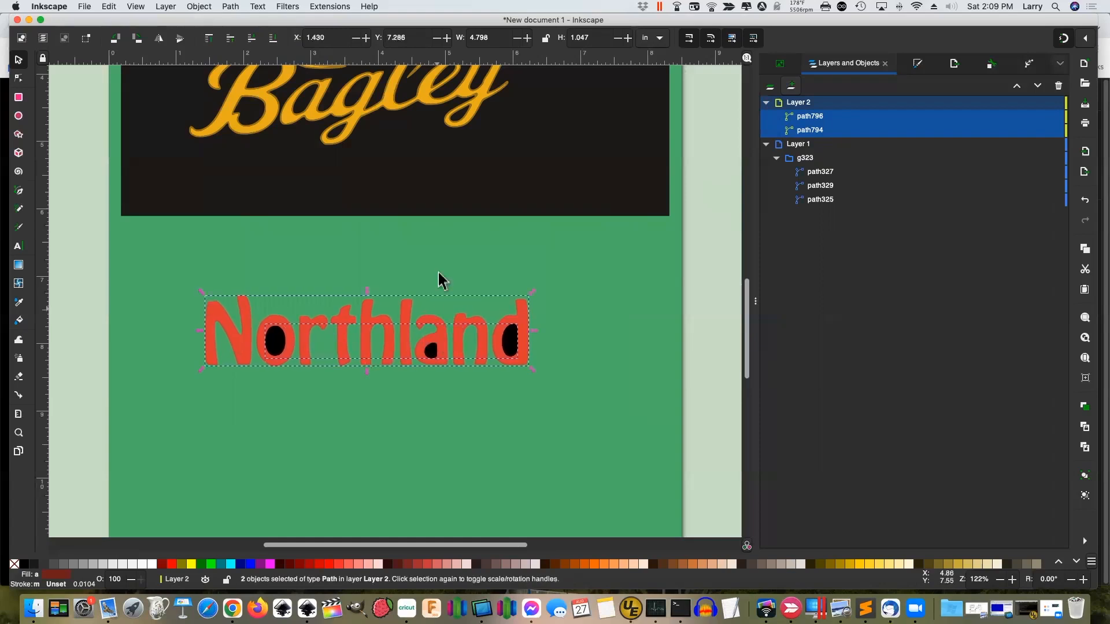
key(Escape)
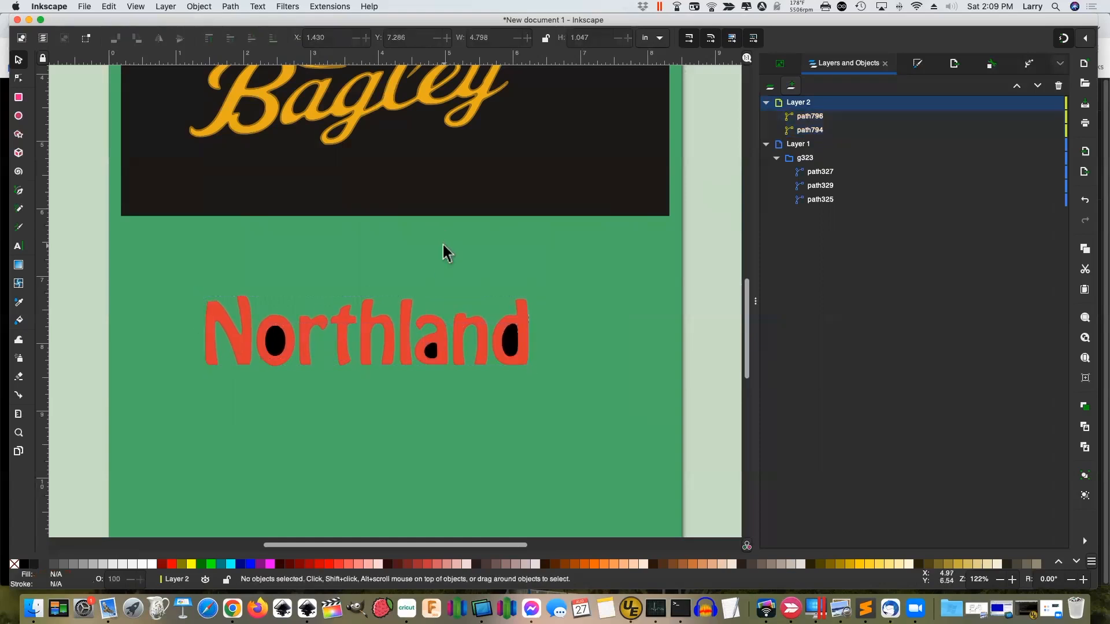
click(274, 342)
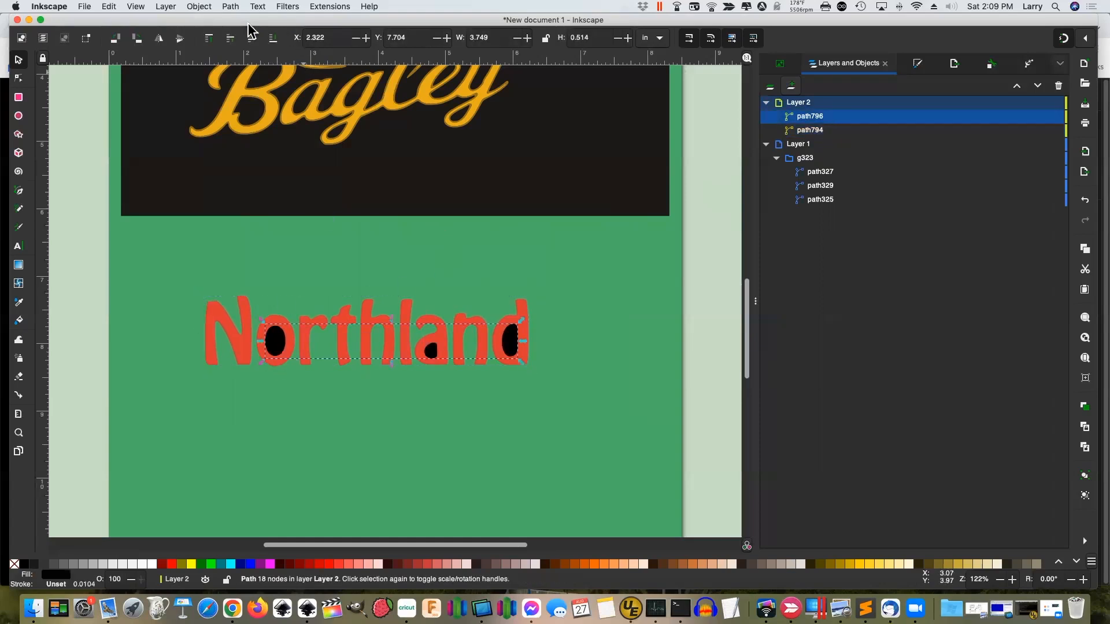
click(229, 6)
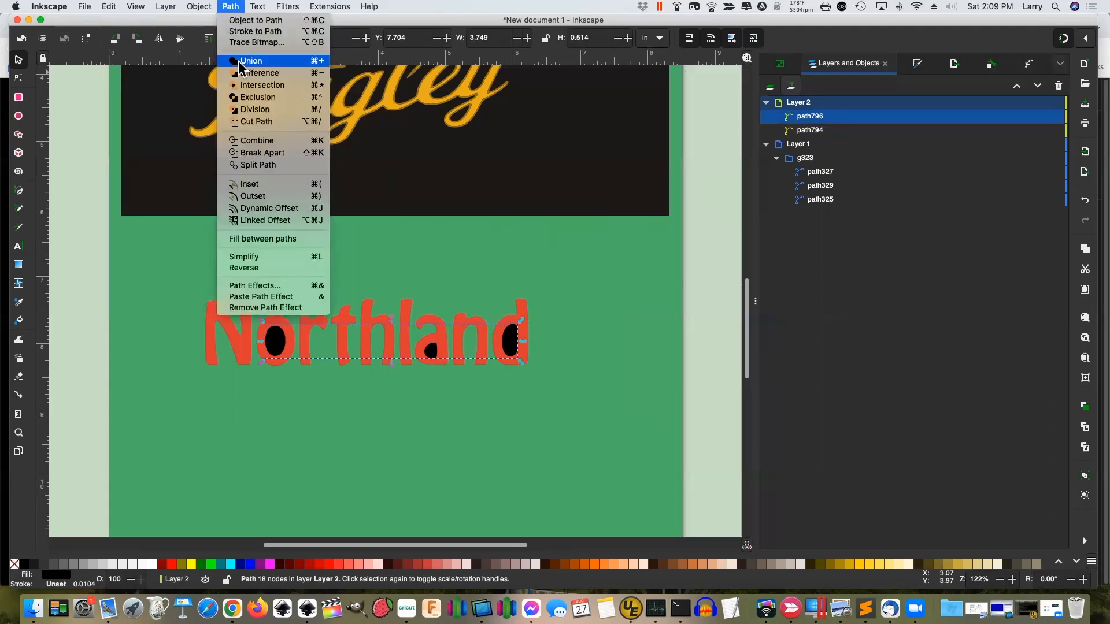
click(275, 154)
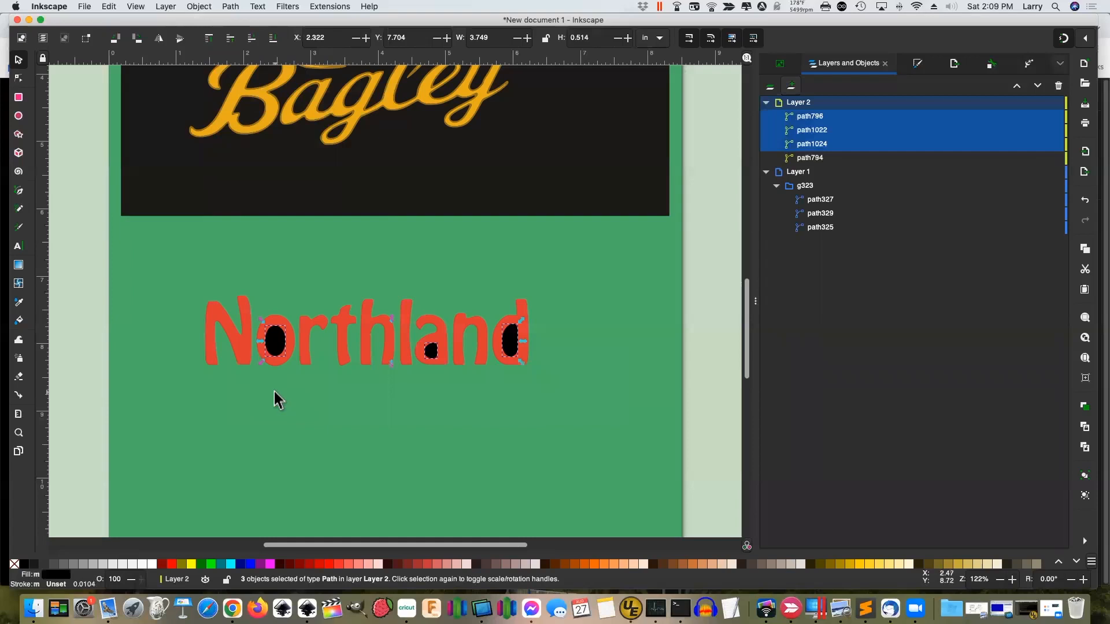
click(274, 364)
click(273, 351)
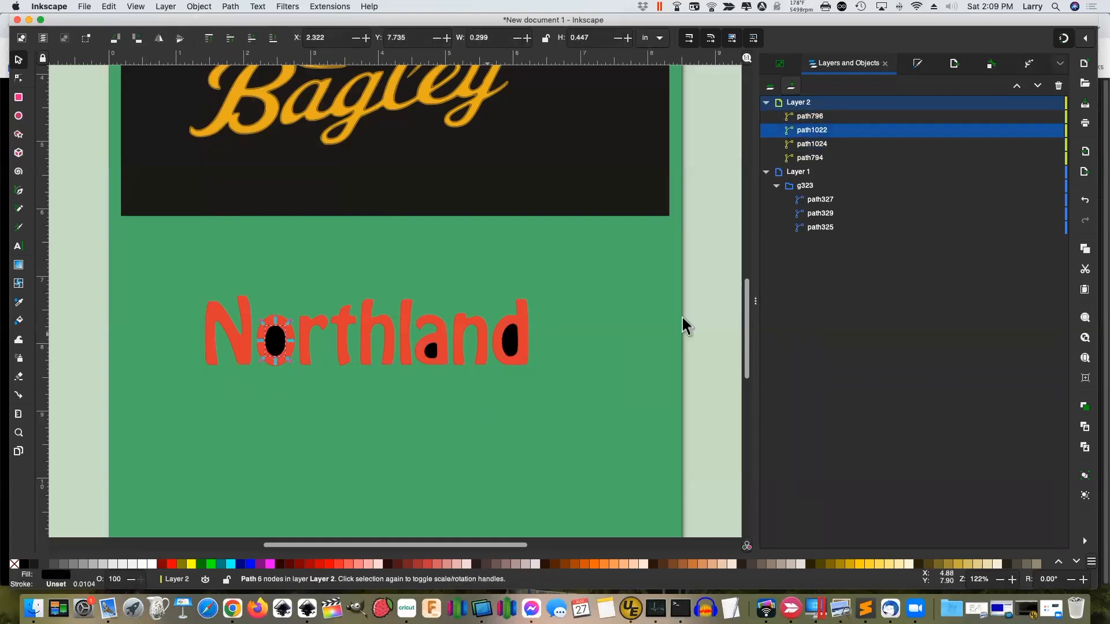
mouse_move(1042, 128)
click(1042, 117)
click(1042, 117)
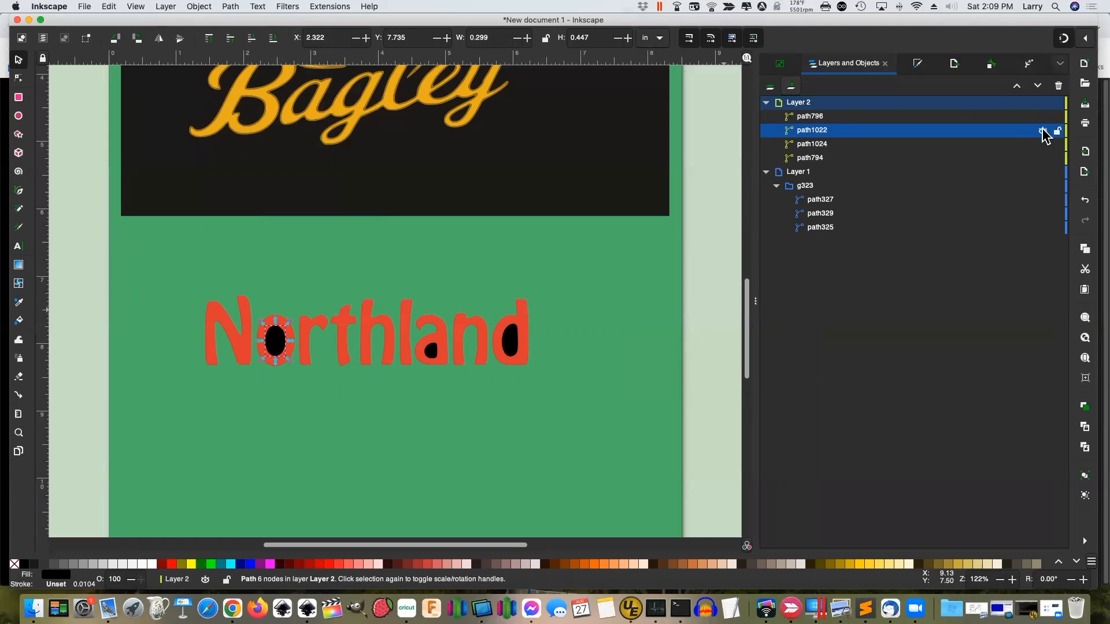
click(1042, 130)
click(1043, 131)
click(1042, 158)
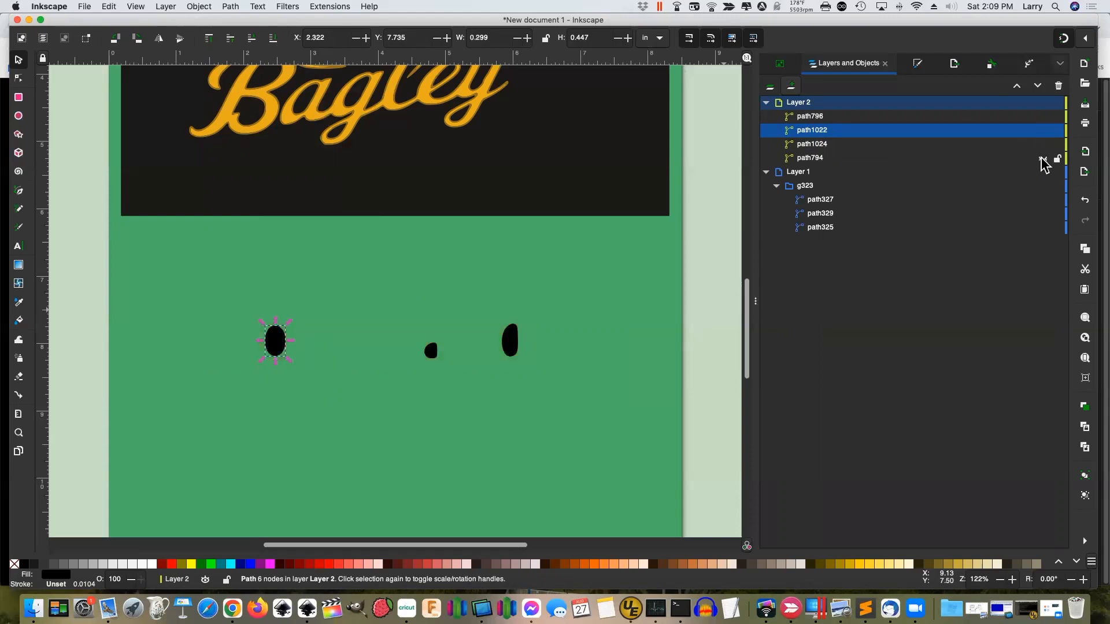
click(1042, 159)
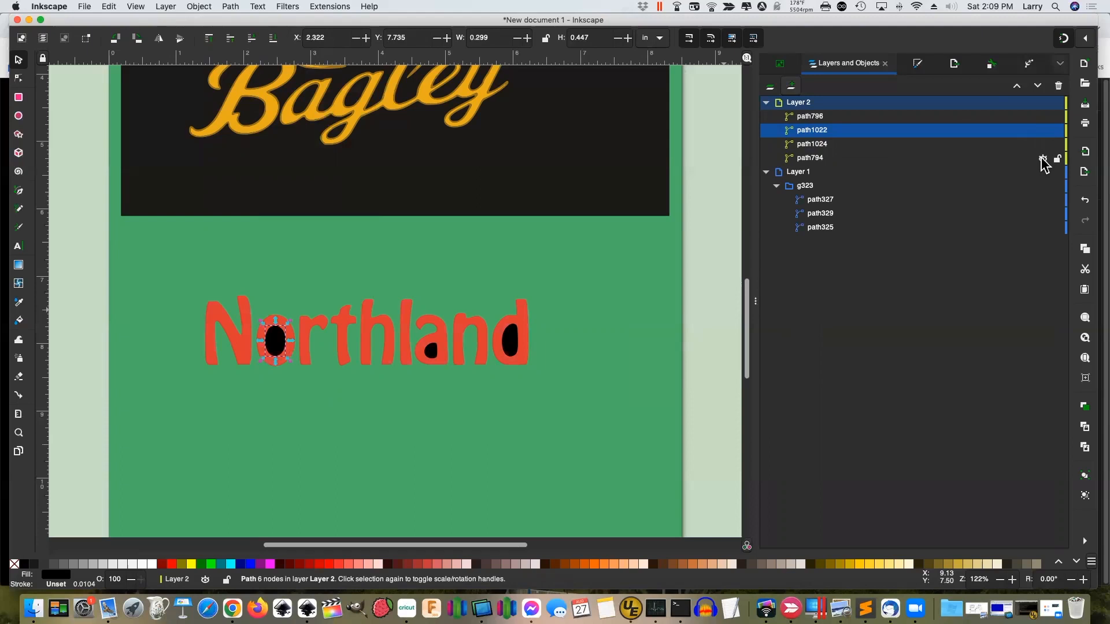
click(814, 160)
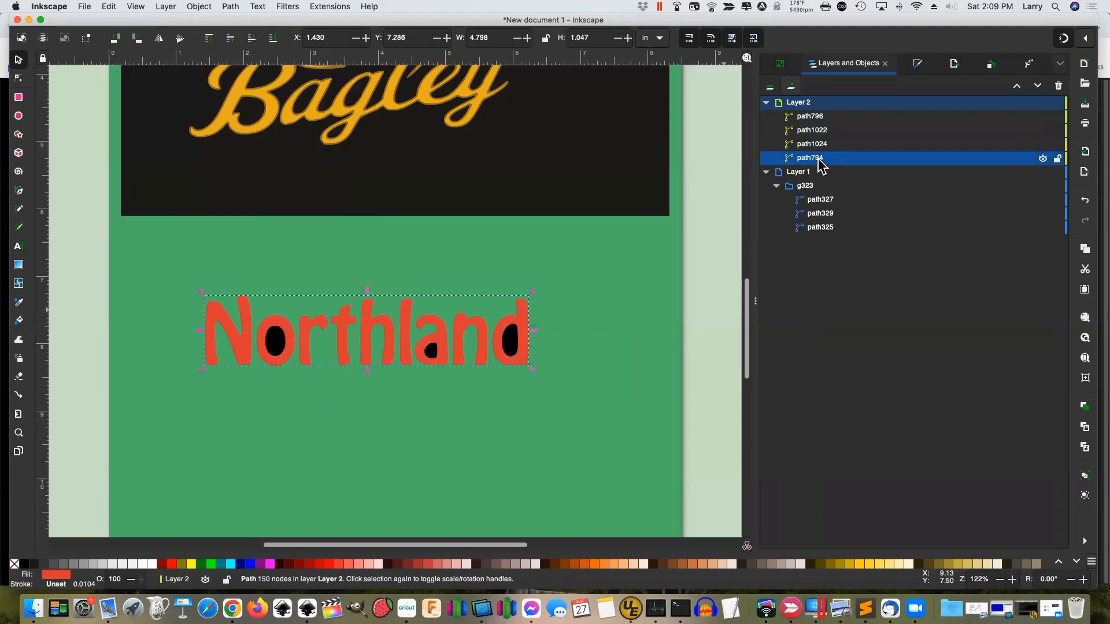
click(276, 346)
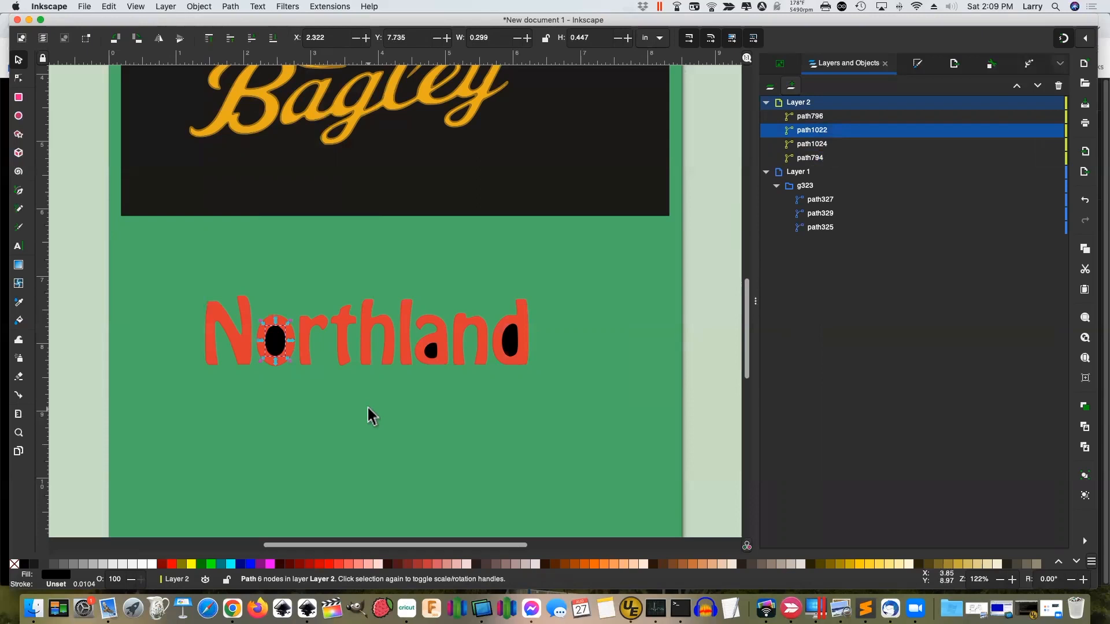
click(356, 395)
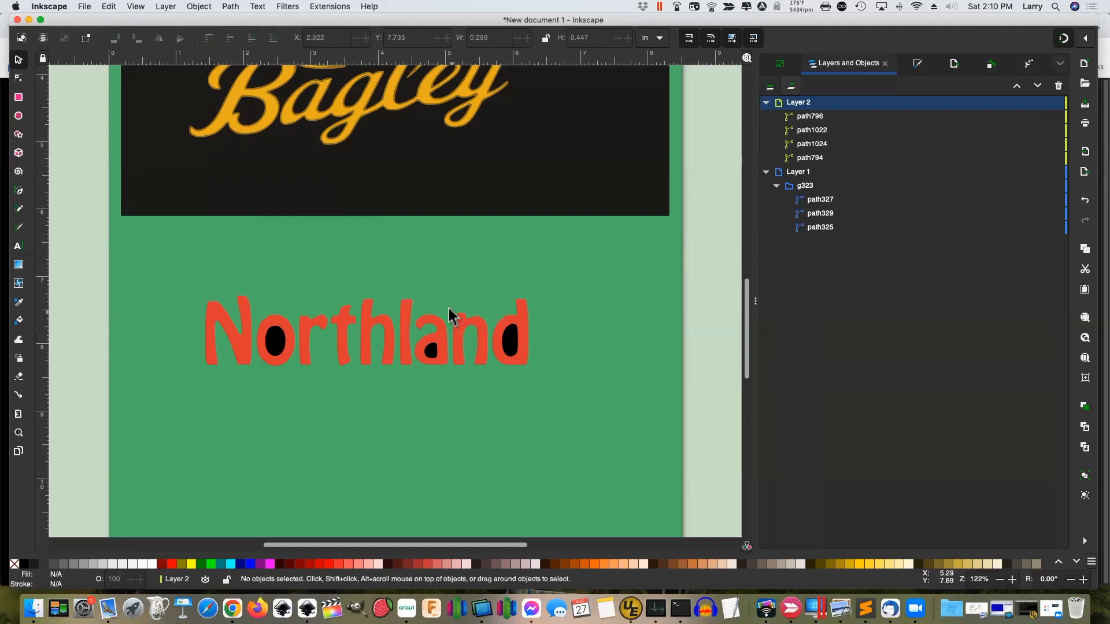
click(1042, 131)
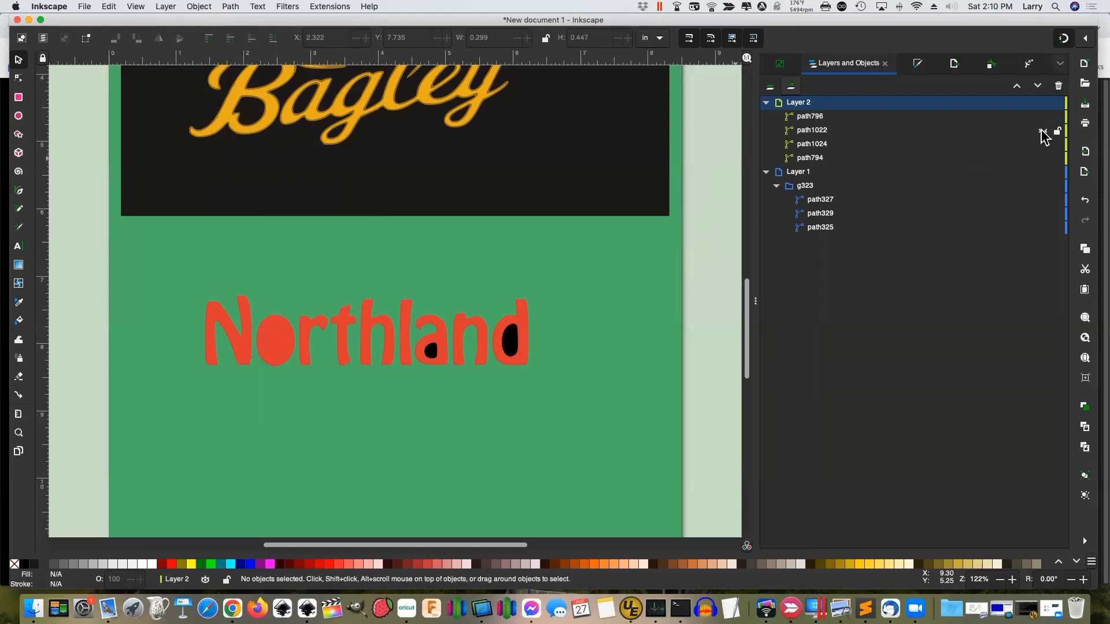
click(1043, 117)
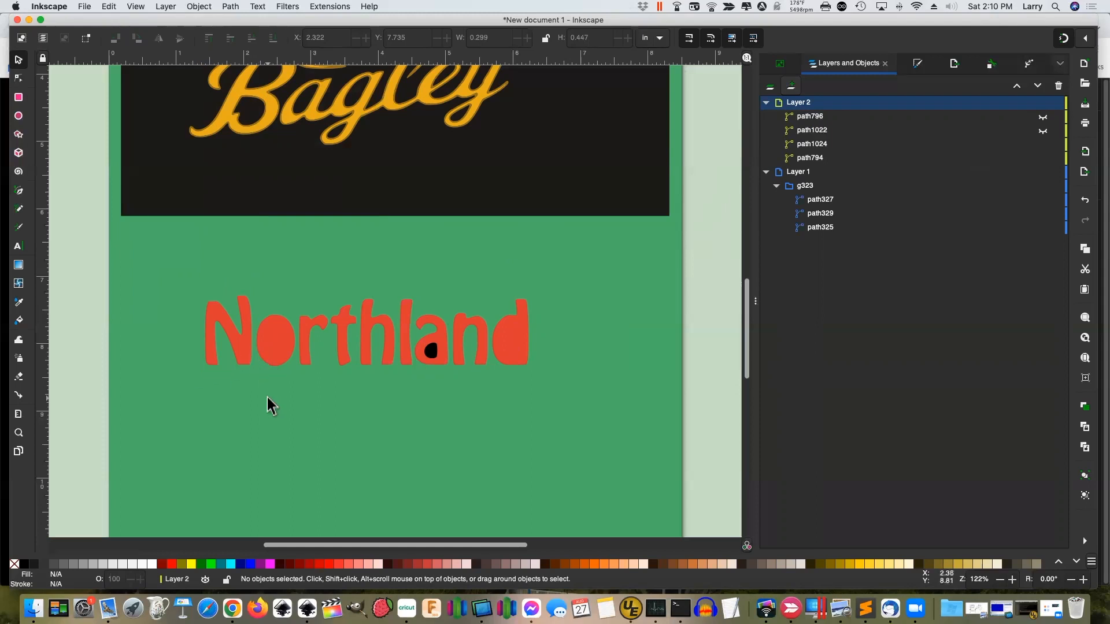
key(super+z)
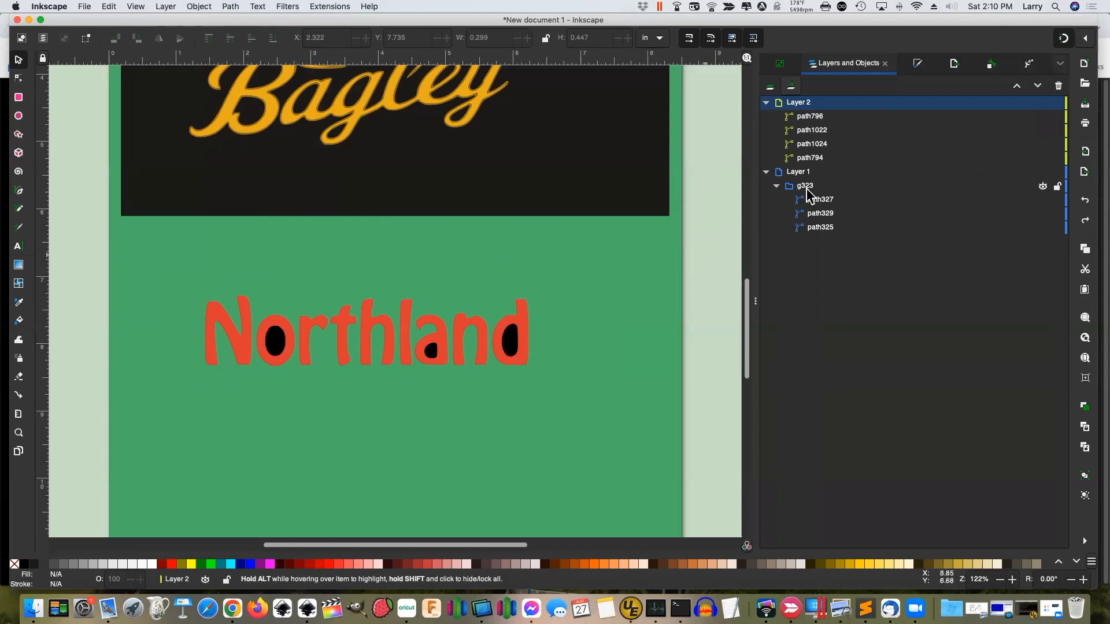
Select path796 and path794 and pick Layer 1 in the Move to Layer dialog
click(816, 116)
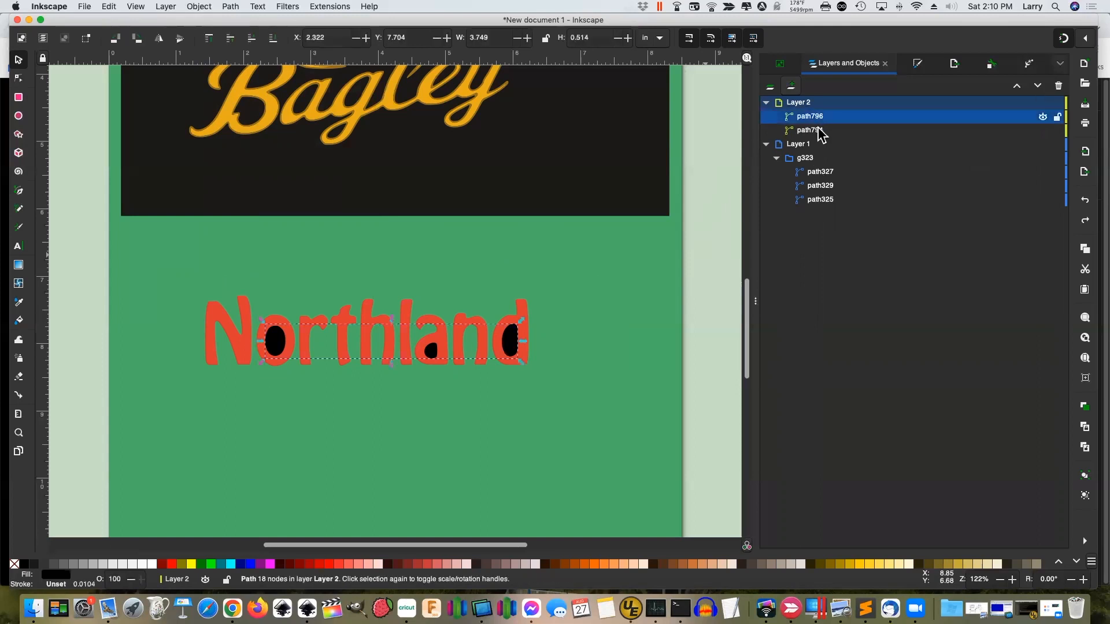
shift+click(818, 131)
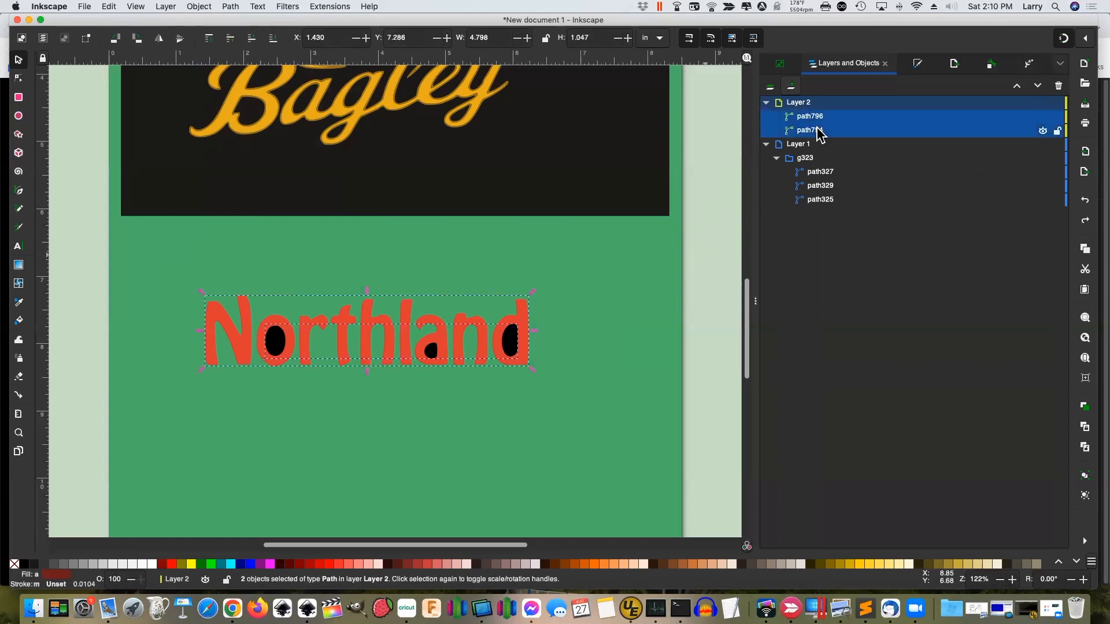
right_click(818, 131)
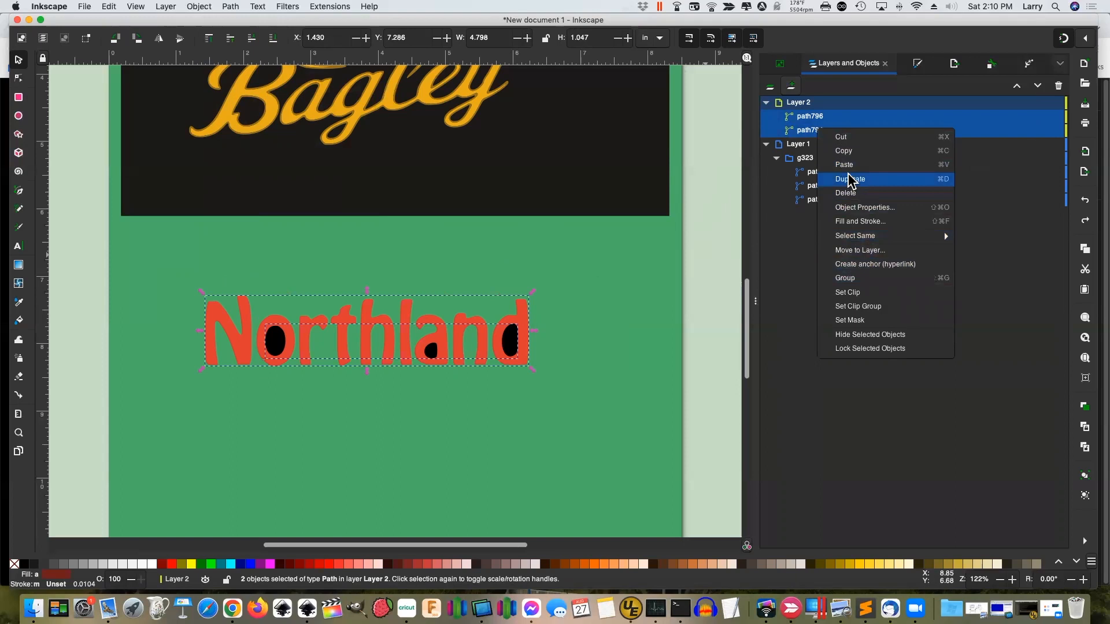
click(865, 250)
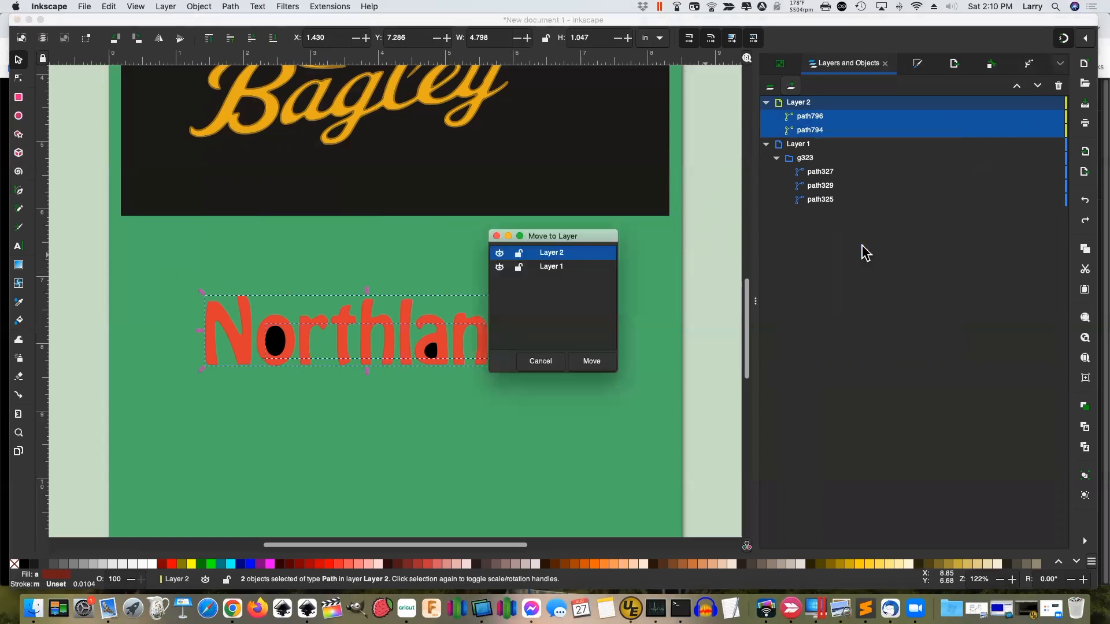
click(553, 270)
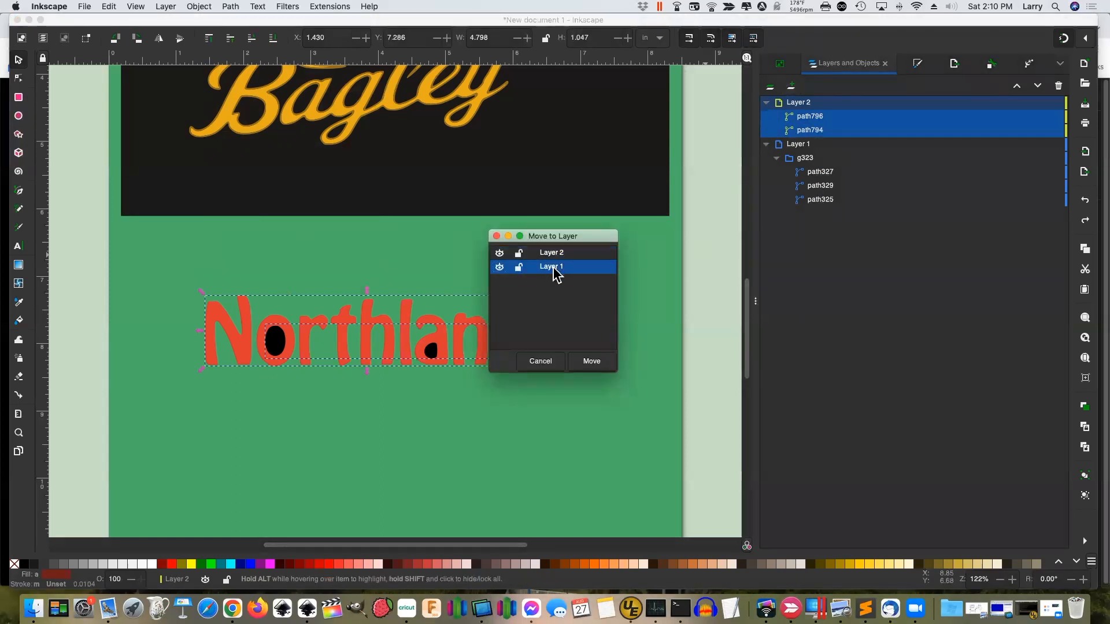
Move both Northland paths into Layer 1, then hide the Bagley fill, traced outline and dark background
click(590, 362)
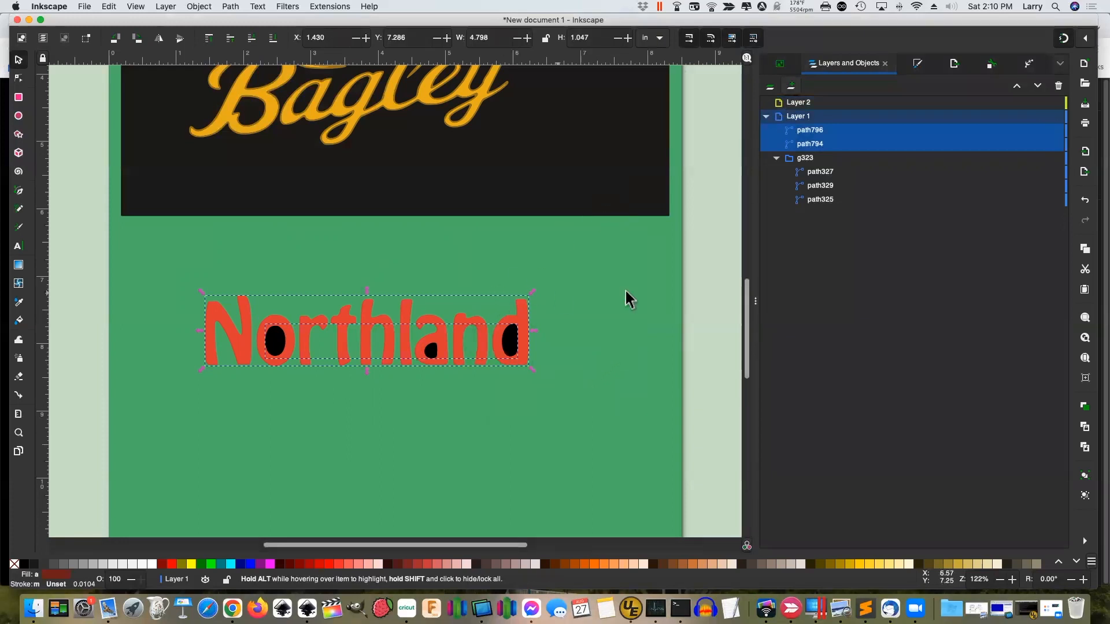
click(823, 175)
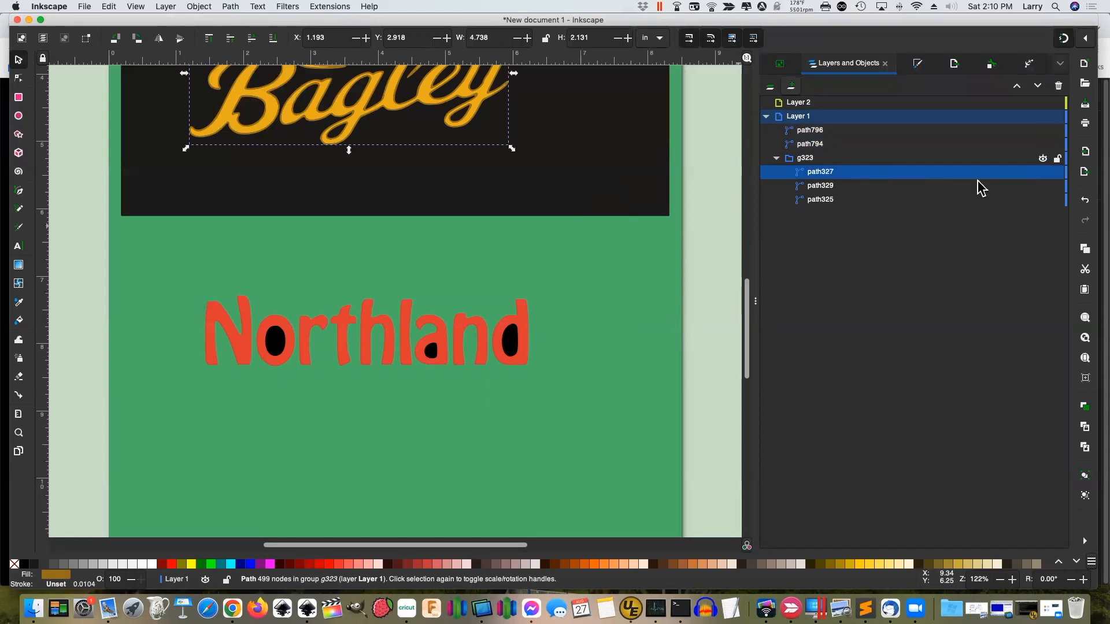
click(1043, 188)
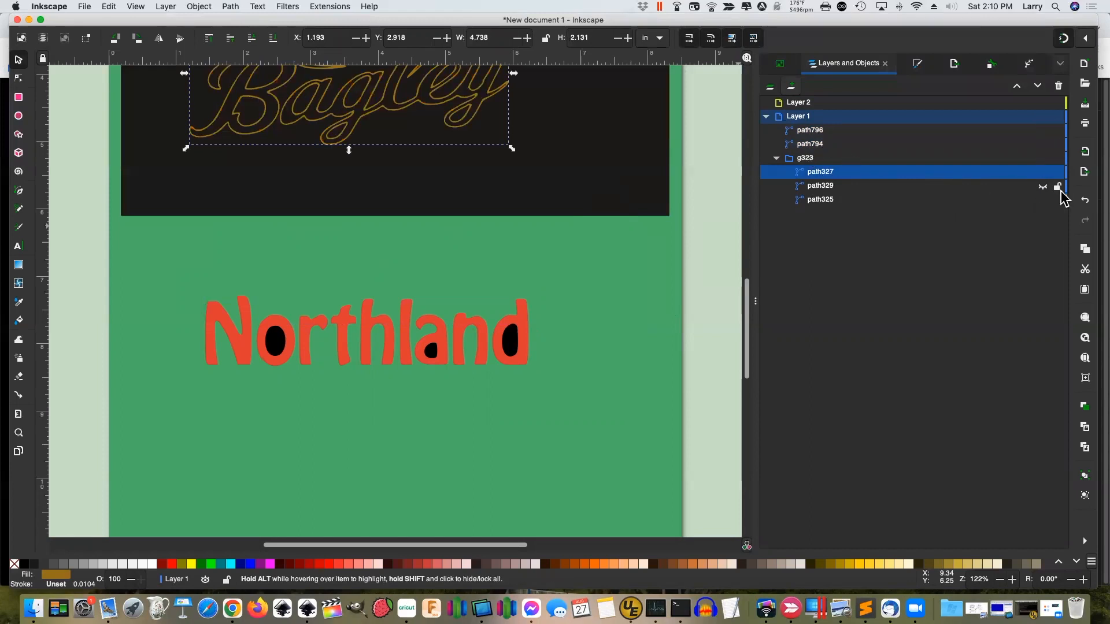
click(1044, 173)
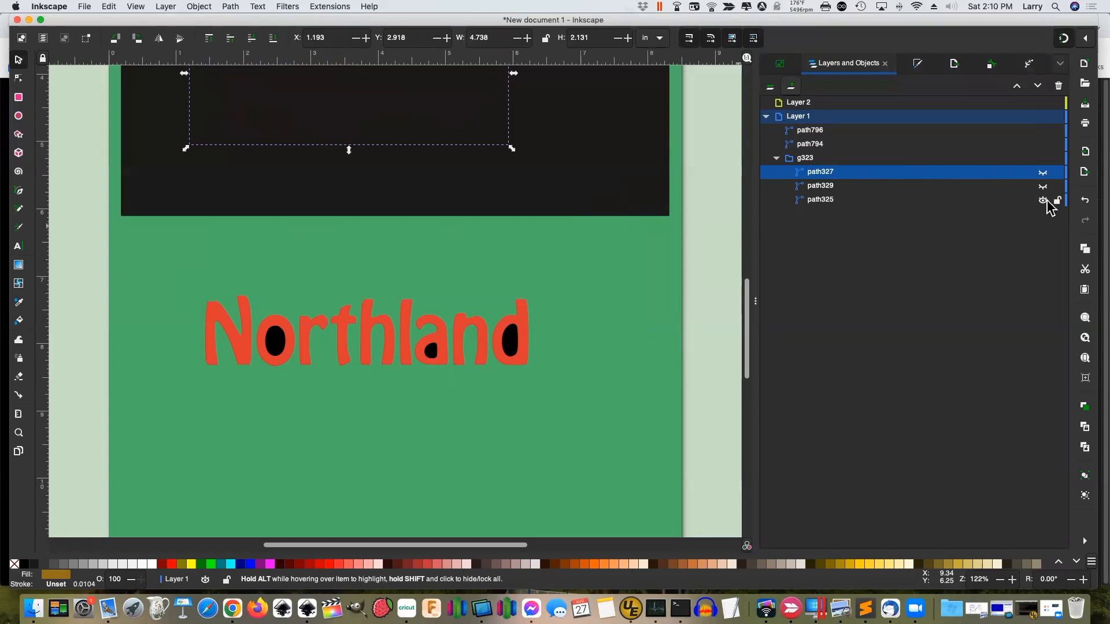
click(1043, 200)
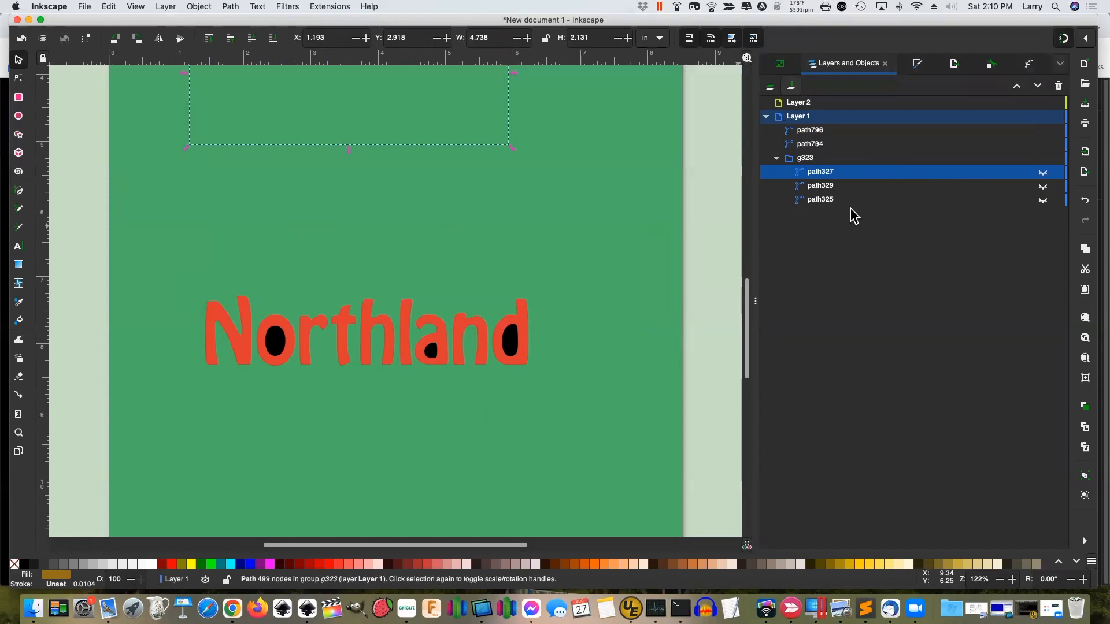
Try a Union of the red lettering and its black holes, then undo it
click(818, 133)
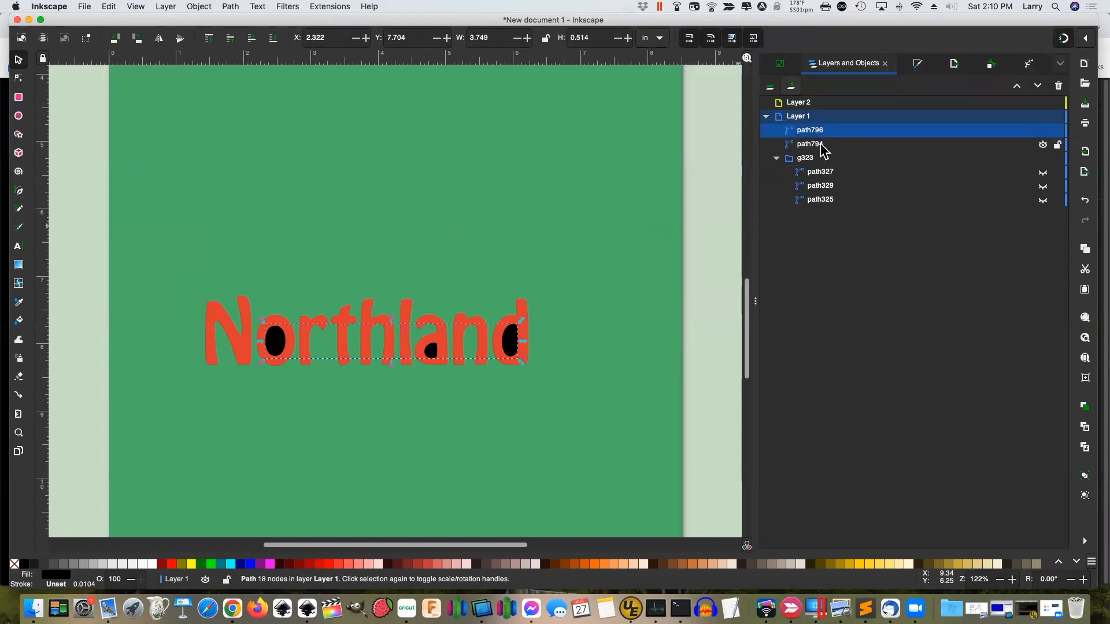
click(821, 145)
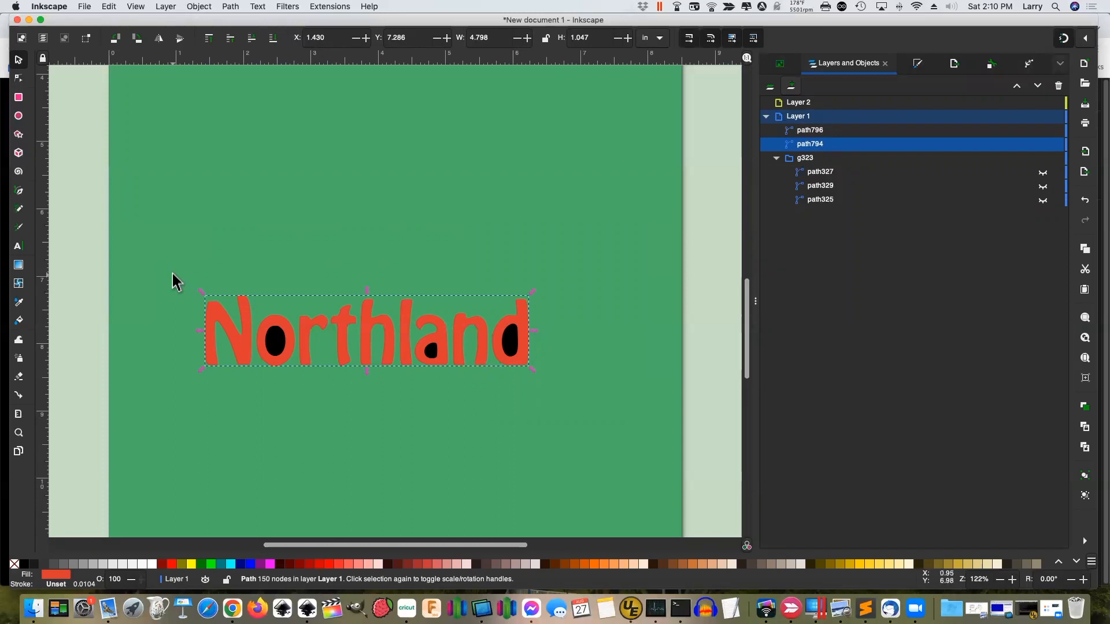
drag(173, 280, 546, 402)
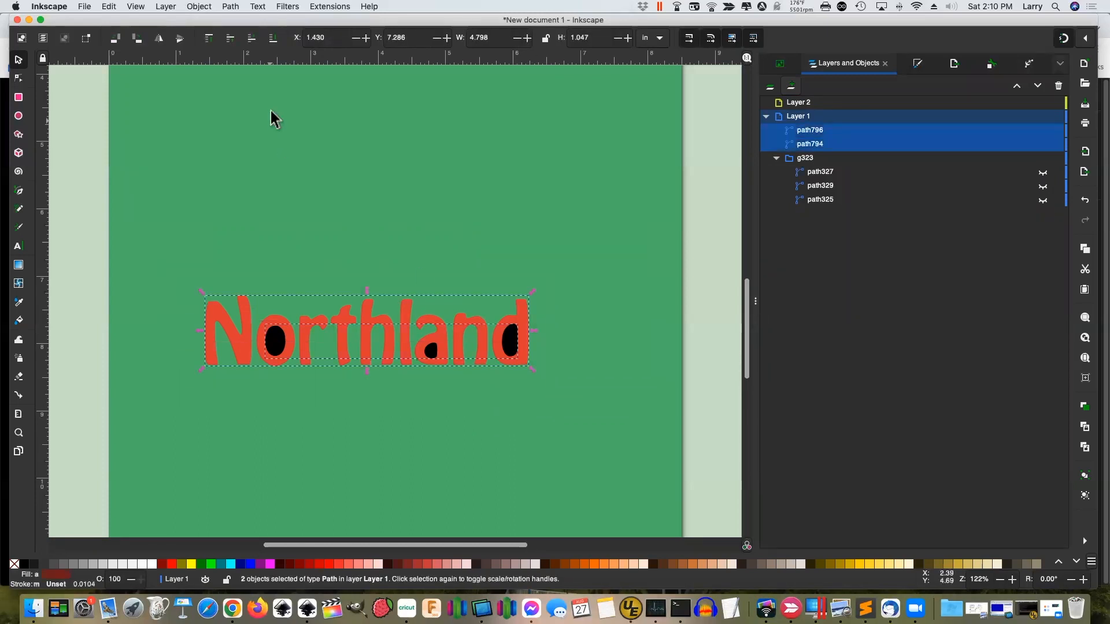
click(230, 6)
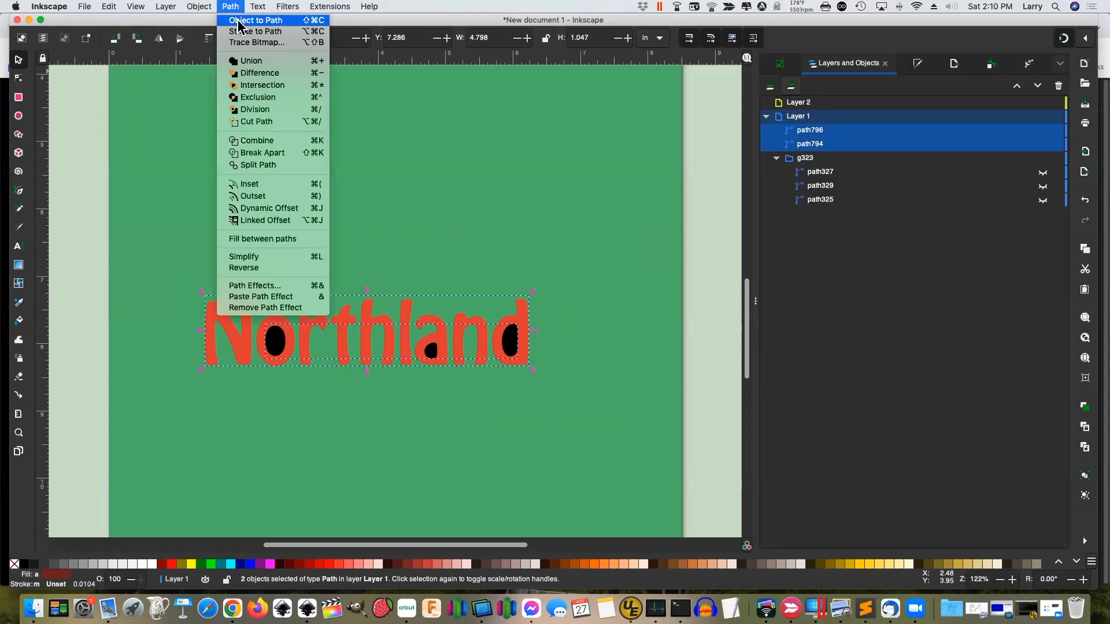
click(257, 62)
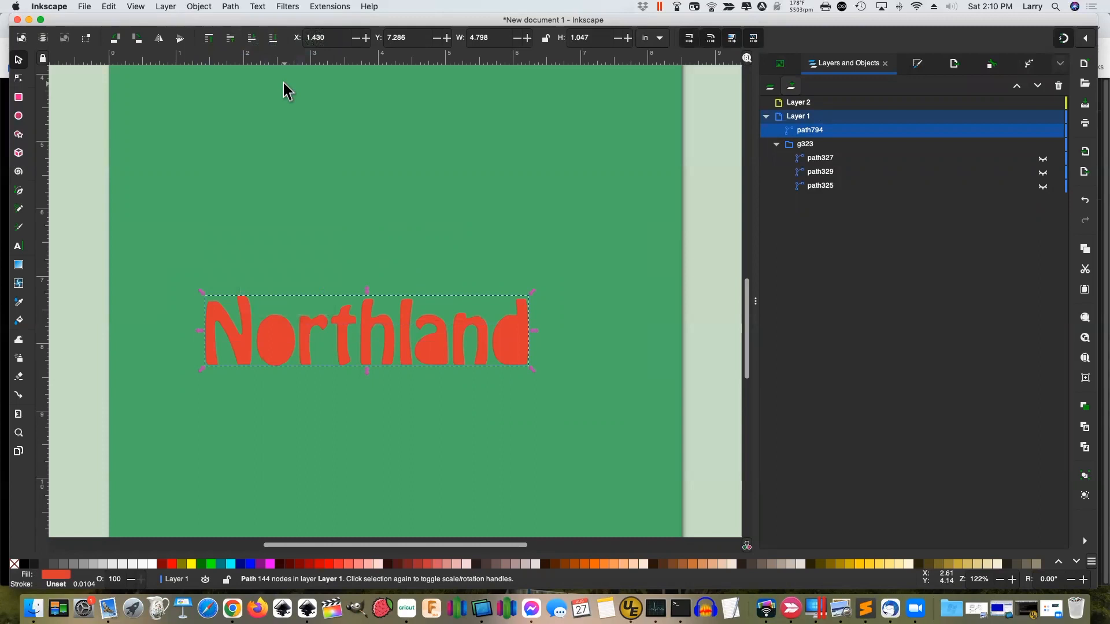
key(alt)
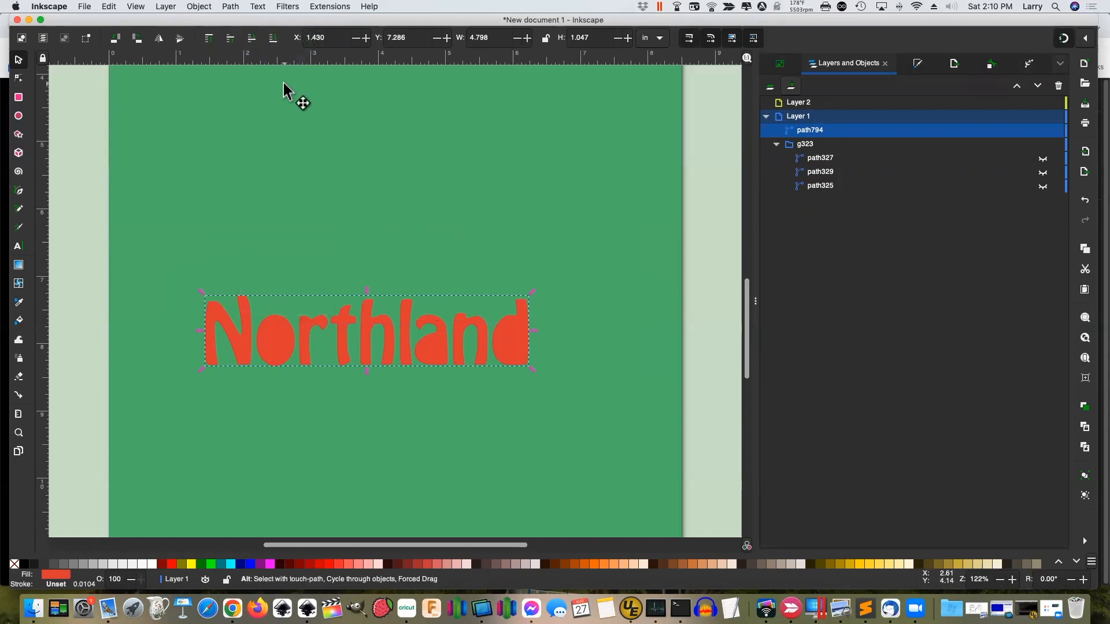
key(super+z)
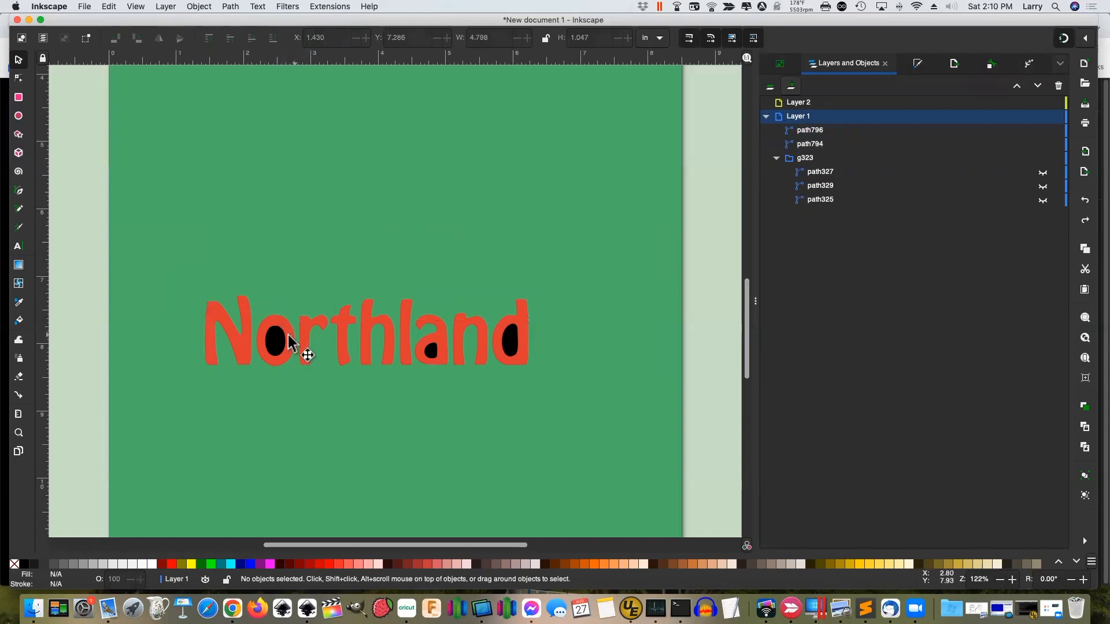
Subtract the black holes from the red lettering with Path > Difference, leaving one path794
click(278, 347)
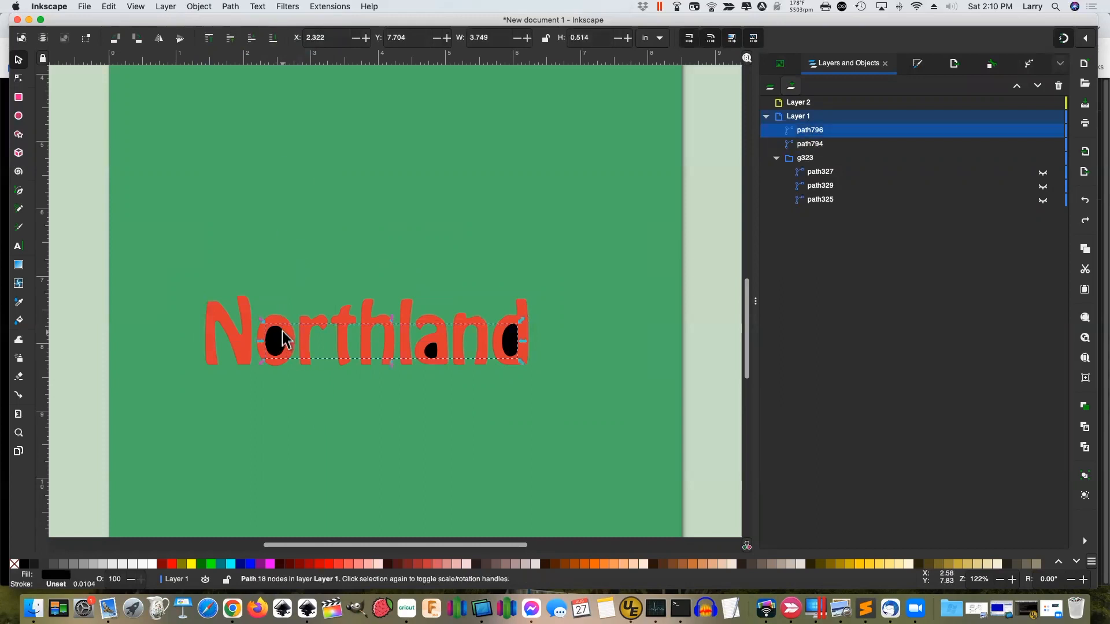
shift+click(246, 353)
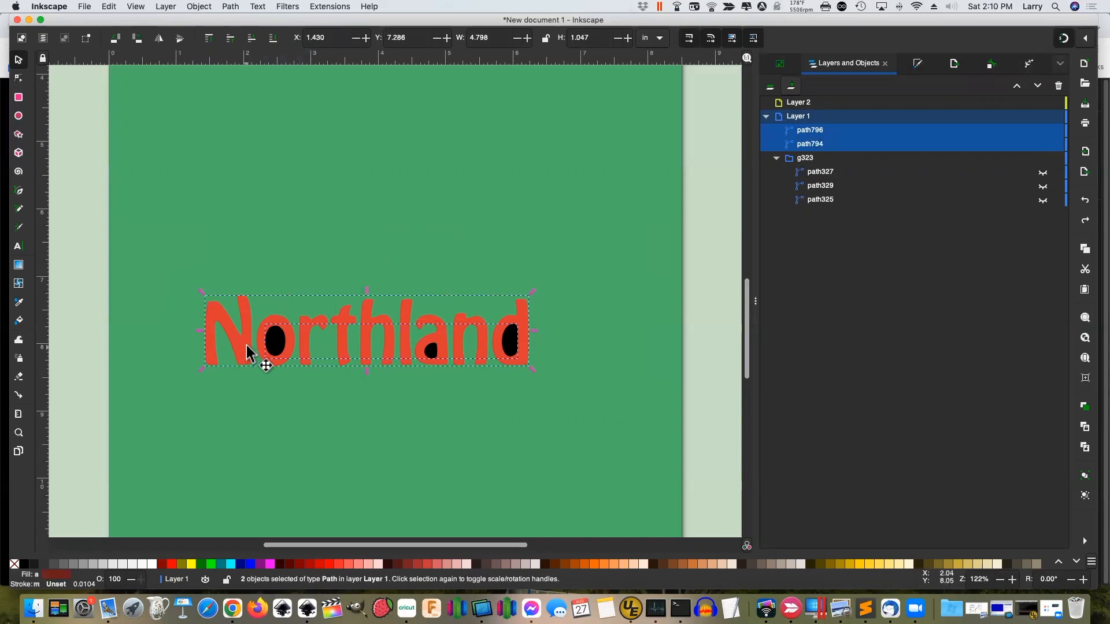
click(231, 7)
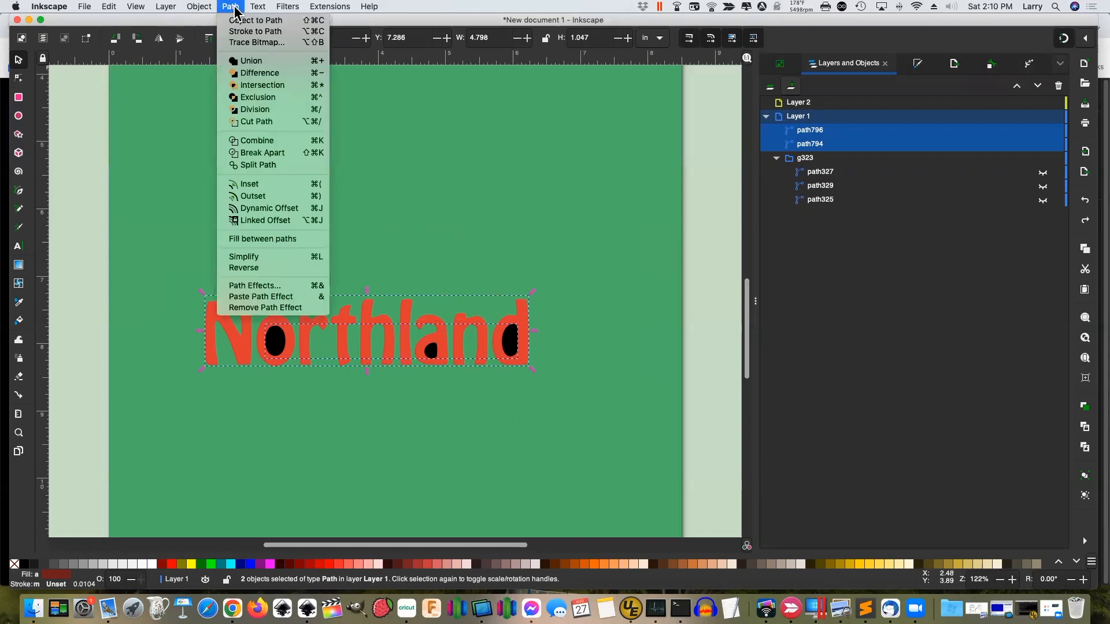
click(259, 73)
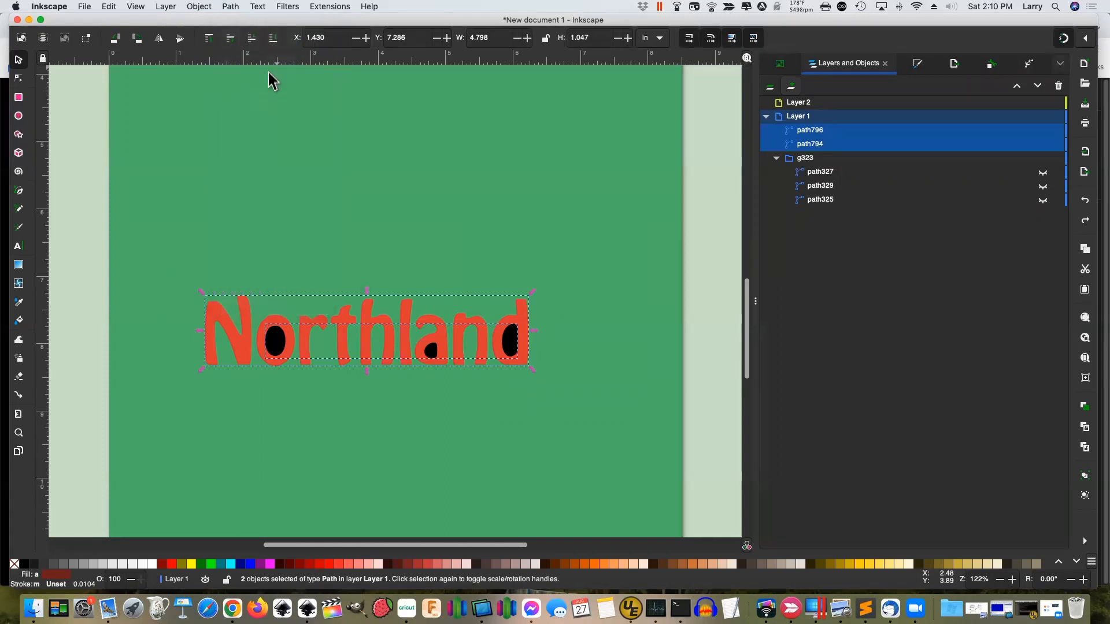
click(110, 292)
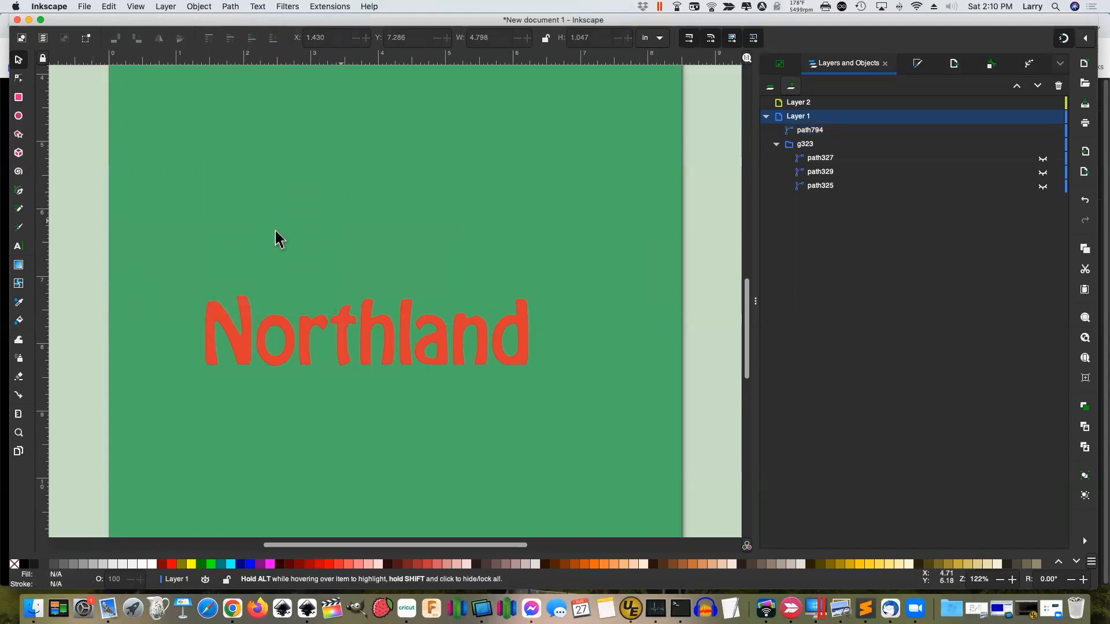
Draw a yellow 6.981 × 3.225 in rectangle and lower it behind the red Northland lettering
click(18, 98)
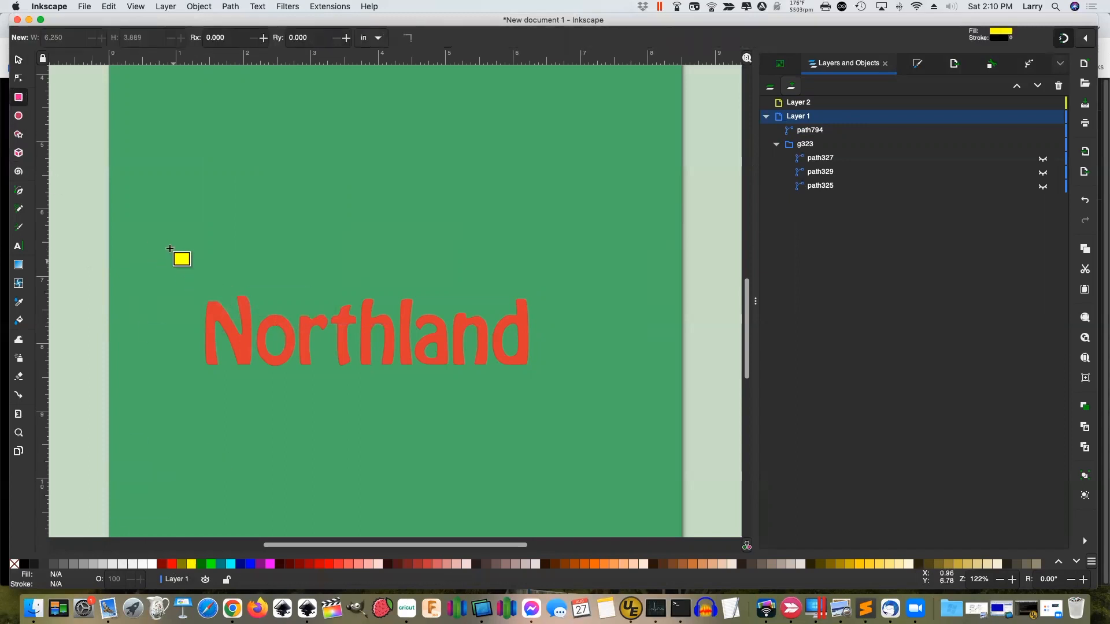
drag(158, 215, 628, 431)
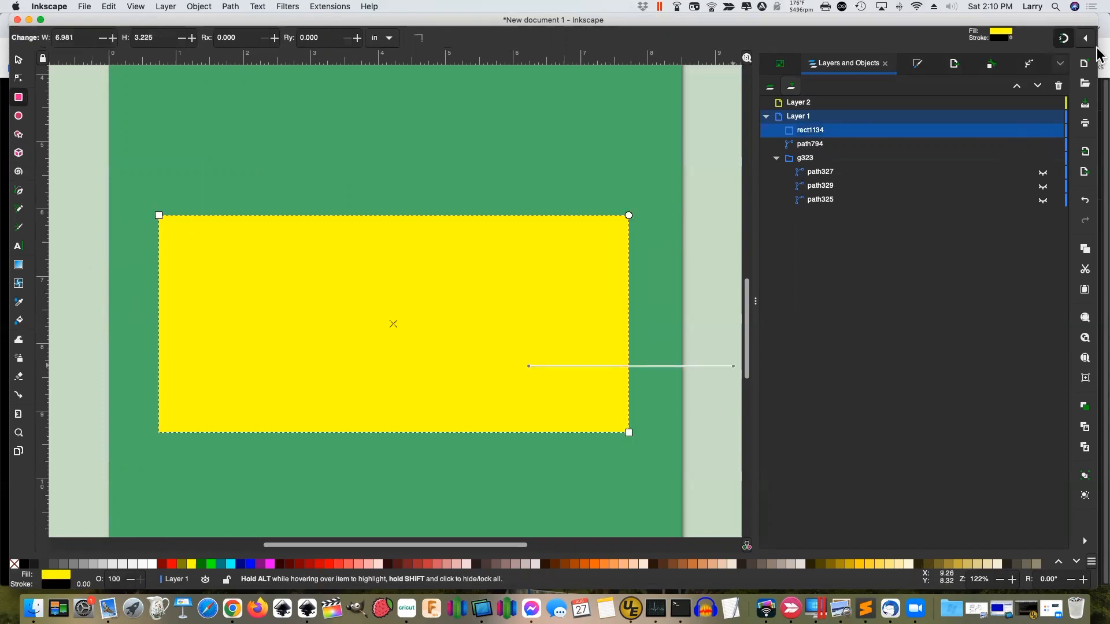
click(1038, 88)
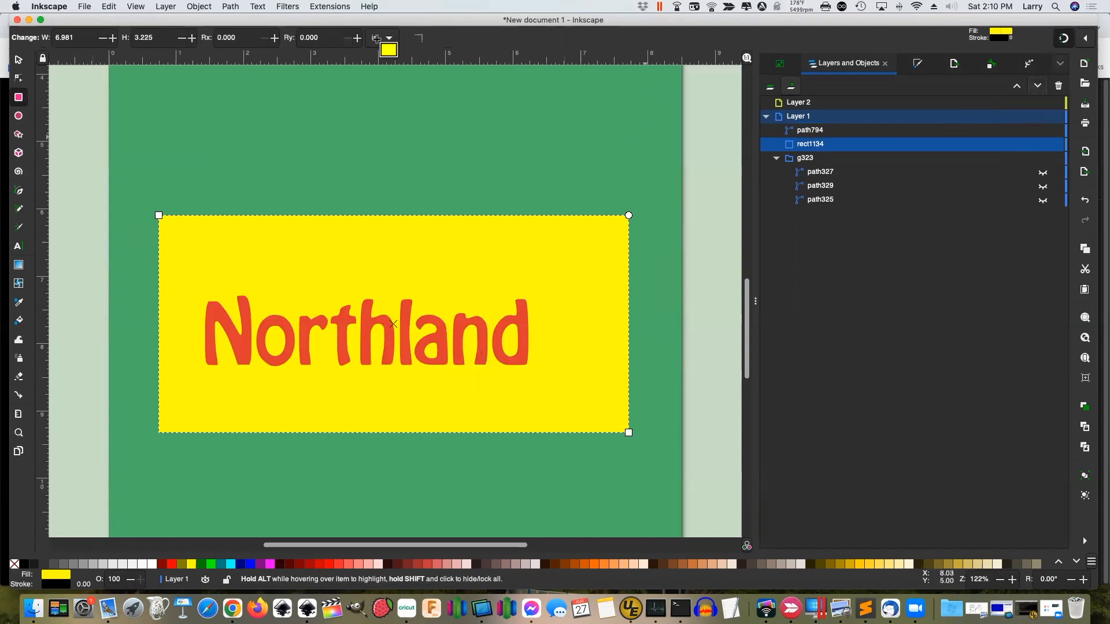
click(19, 60)
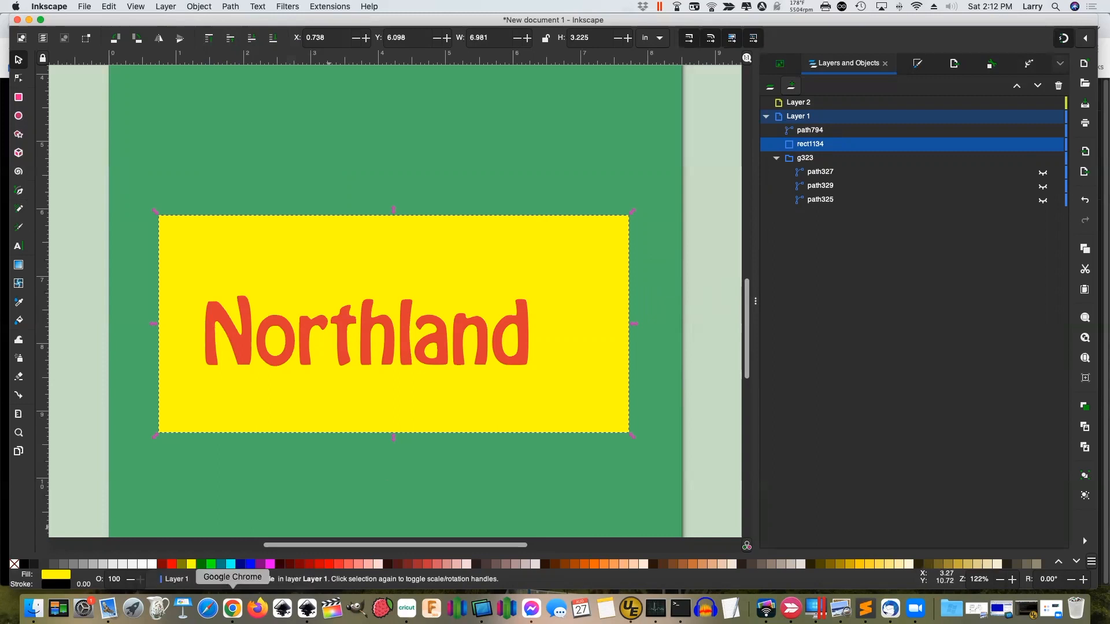
Copy the original Northland logo image from the Facebook photo in Chrome
click(233, 608)
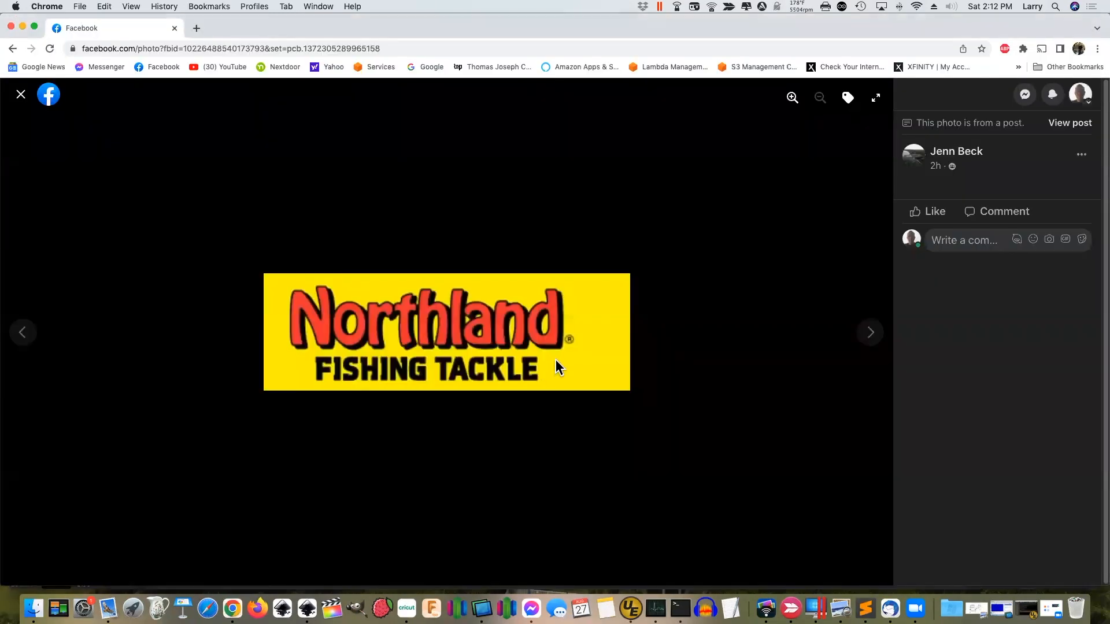
right_click(544, 338)
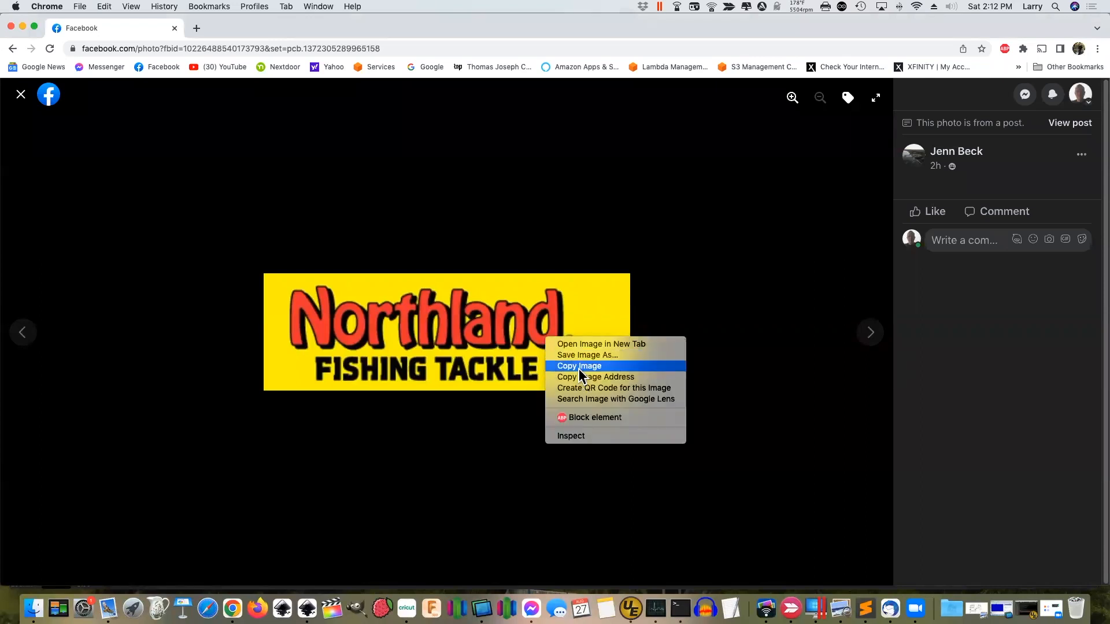
click(579, 367)
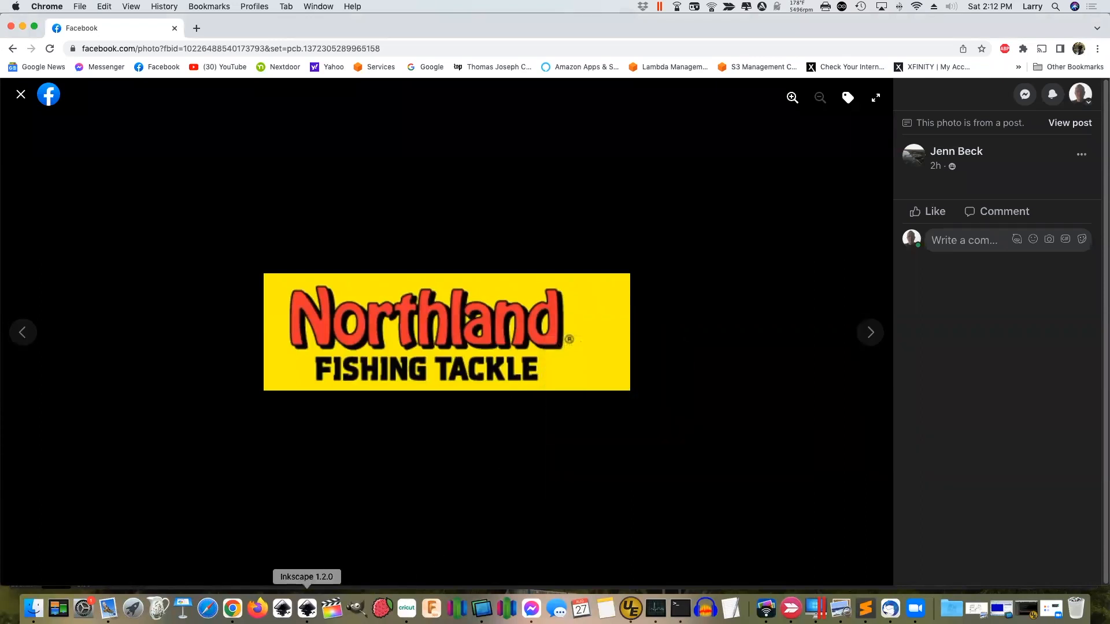
click(307, 608)
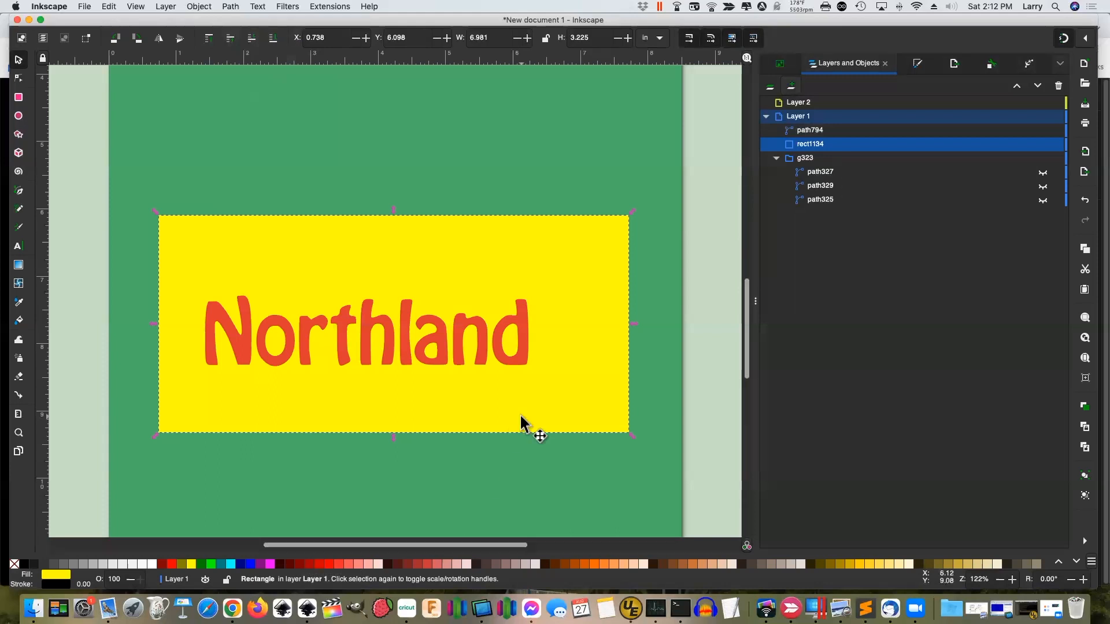
Paste the 634 × 203 Northland logo image onto empty canvas and open Trace Bitmap
scroll(527, 432, down, 6)
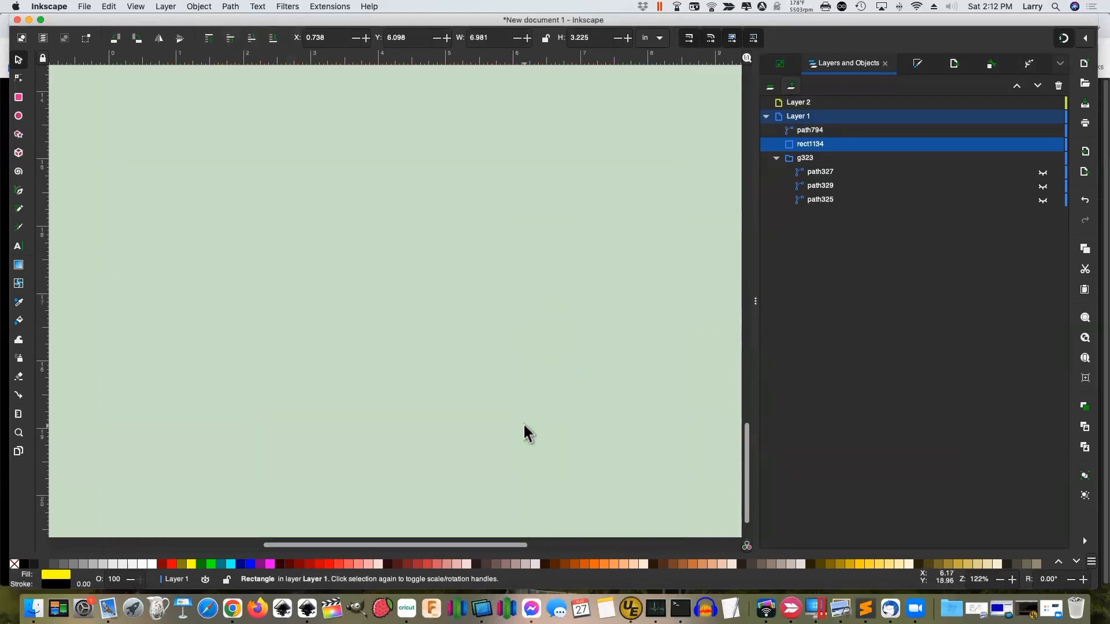
right_click(329, 271)
click(358, 307)
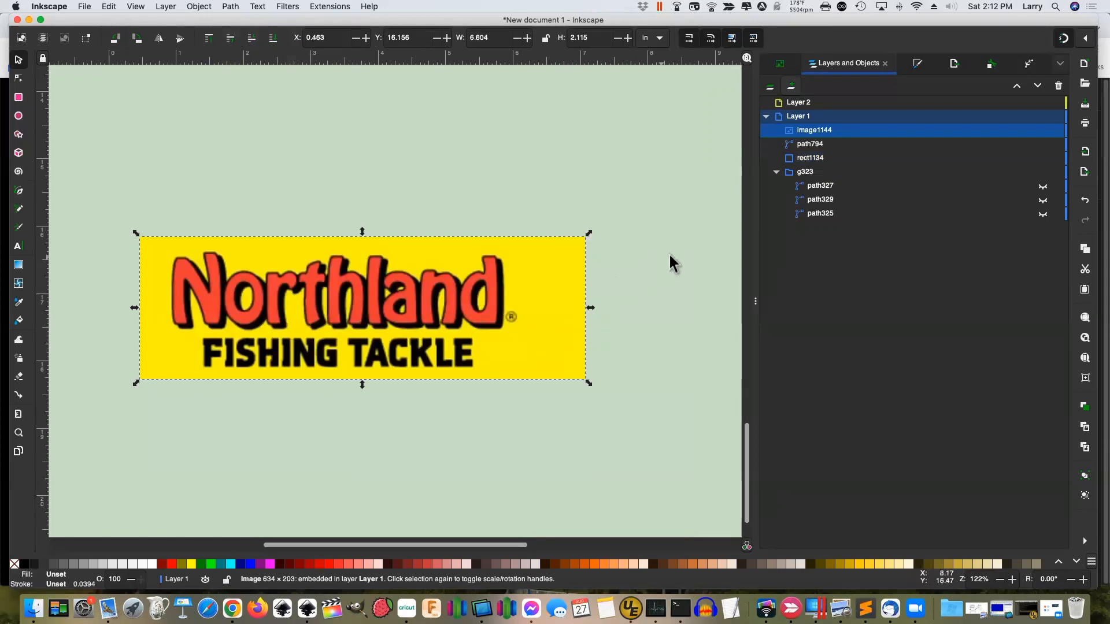
click(230, 7)
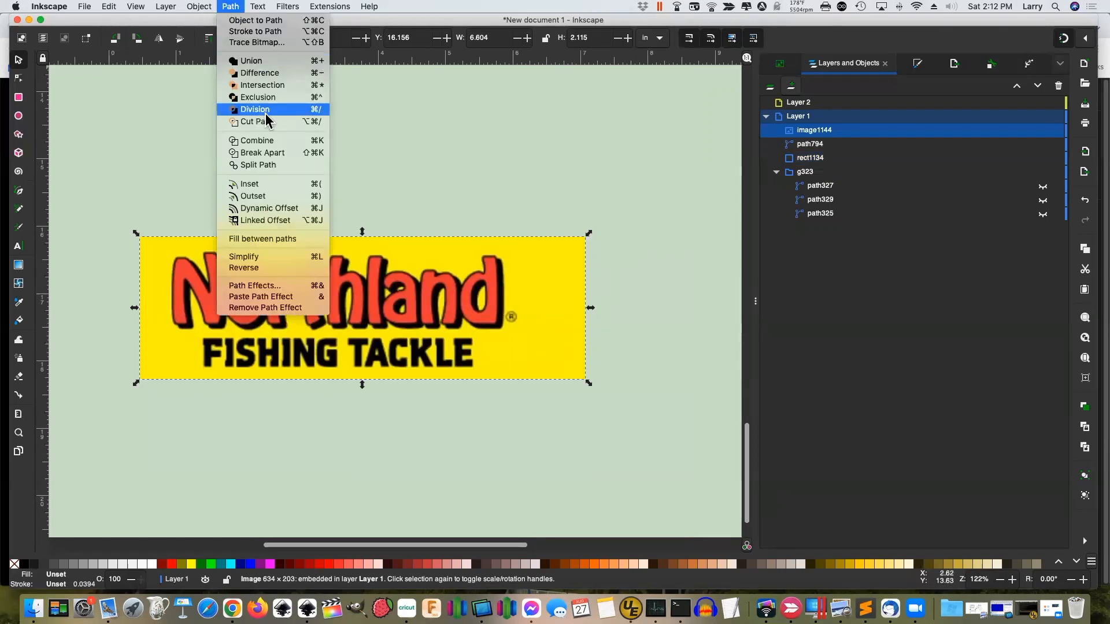
click(267, 42)
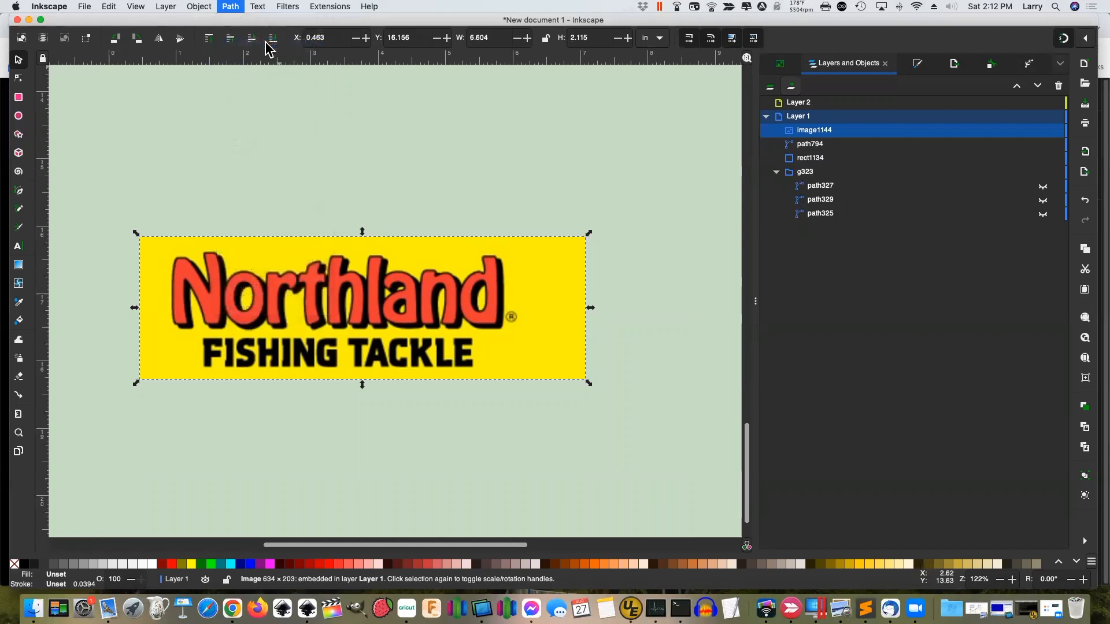
click(937, 536)
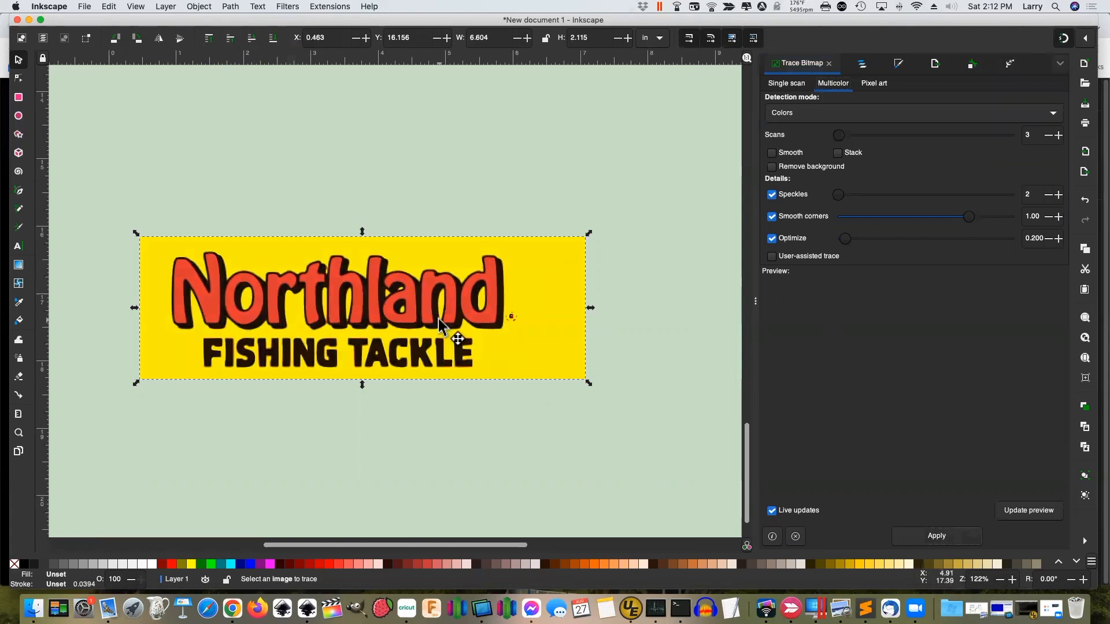
drag(445, 332, 438, 396)
click(420, 265)
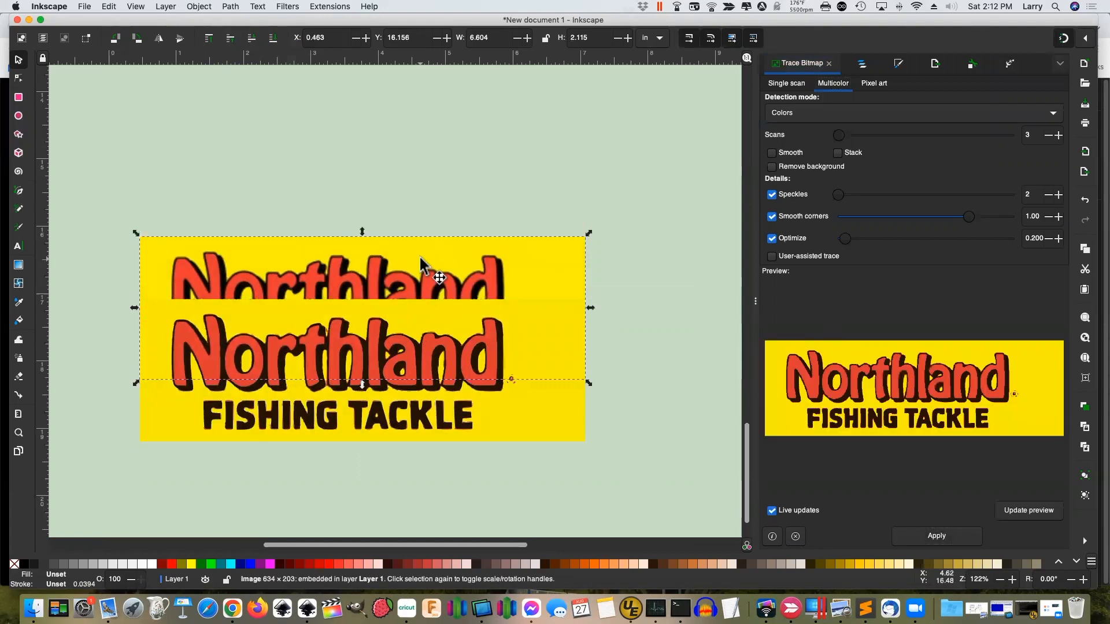
key(Delete)
click(421, 362)
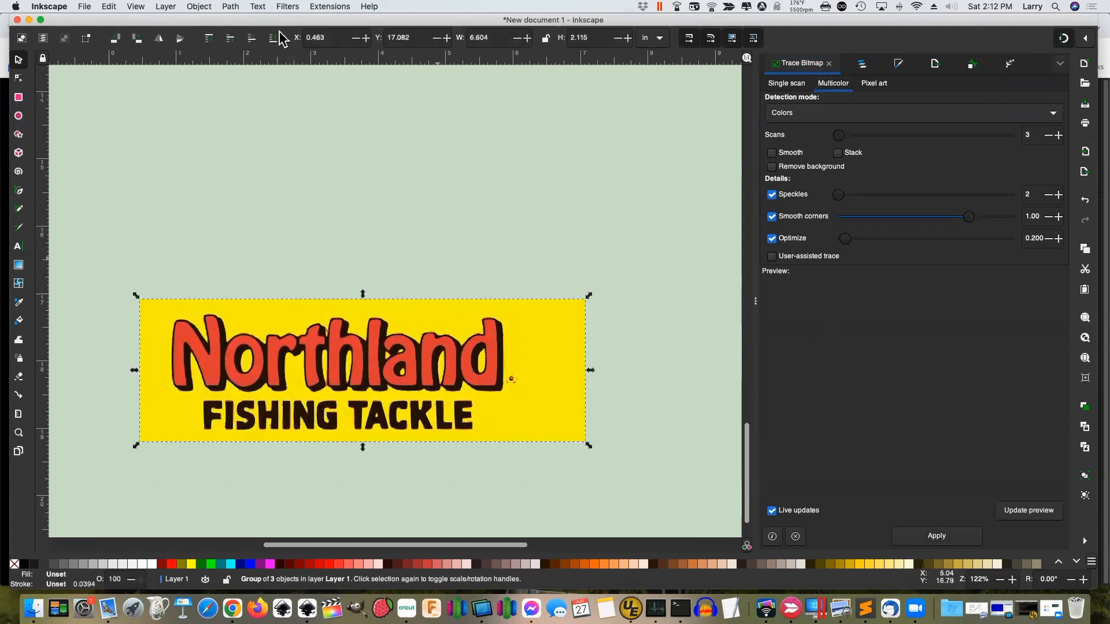
click(230, 7)
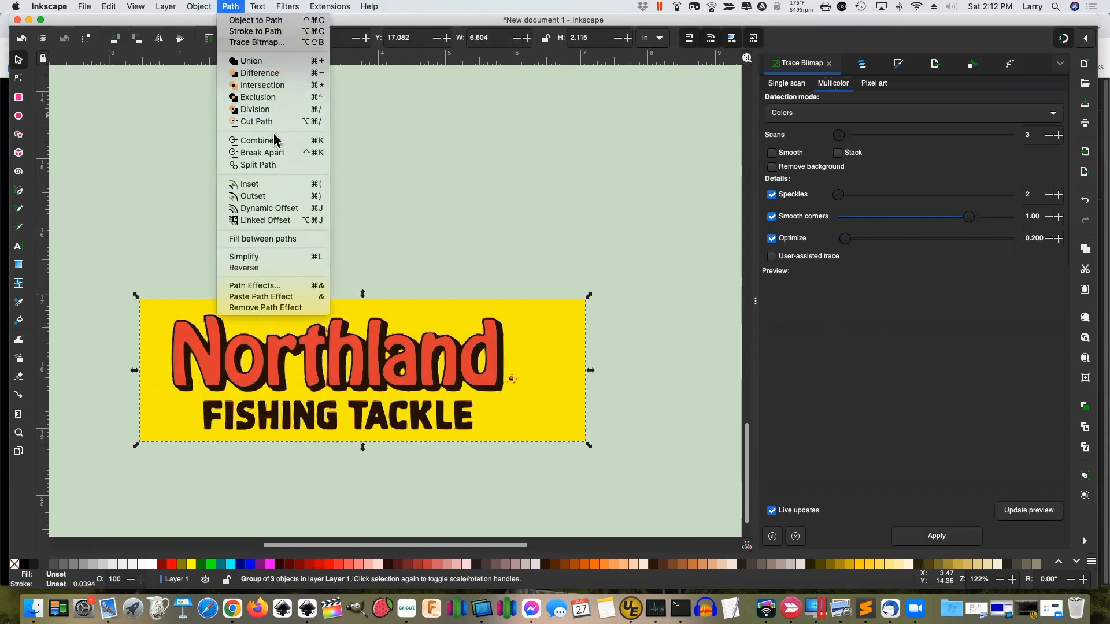
click(267, 159)
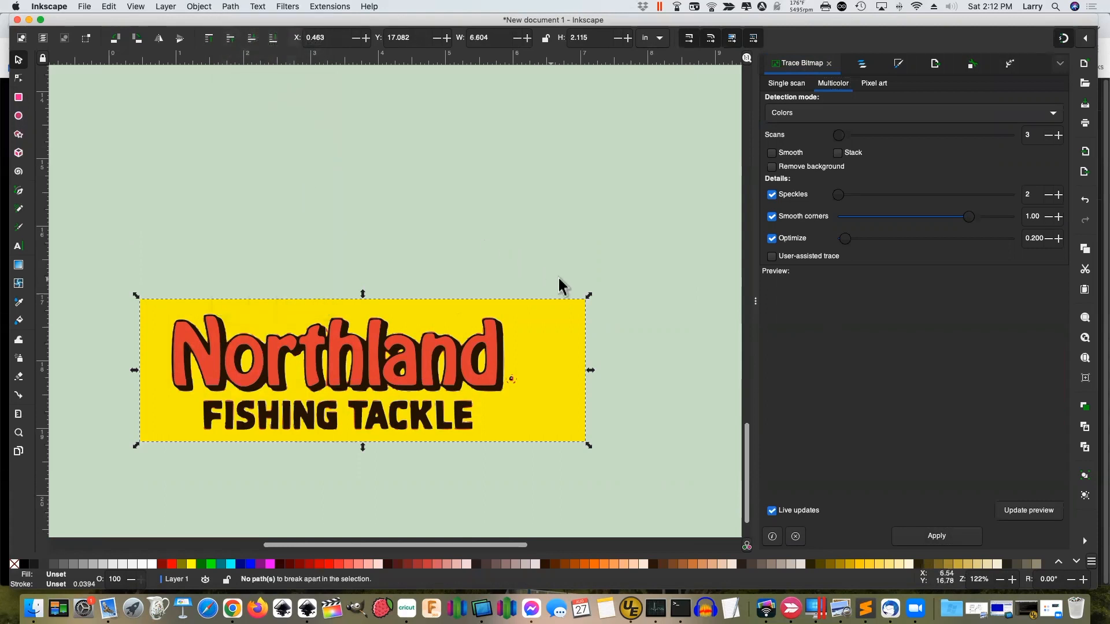
click(517, 365)
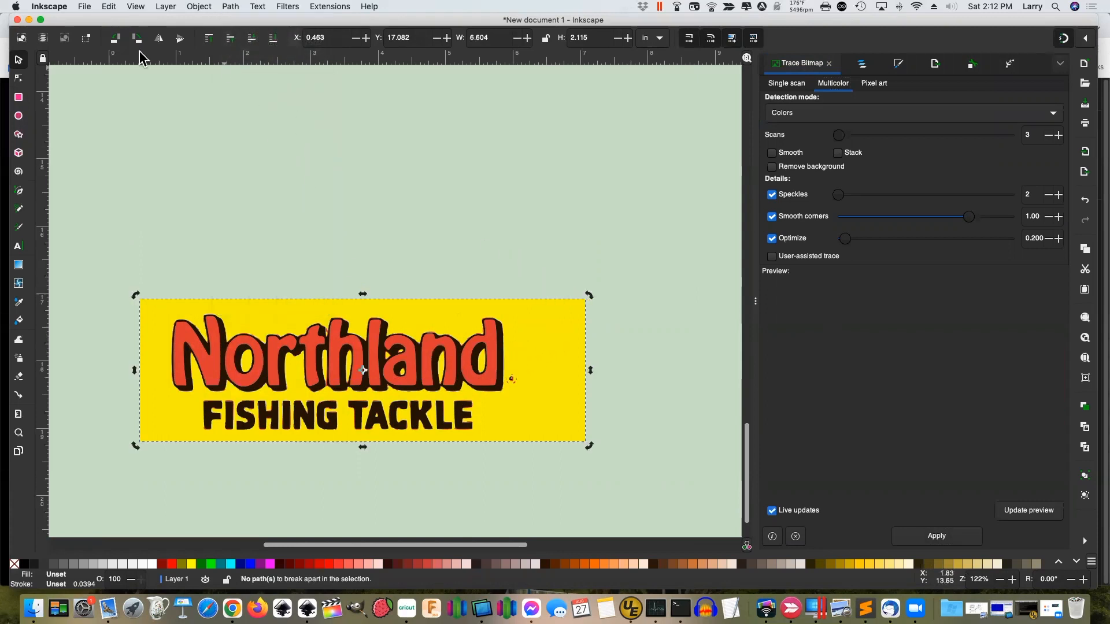
click(18, 78)
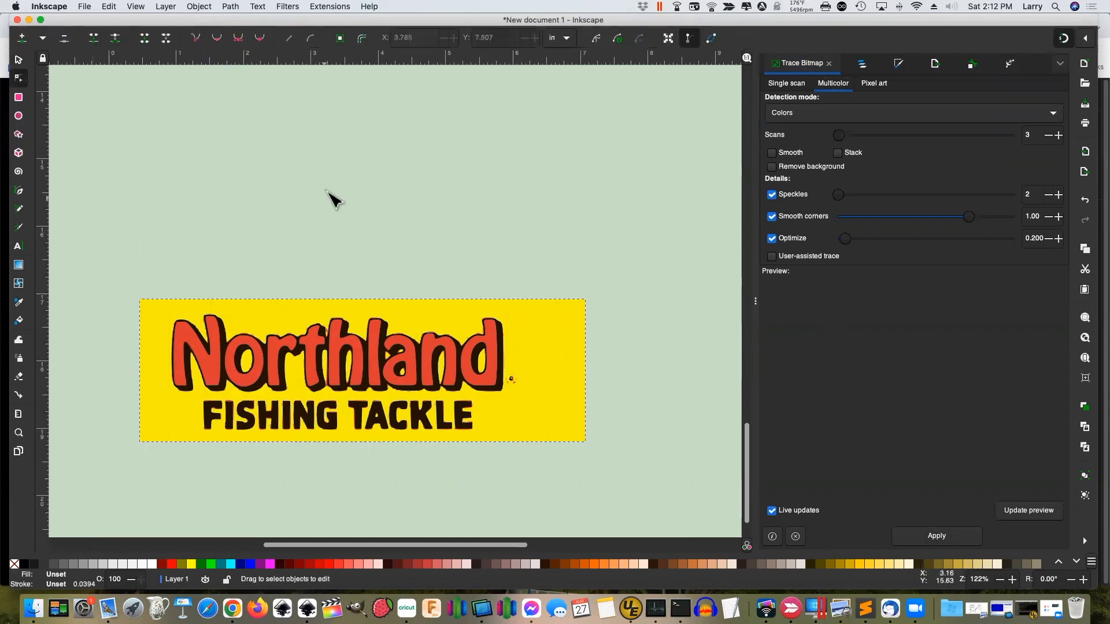
Select all nodes of the traced Northland path and break it apart into separate paths
click(356, 350)
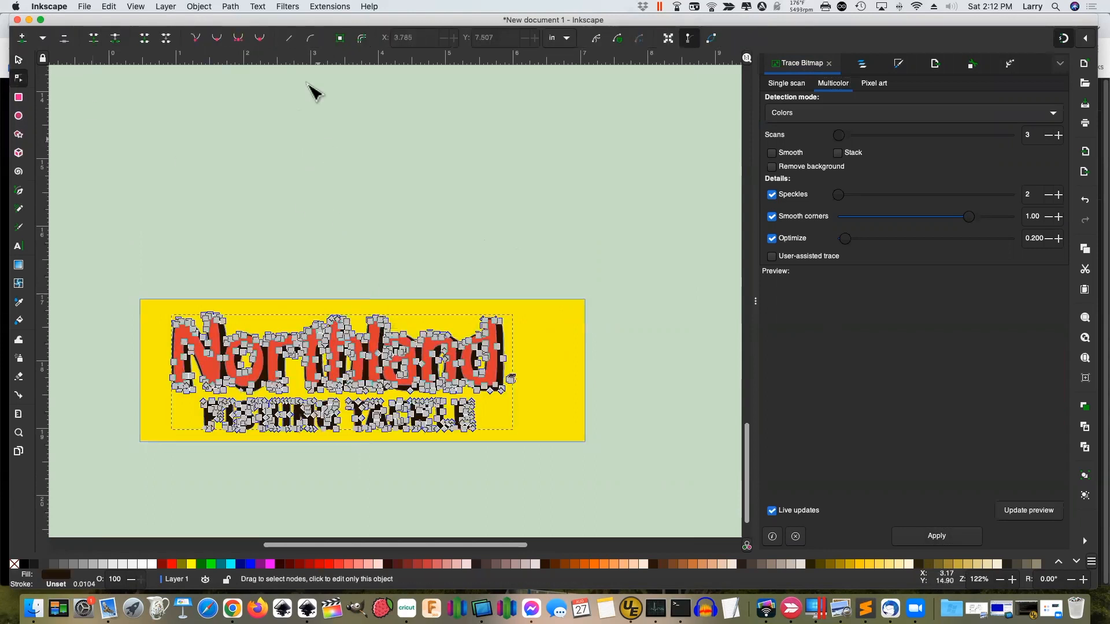
key(super+a)
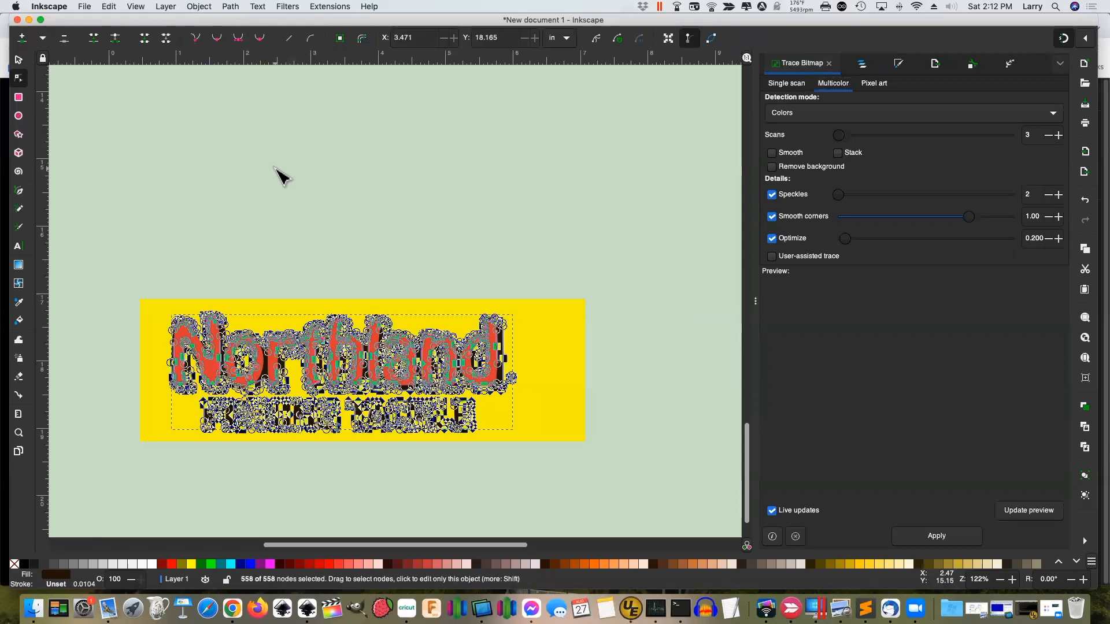
click(230, 7)
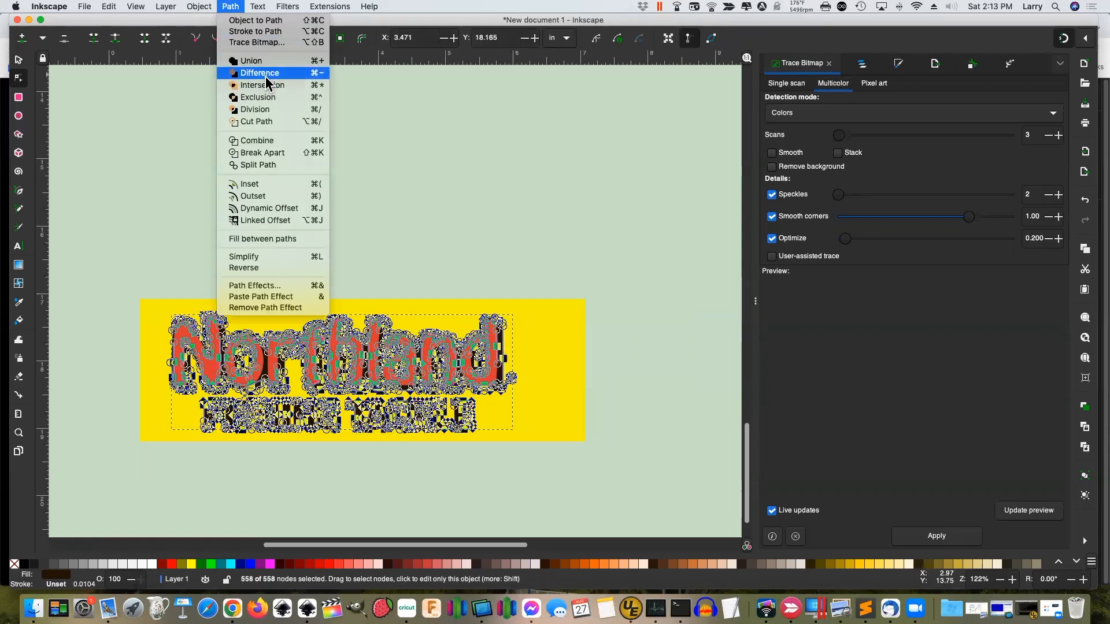
click(268, 154)
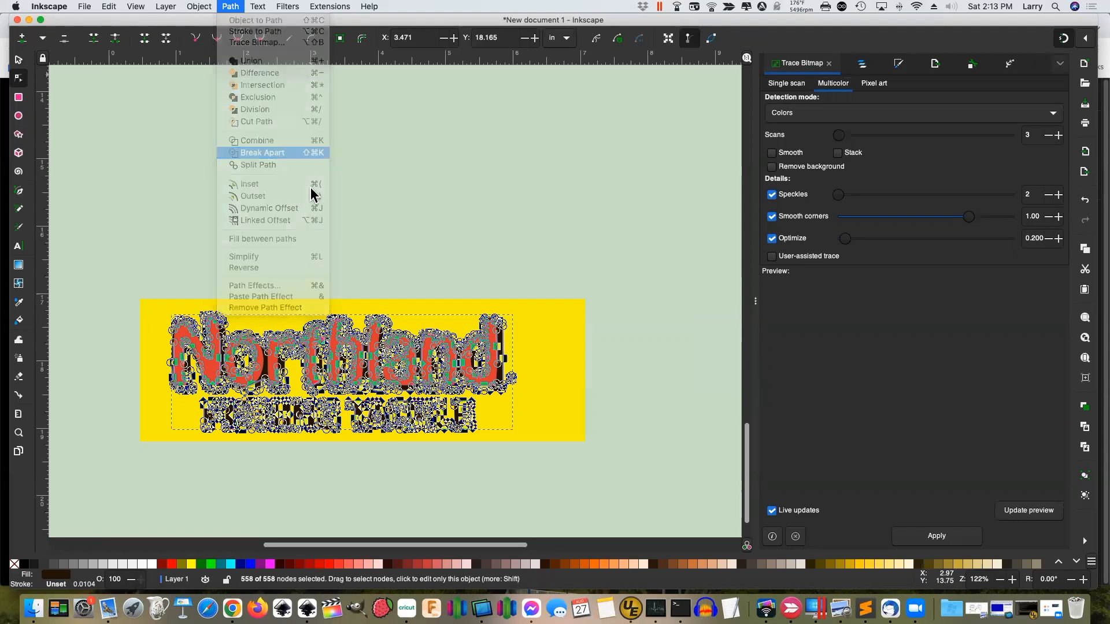
click(526, 276)
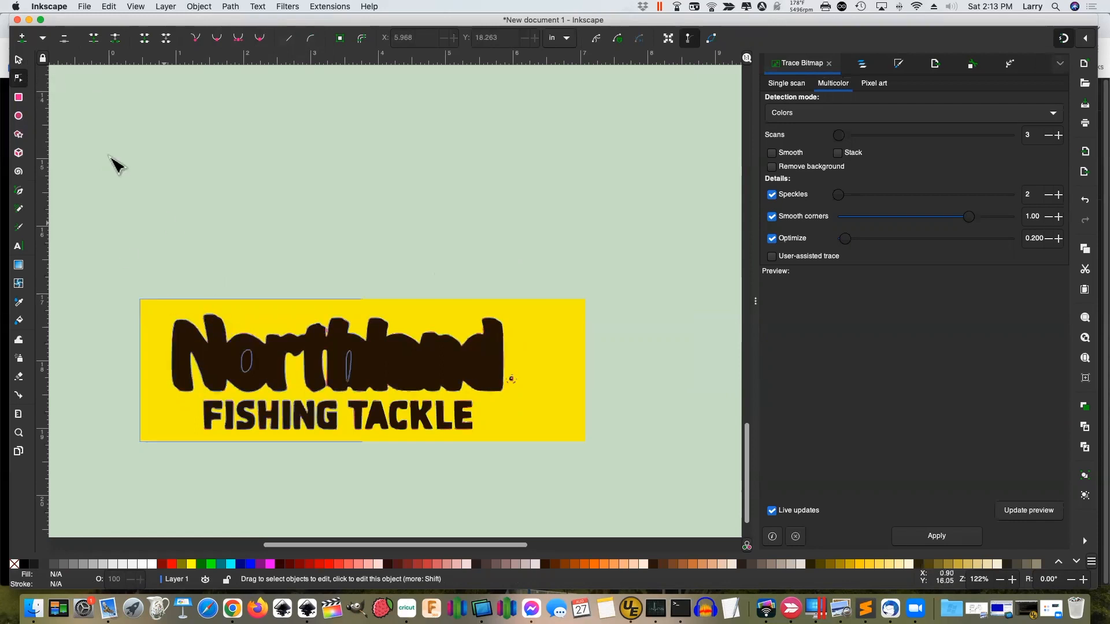
Shift the traced logo group down and right, then open the Layers and Objects panel
click(16, 59)
mouse_move(483, 349)
mouse_down()
mouse_move(550, 248)
mouse_move(524, 372)
mouse_move(500, 361)
mouse_up()
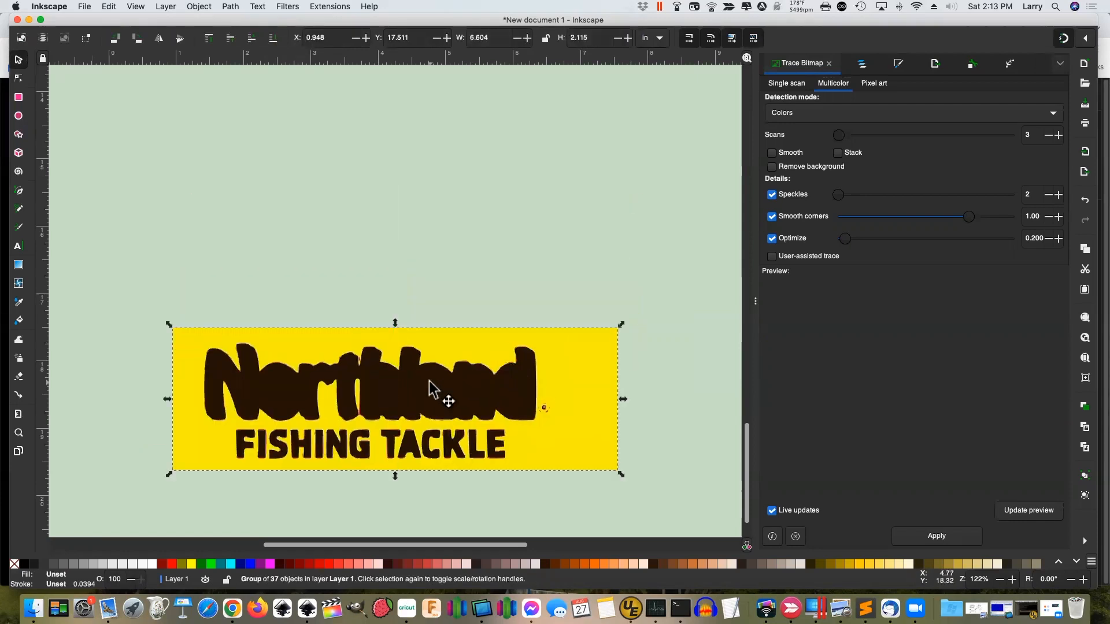
click(19, 79)
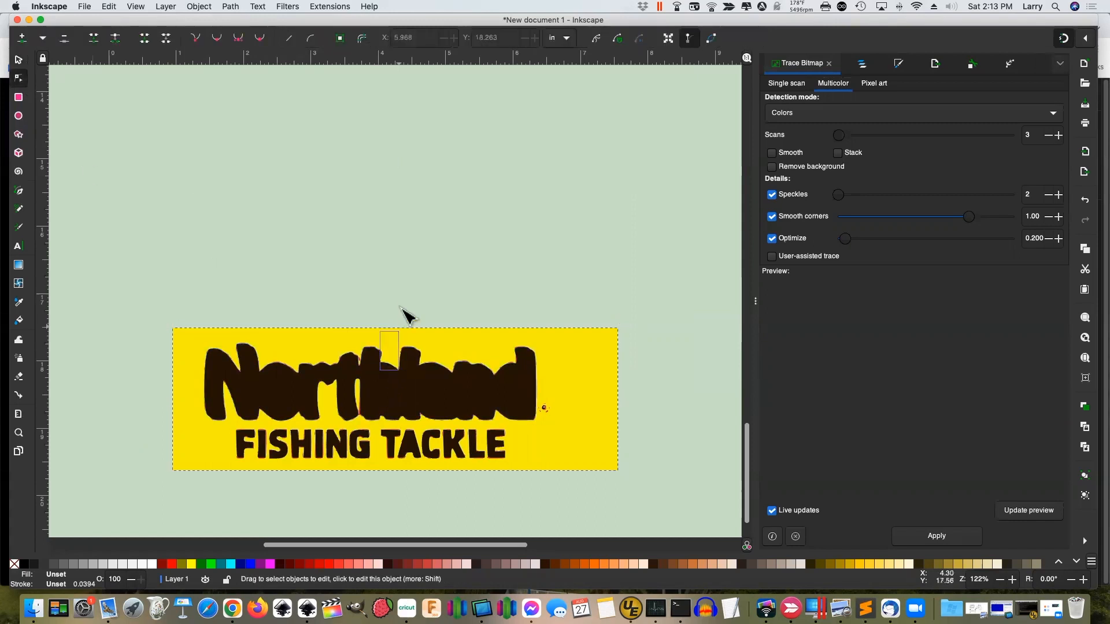
click(376, 355)
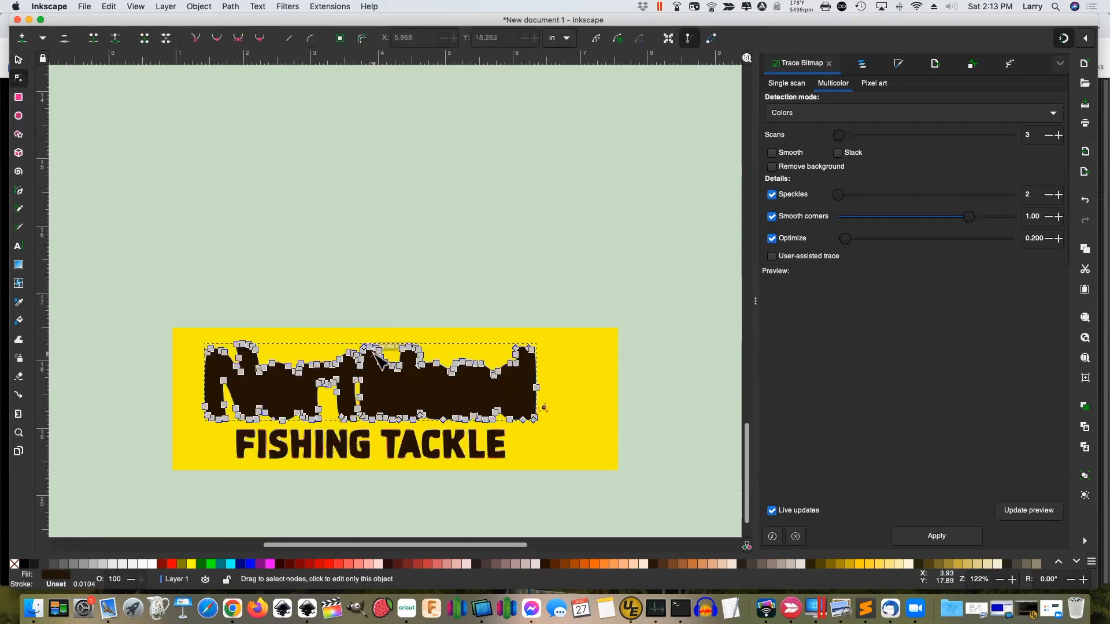
key(shift)
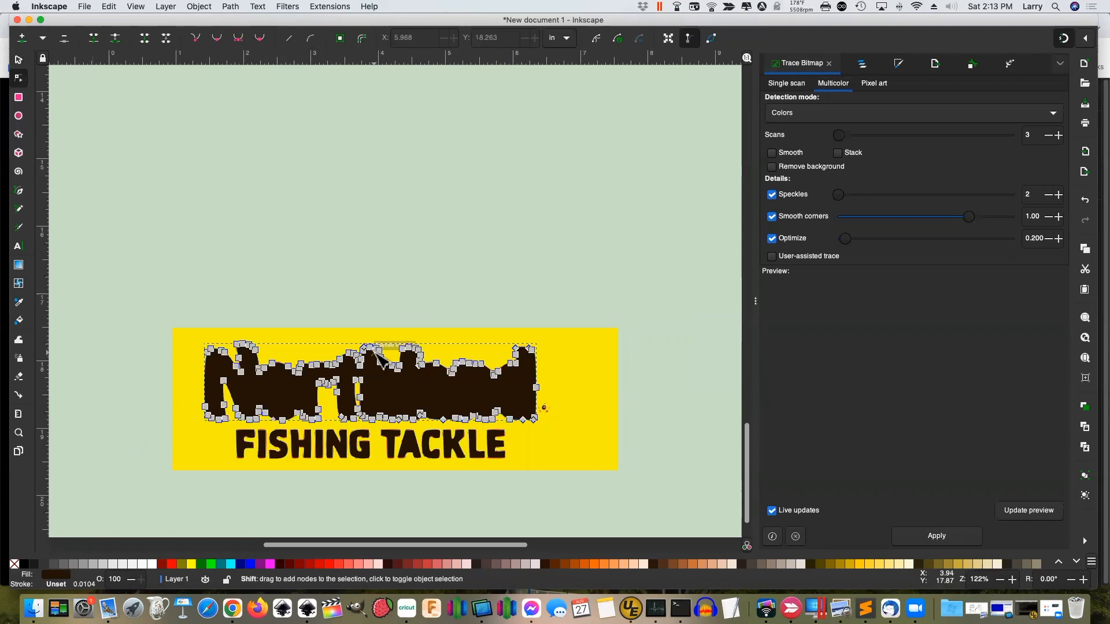
click(377, 348)
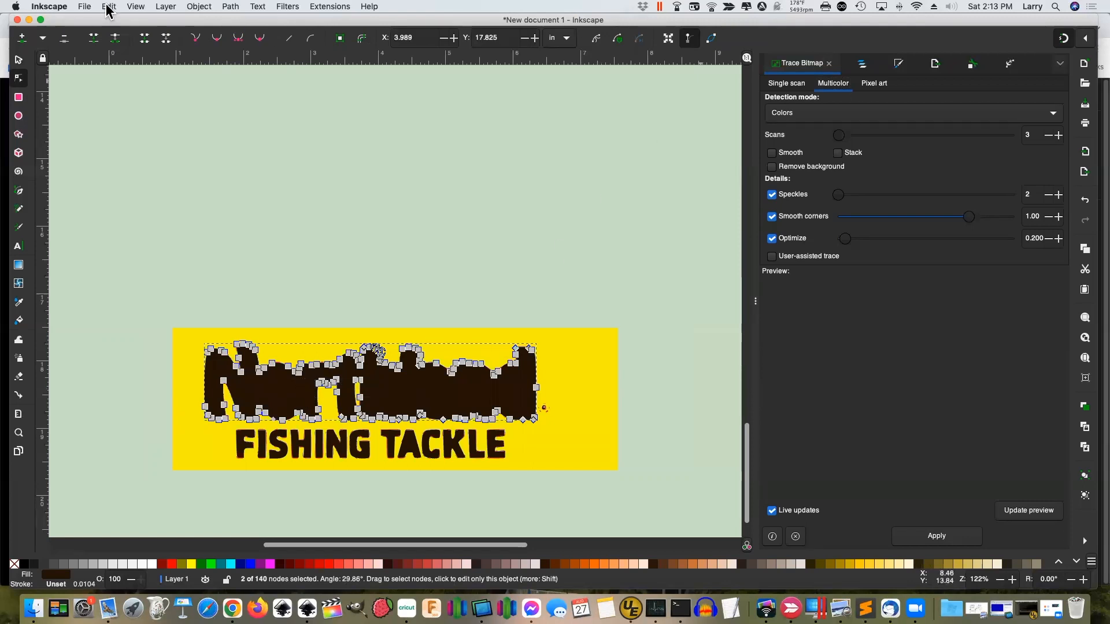
click(164, 8)
click(192, 21)
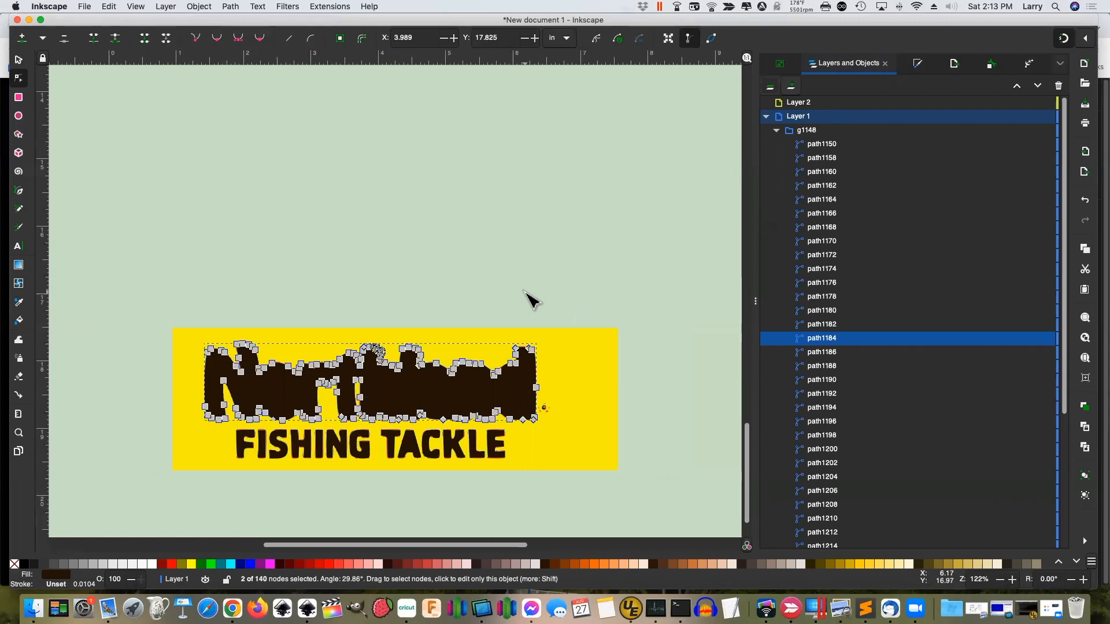
Undo the break-apart so g1148 has three paths, and hide the red lettering path1152
key(super+z)
key(super+z)
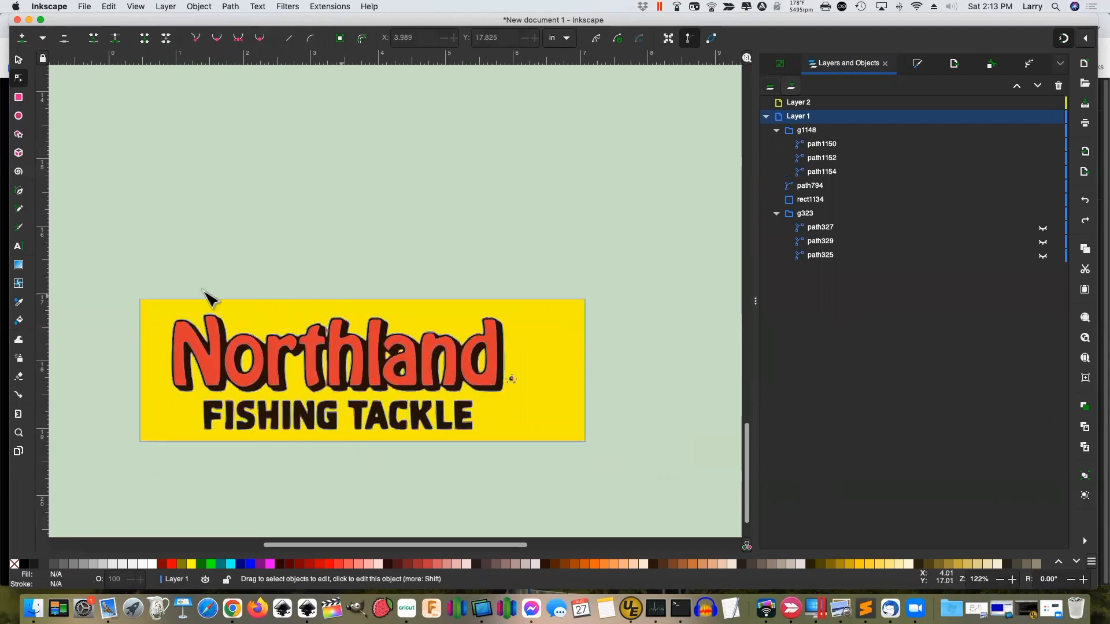
drag(123, 272, 608, 466)
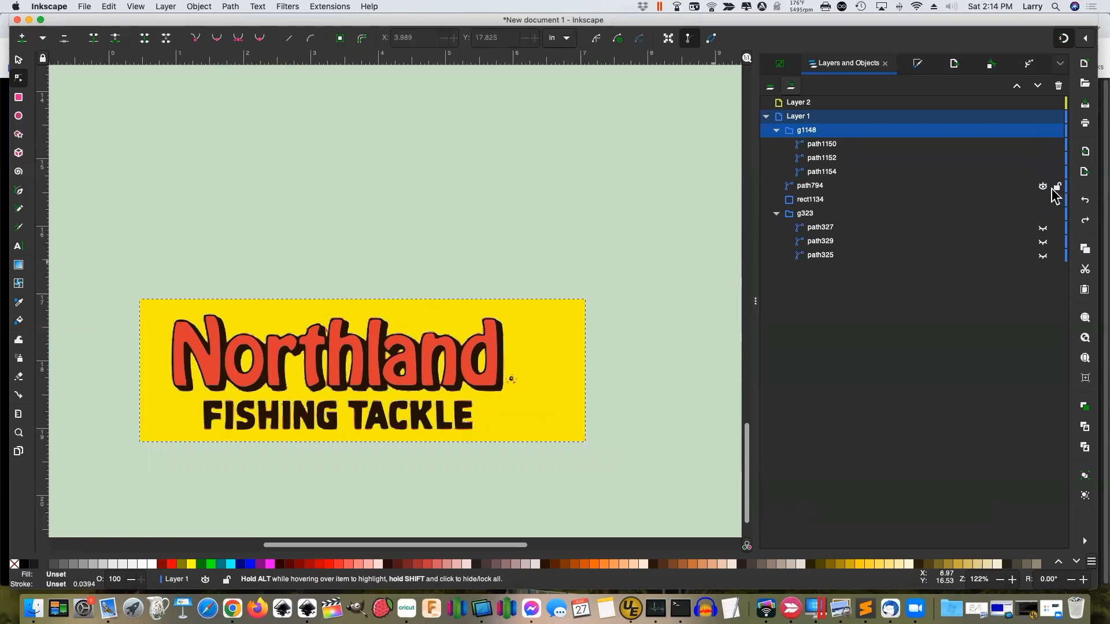
click(854, 188)
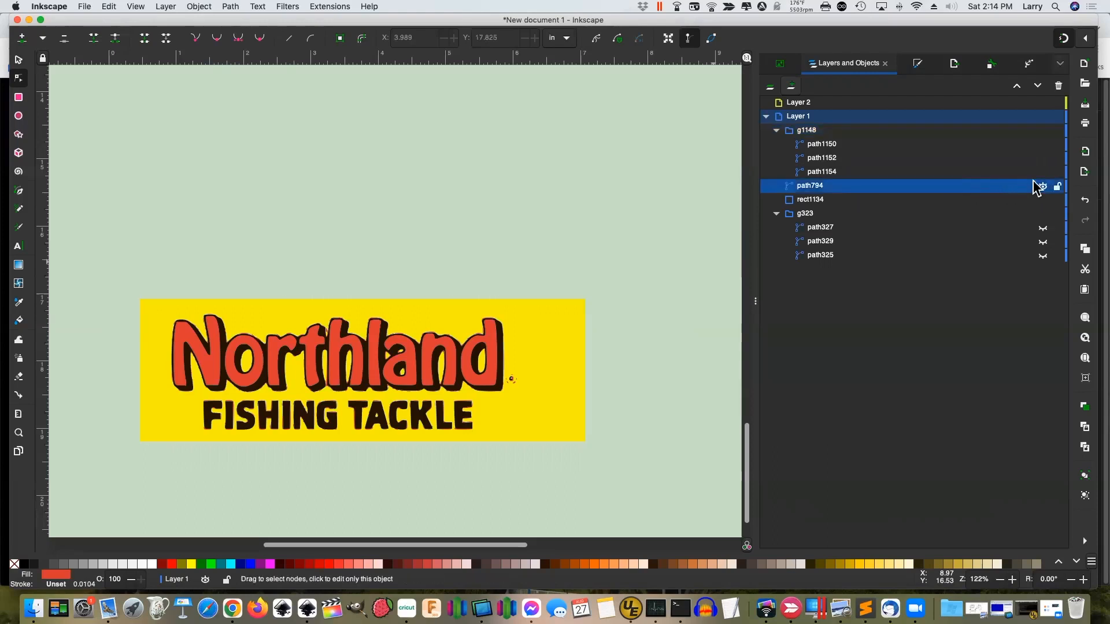
click(530, 352)
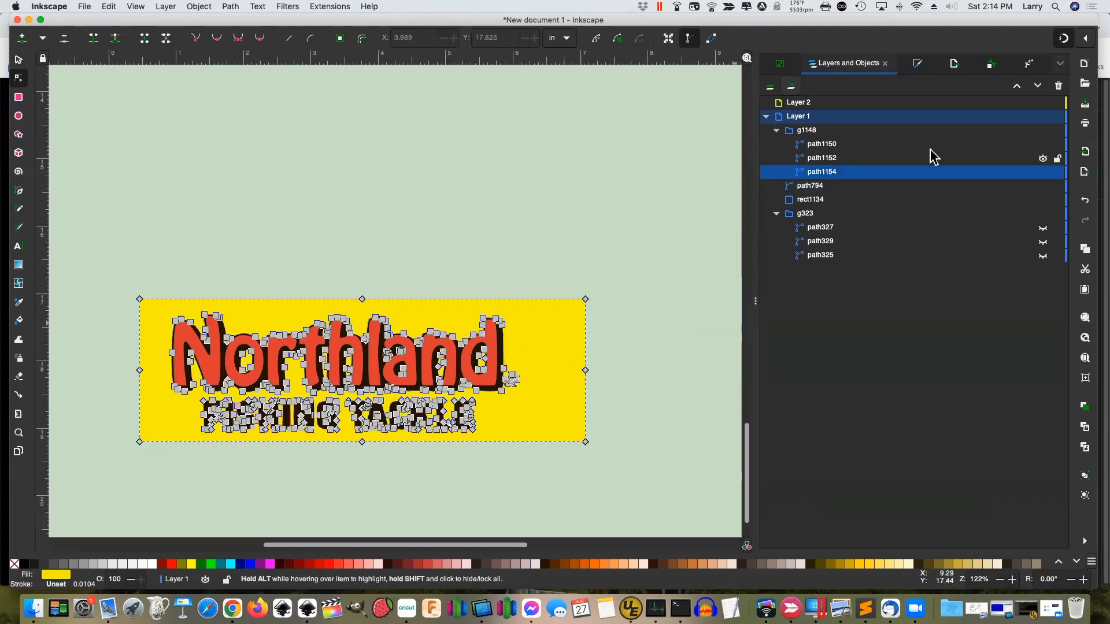
click(1043, 157)
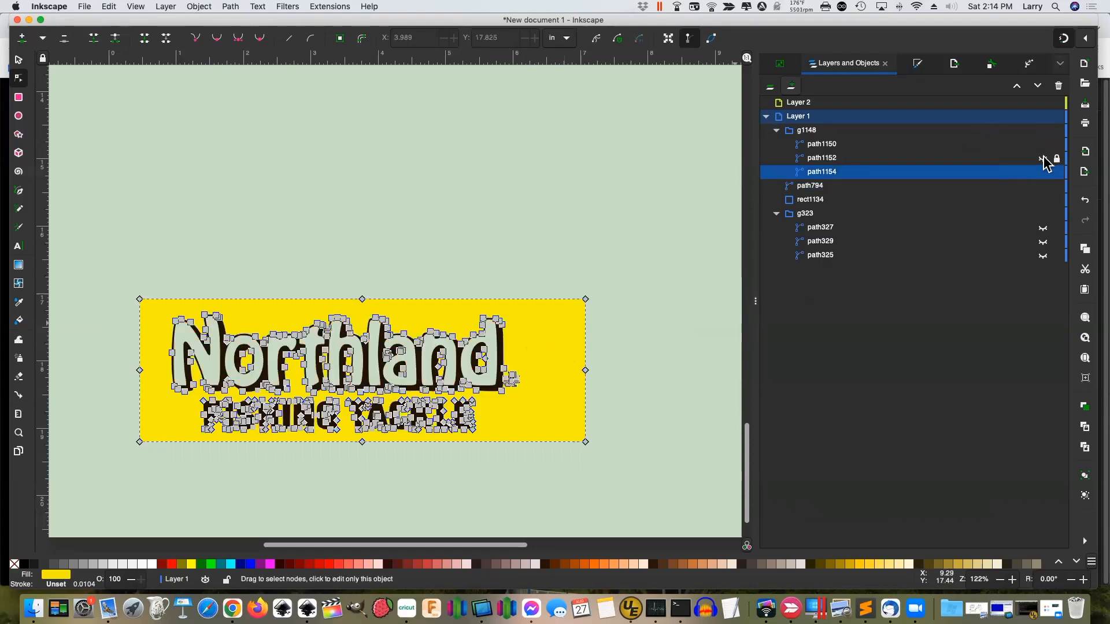
click(807, 132)
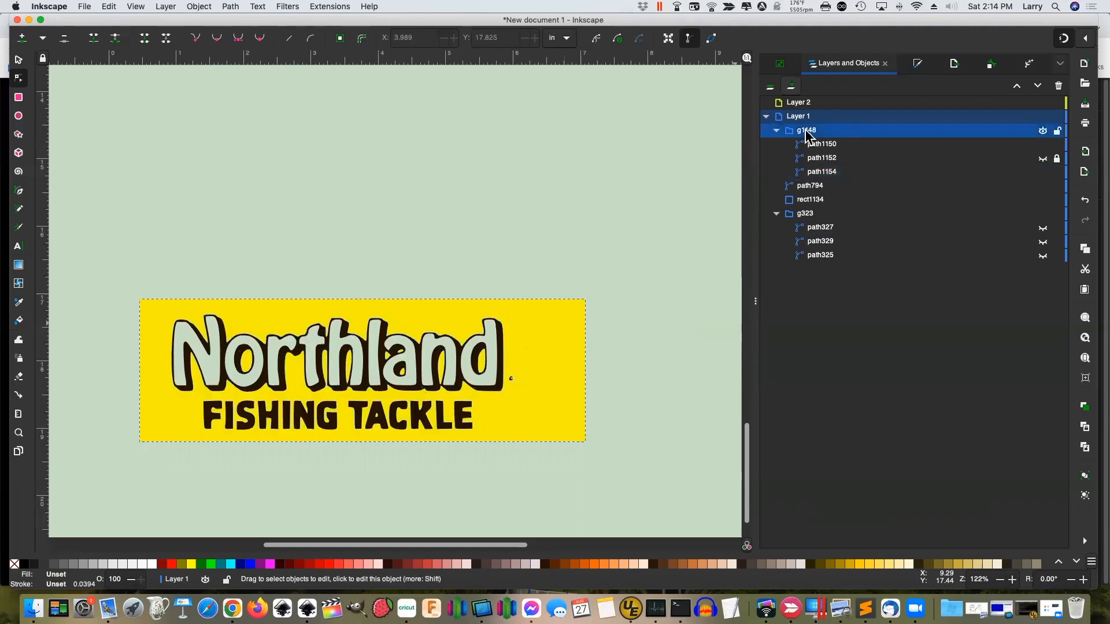
Move the g1148 trace group onto Layer 2
right_click(807, 133)
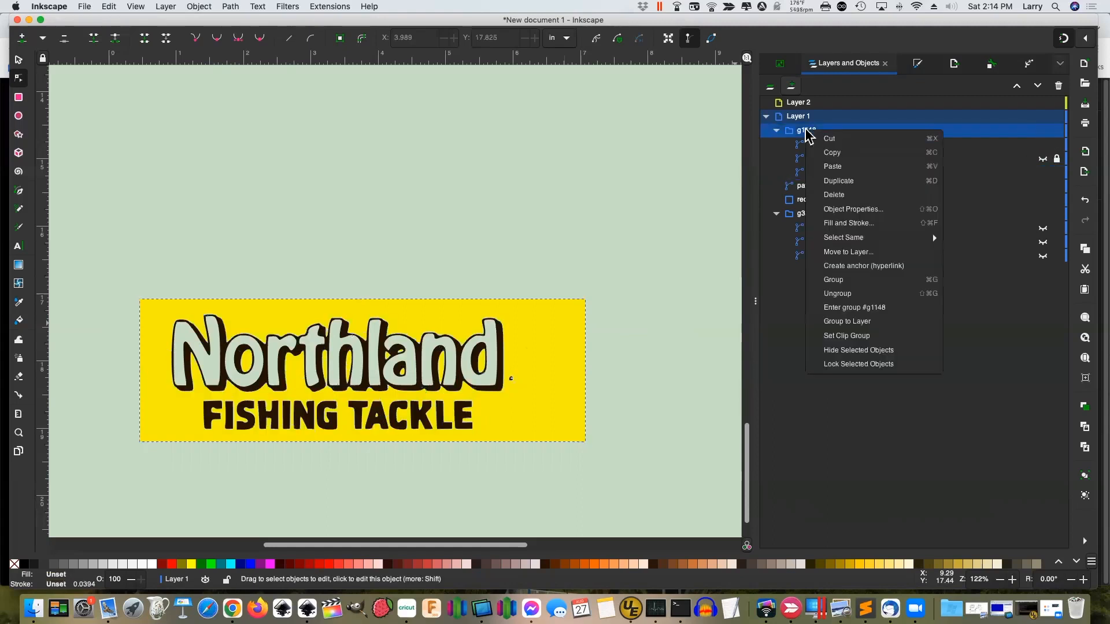
click(849, 254)
click(585, 254)
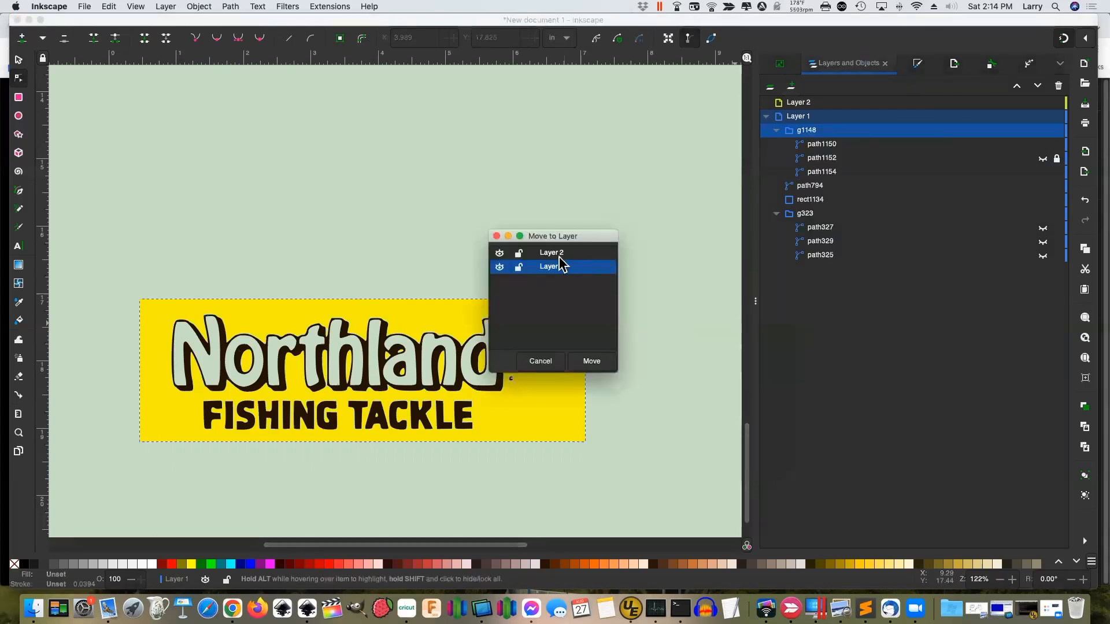
click(592, 362)
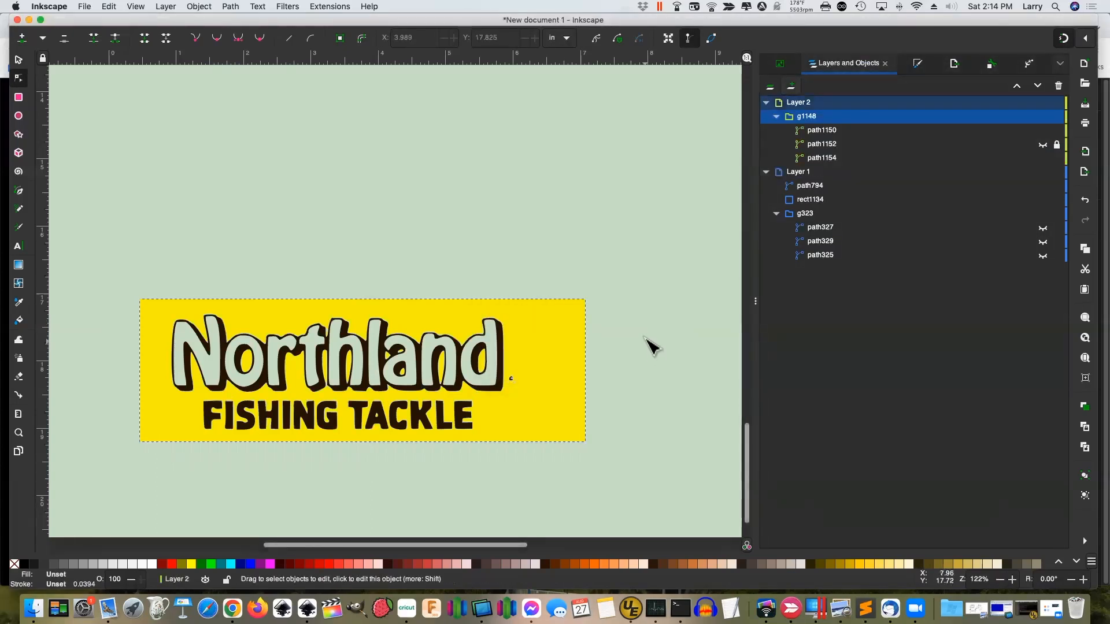
Keep the red and yellow trace paths hidden so only the dark outline shows, and lock path1152
click(1043, 145)
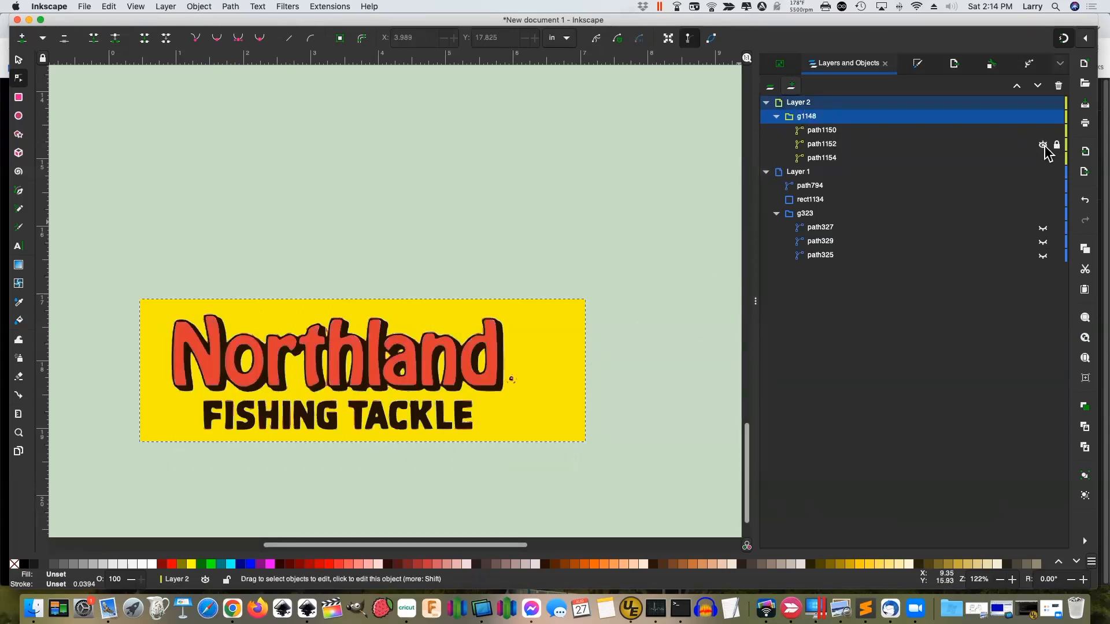
click(1044, 146)
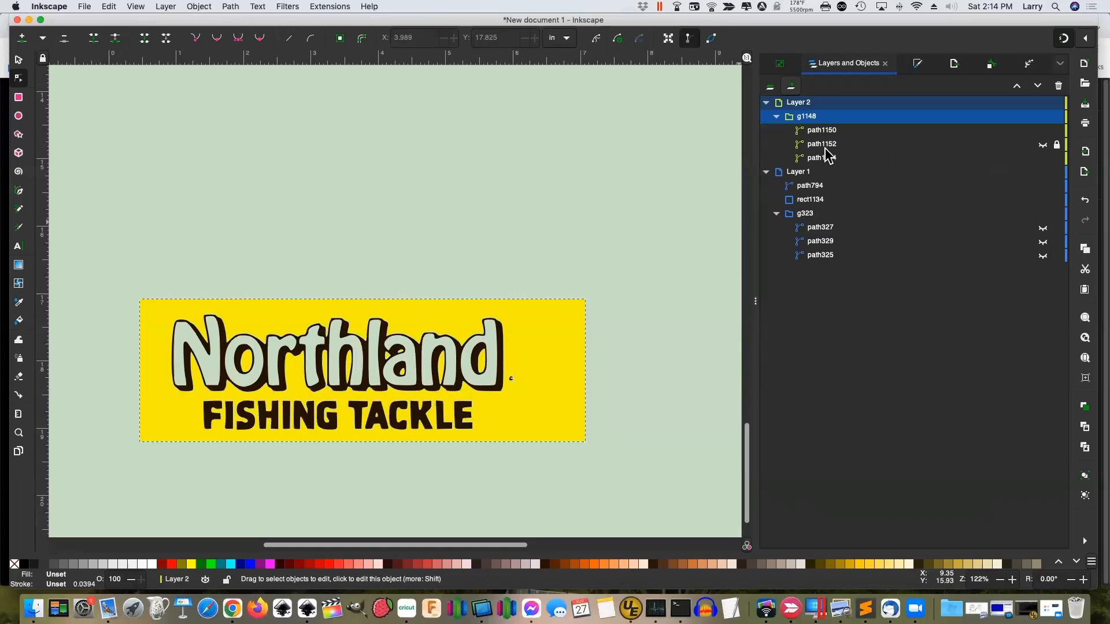
click(826, 150)
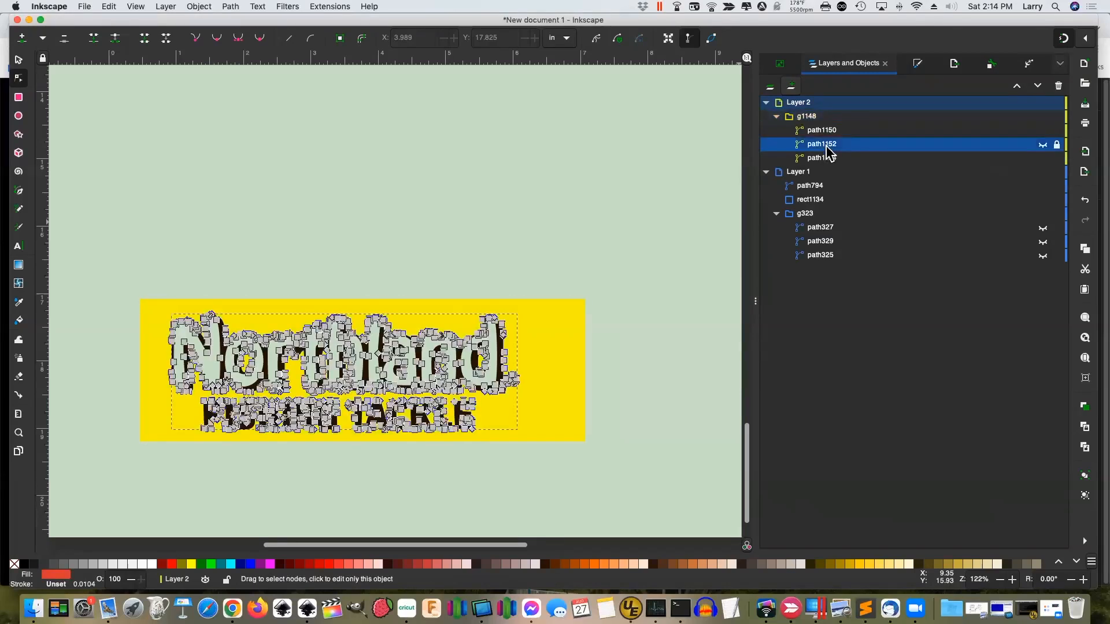
click(718, 190)
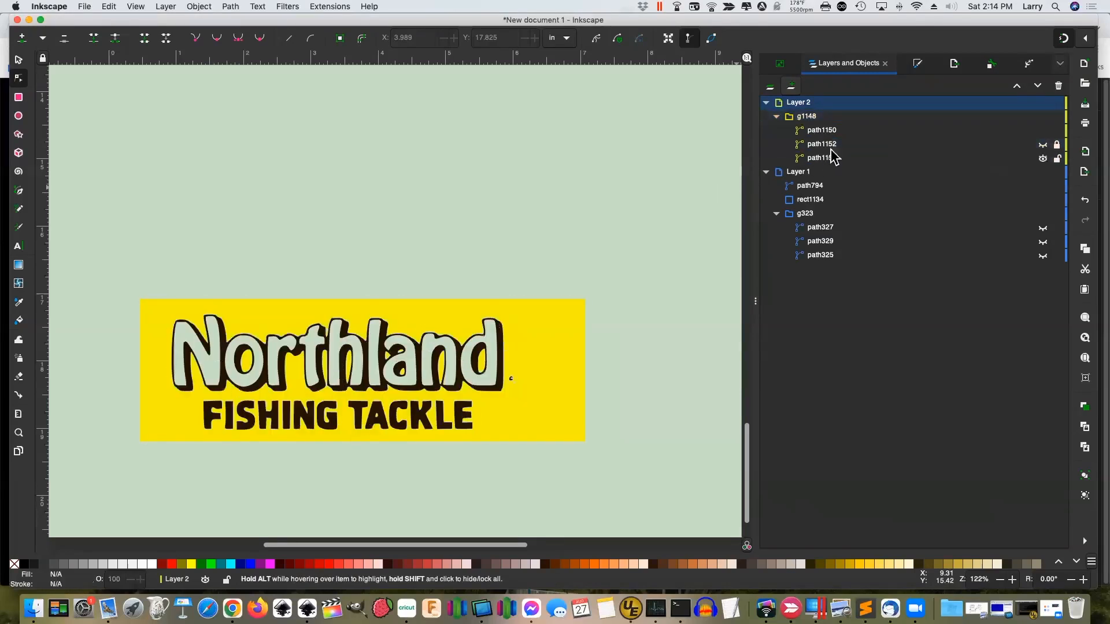
click(1043, 131)
click(1043, 131)
click(1055, 145)
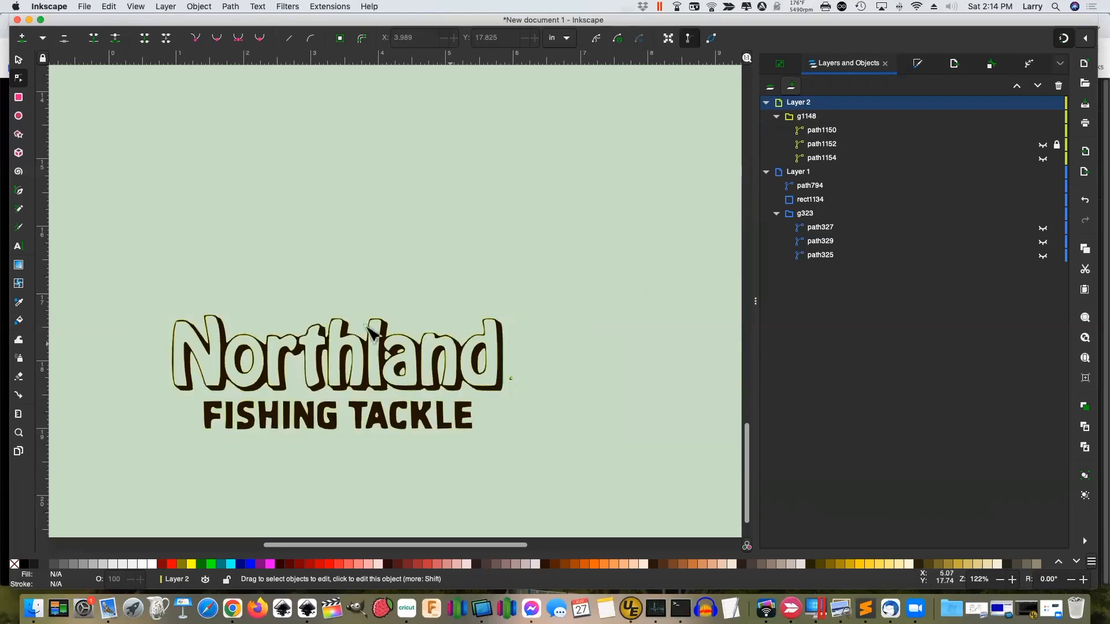
Select the g1148 trace group and attempt a path union, then clear the selection
drag(148, 304, 535, 445)
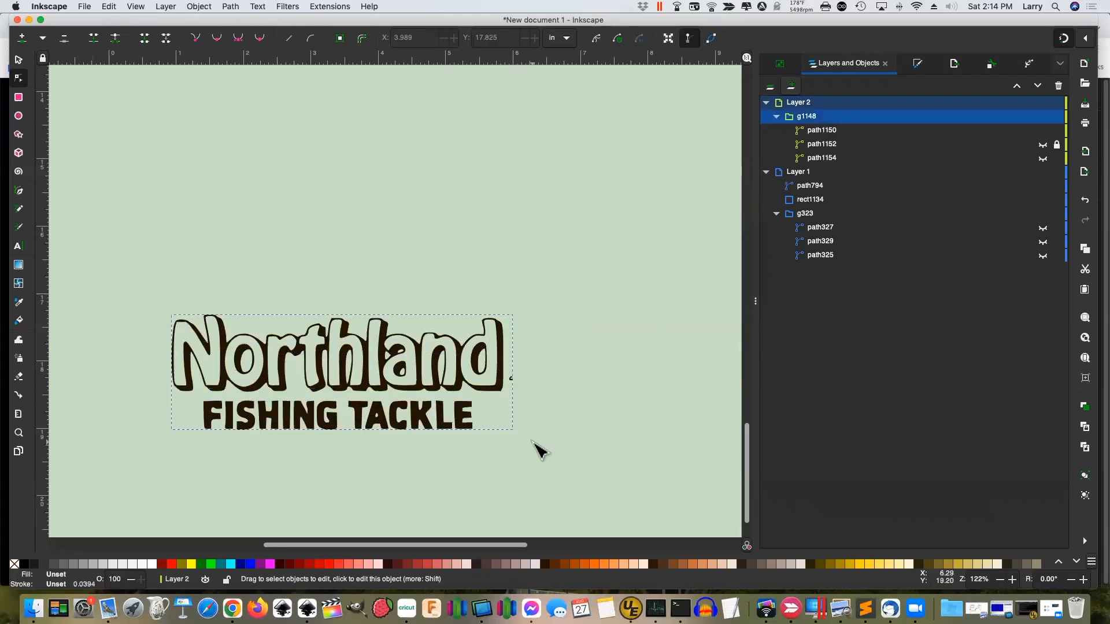
click(232, 7)
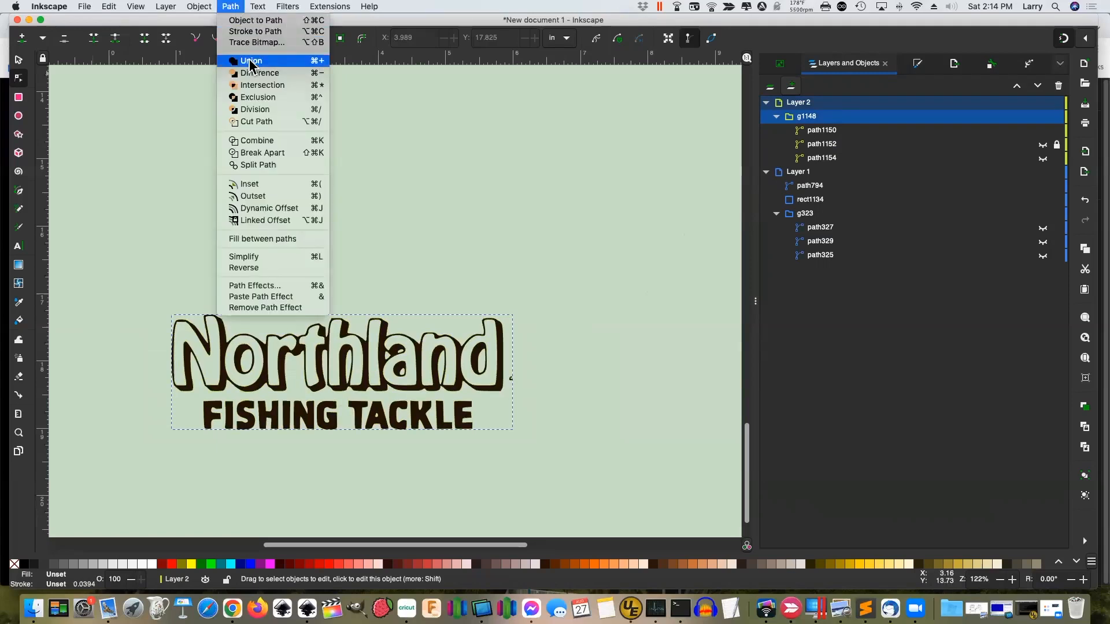
click(250, 62)
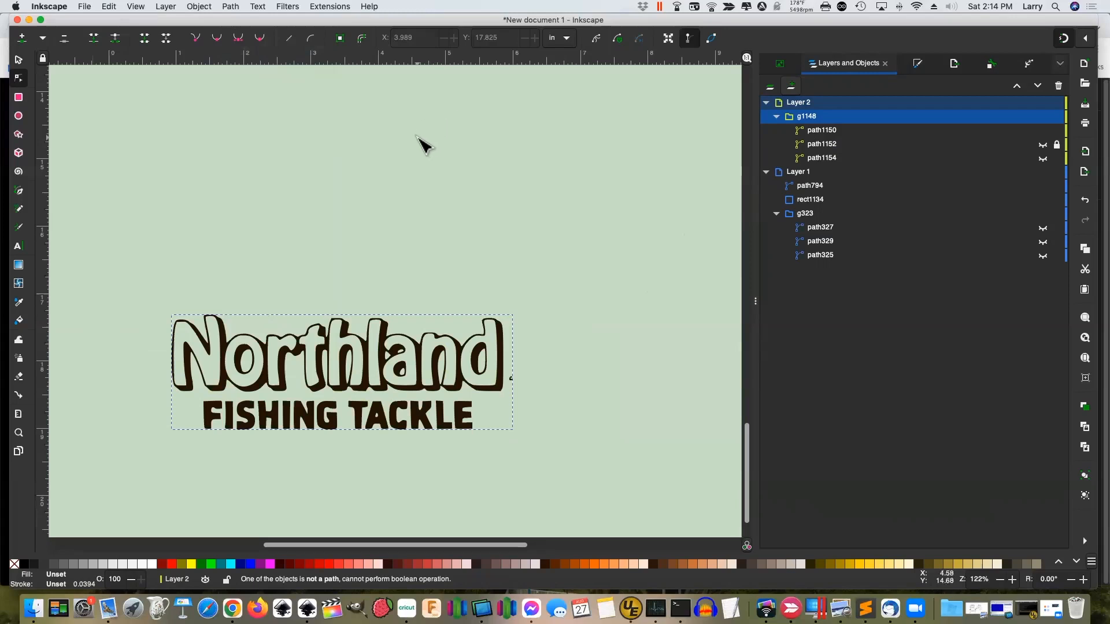
click(866, 104)
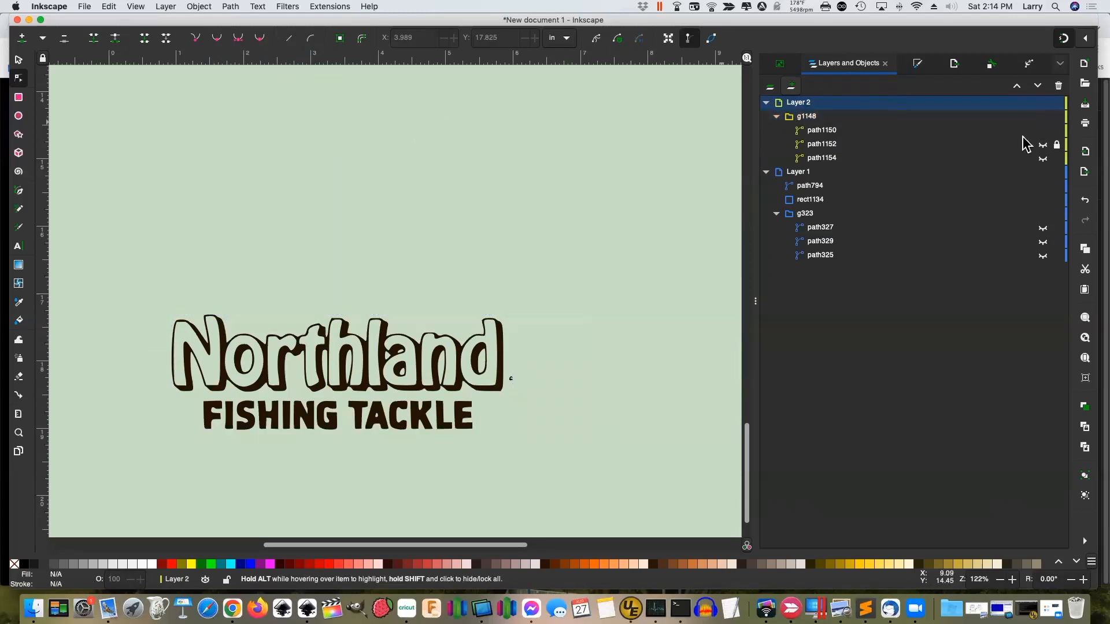
Unhide the red trace path path1152 and delete it
click(1043, 146)
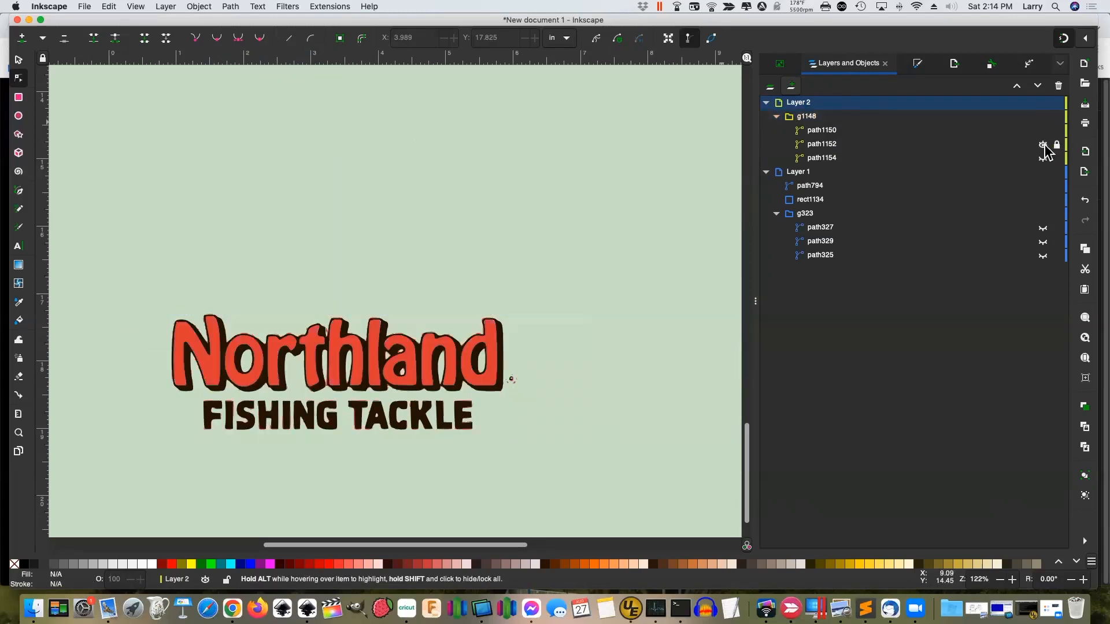
click(828, 147)
right_click(830, 148)
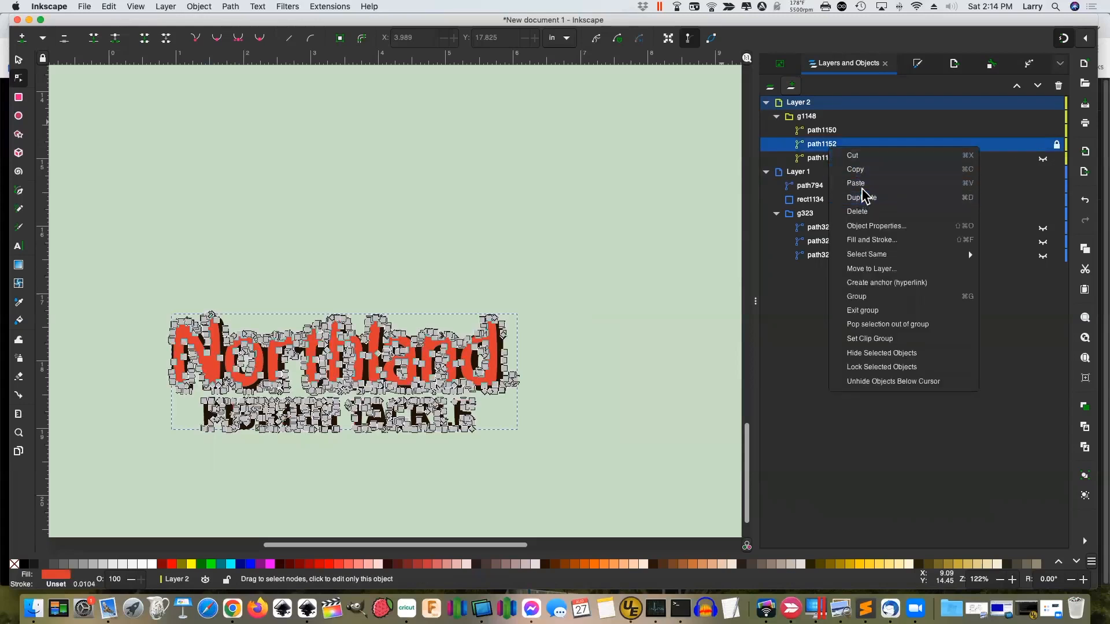
click(861, 211)
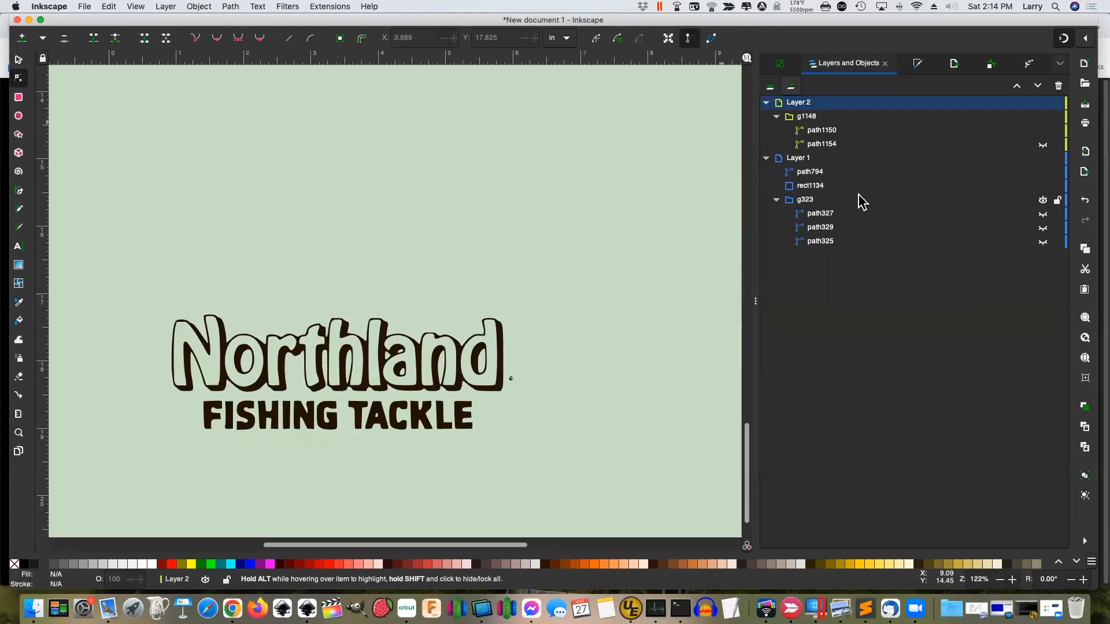
Delete the yellow background trace path path1154, leaving the dark outline path1150 selected
click(826, 151)
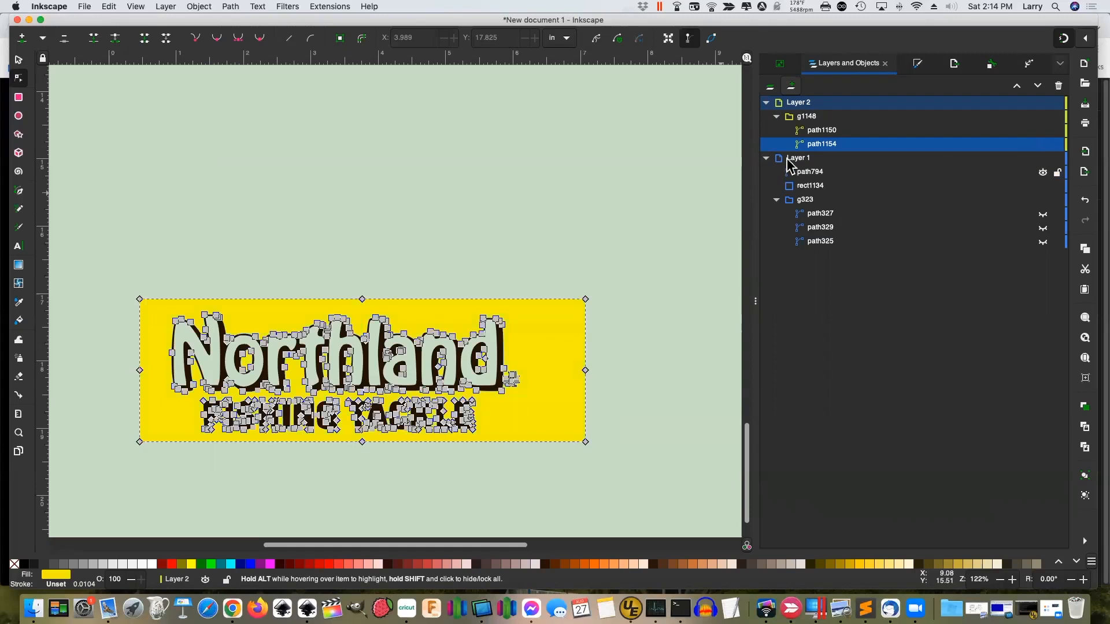
right_click(815, 145)
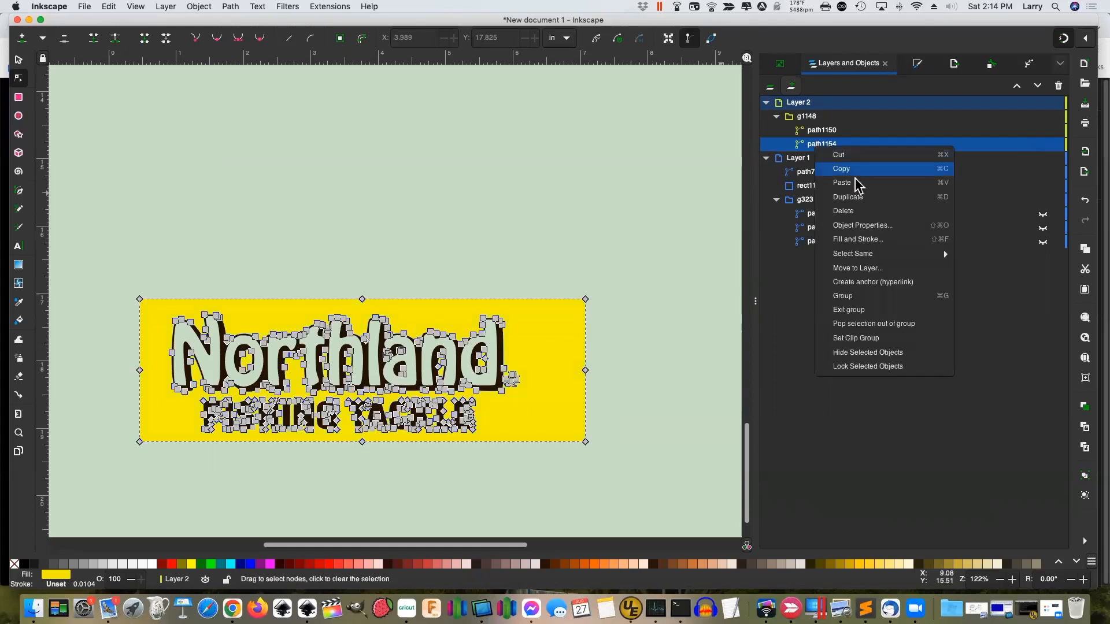
click(855, 211)
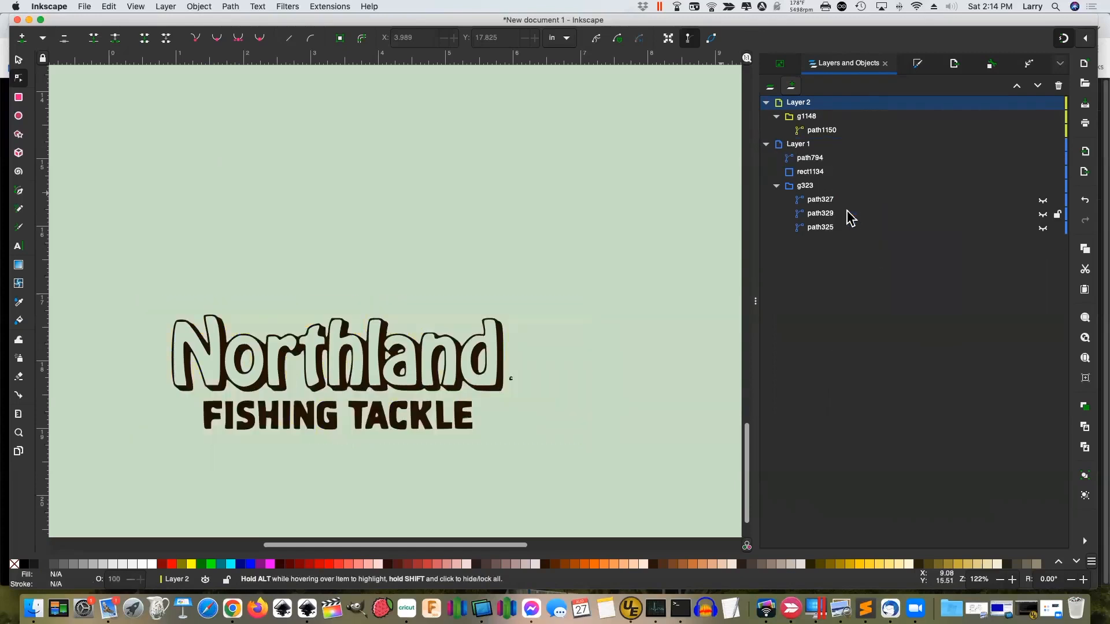
click(822, 131)
Move the dark outline path1150 into Layer 1 and drag it up toward the Northland logo
click(647, 173)
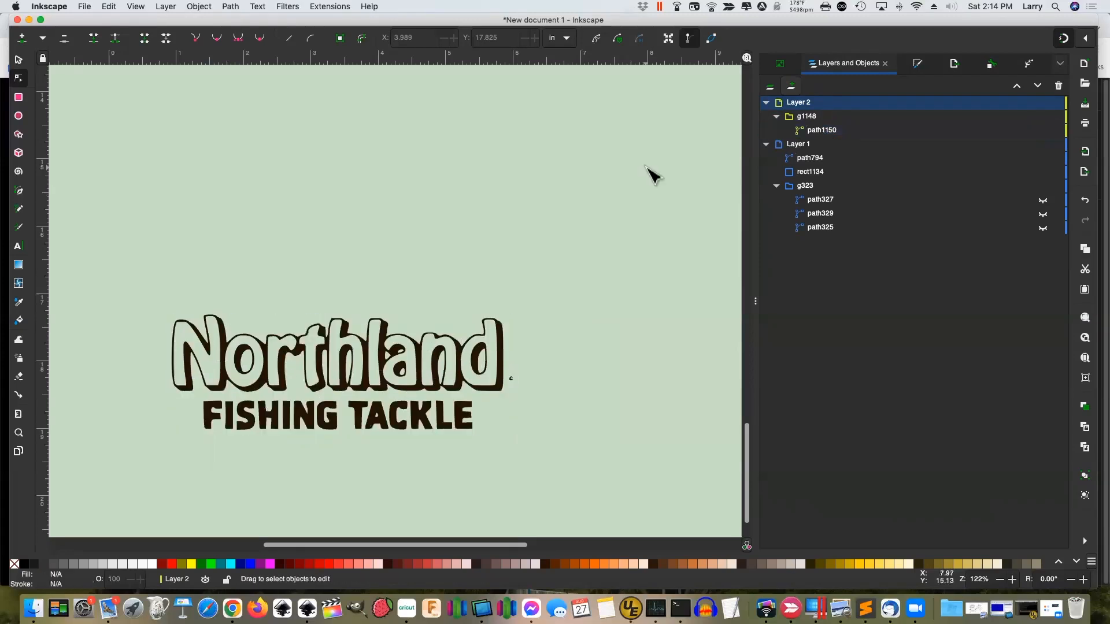
click(821, 130)
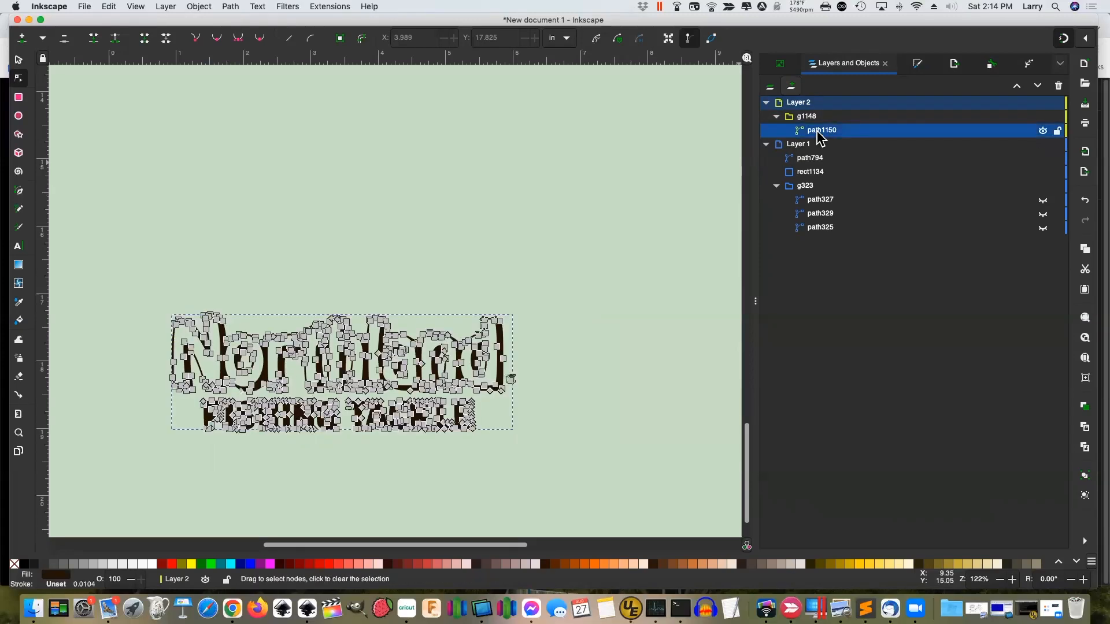
right_click(817, 133)
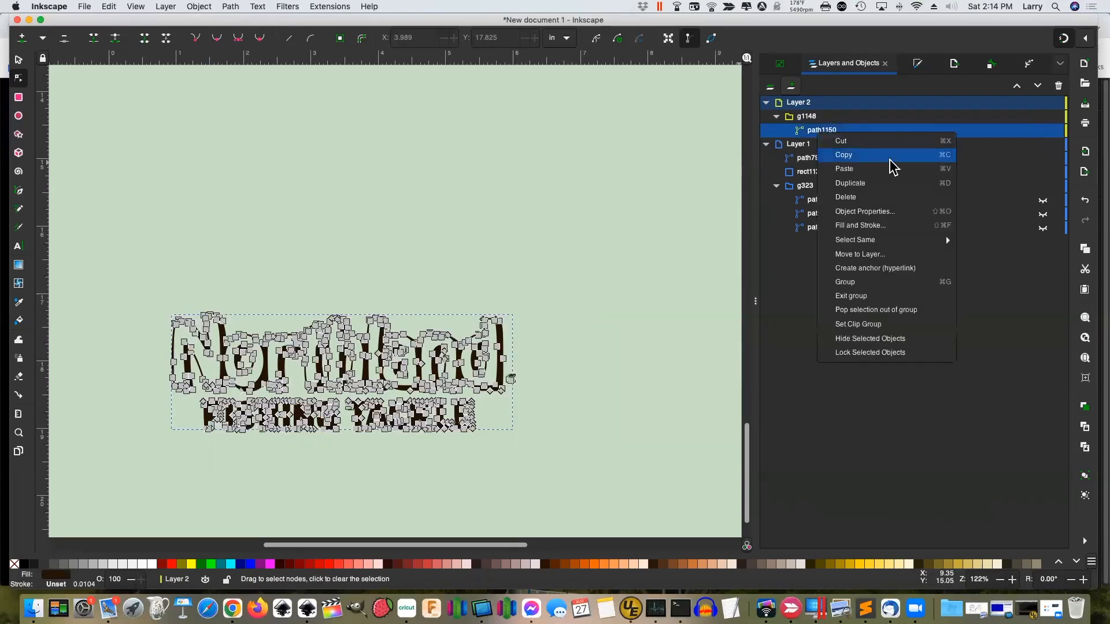
click(866, 255)
click(555, 268)
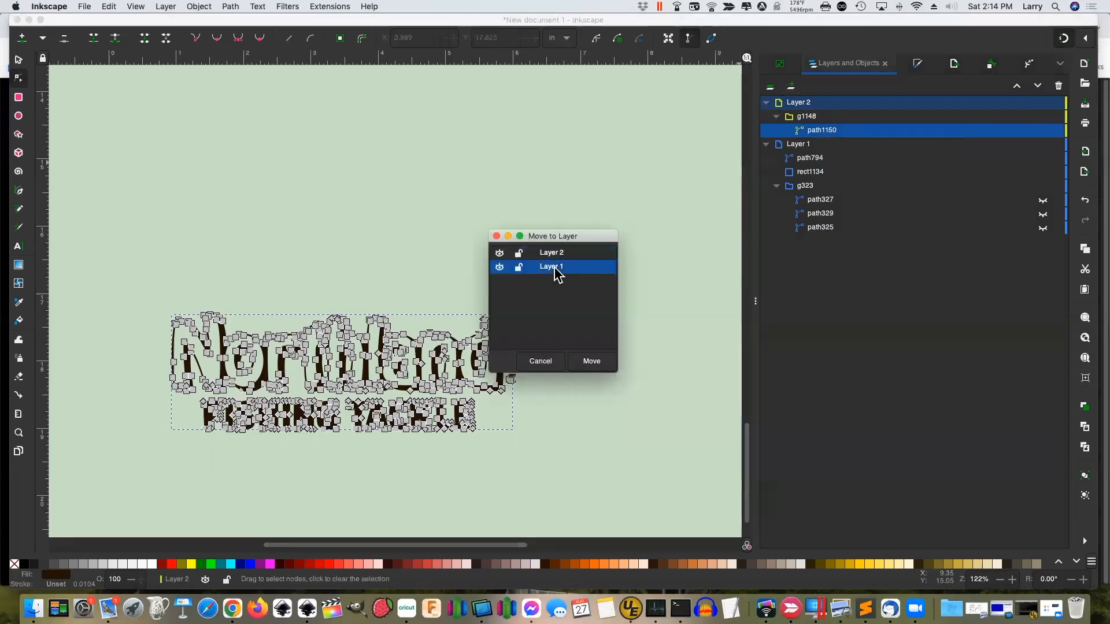
click(592, 363)
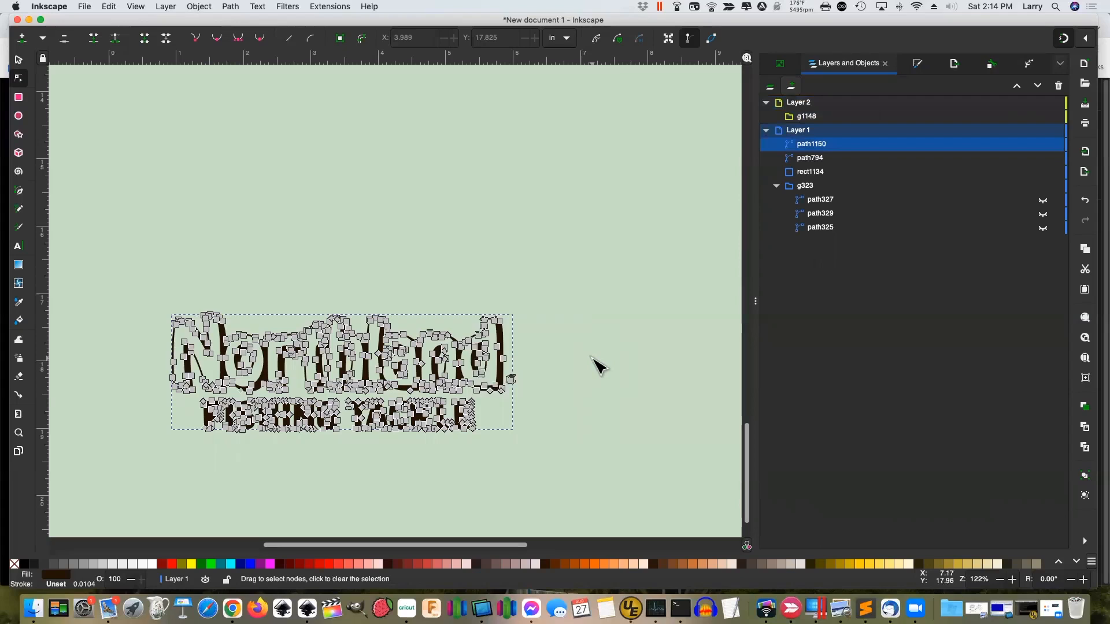
click(17, 59)
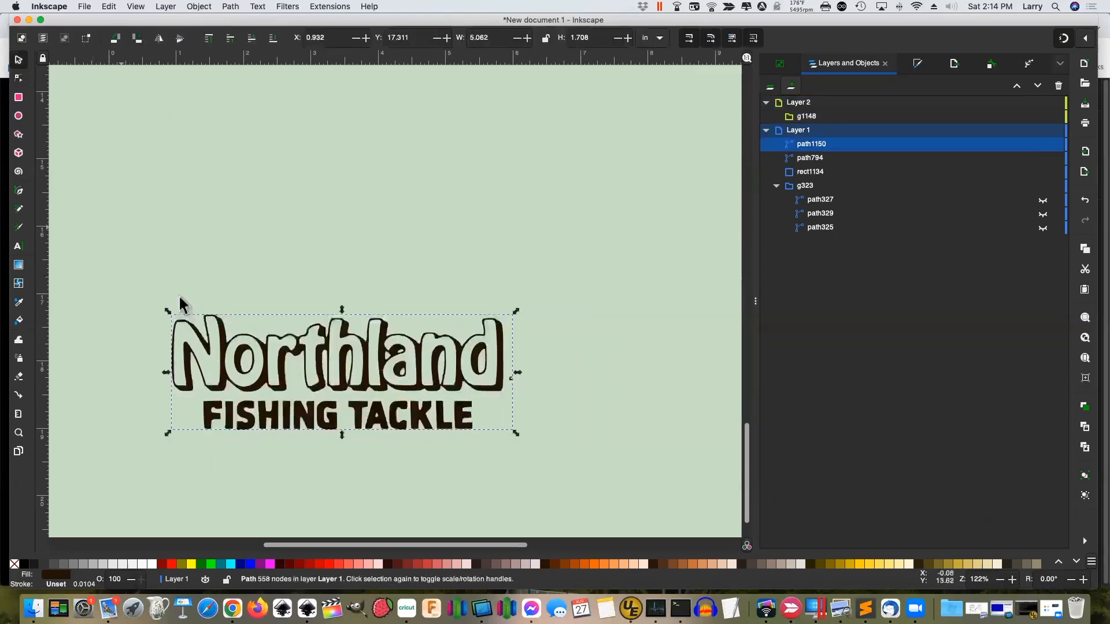
drag(322, 365, 355, 107)
Drag the dark outline down over the red Northland lettering on the yellow logo
scroll(491, 288, up, 10)
scroll(489, 300, down, 10)
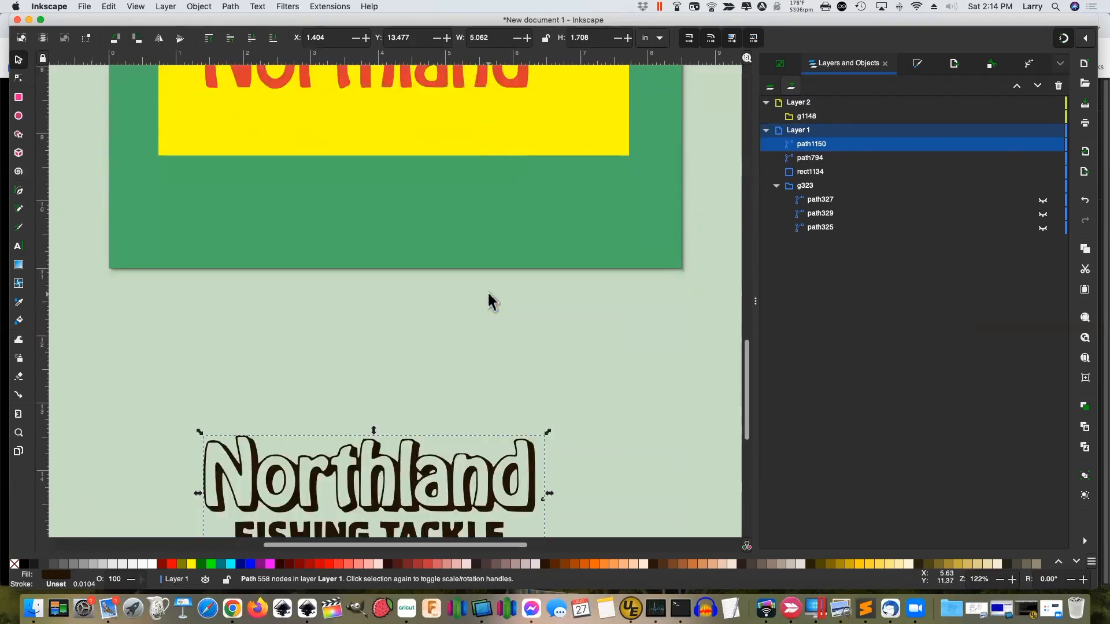
drag(380, 435, 404, 97)
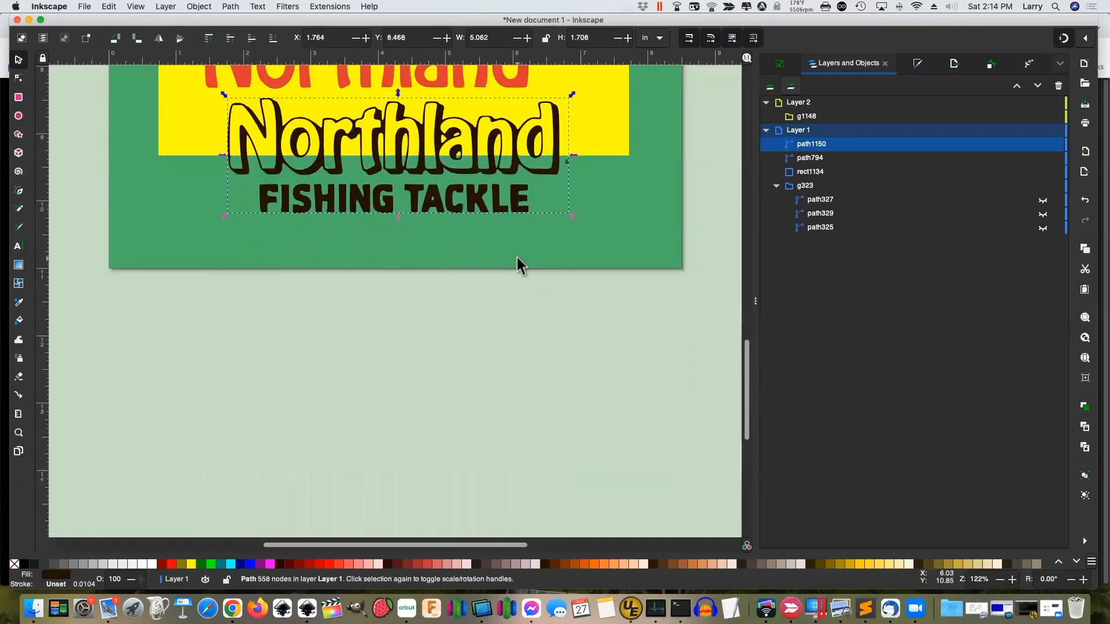
scroll(523, 269, up, 12)
drag(399, 458, 376, 387)
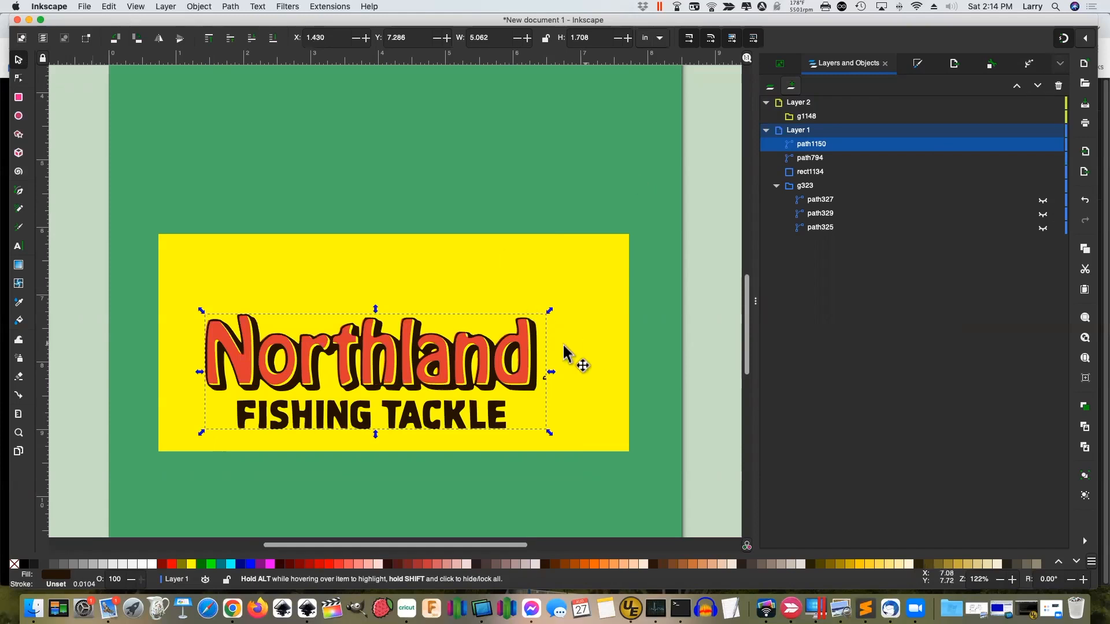
Zoom in on the logo and nudge the outline into alignment at X 1.399, Y 7.266
click(1087, 42)
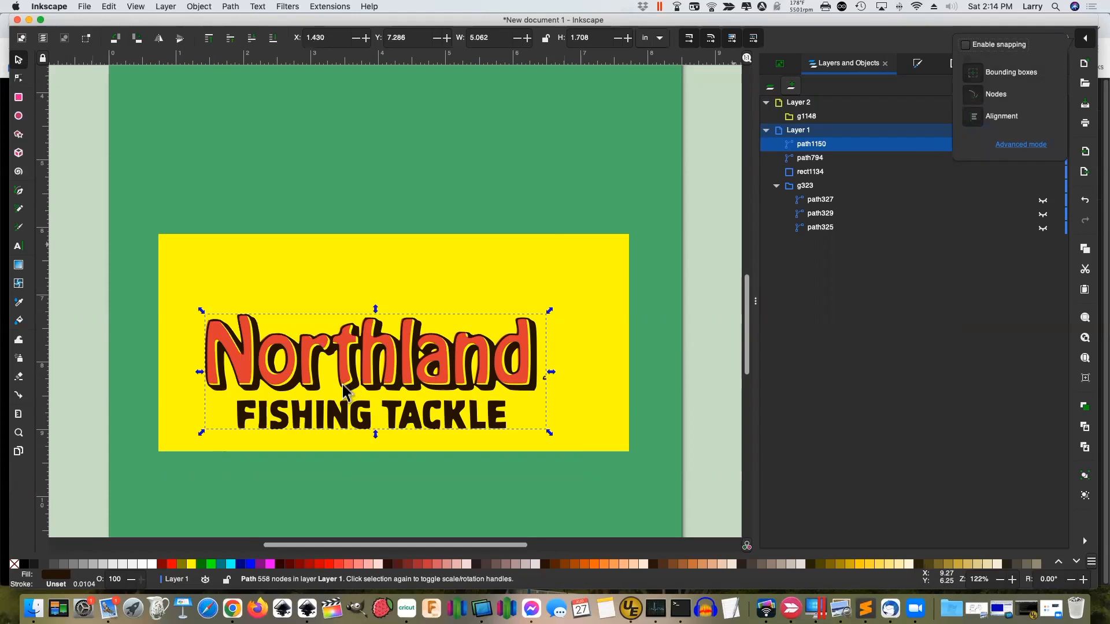
key(z)
drag(191, 294, 565, 457)
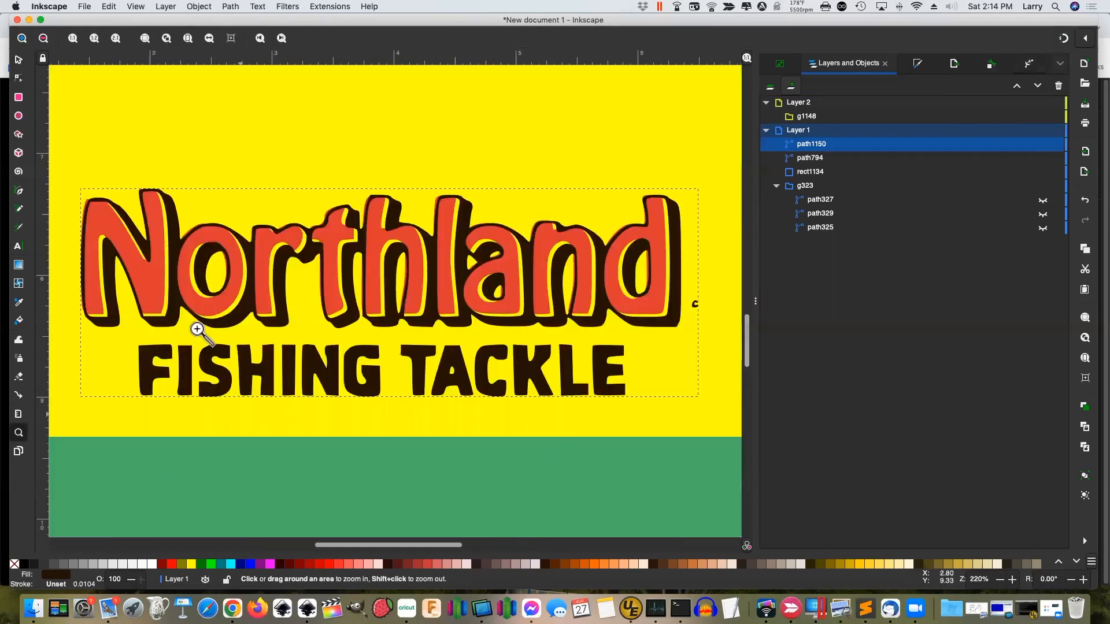
click(17, 59)
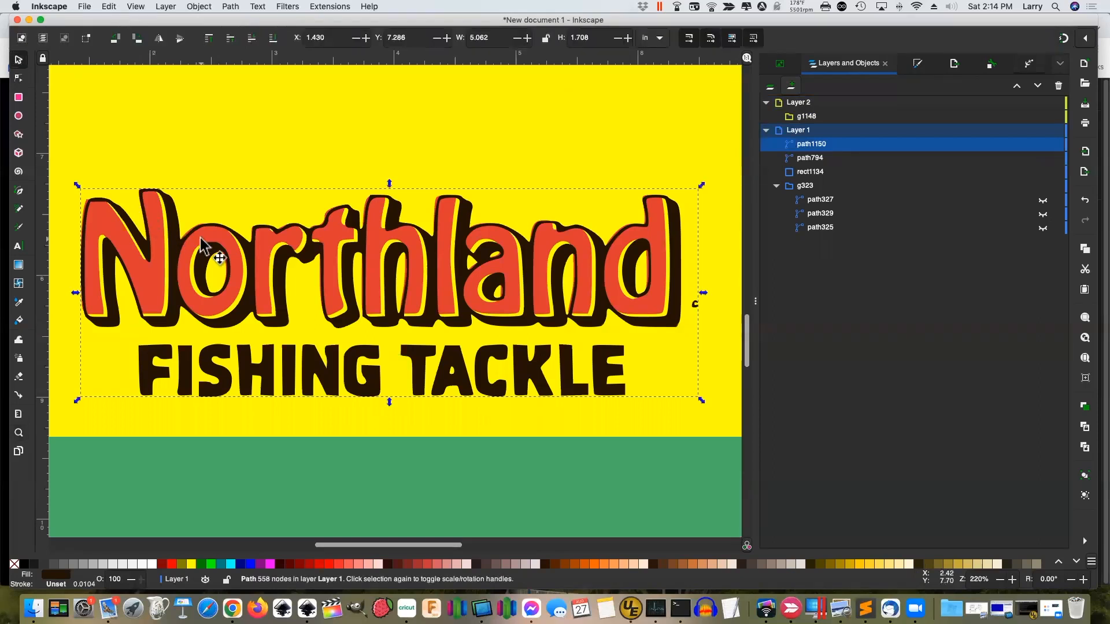
key(Right)
key(Right)
key(Right)
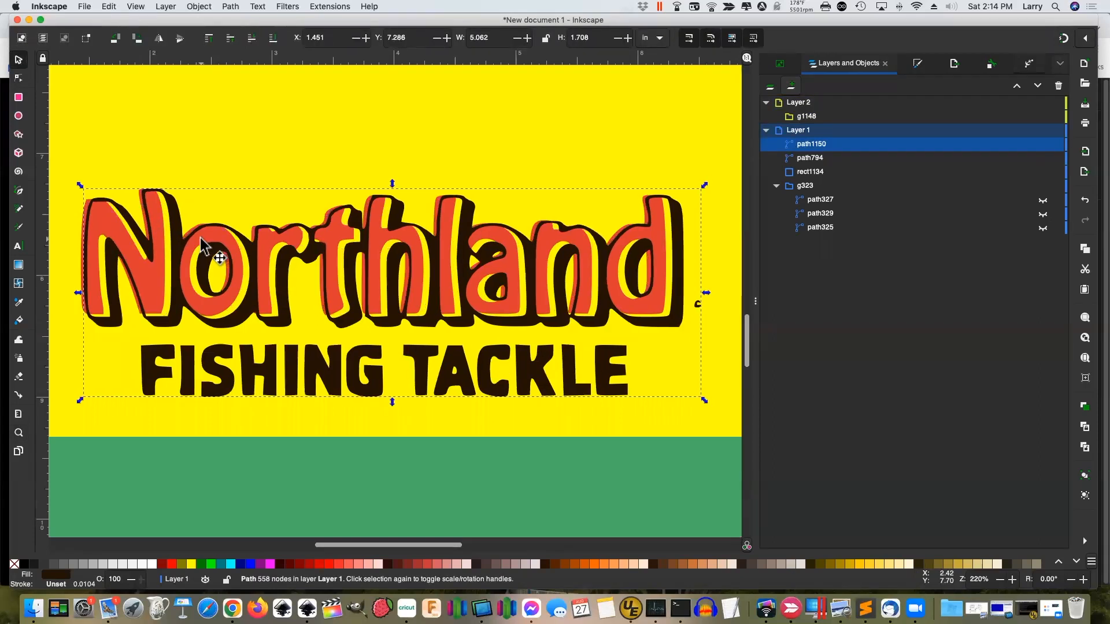
key(Left)
key(Left)
key(Left)
key(Left)
key(Left)
key(Left)
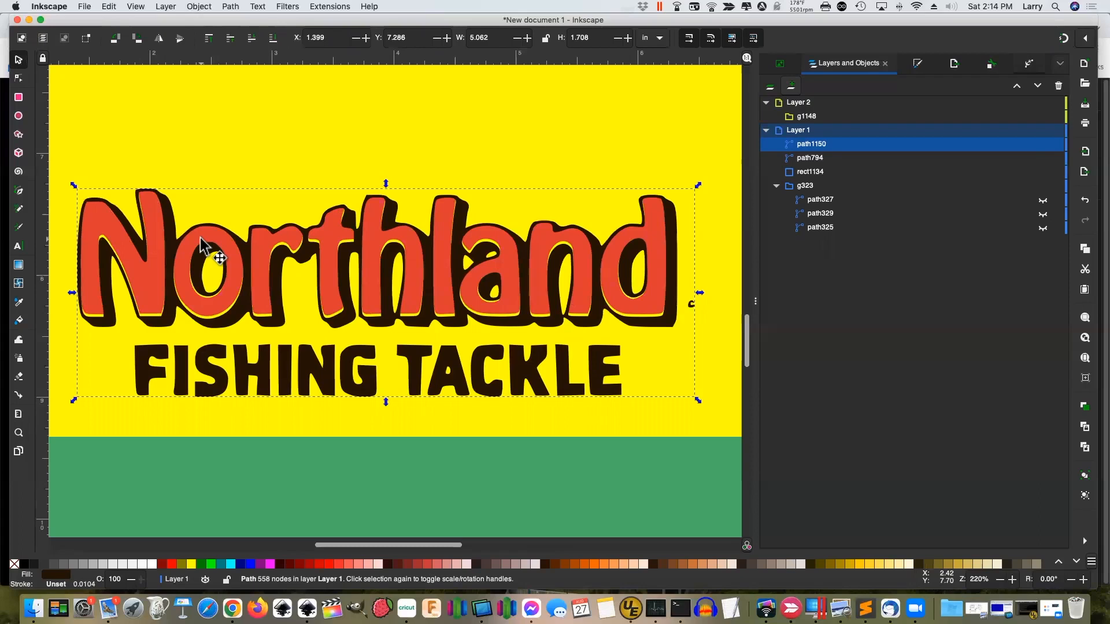
key(Up)
key(Up)
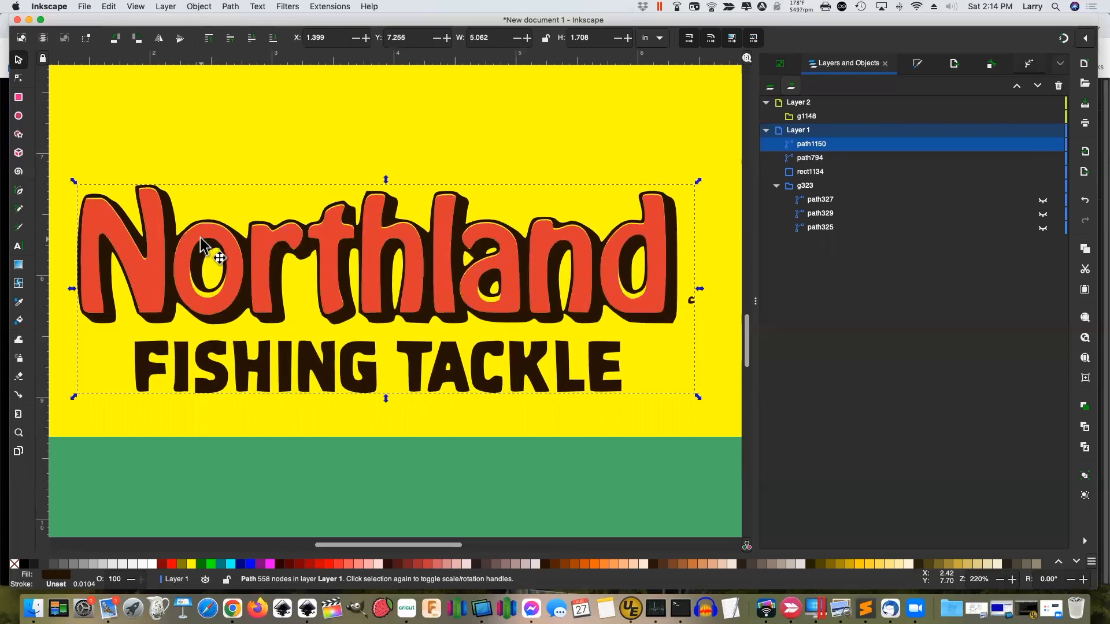
key(Down)
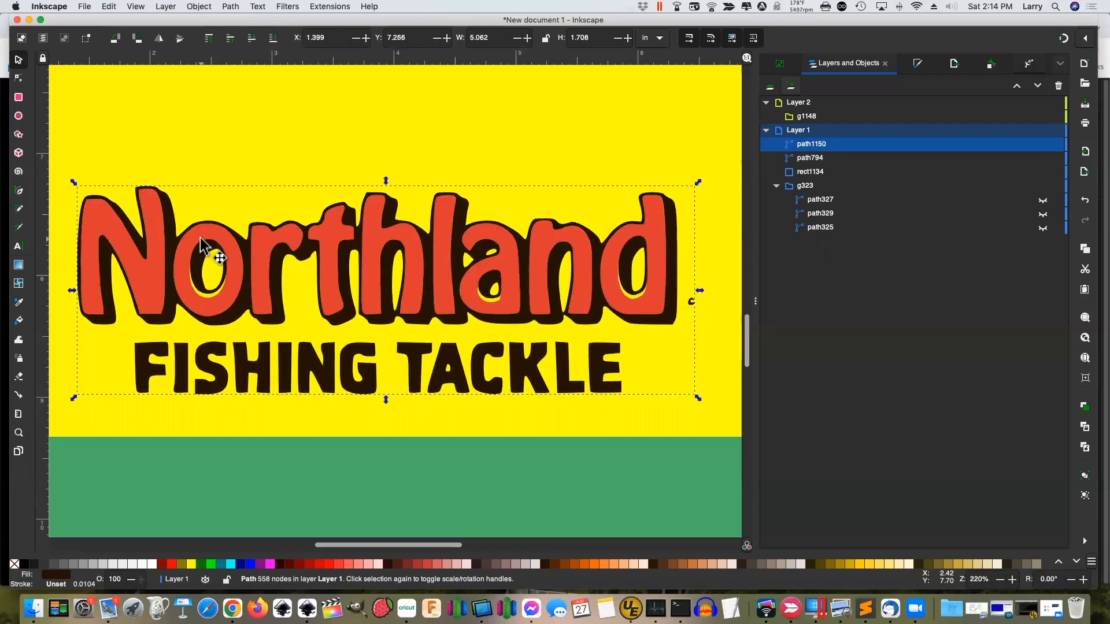
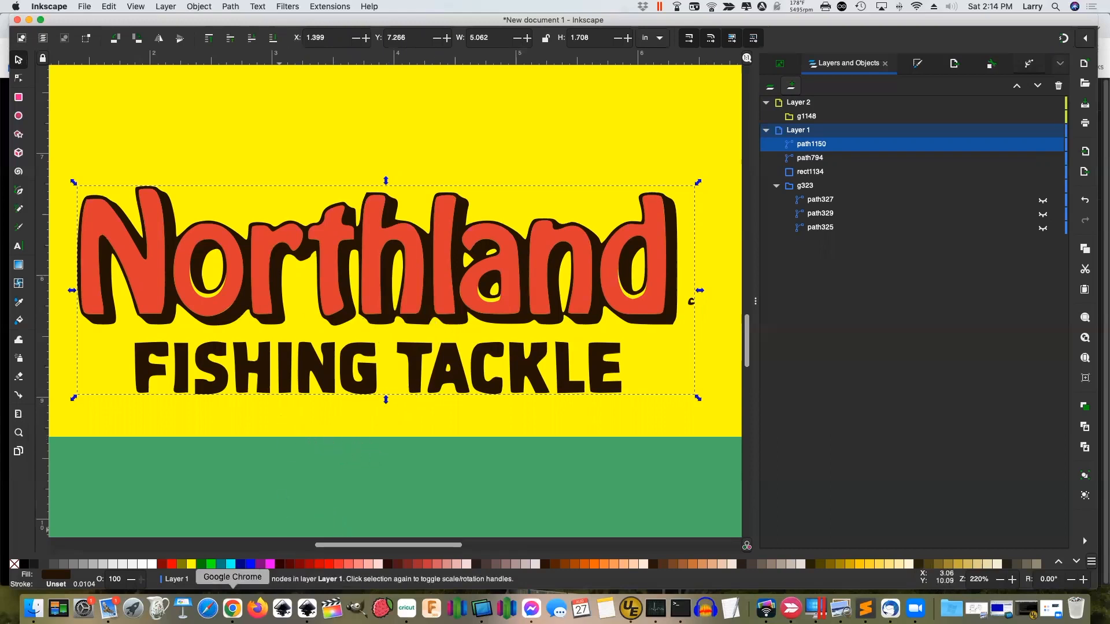
Switch to Chrome to compare against the Facebook photo of the original Northland Fishing Tackle logo
click(233, 608)
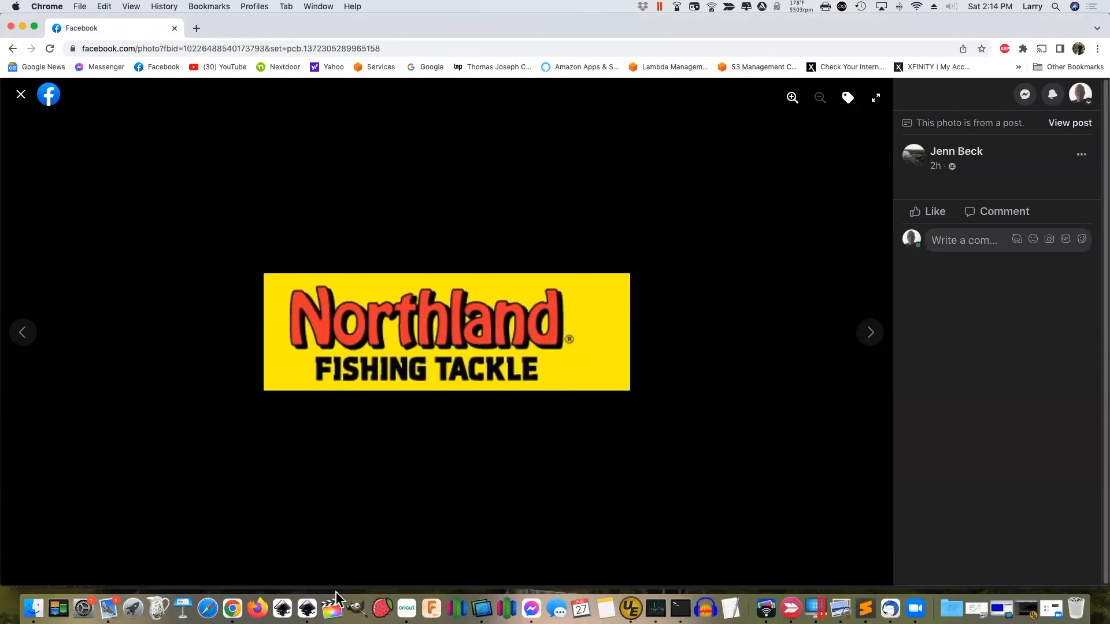
Bring Inkscape back to the front with the red-and-black Northland recreation
click(307, 608)
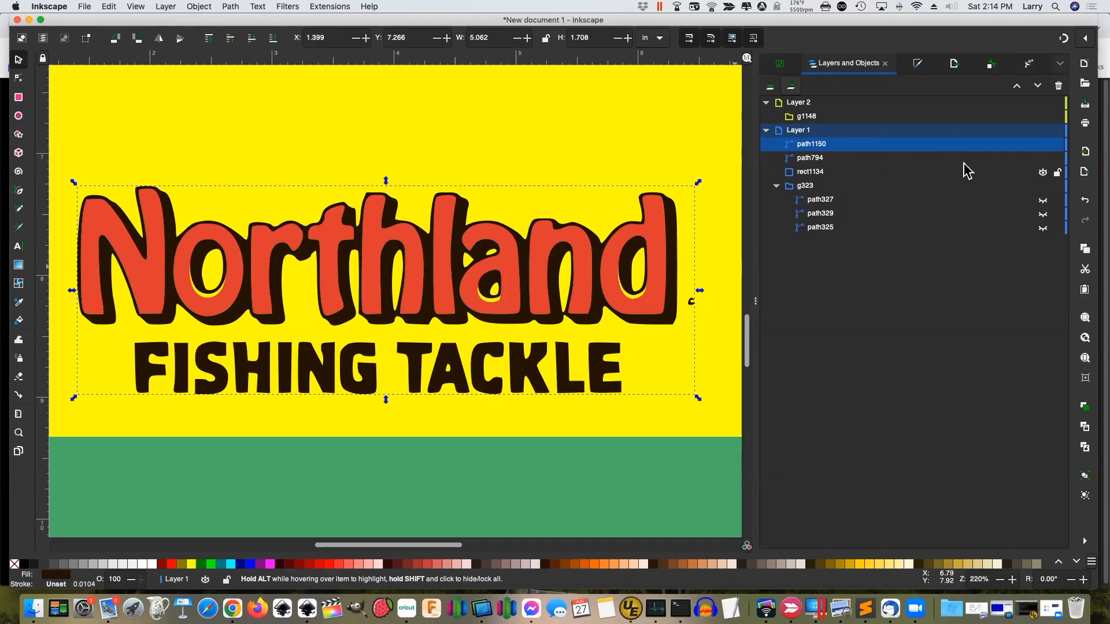
Hide rect1134 and expose the nodes of the red path794 Northland letter fill
click(1043, 172)
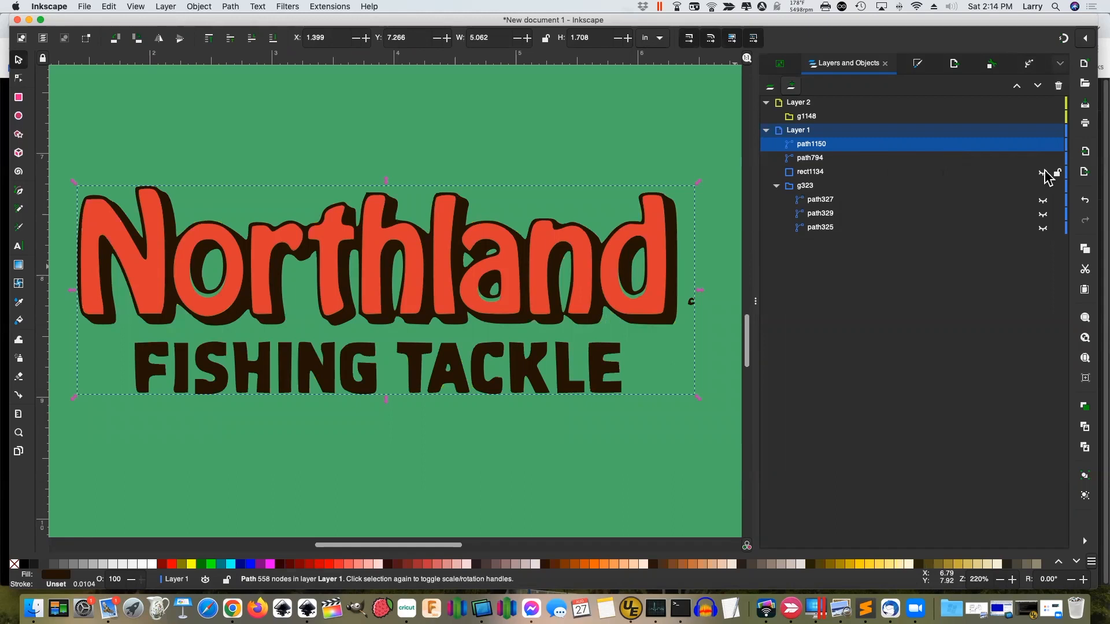
alt+click(217, 307)
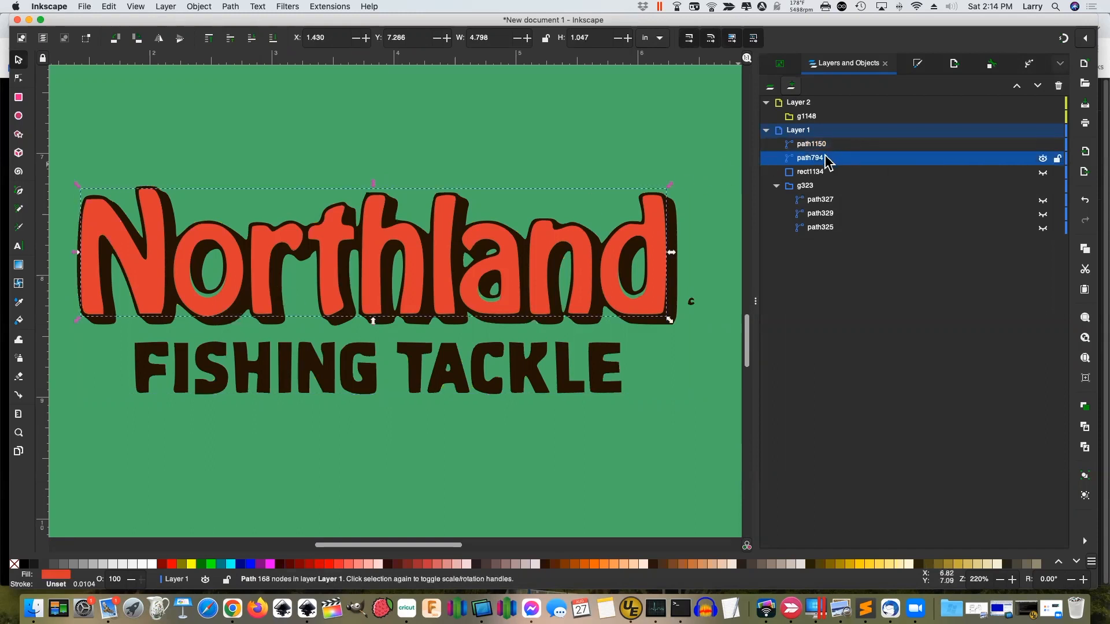
click(18, 80)
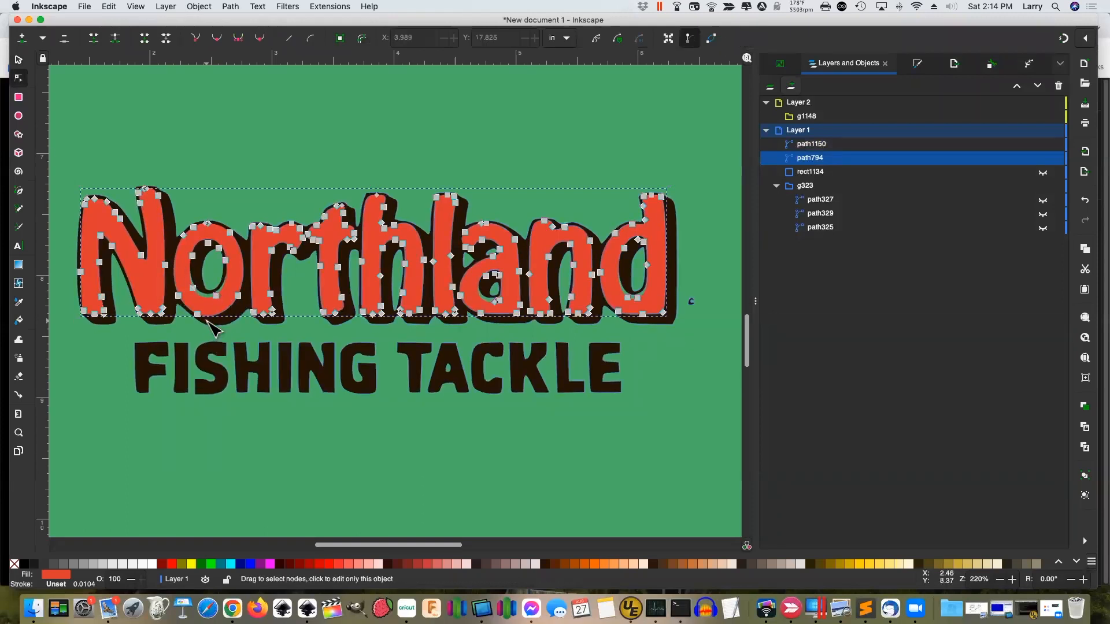
Zoom in on the o and drag its inner nodes to hug the dark outline
key(z)
drag(159, 226, 255, 320)
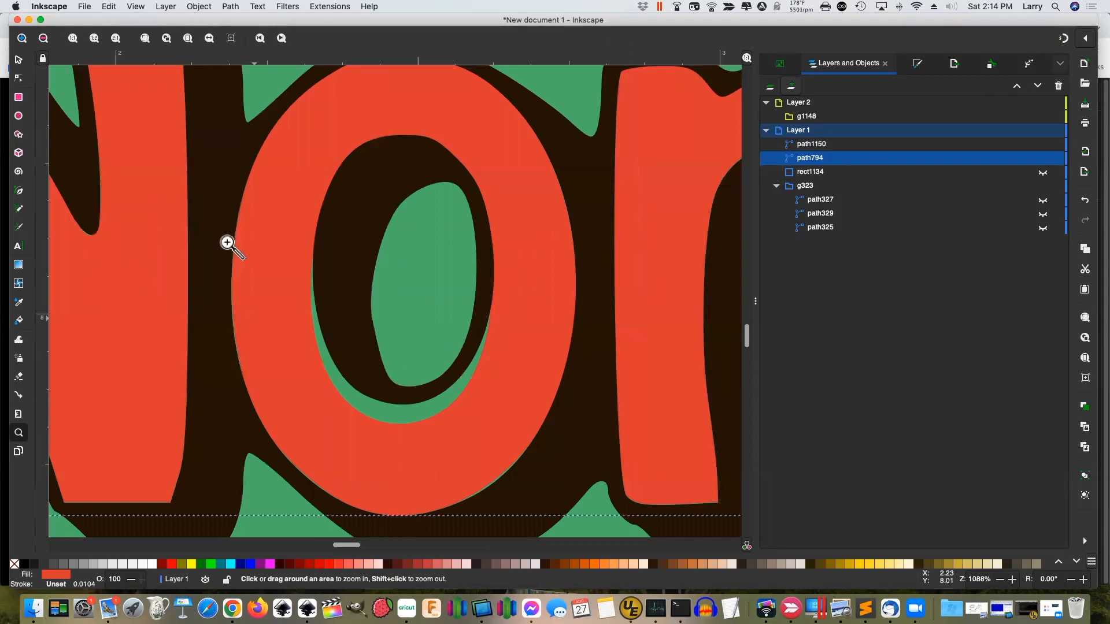
click(18, 78)
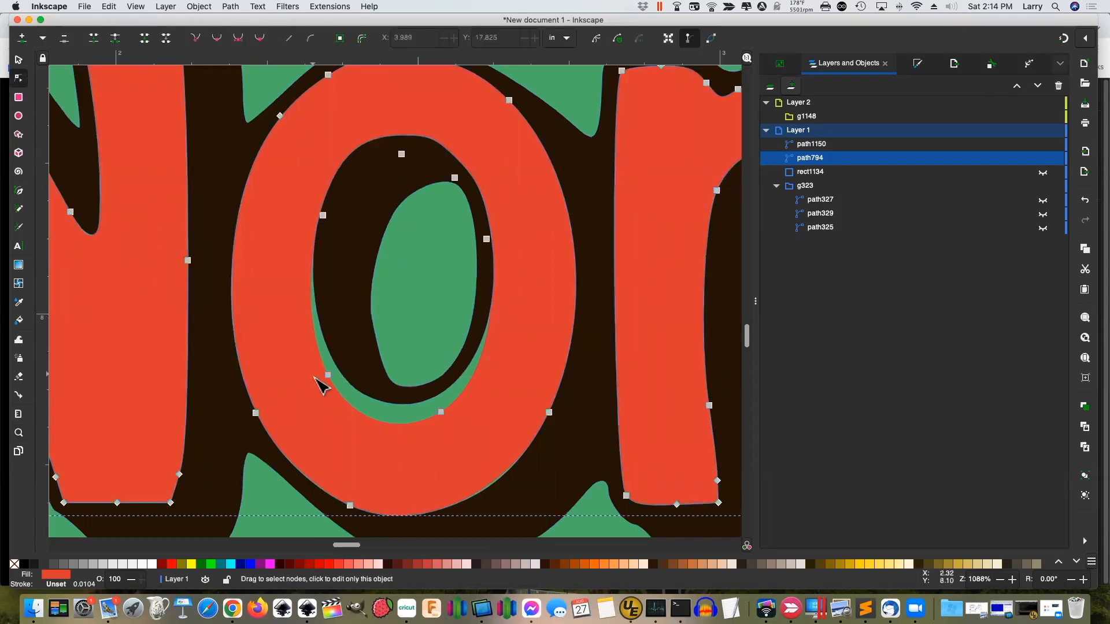
drag(330, 375, 338, 369)
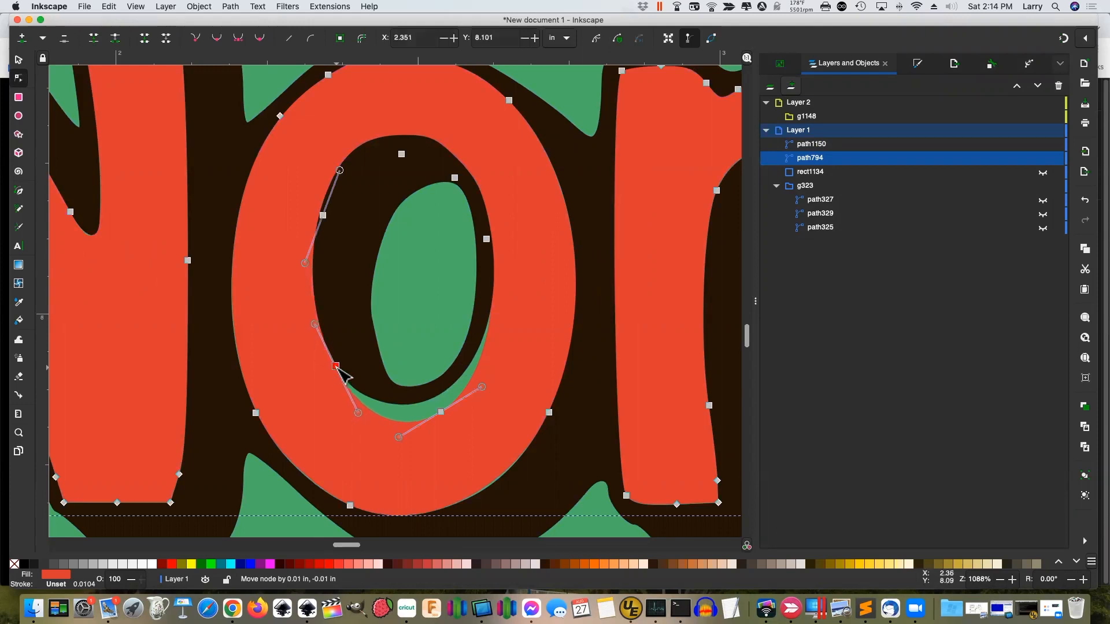
click(441, 412)
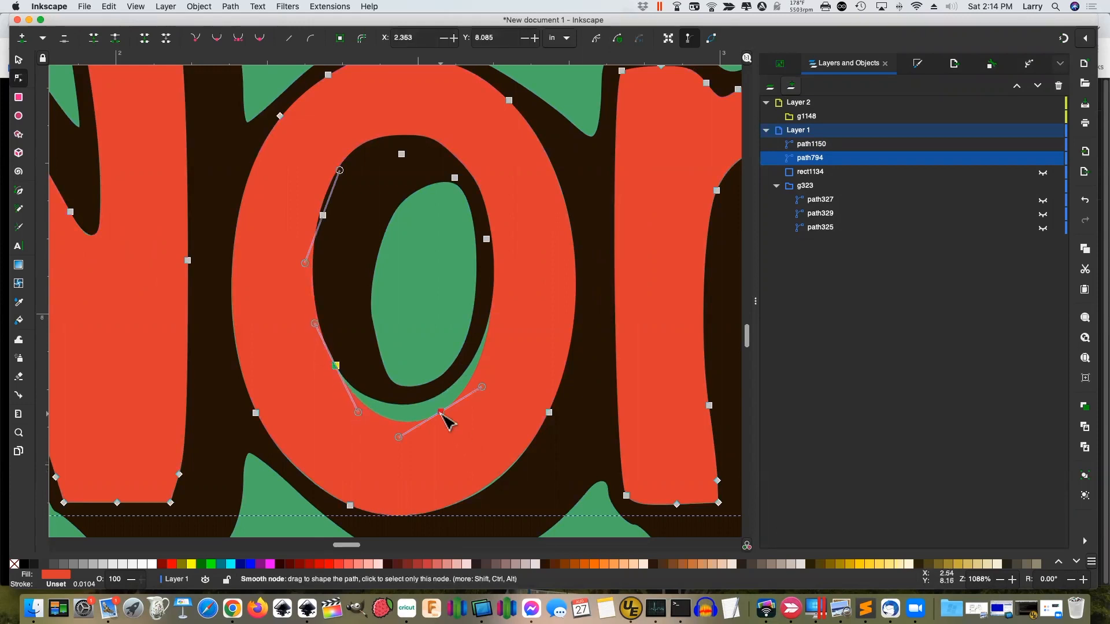
drag(441, 406, 363, 413)
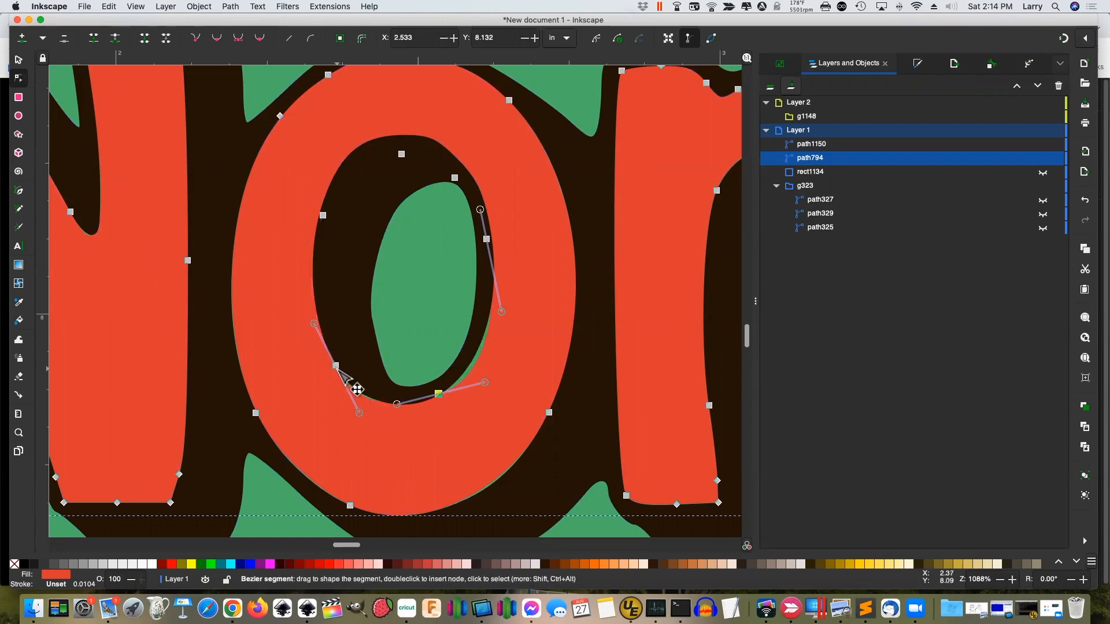
drag(338, 370, 339, 367)
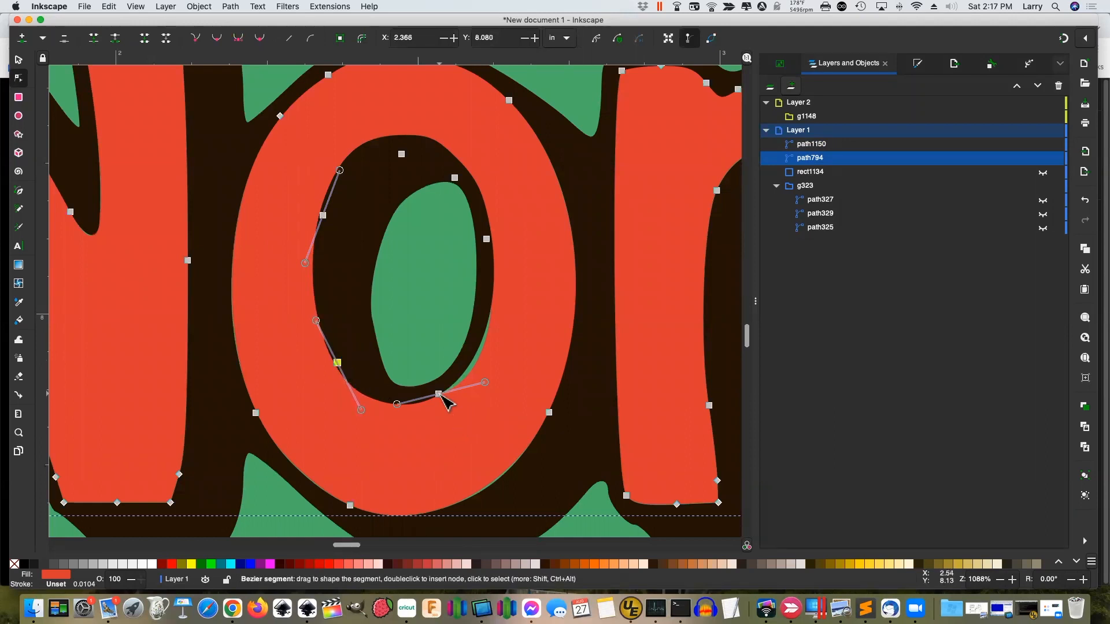
click(441, 393)
drag(444, 394, 435, 394)
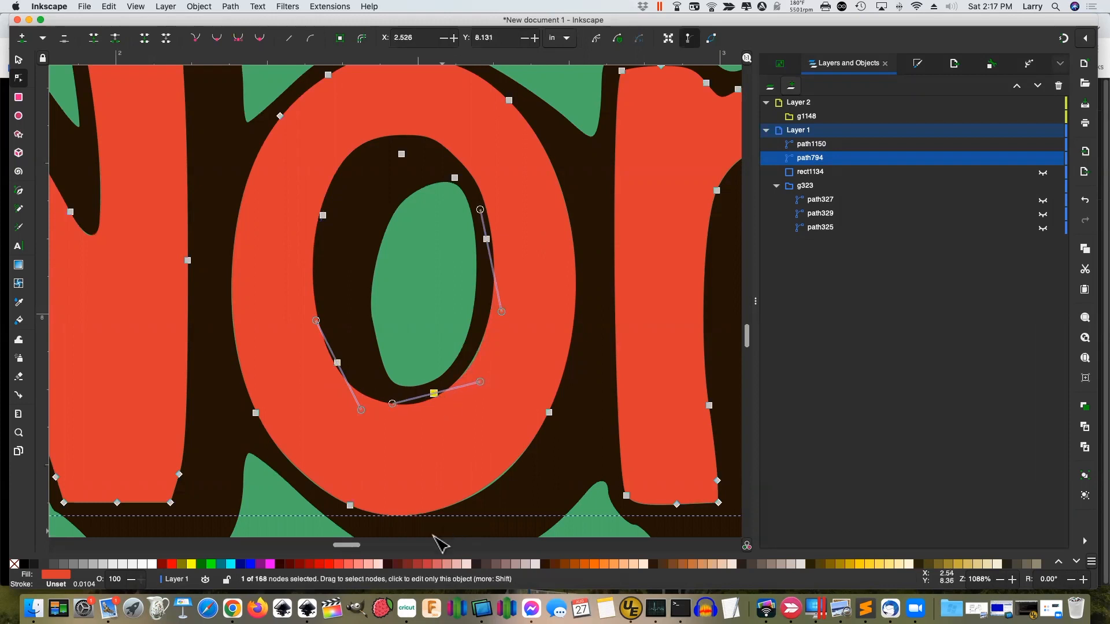
Refit the inner curves of the a and d with nodes and handles, then zoom out
drag(347, 546, 407, 550)
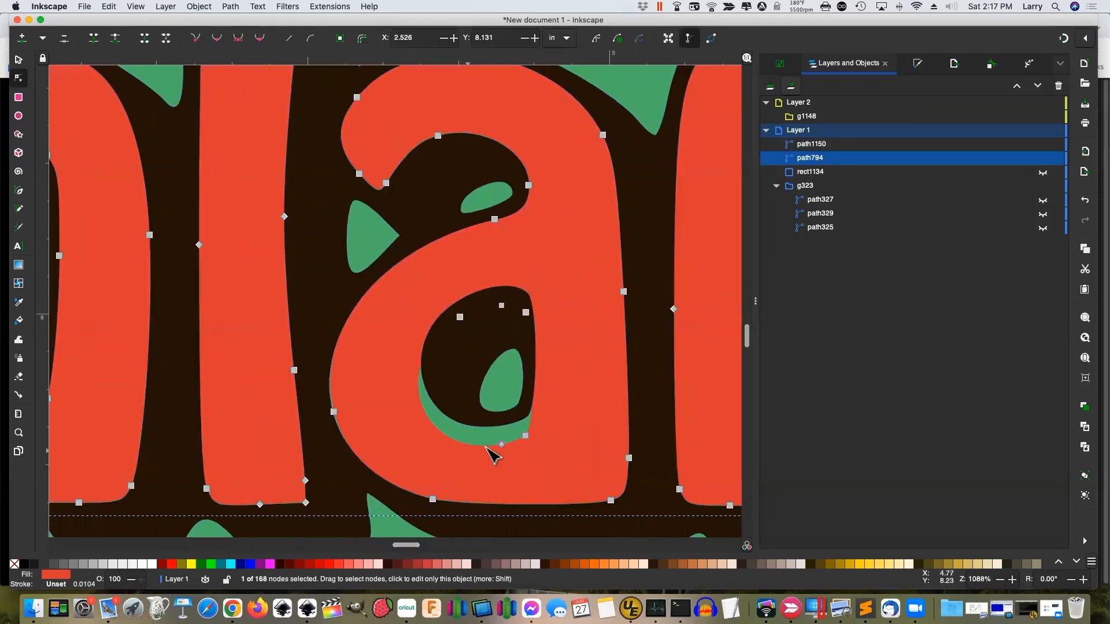
drag(501, 443, 526, 419)
drag(413, 440, 433, 420)
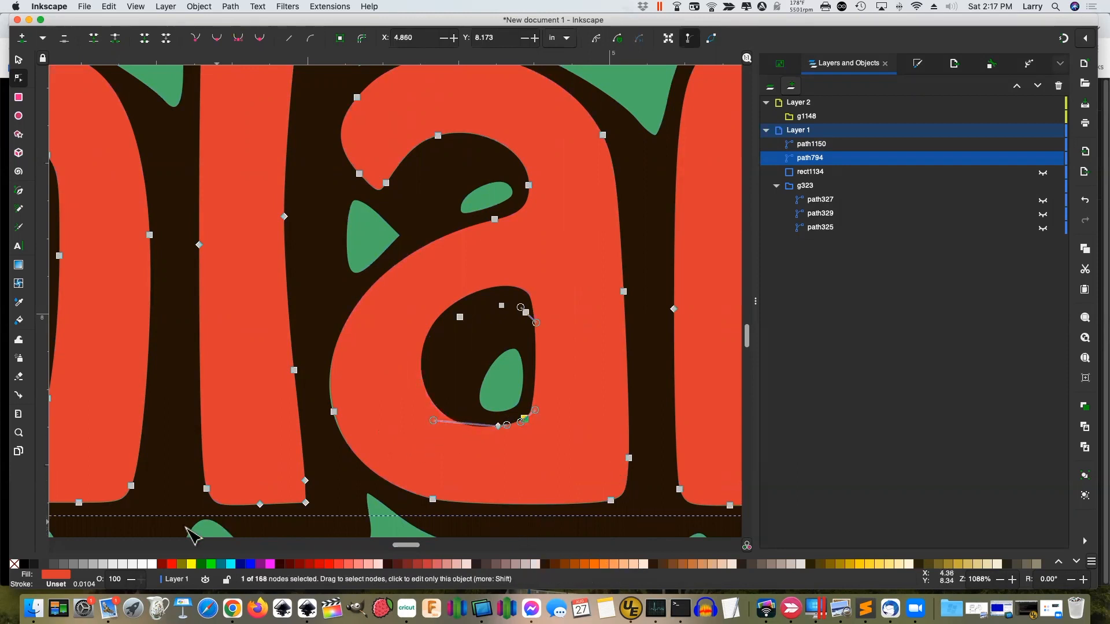
drag(405, 544, 445, 547)
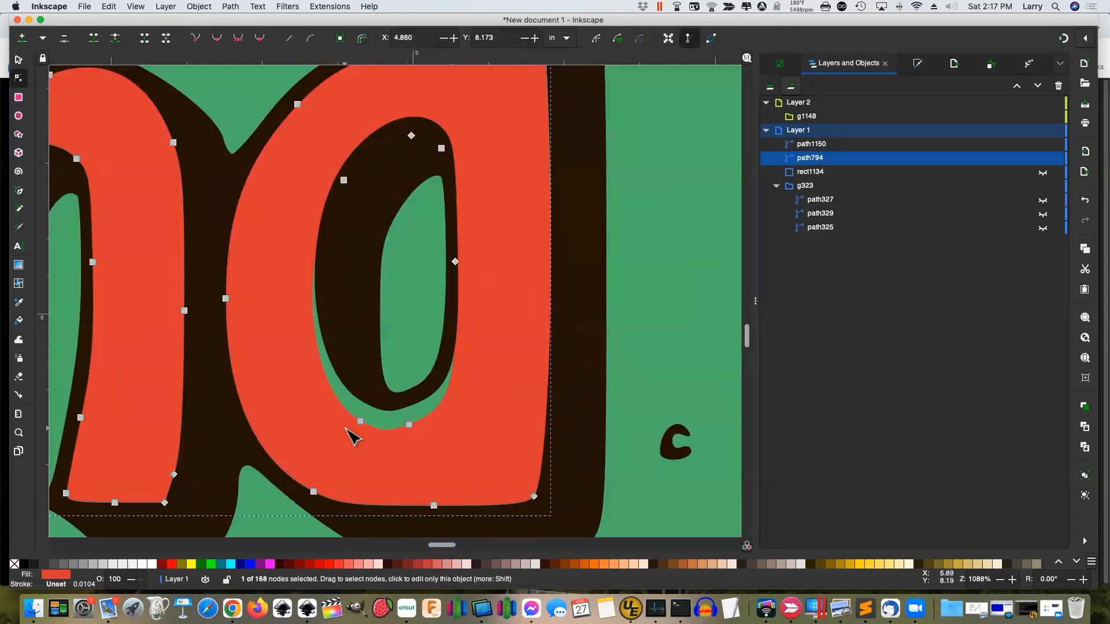
drag(360, 422, 372, 405)
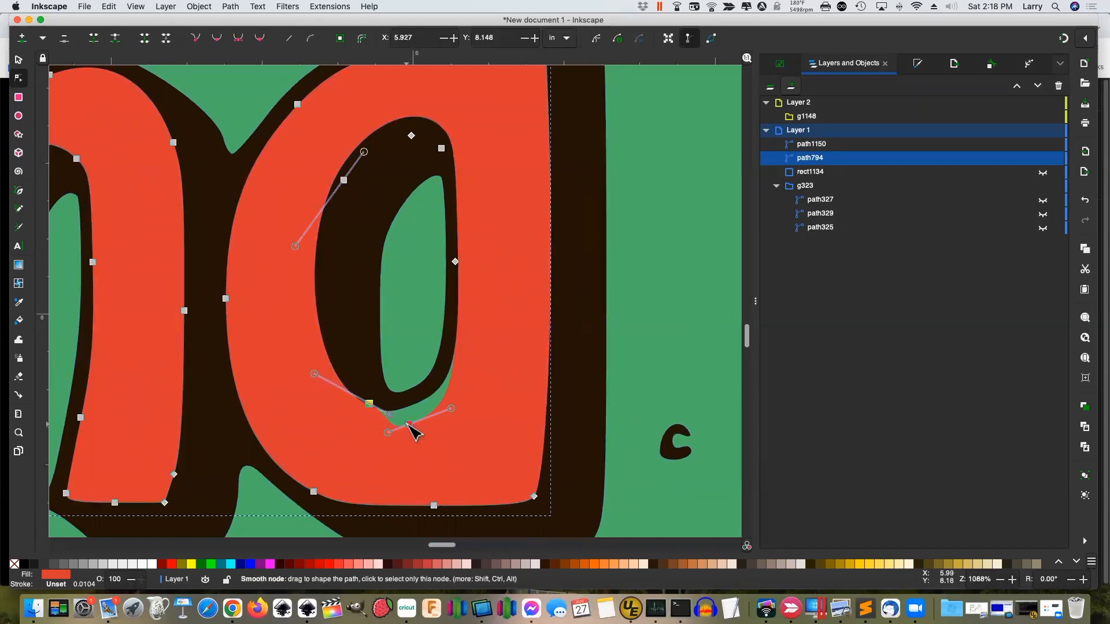
mouse_move(408, 423)
mouse_down()
mouse_move(414, 404)
mouse_move(406, 407)
mouse_up()
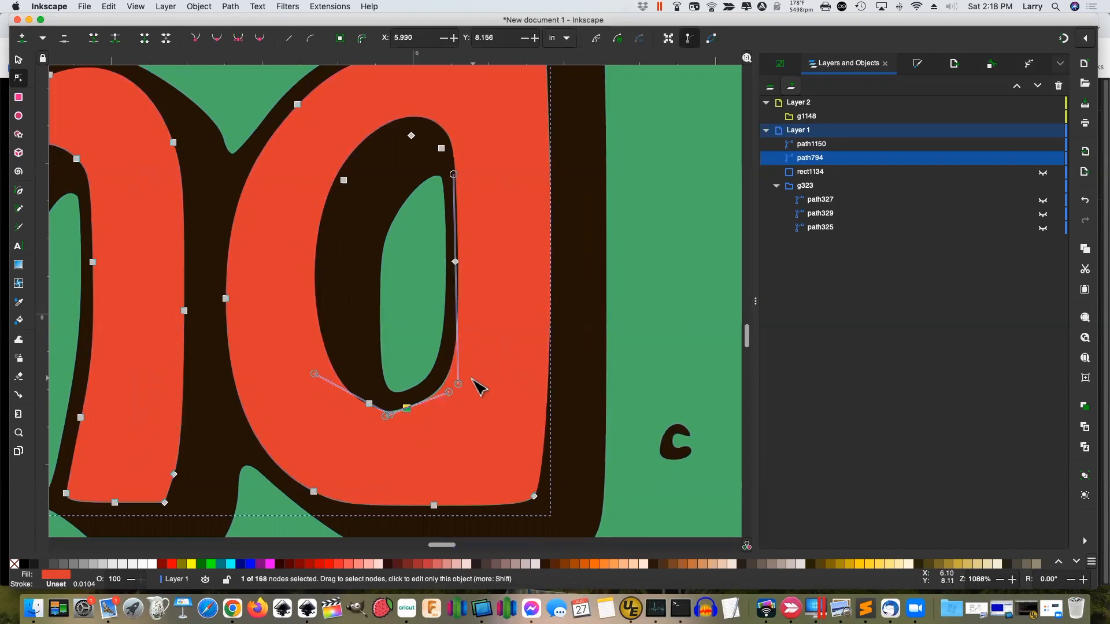
drag(467, 391, 462, 381)
key(3)
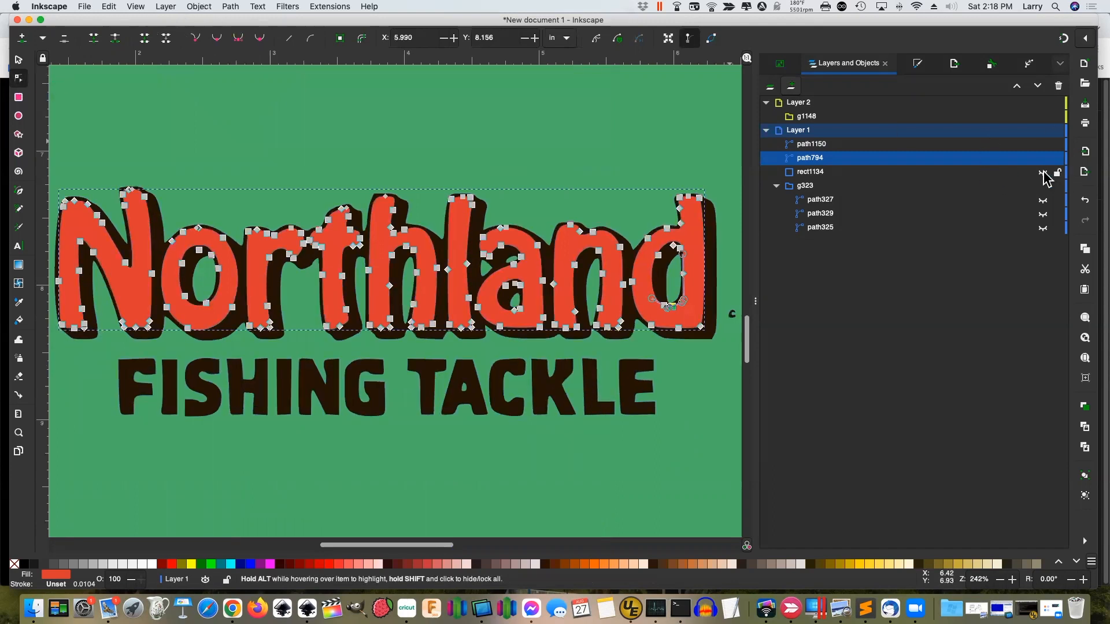
Show the yellow rectangle again, zoom into the o's bottom and adjust its outer edge node
click(1043, 173)
click(345, 125)
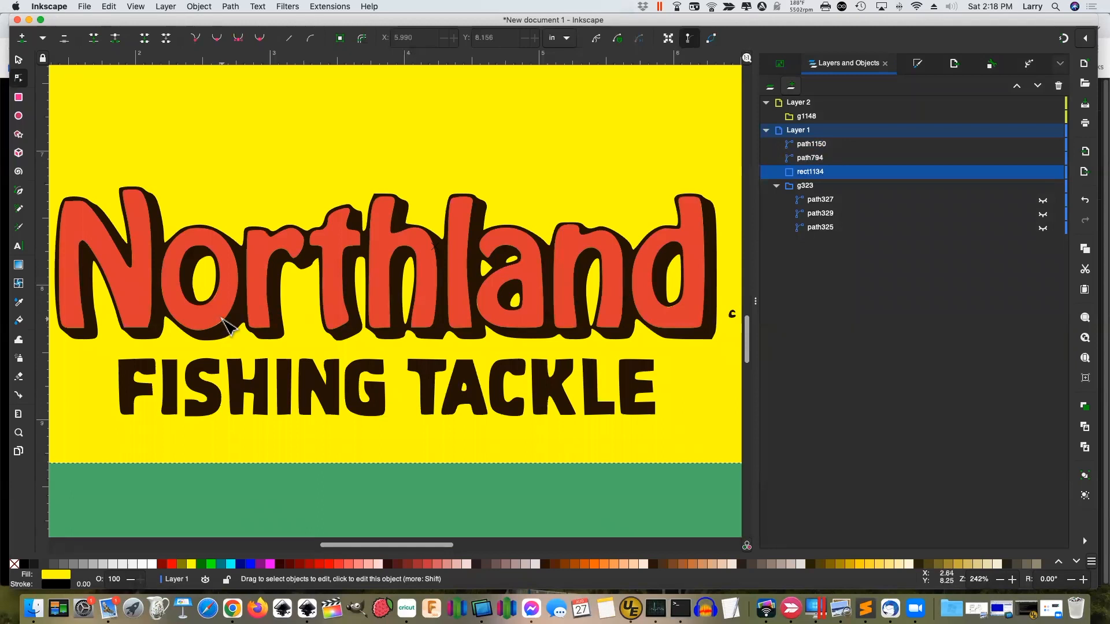
key(z)
drag(173, 296, 259, 367)
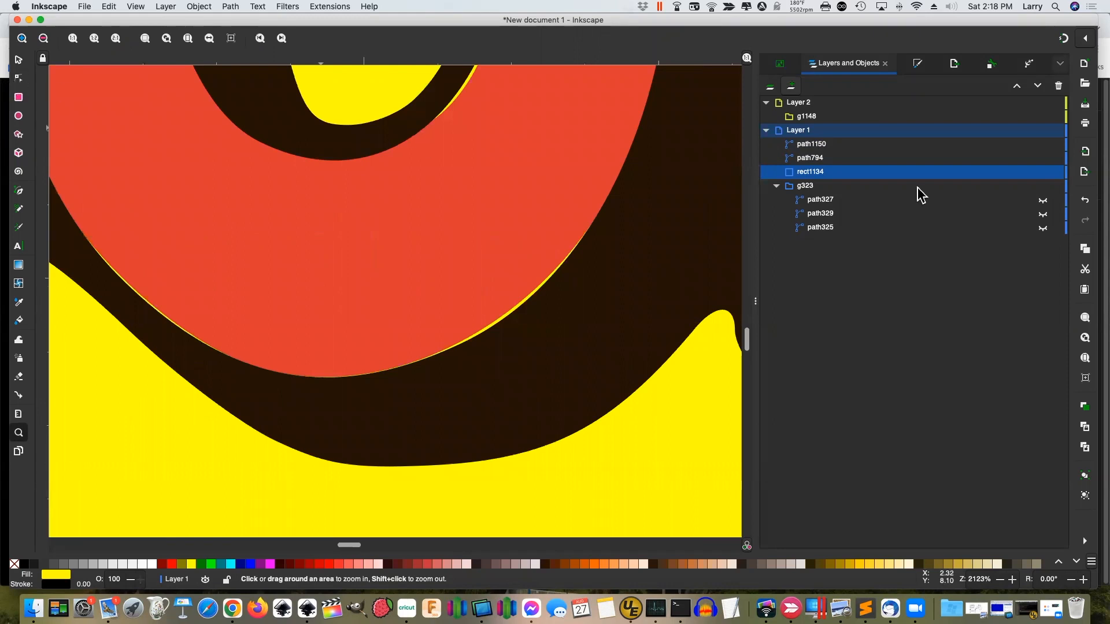
click(839, 159)
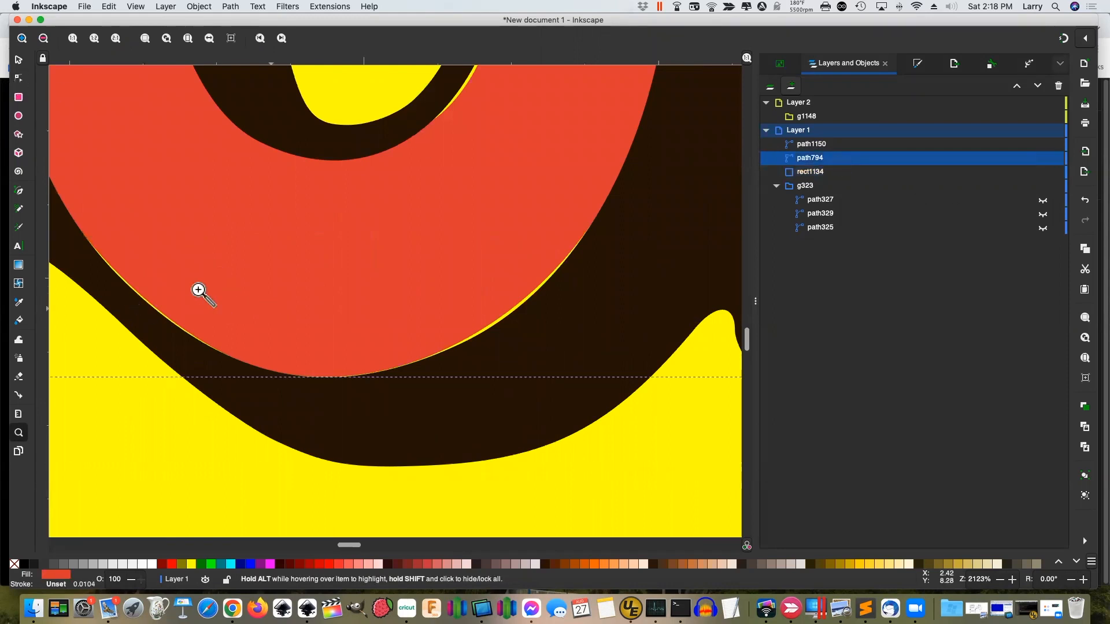
click(19, 78)
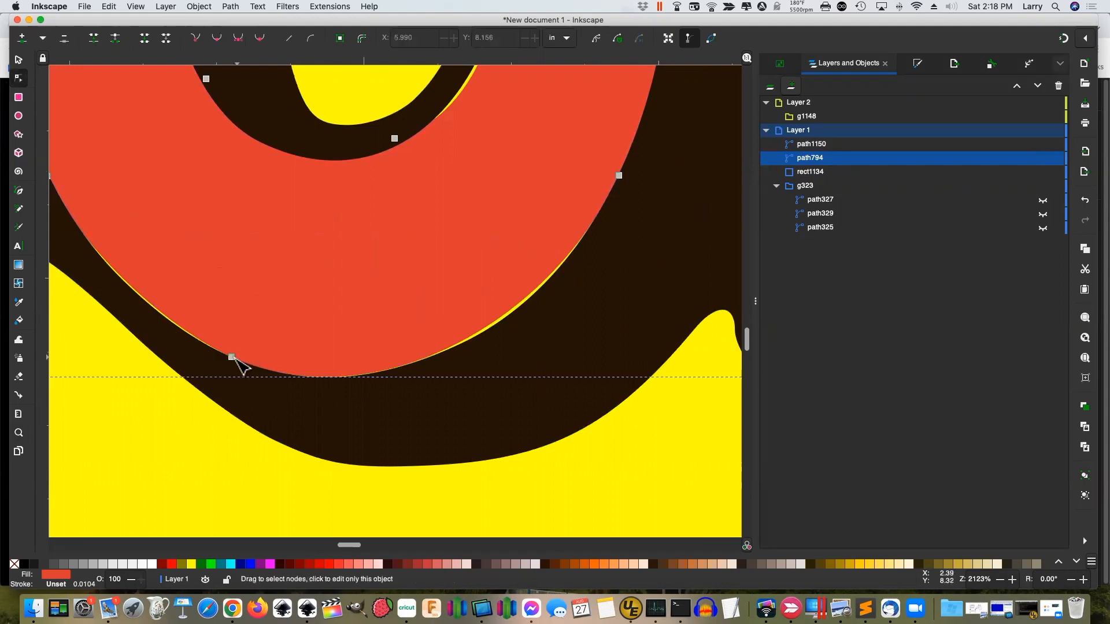
drag(234, 357, 235, 361)
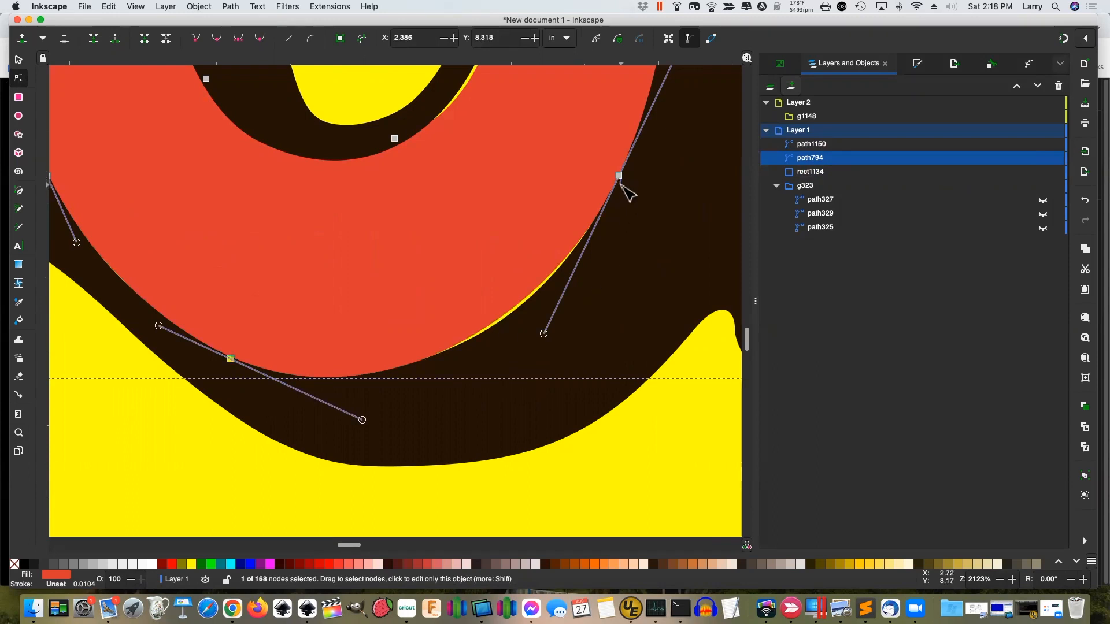
key(Escape)
Move the right-hand curve node down and adjust its handle to follow the outline
click(618, 175)
mouse_move(545, 334)
mouse_down()
mouse_move(568, 342)
mouse_move(547, 327)
mouse_up()
drag(619, 175, 620, 185)
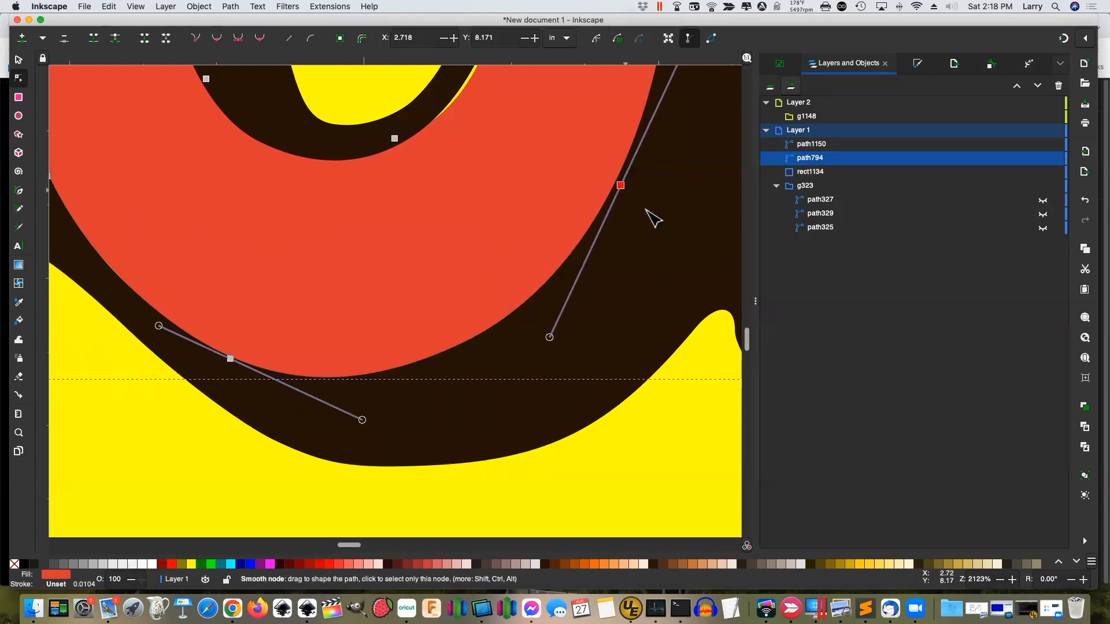
scroll(651, 191, up, 4)
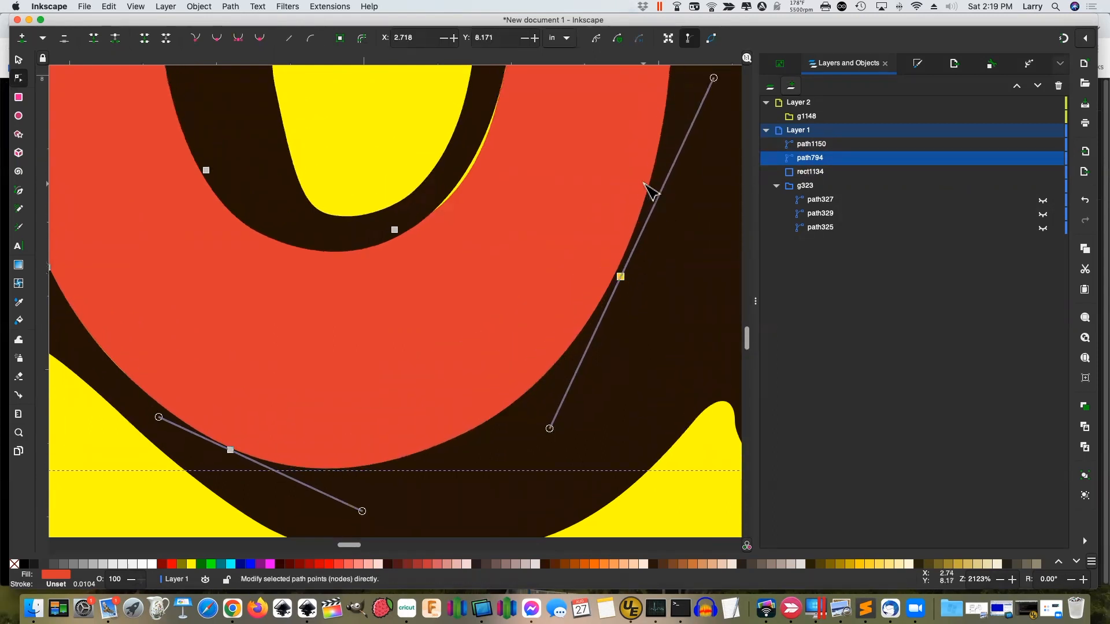
scroll(650, 191, up, 1)
drag(620, 292, 619, 293)
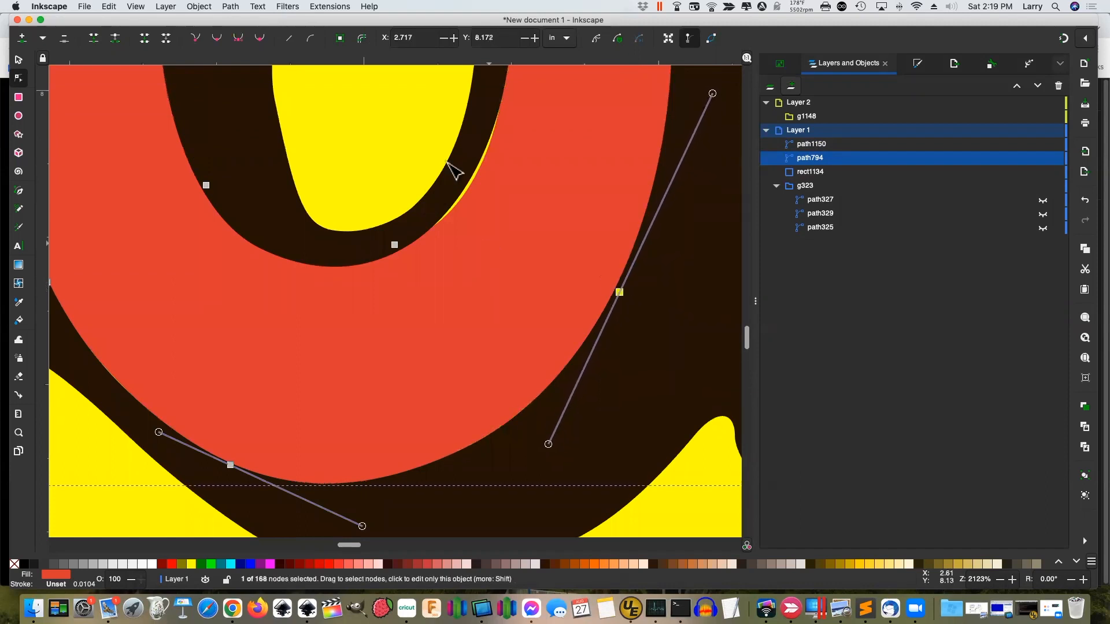
Bend the curves around the node under the letter hole and the letter top, then fit the page
scroll(474, 176, up, 2)
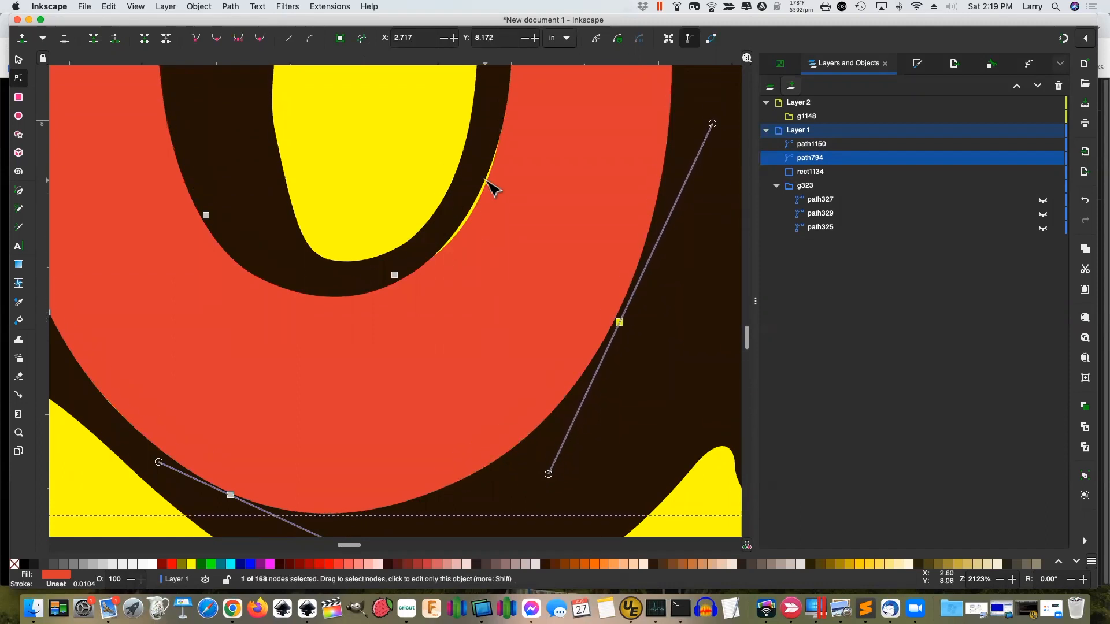
click(474, 241)
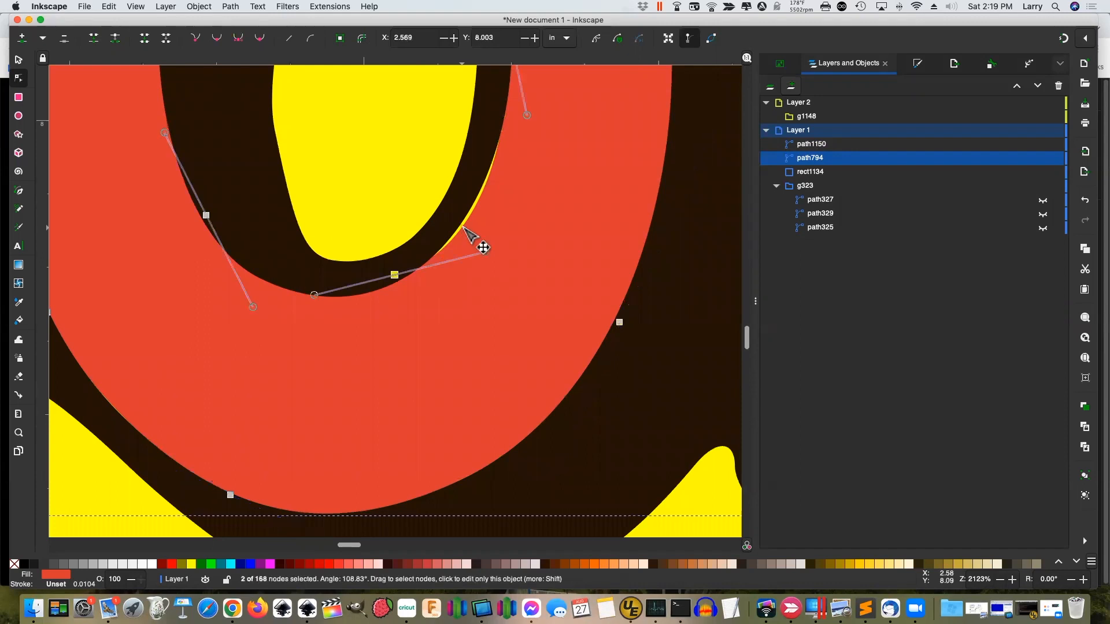
click(396, 275)
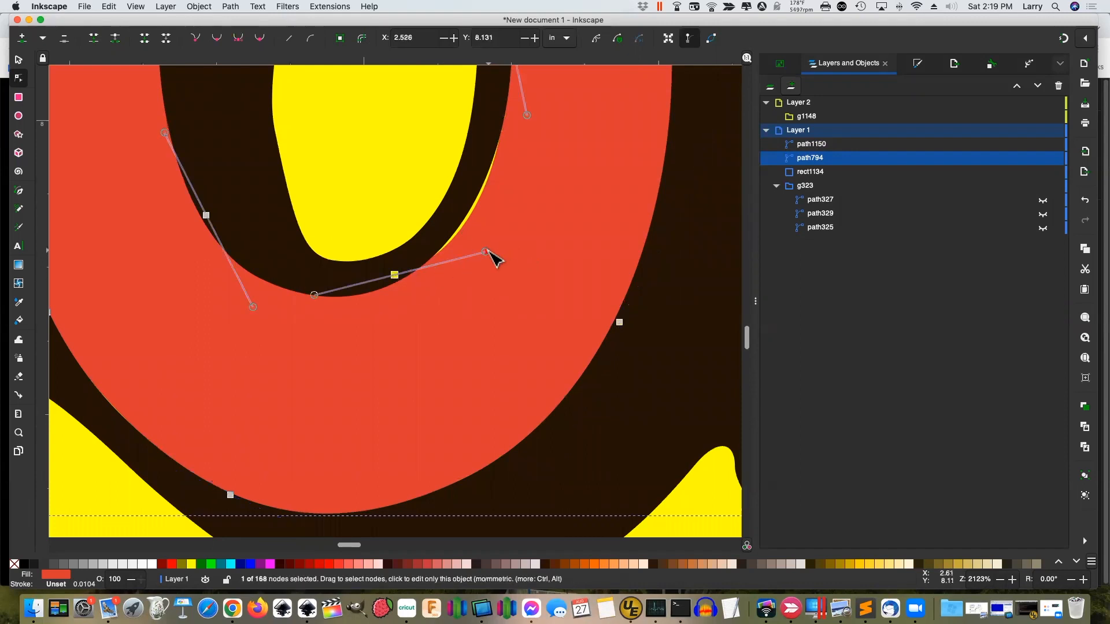
drag(485, 250, 479, 236)
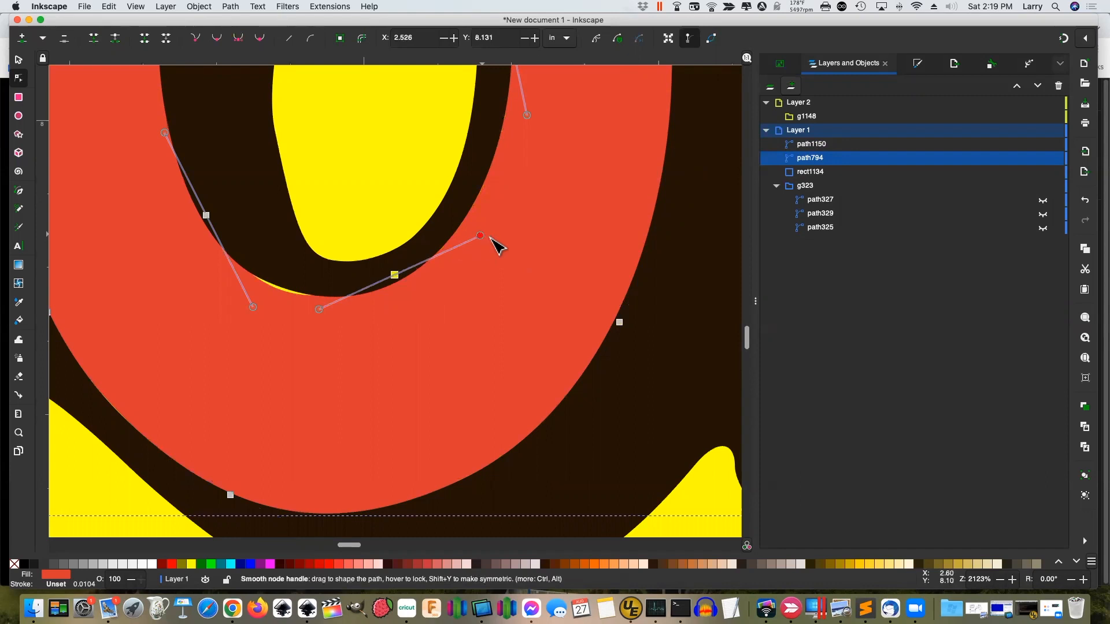
drag(254, 308, 266, 302)
scroll(422, 315, up, 15)
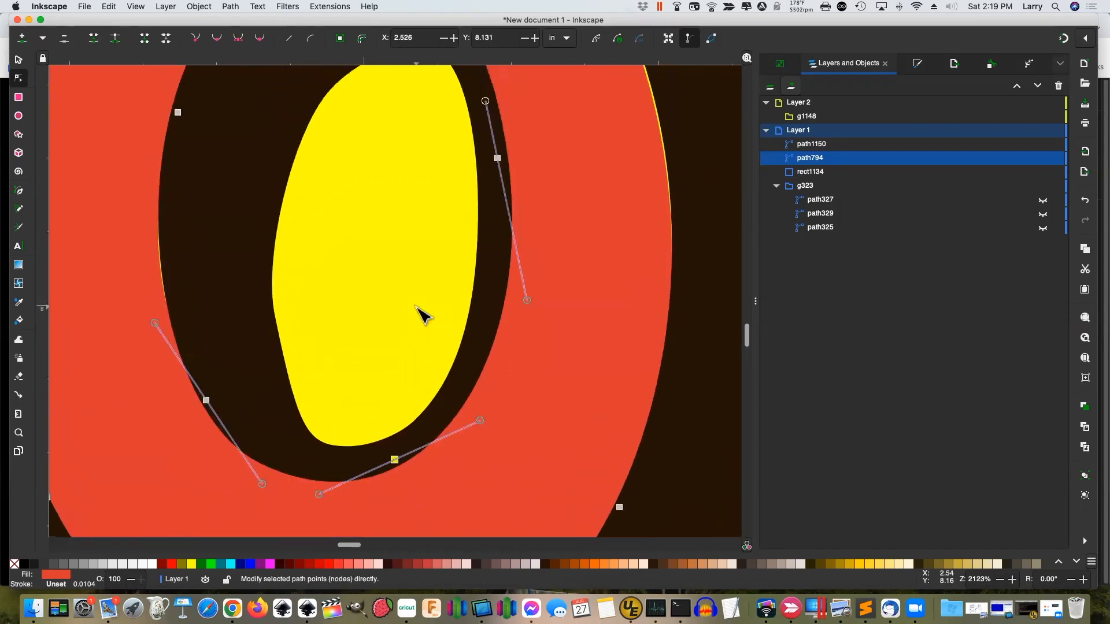
scroll(421, 314, down, 10)
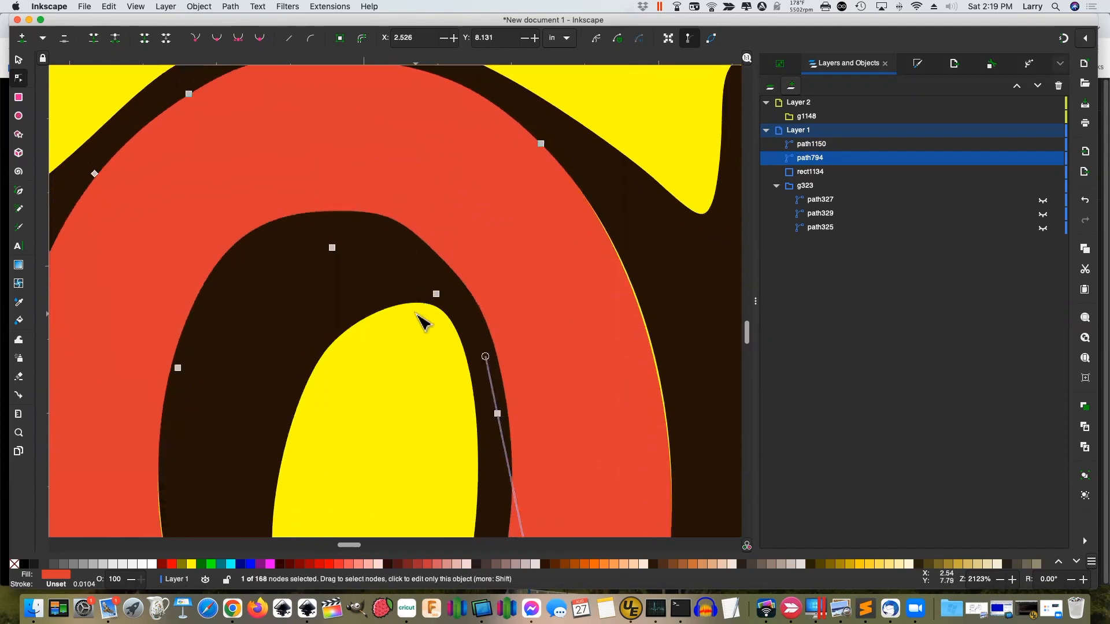
shift+drag(541, 114, 687, 247)
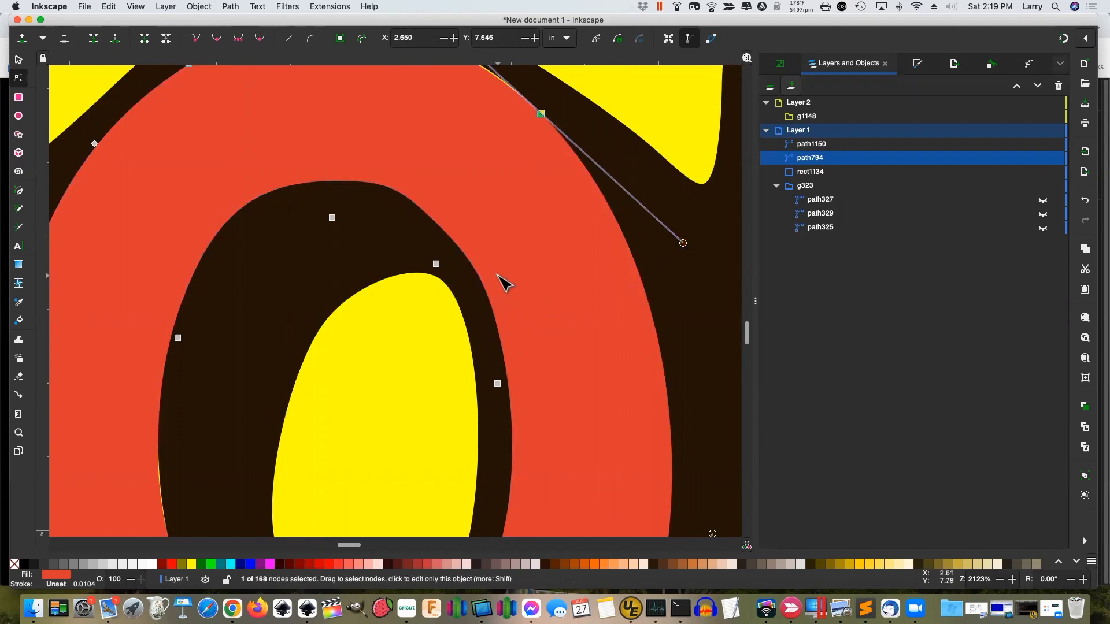
key(5)
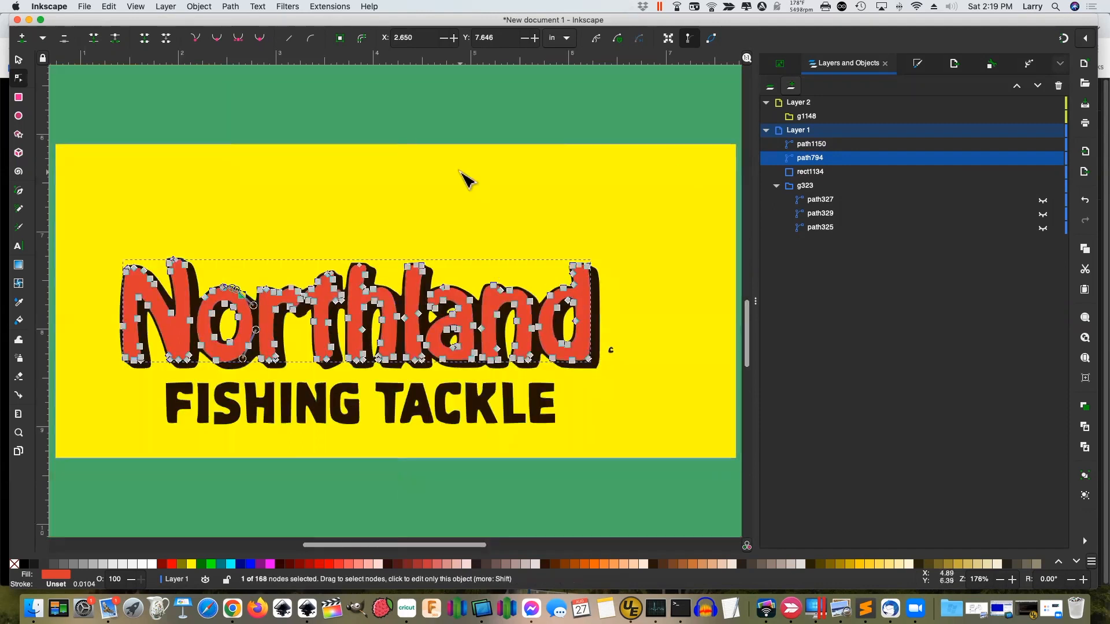
Select the dark outline path1150, zoom in and delete the stray little c's nodes
click(18, 60)
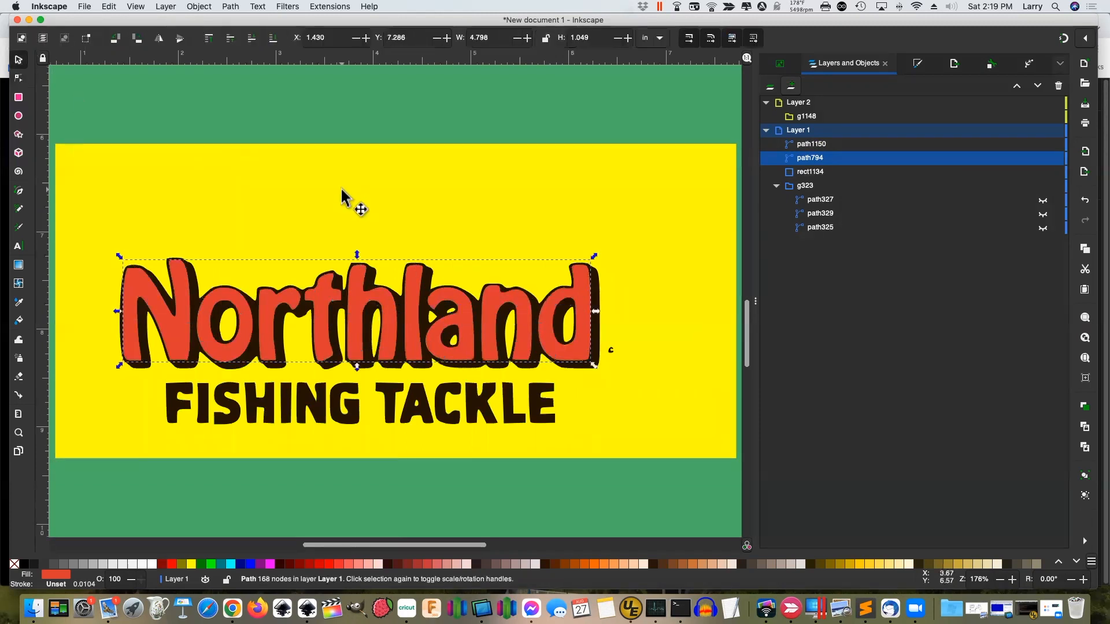
click(607, 239)
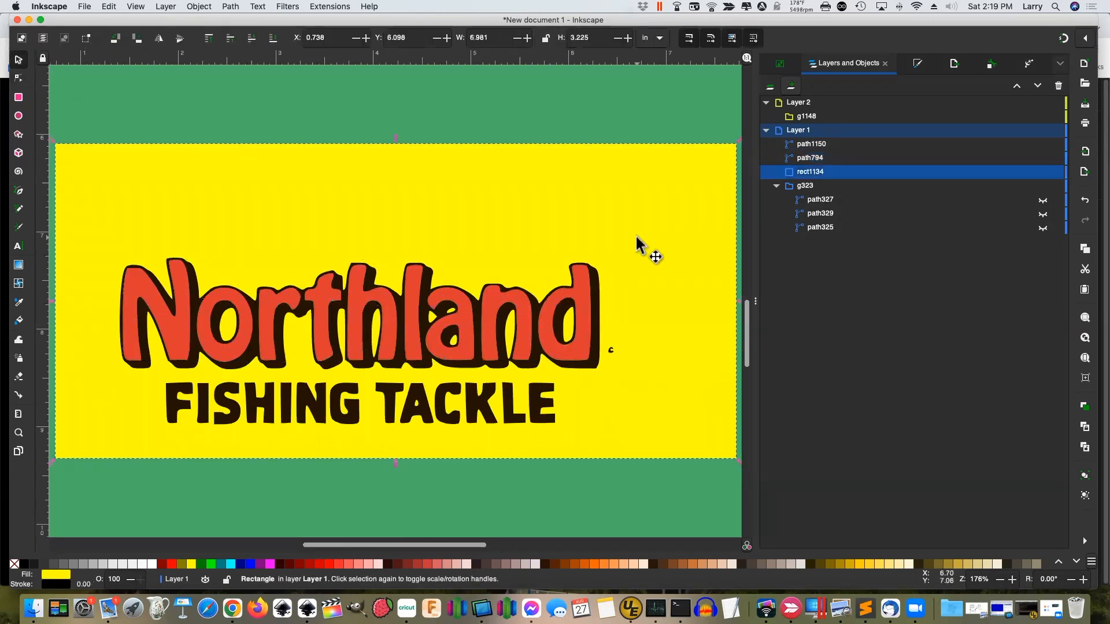
click(614, 359)
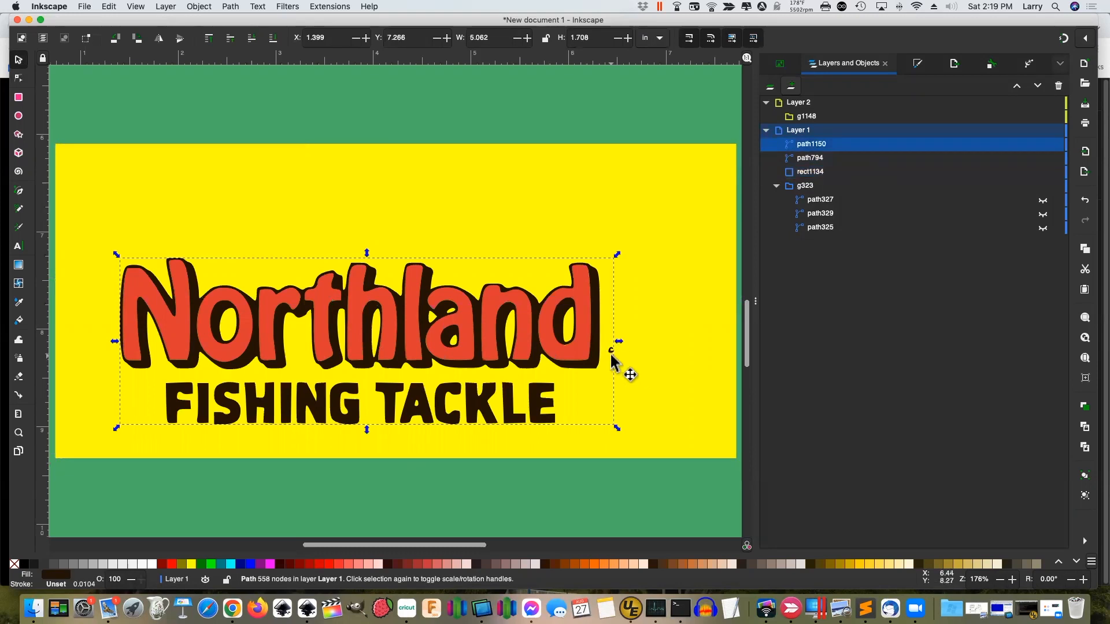
key(z)
drag(607, 339, 636, 372)
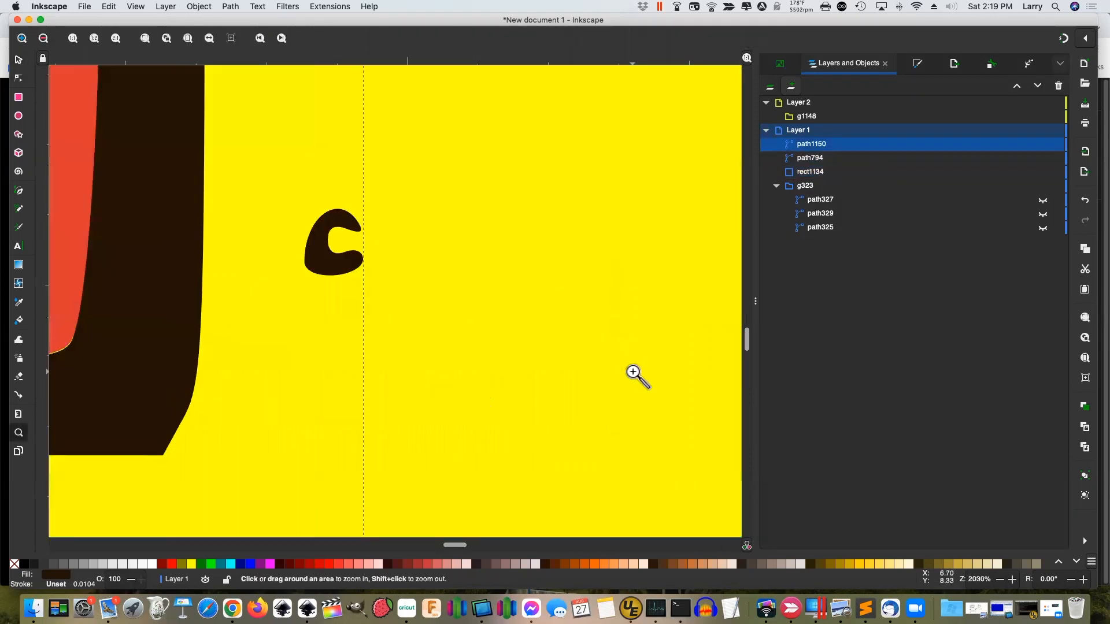
click(19, 79)
drag(285, 194, 395, 283)
key(Delete)
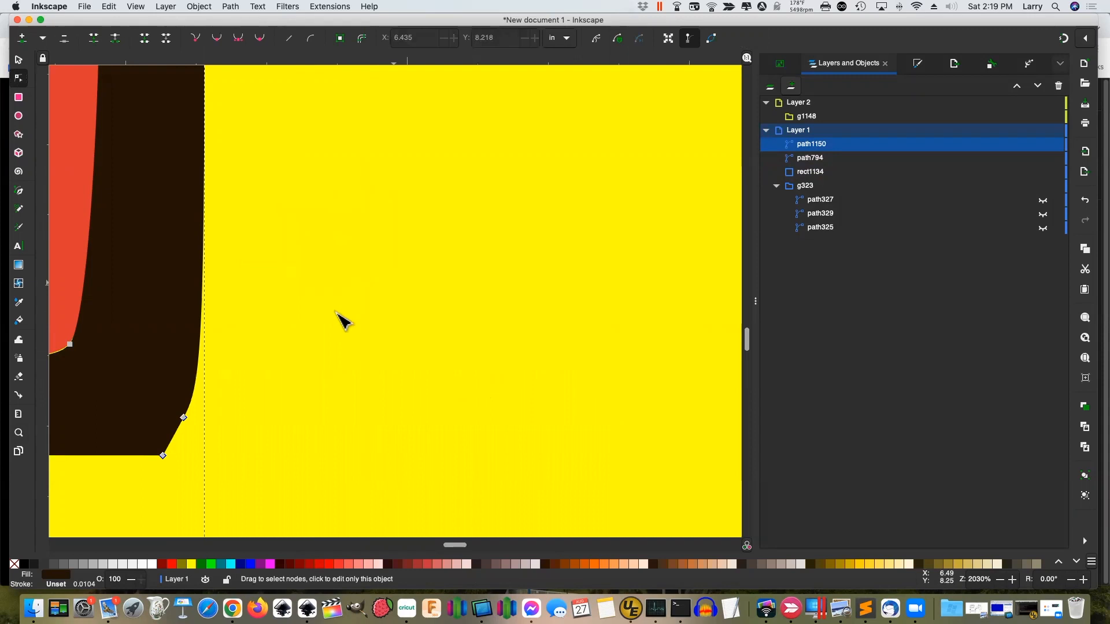
Nudge outline nodes under the letter hole and along the d so they match the red letters
drag(460, 545, 447, 546)
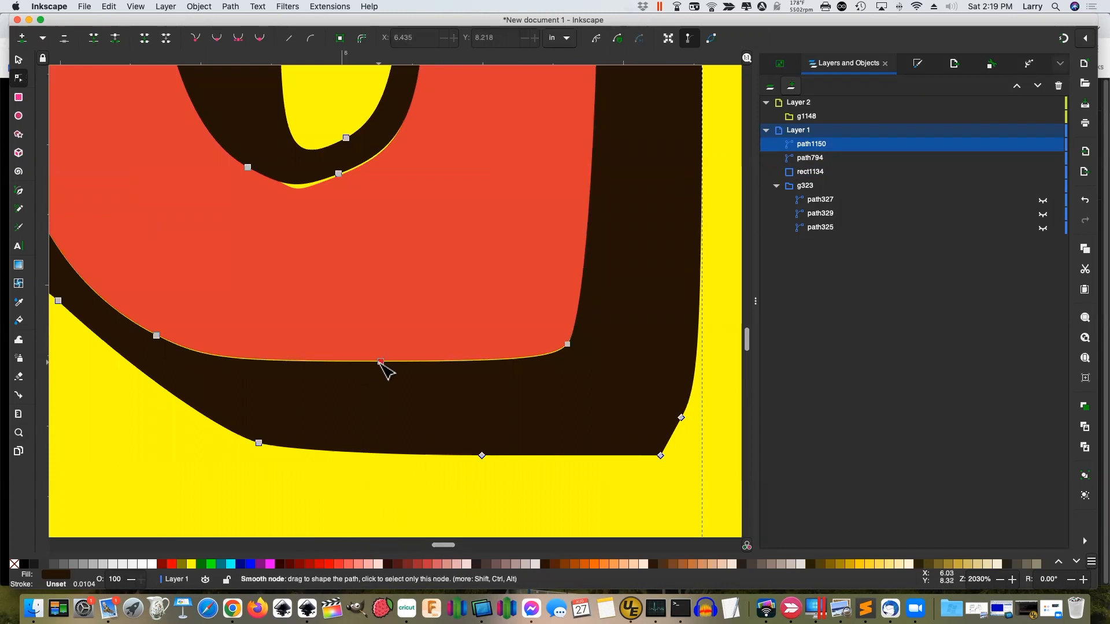
drag(340, 174, 335, 186)
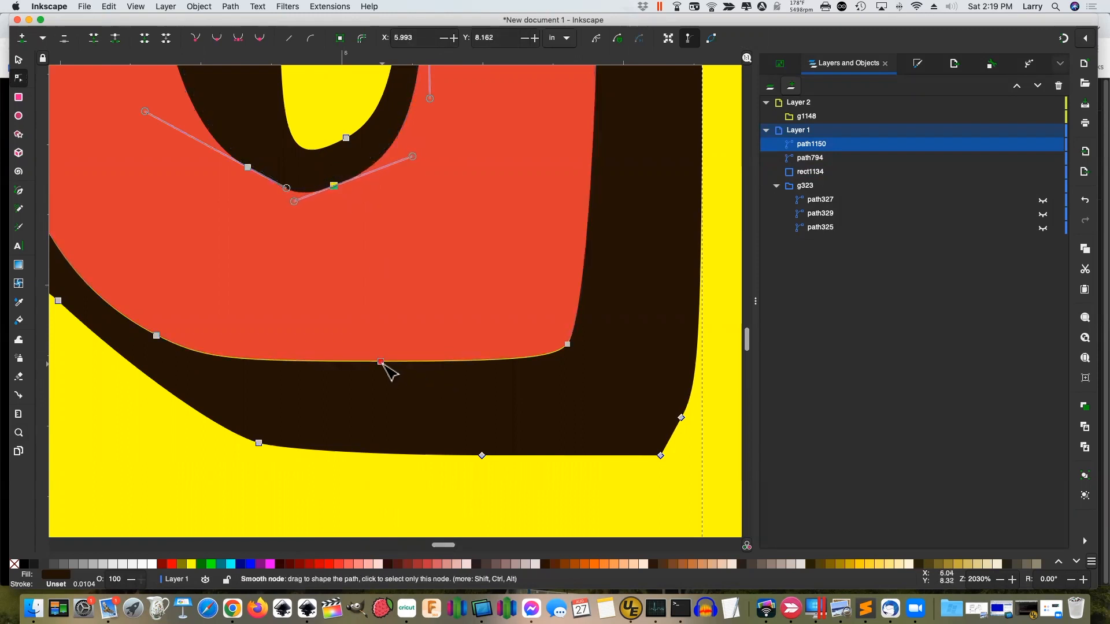
drag(383, 365, 386, 363)
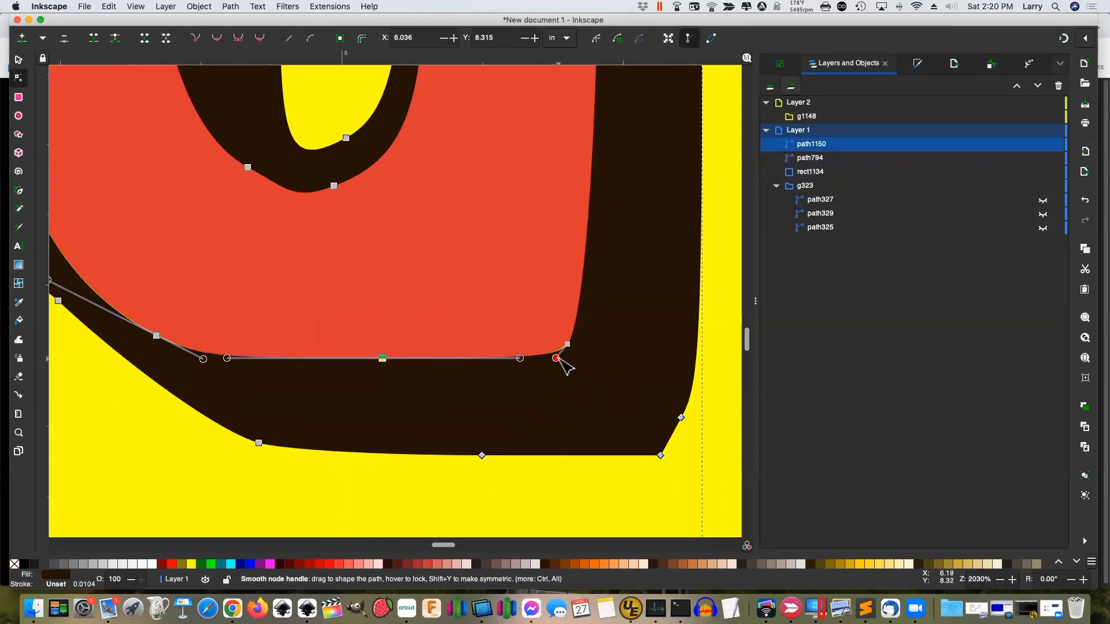
mouse_move(567, 345)
mouse_down()
mouse_move(574, 354)
mouse_move(557, 351)
mouse_up()
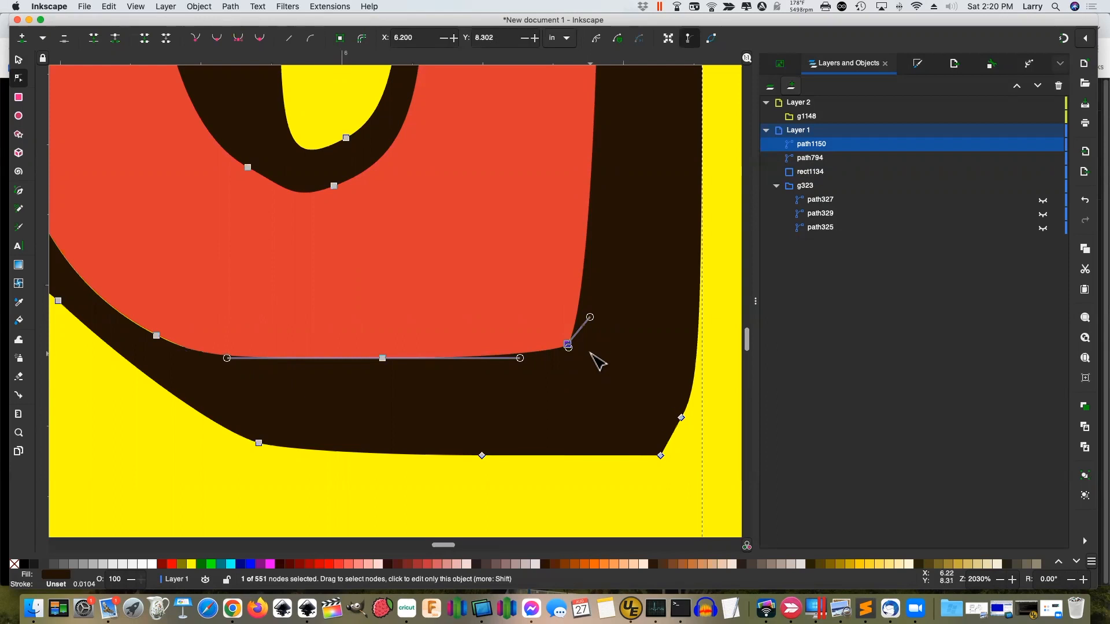
scroll(597, 362, up, 10)
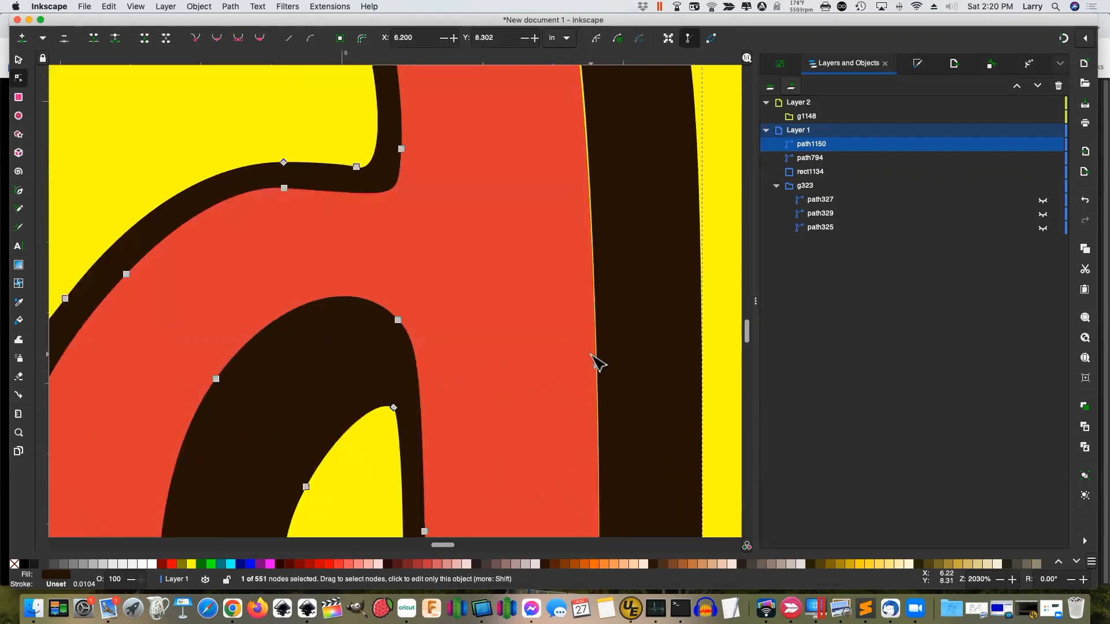
scroll(597, 363, up, 6)
scroll(607, 416, down, 2)
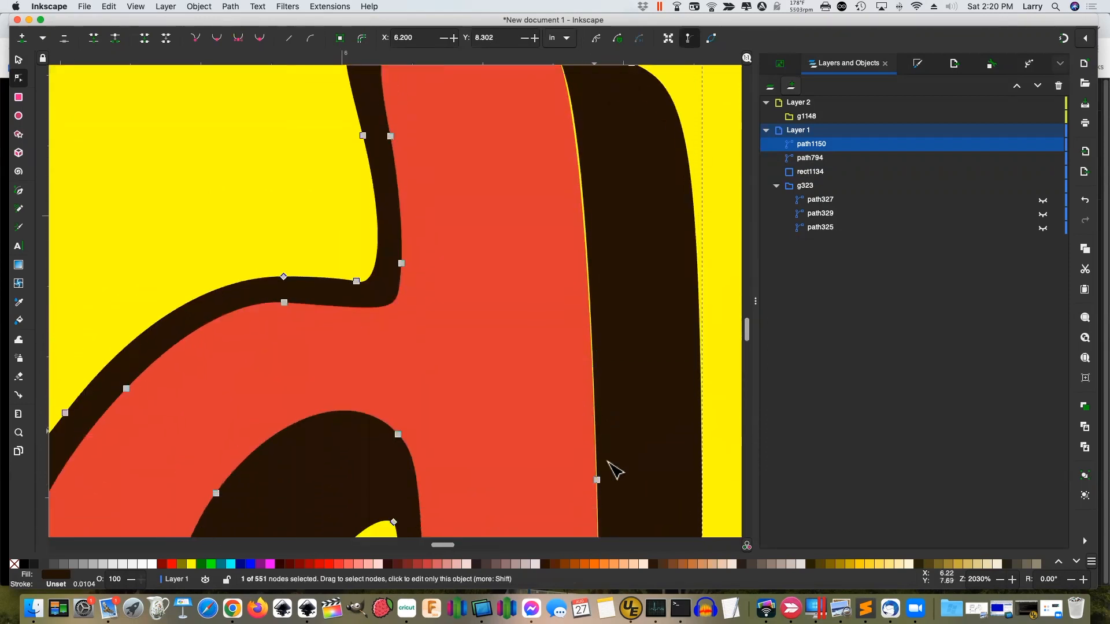
drag(597, 479, 586, 476)
scroll(619, 414, up, 3)
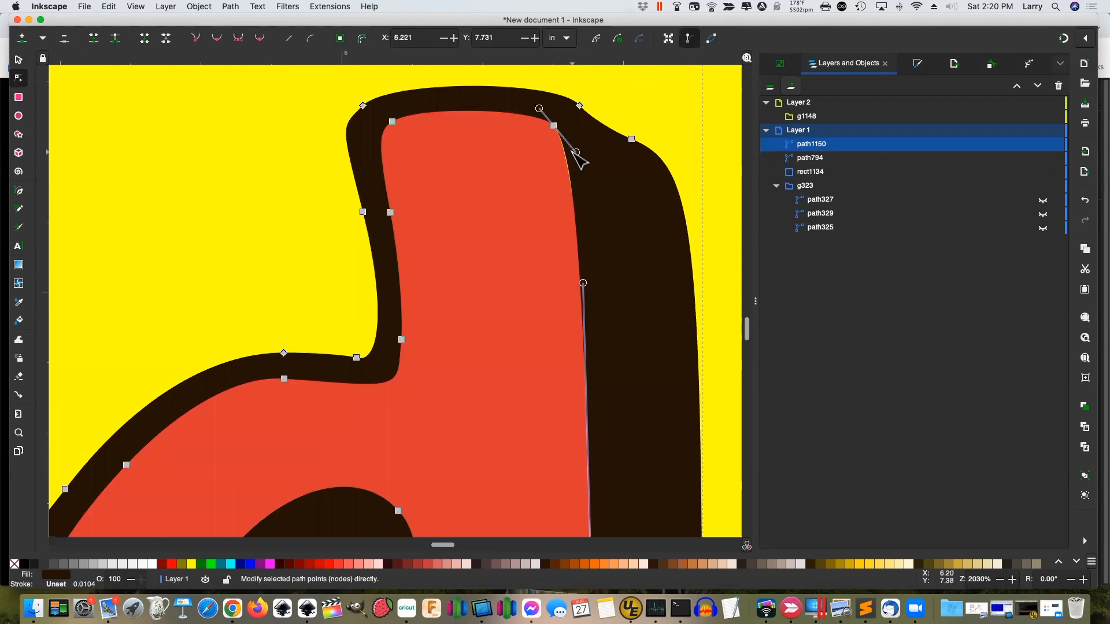
drag(576, 153, 572, 155)
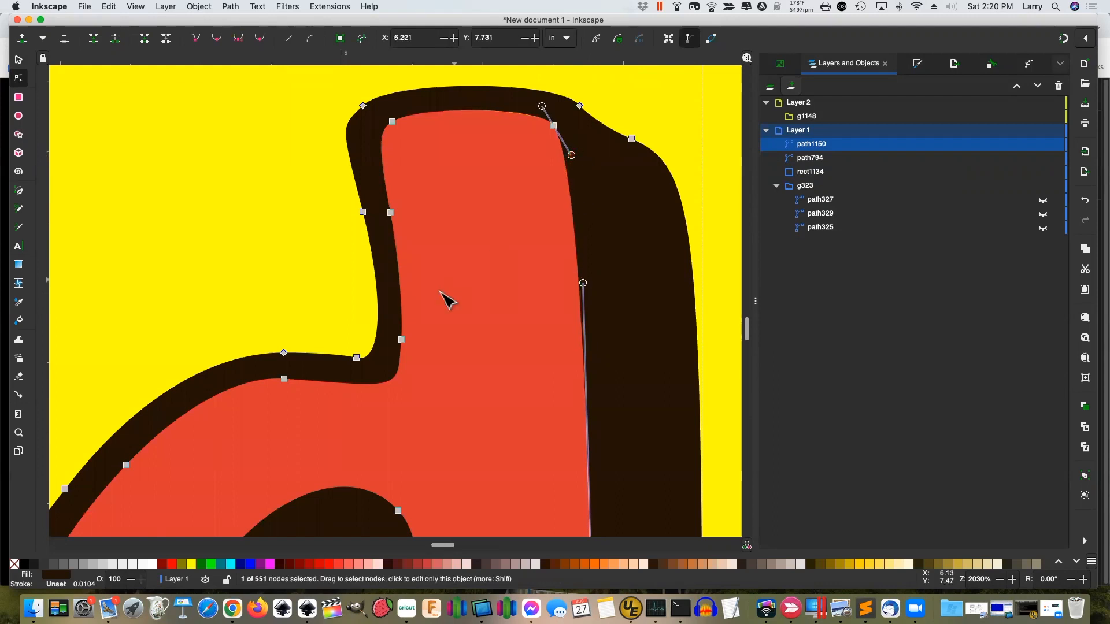
key(4)
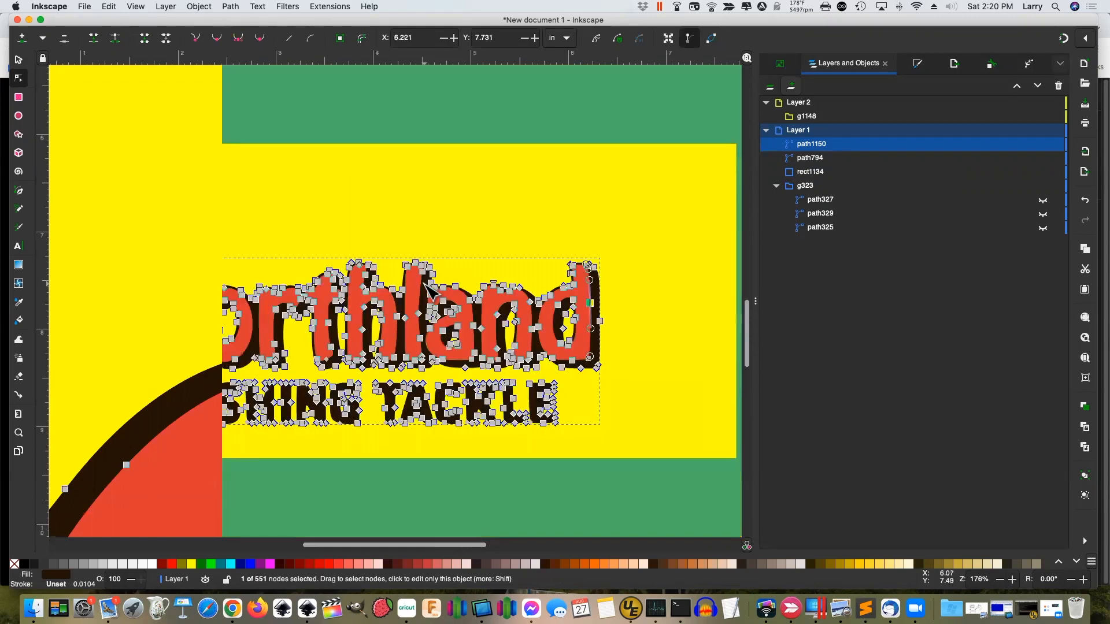
Make the Bagley logo's dark outline path327 and black background path325 visible again
click(19, 59)
click(483, 231)
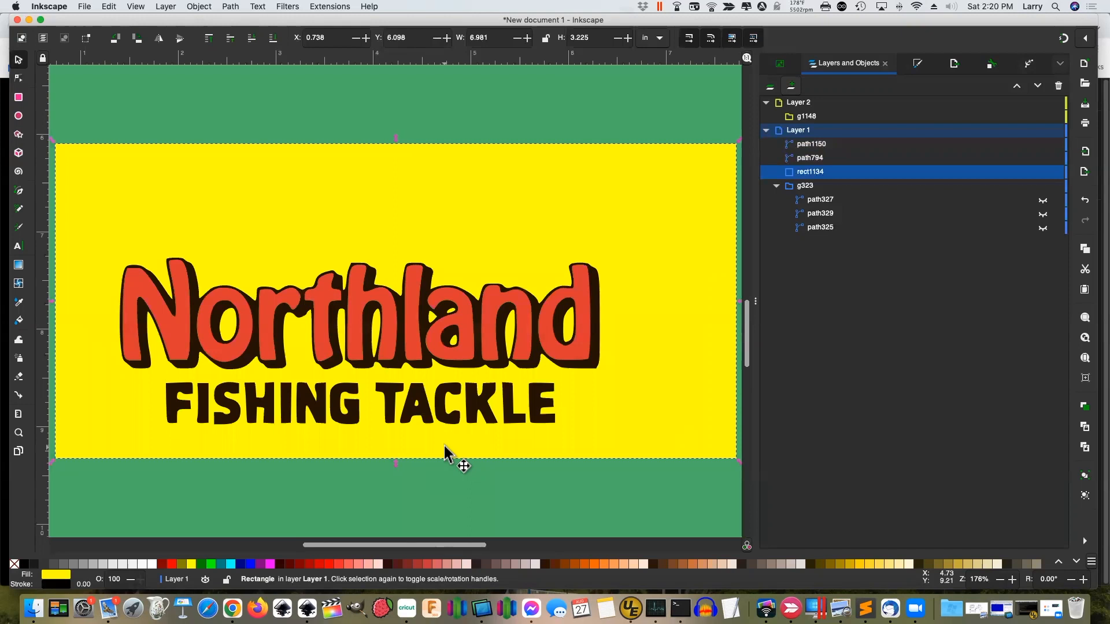
click(1042, 199)
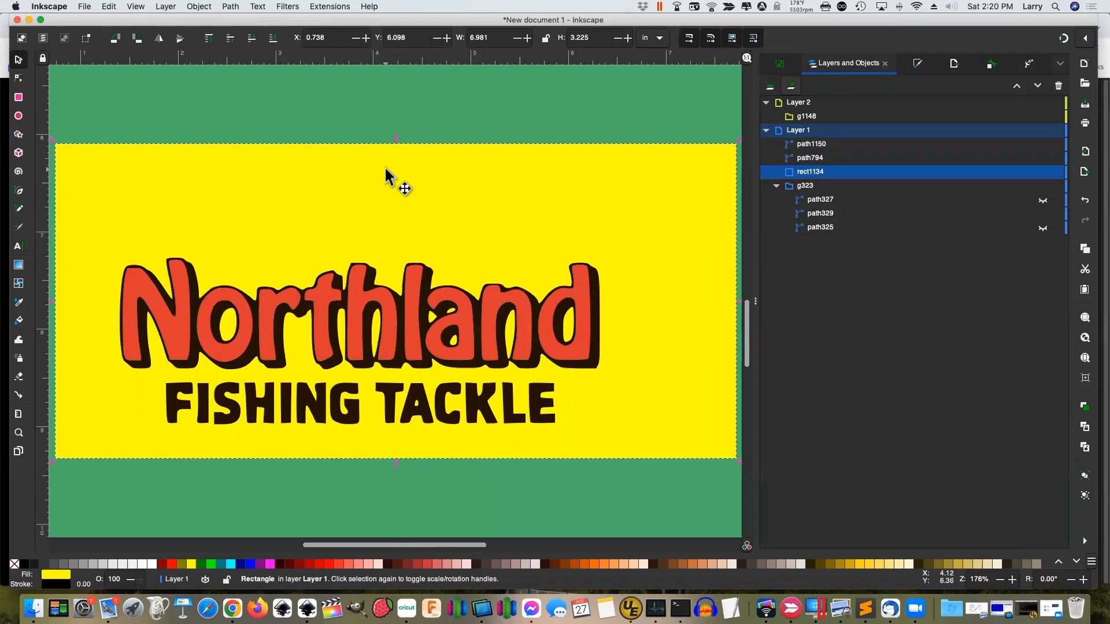
key(4)
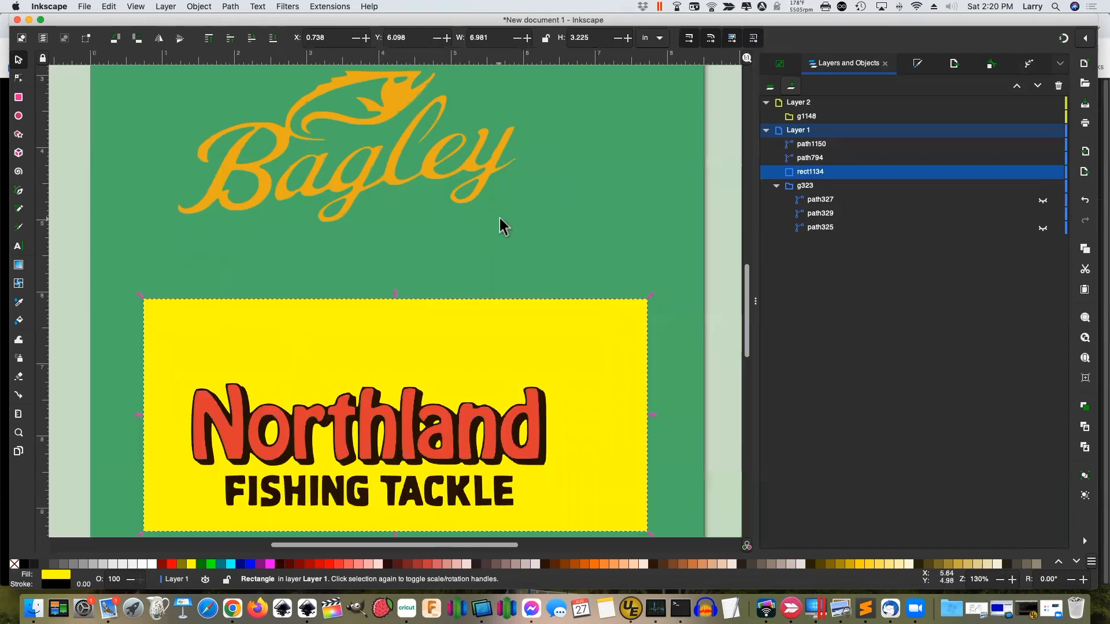
click(494, 169)
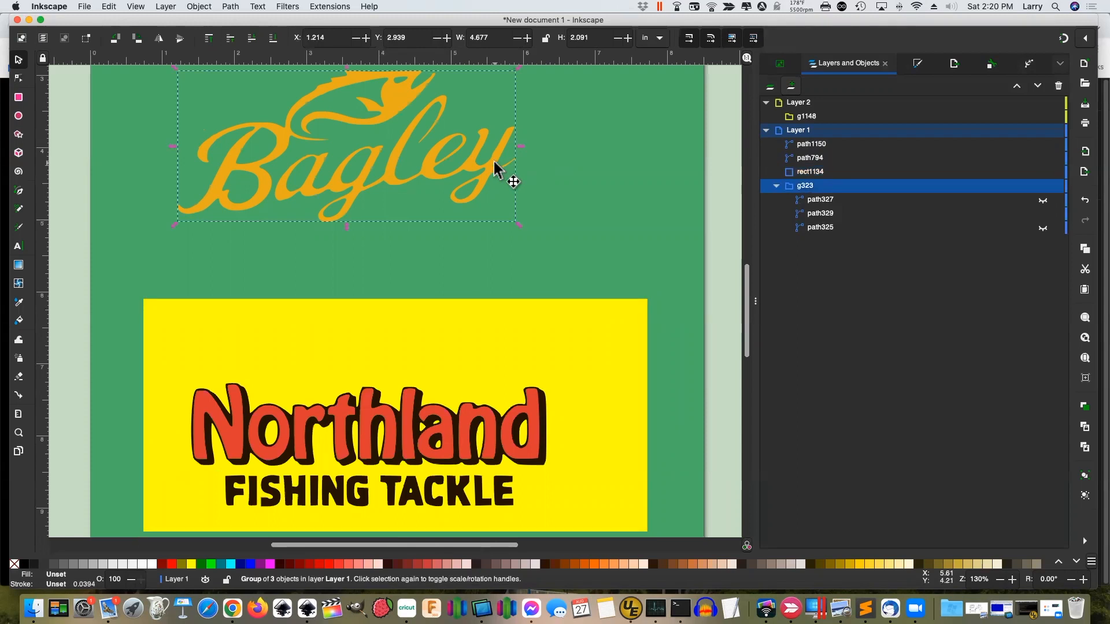
click(1042, 200)
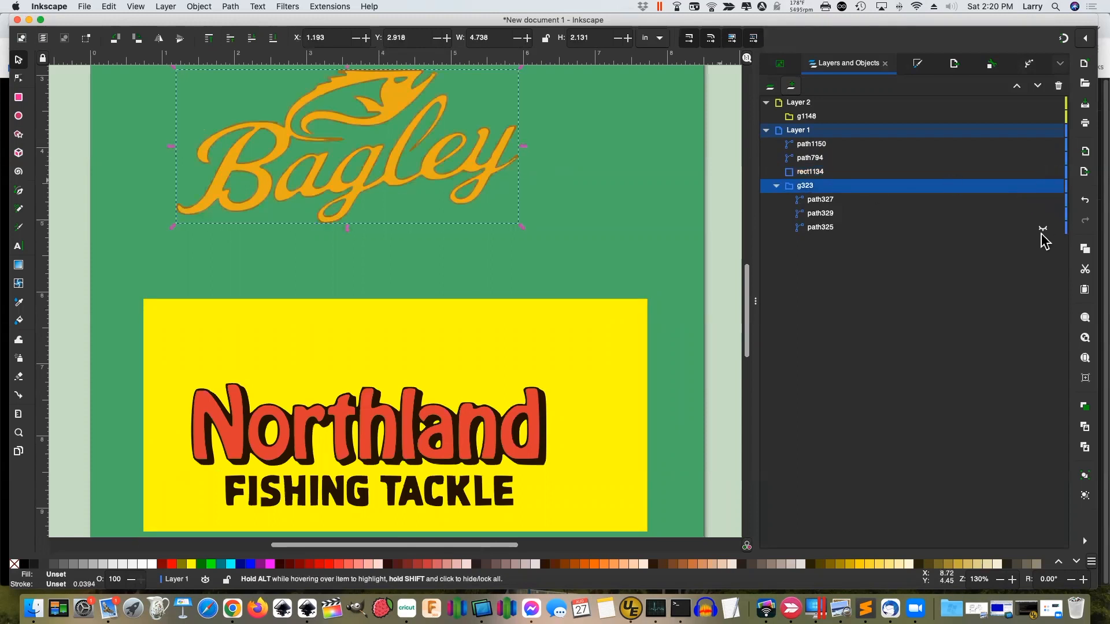
click(1042, 228)
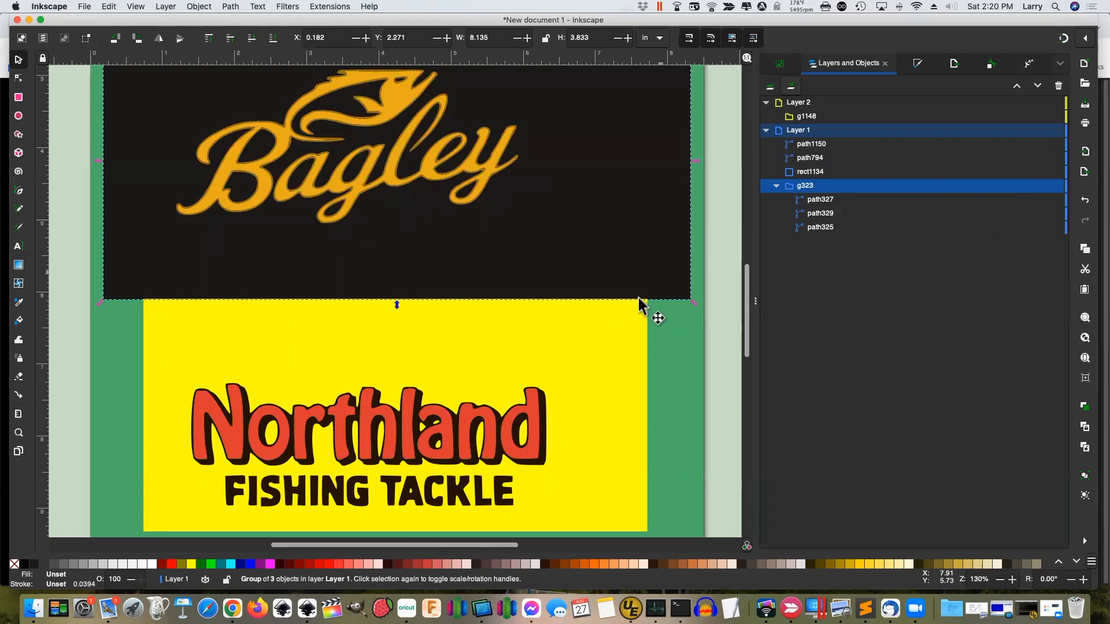
Select both Northland paths and the yellow rectangle and move them up over the black background
click(541, 355)
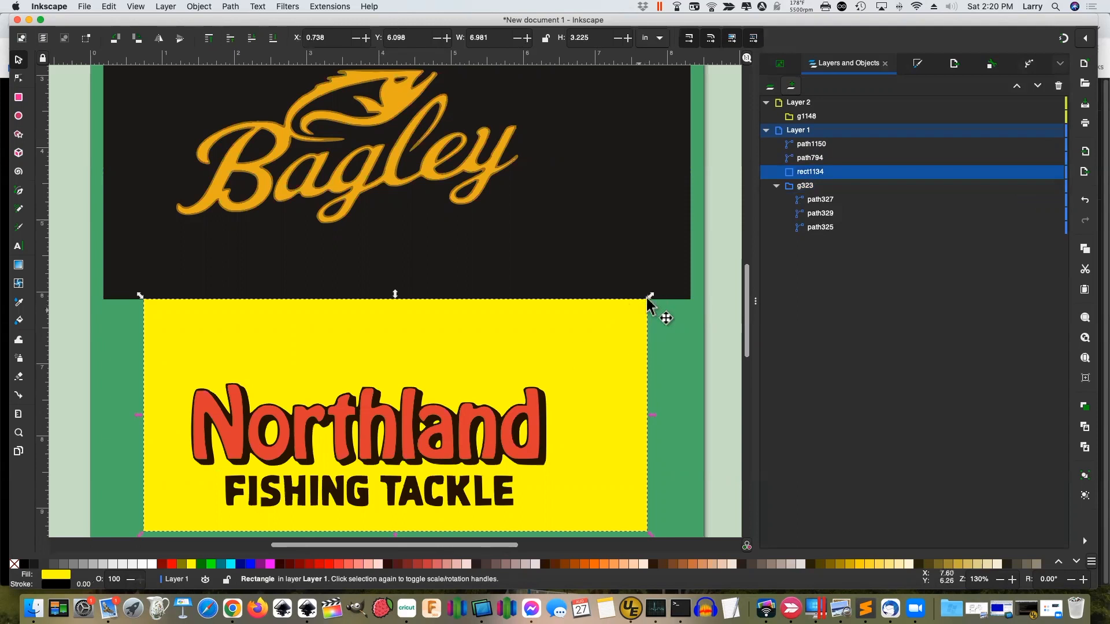
click(797, 131)
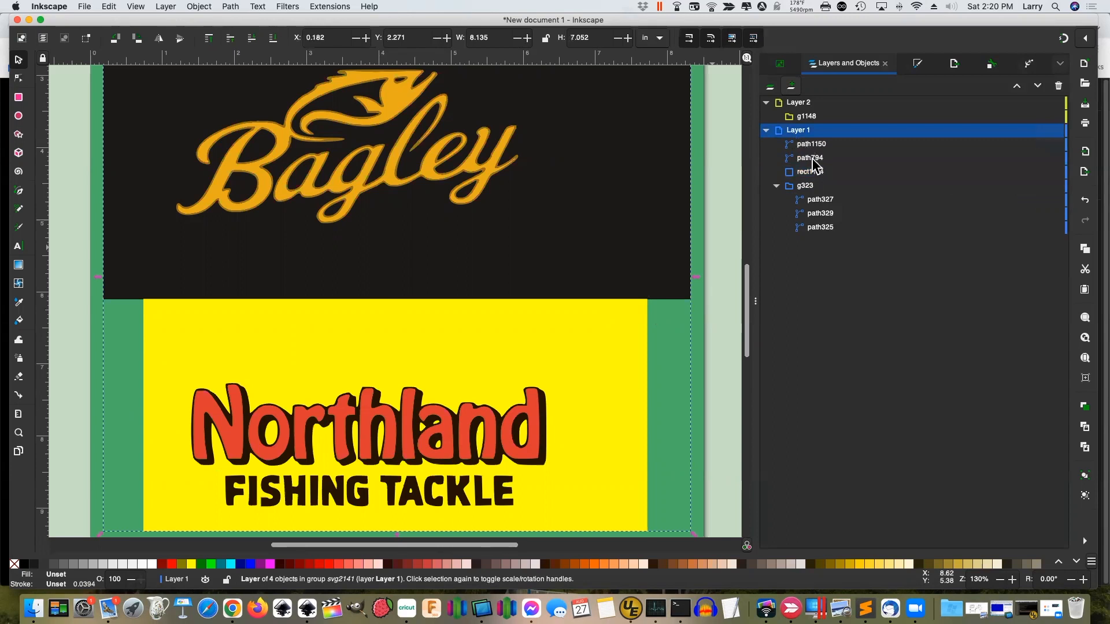
click(811, 145)
shift+click(810, 158)
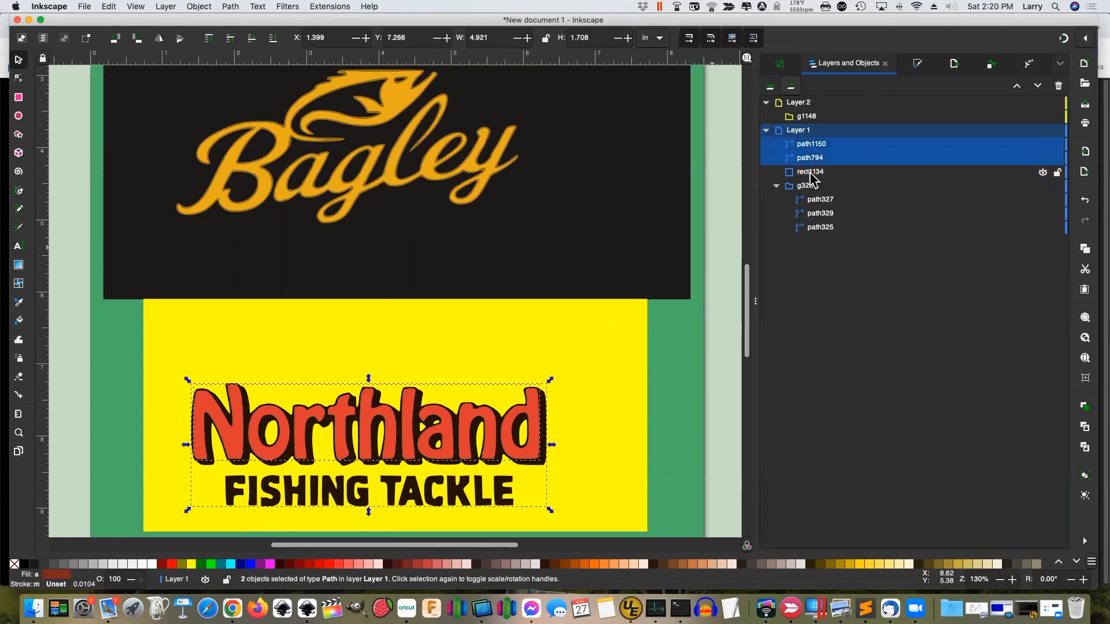
shift+click(810, 173)
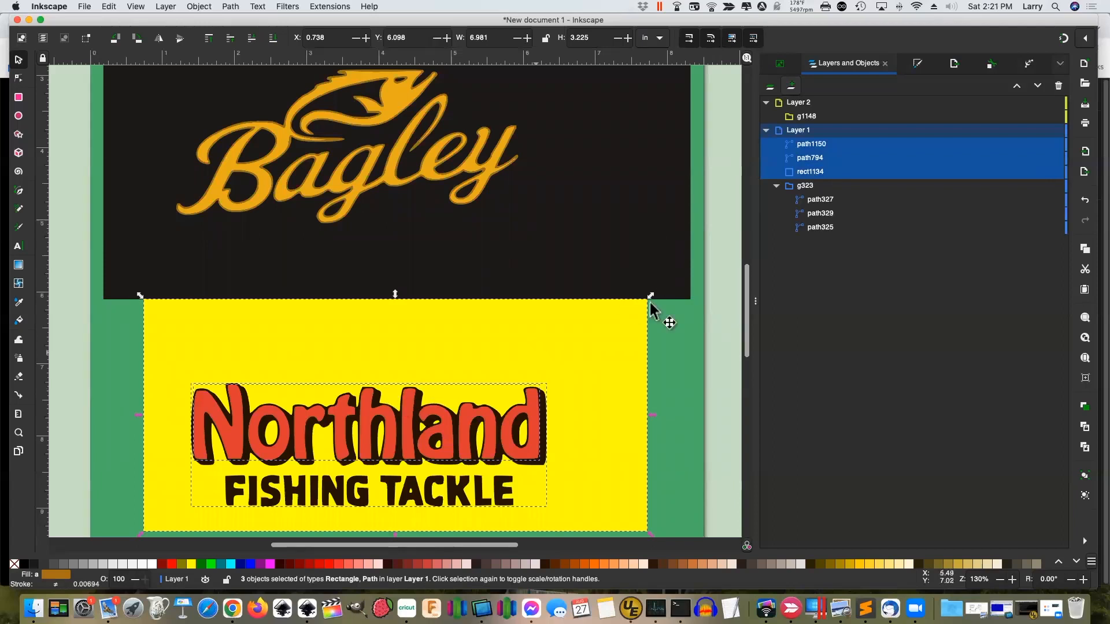
drag(259, 366, 245, 296)
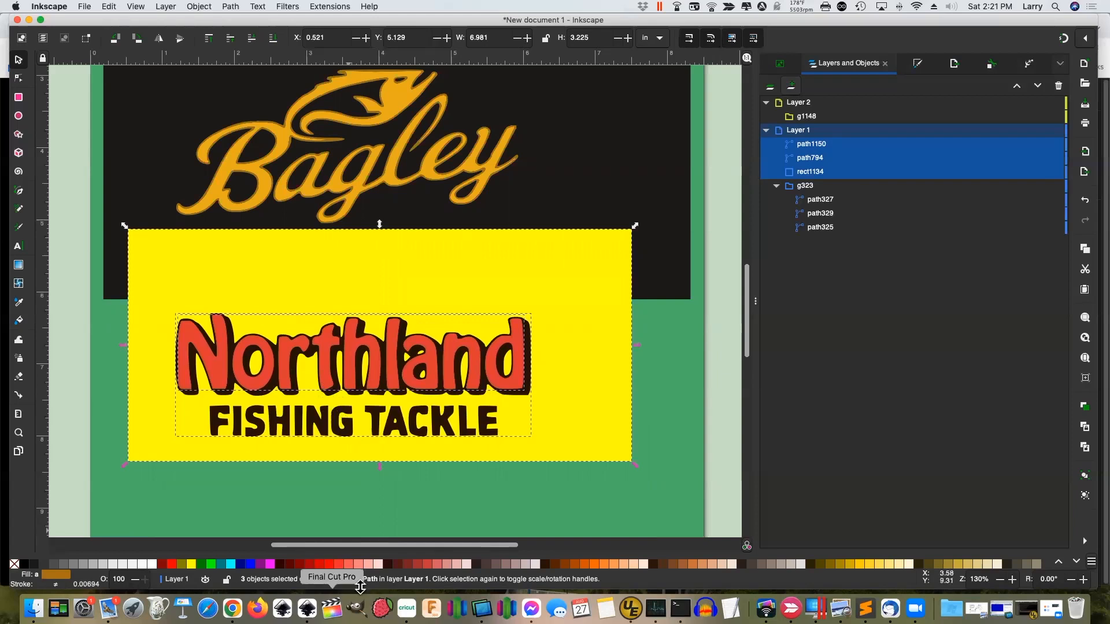
click(460, 483)
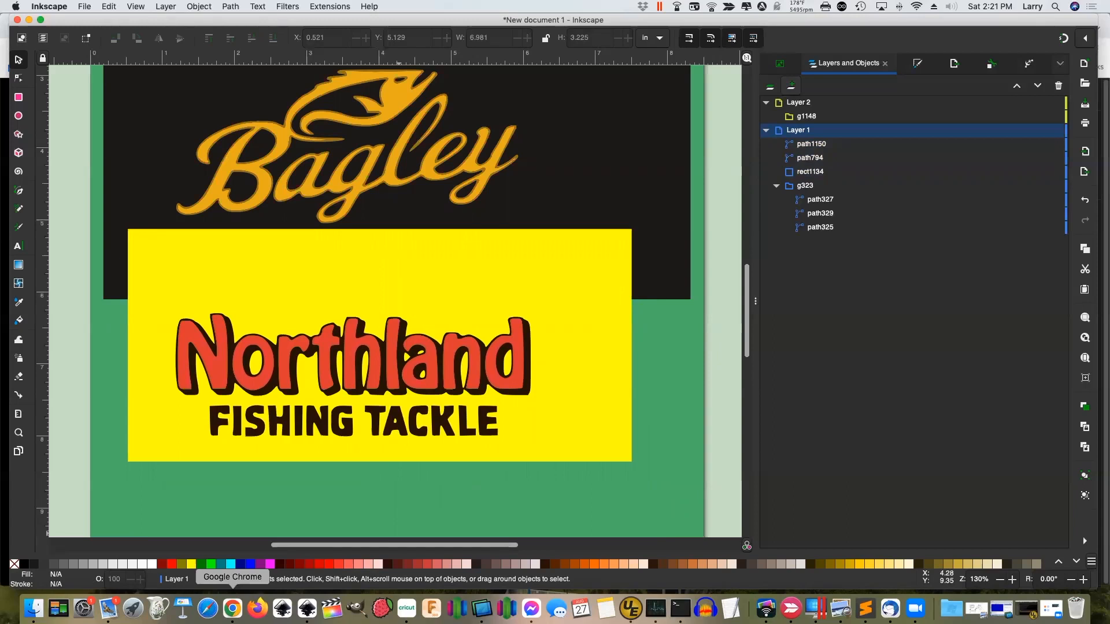
click(232, 608)
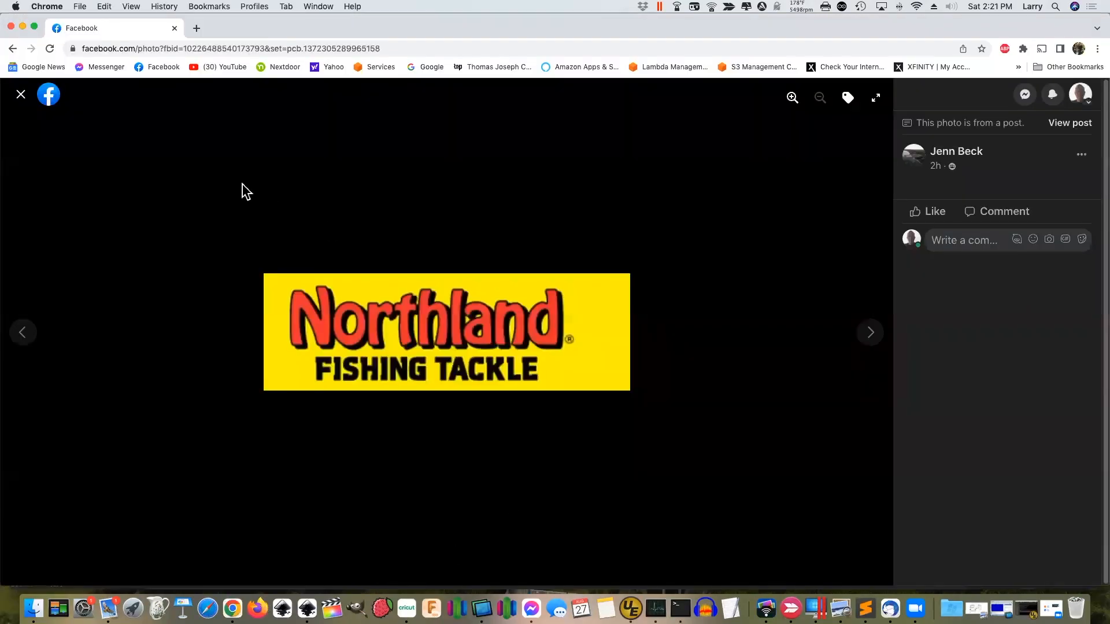
click(21, 94)
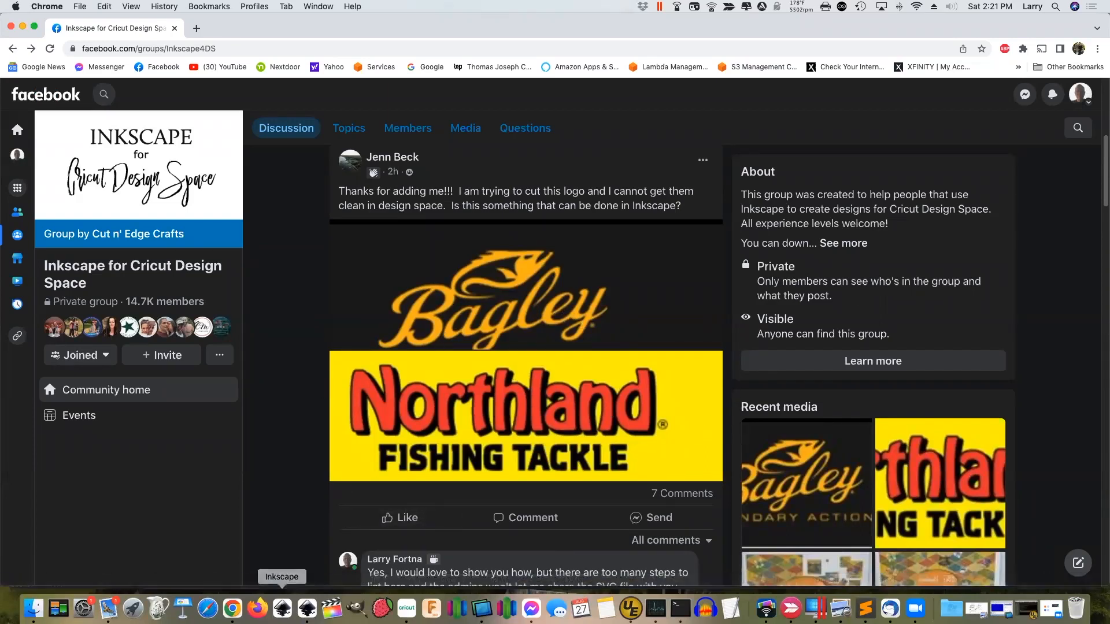
click(307, 608)
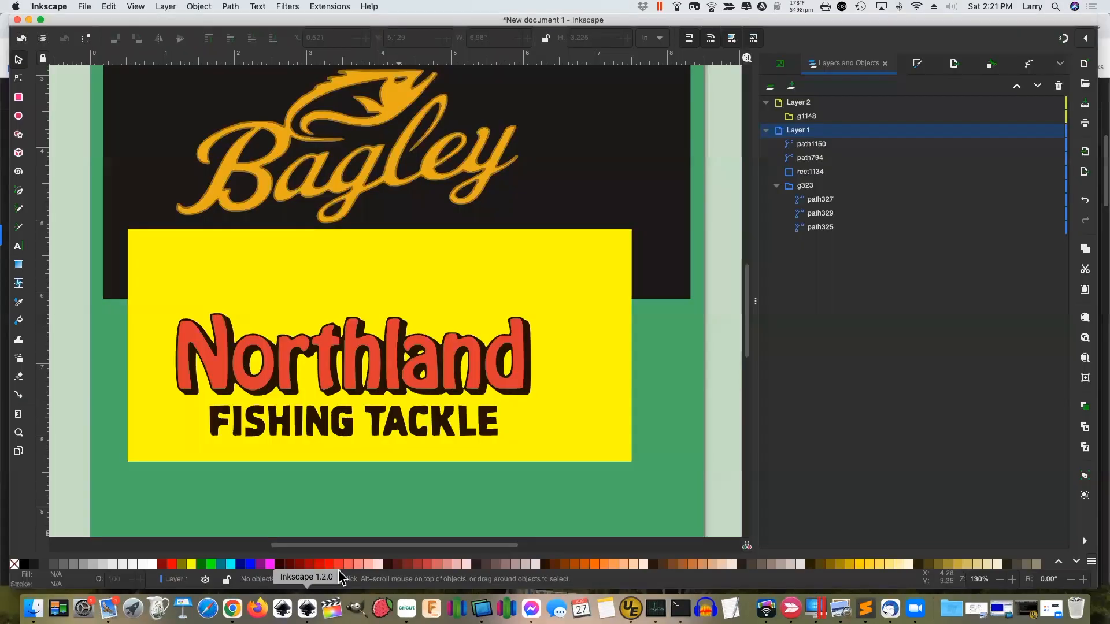
Save the drawing as Plain SVG on the Desktop named northland-2.svg
mouse_move(745, 287)
mouse_down()
mouse_move(743, 255)
mouse_move(744, 270)
mouse_up()
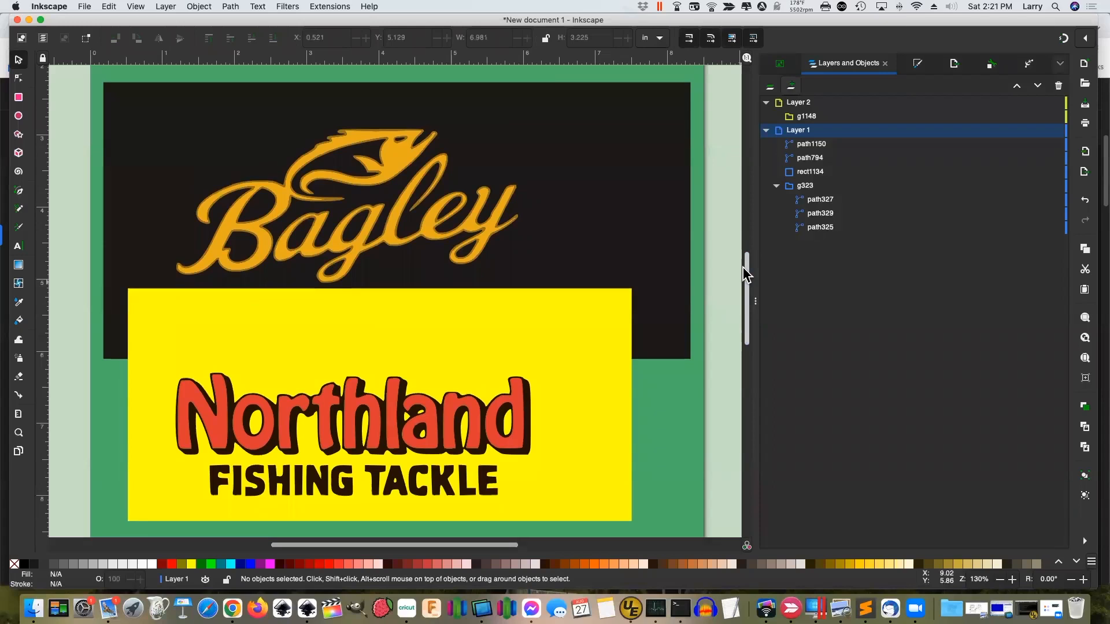
key(5)
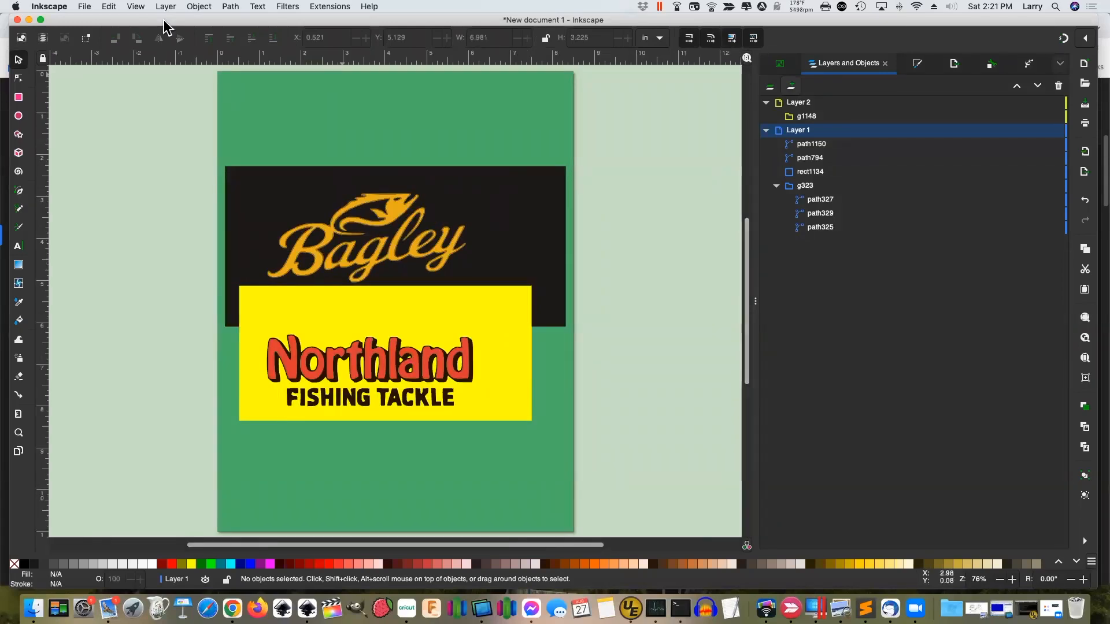
click(85, 7)
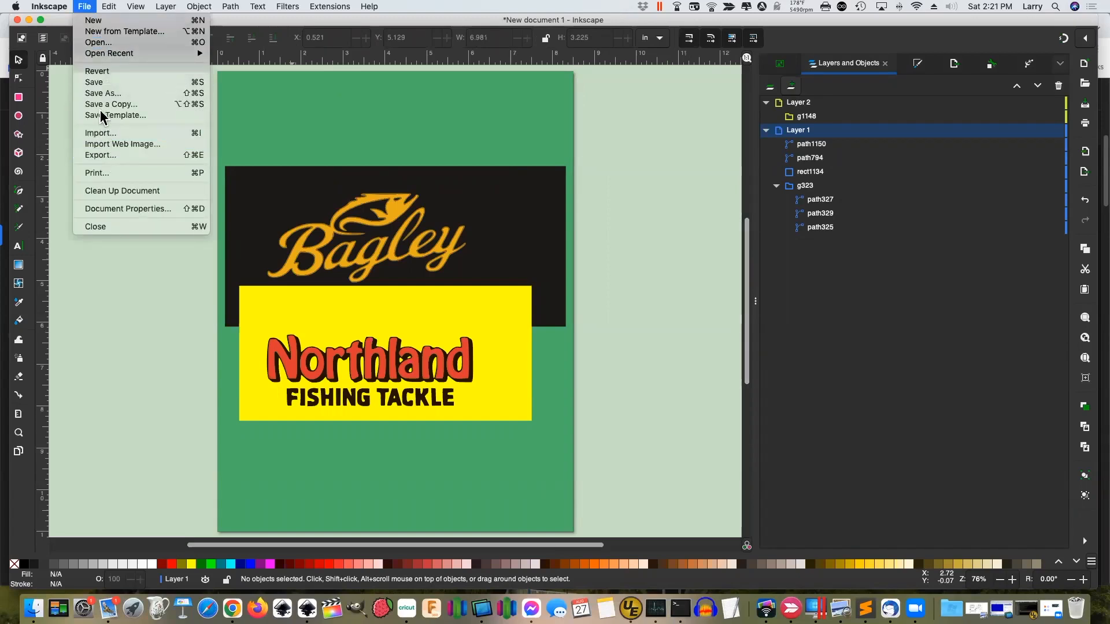
click(106, 95)
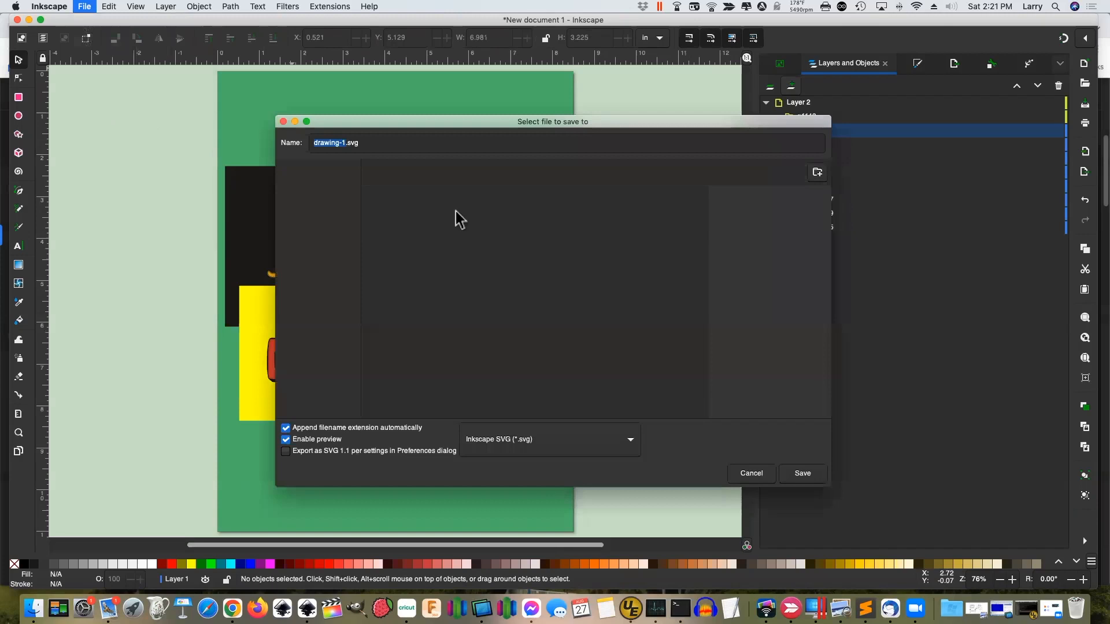
click(501, 443)
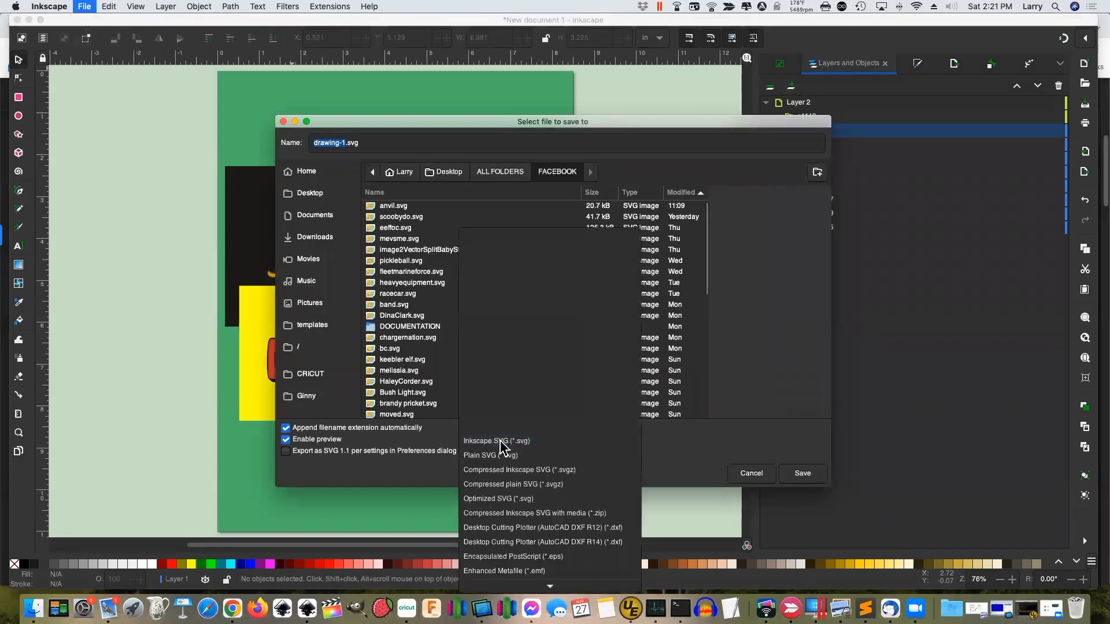
click(498, 456)
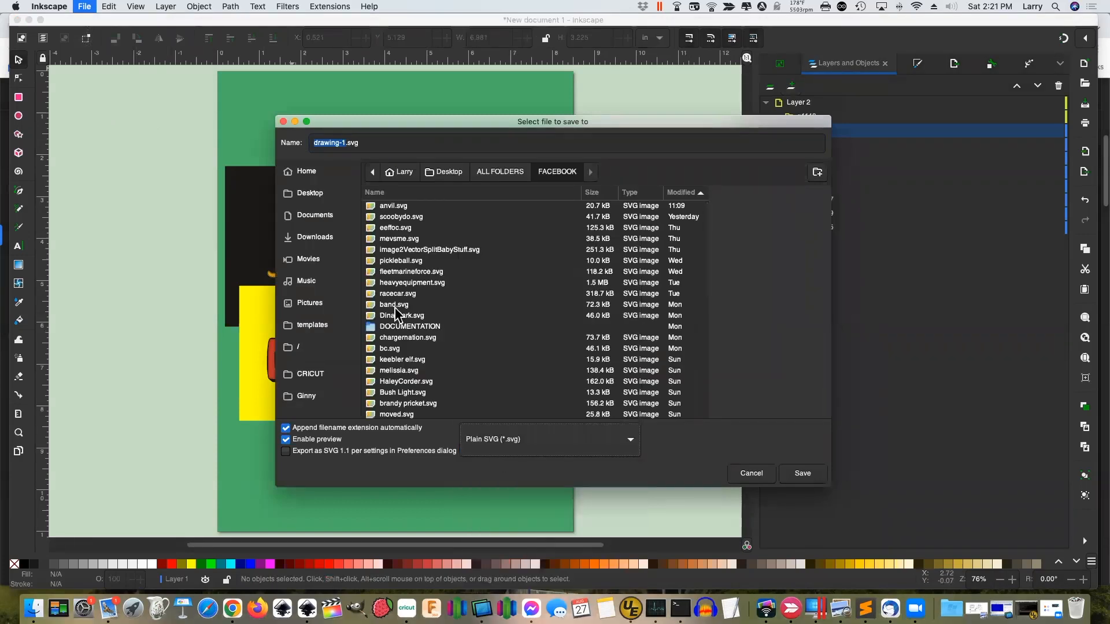
click(318, 194)
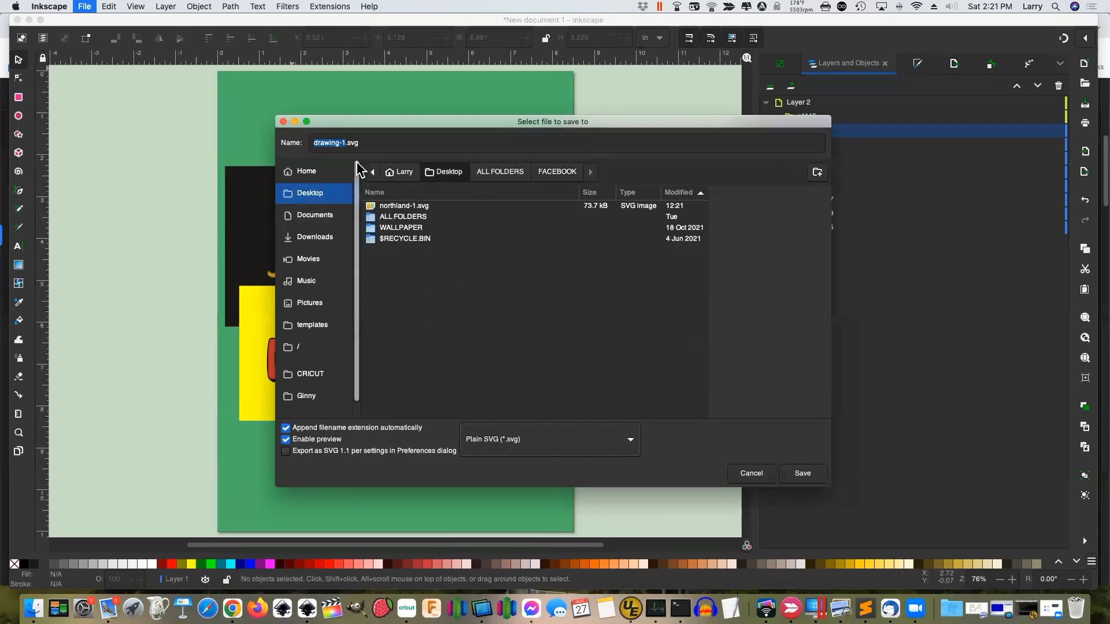
click(389, 206)
click(349, 143)
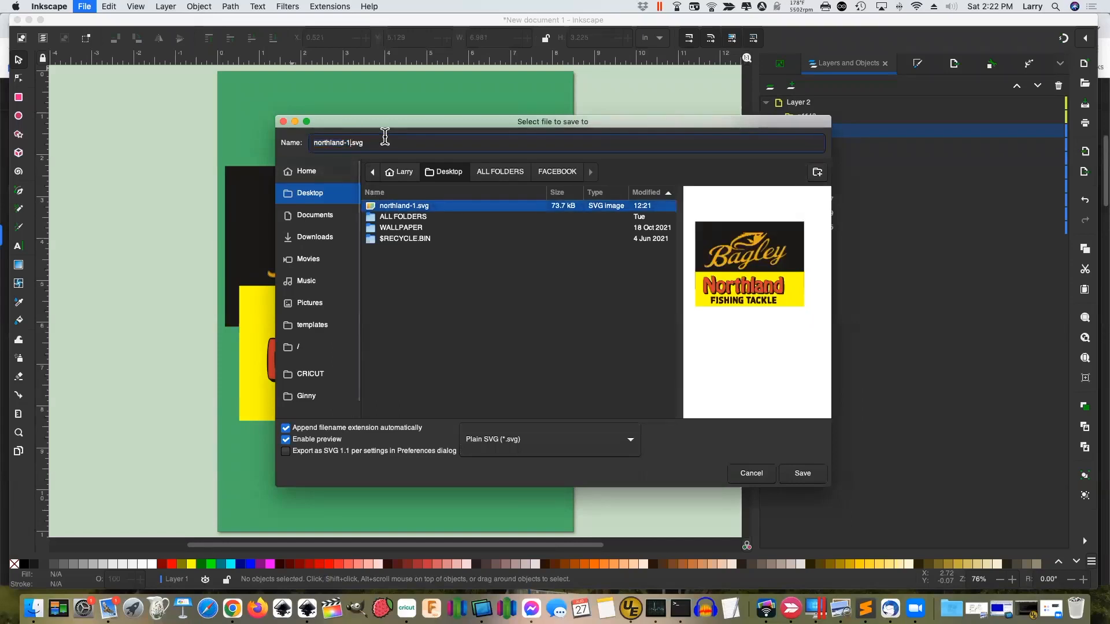
key(BackSpace)
text(2)
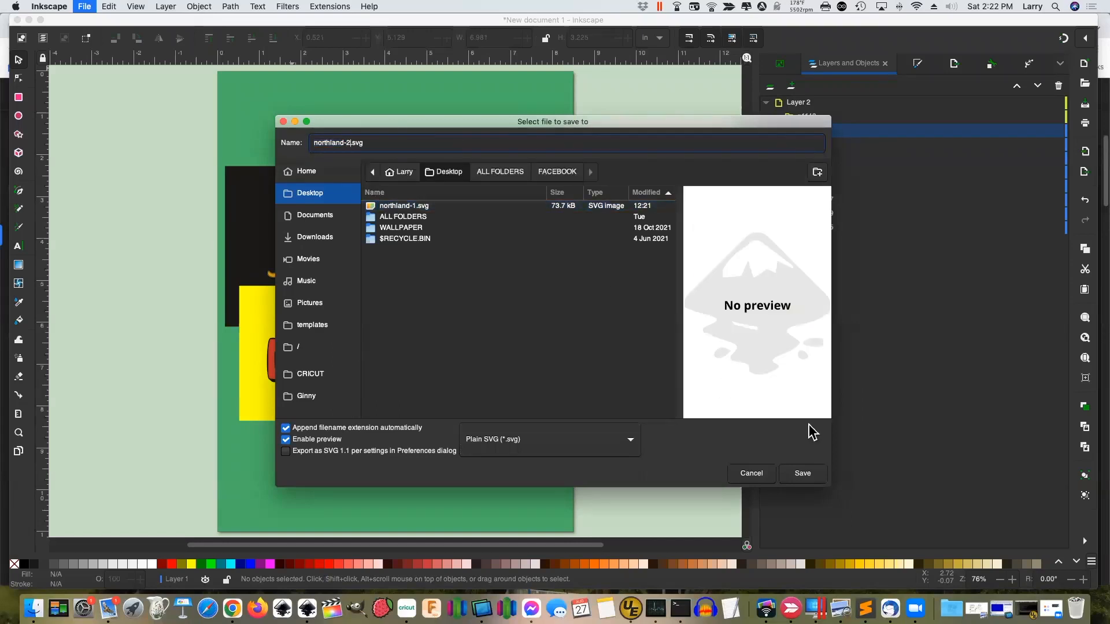
click(802, 474)
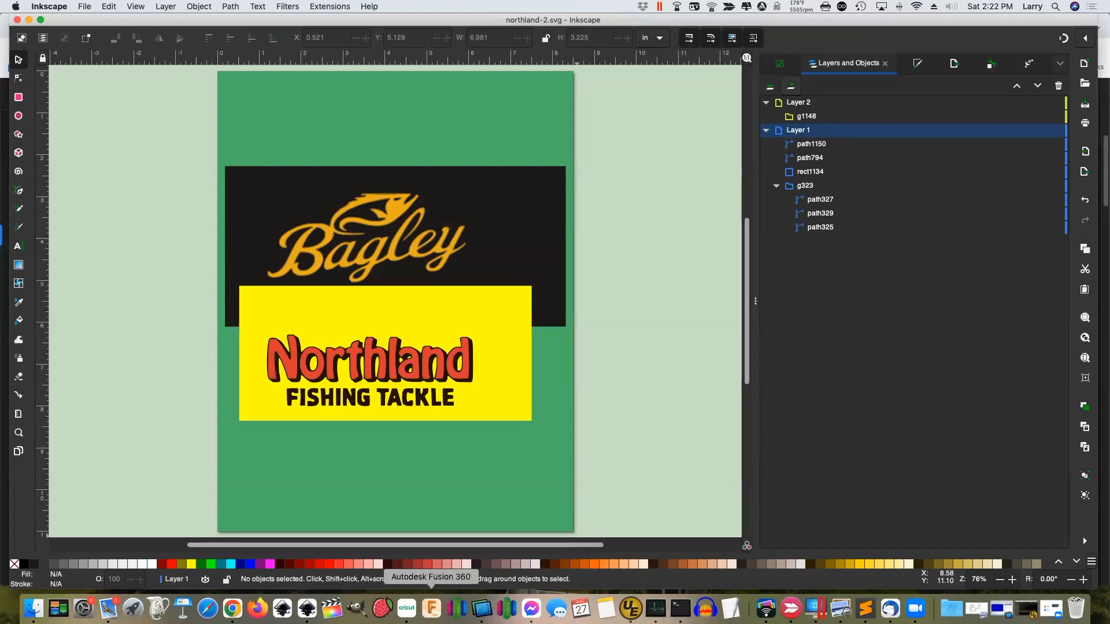
In Cricut Design Space, delete the old northland-1 upload and start a new image upload
click(406, 607)
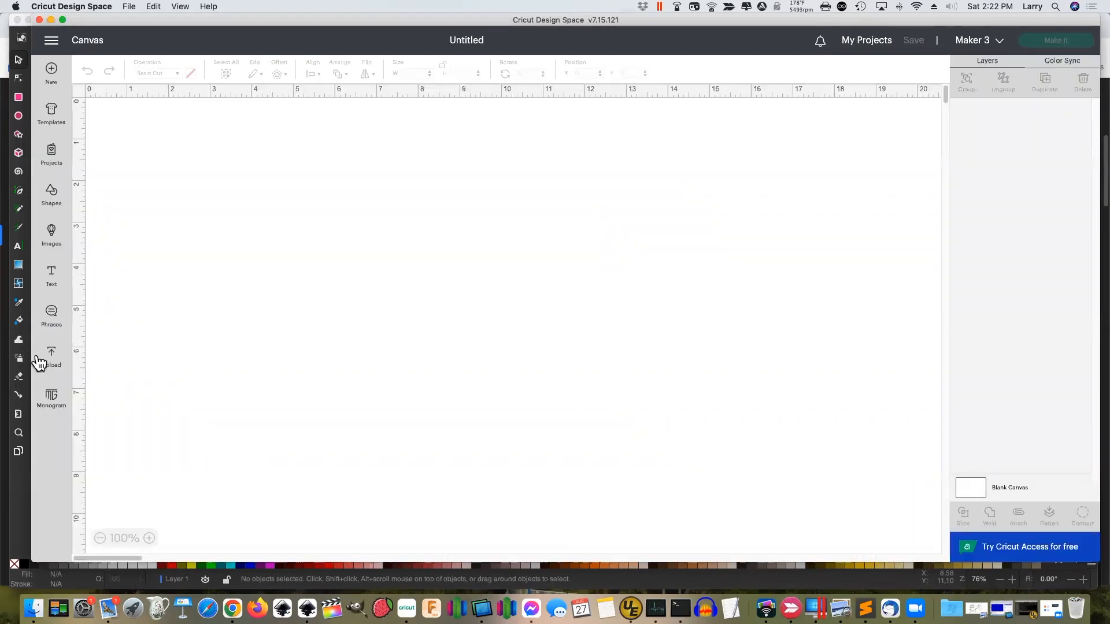
click(49, 359)
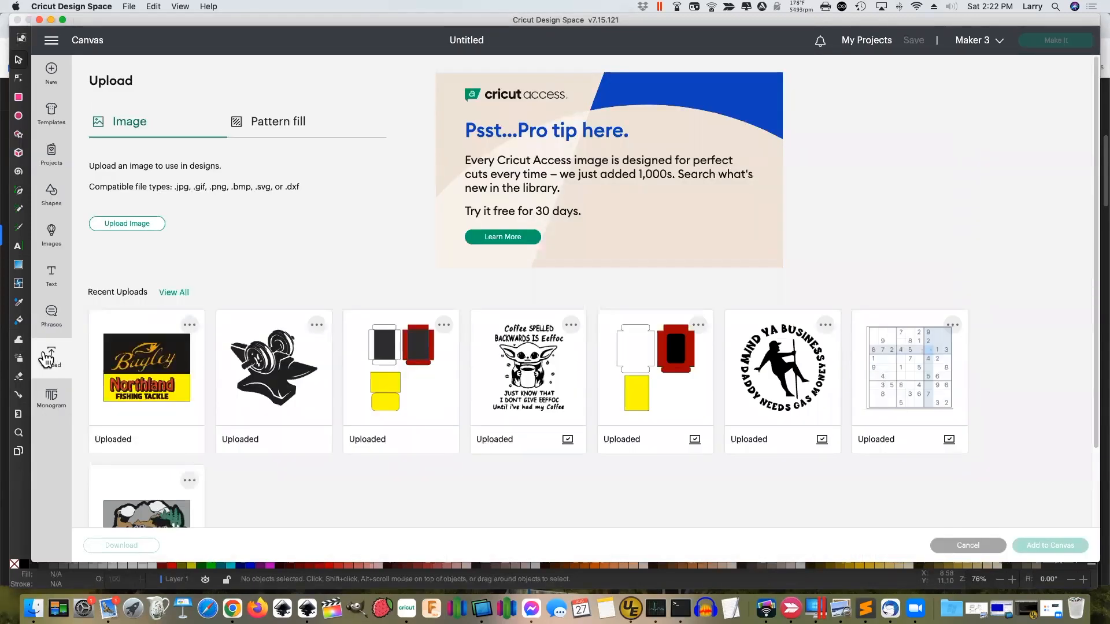
click(189, 325)
click(153, 377)
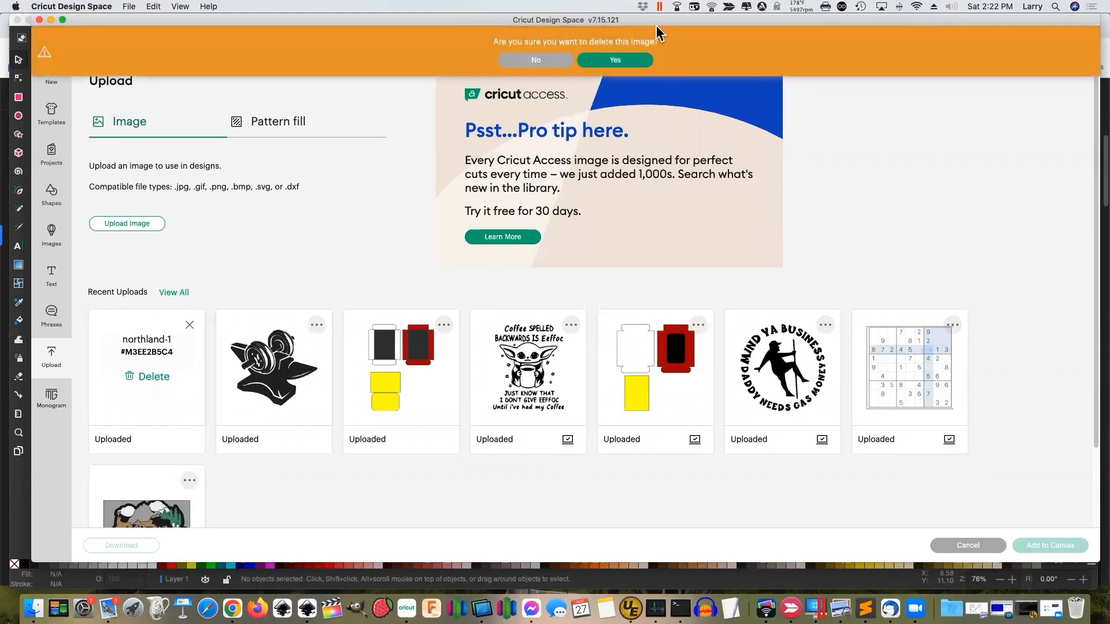
click(615, 60)
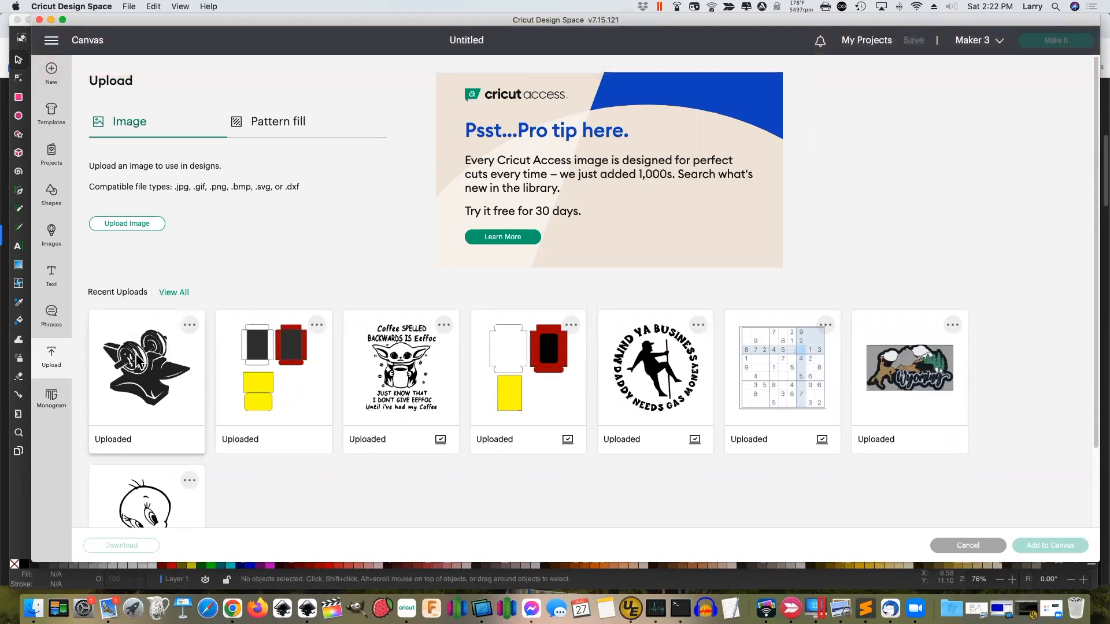
click(123, 227)
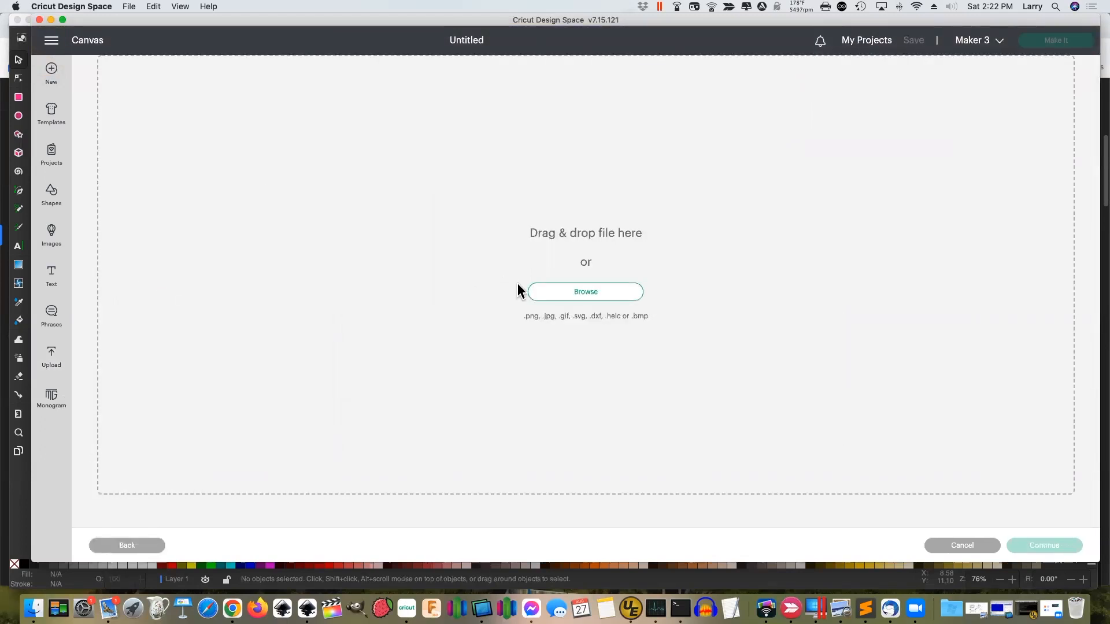
Browse to northland-2.svg on the Desktop and load it into the upload
click(556, 292)
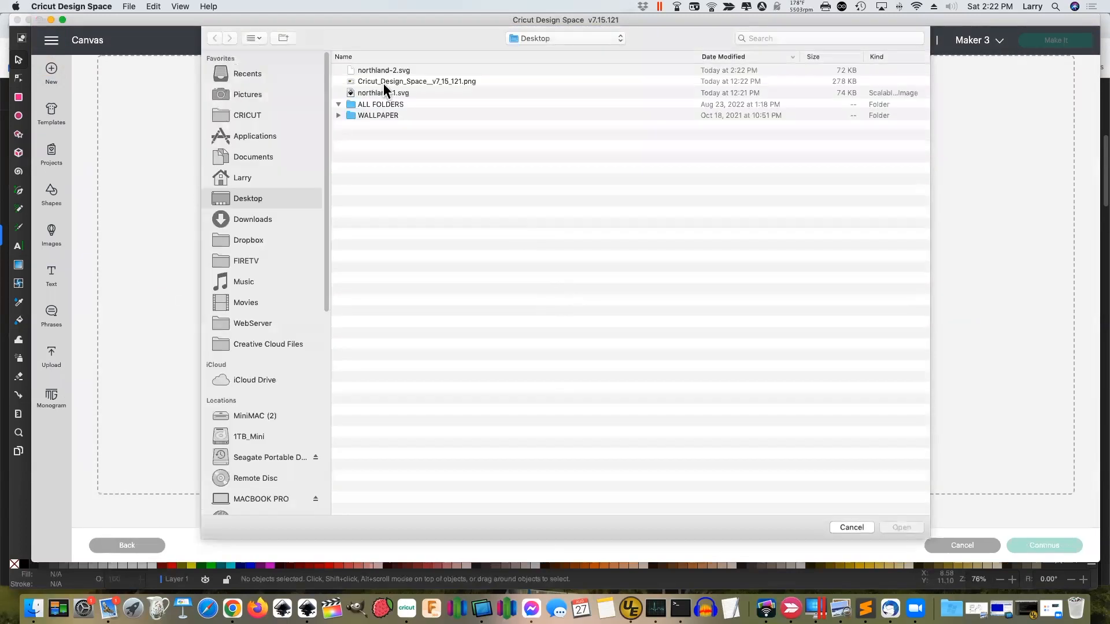
click(383, 70)
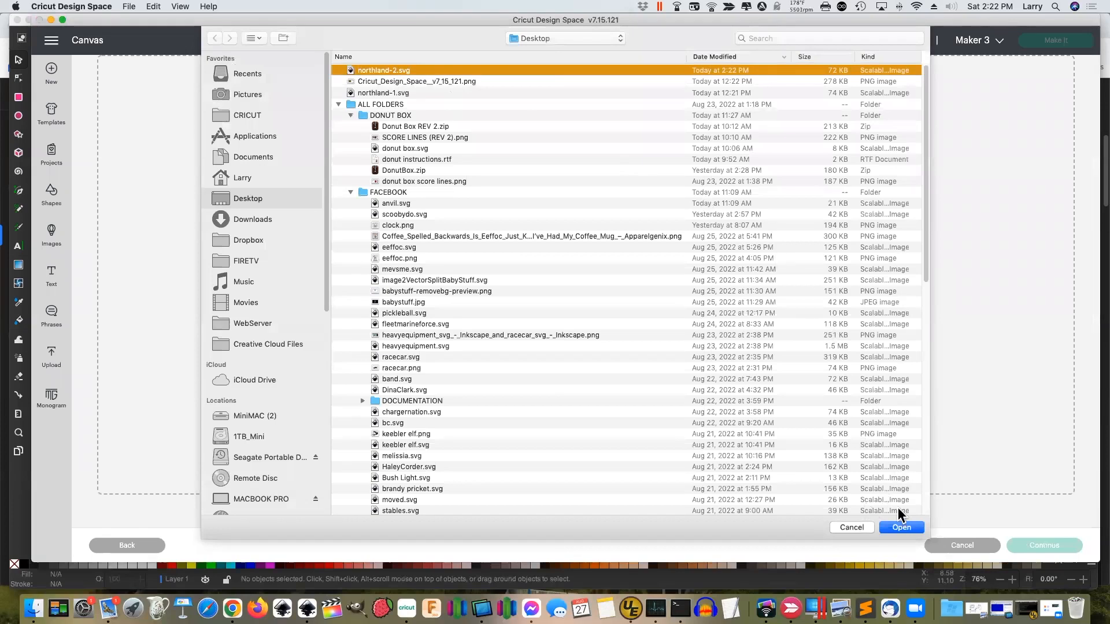
click(901, 527)
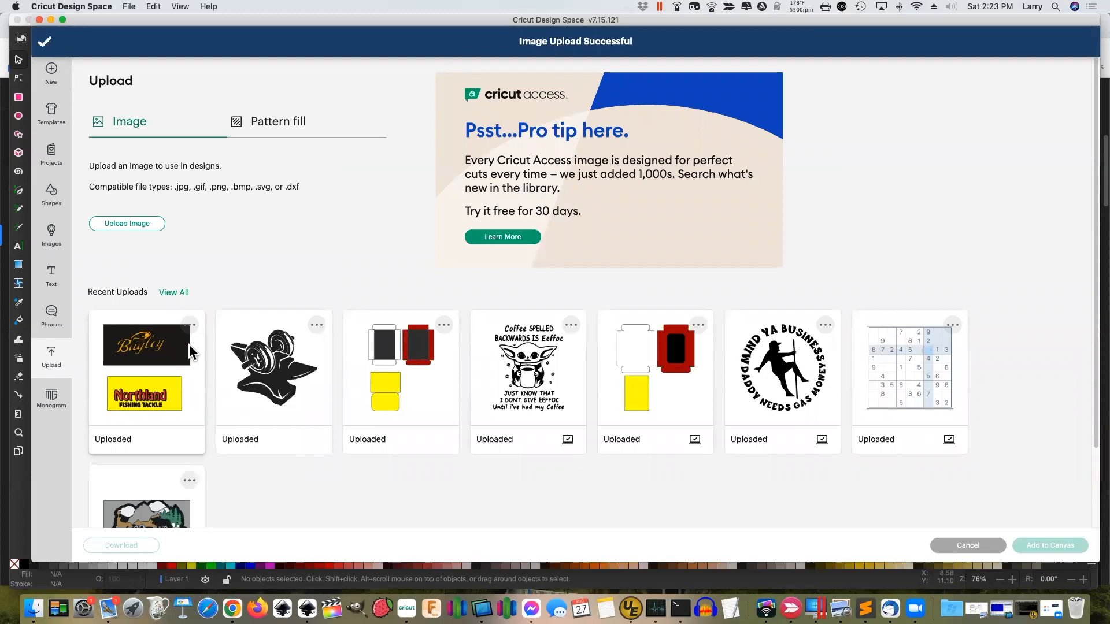
Place the uploaded northland-2 design, group the yellow Northland sign's layers, and move it above Bagley
click(181, 358)
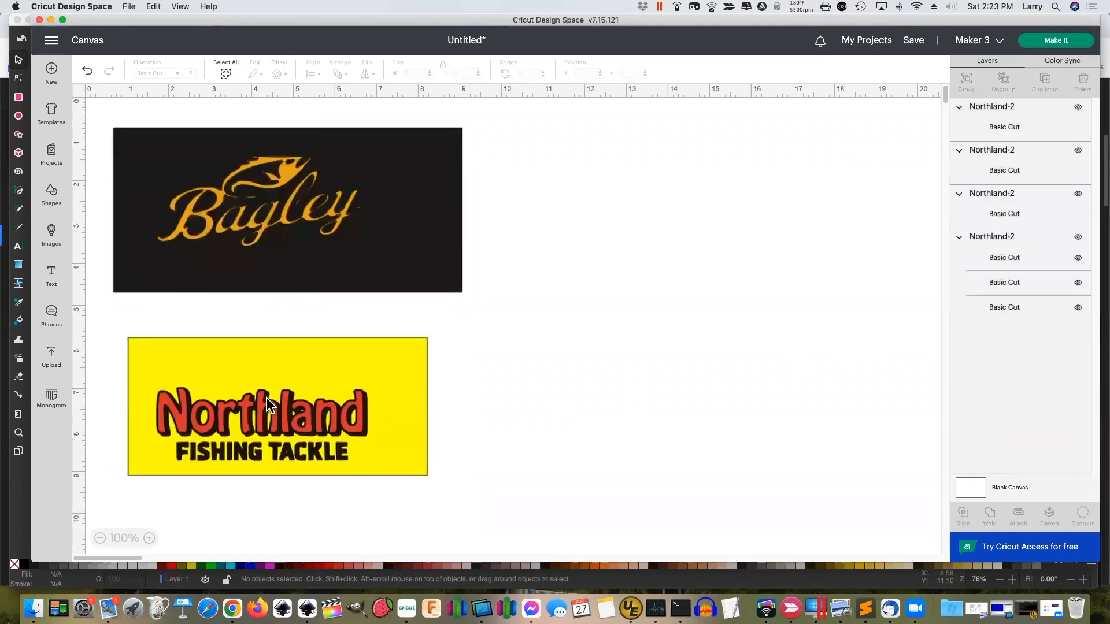
click(206, 388)
drag(116, 331, 510, 513)
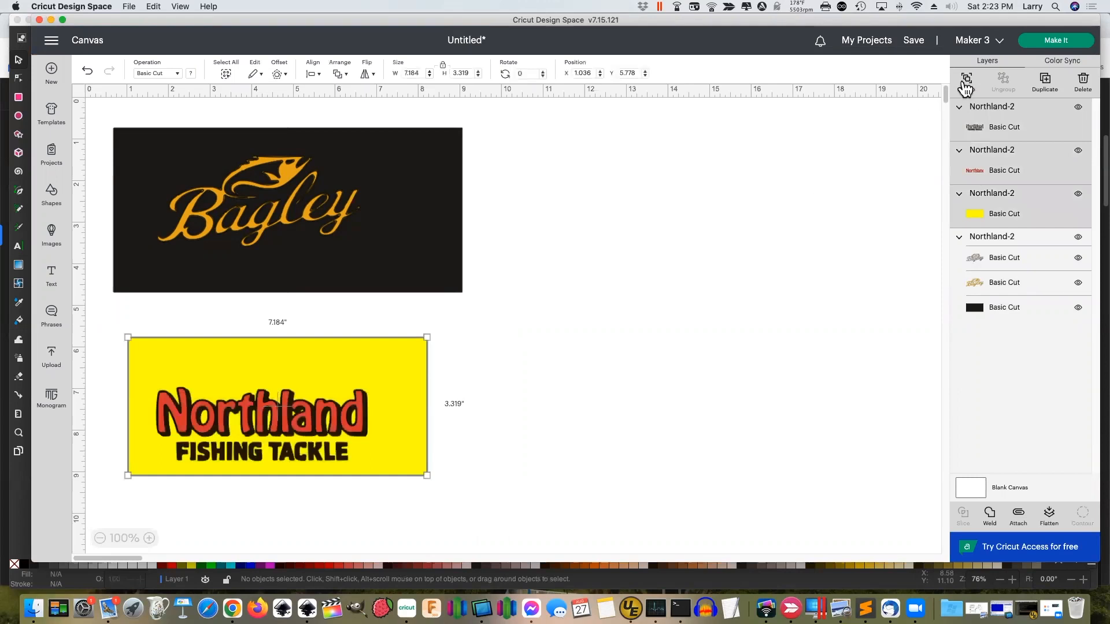
key(super+g)
drag(297, 383, 300, 297)
click(713, 314)
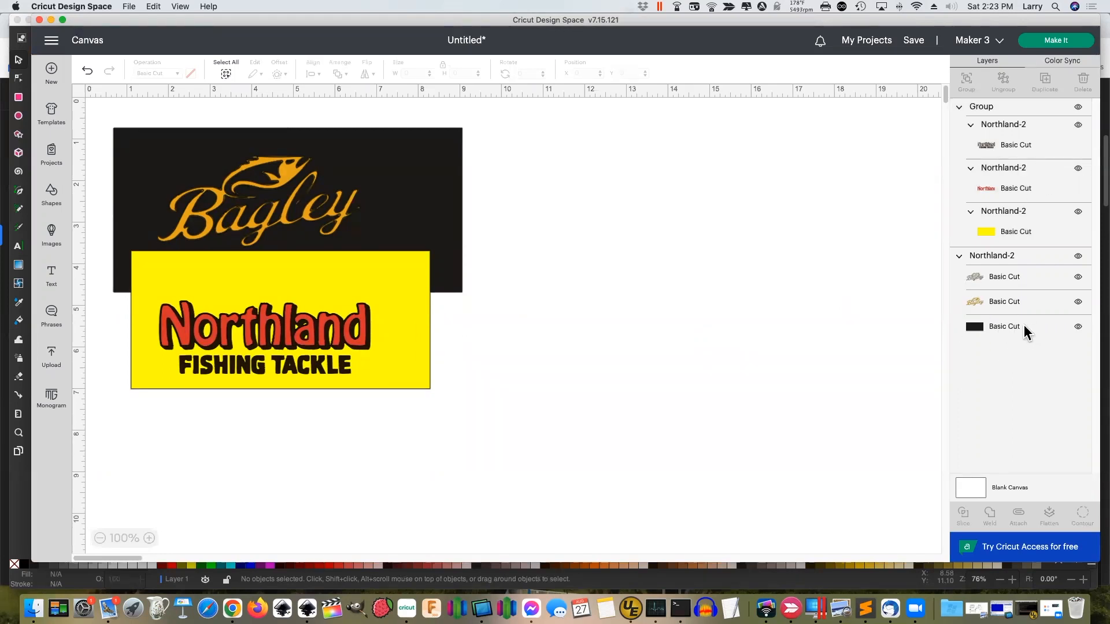
click(1078, 108)
click(1077, 255)
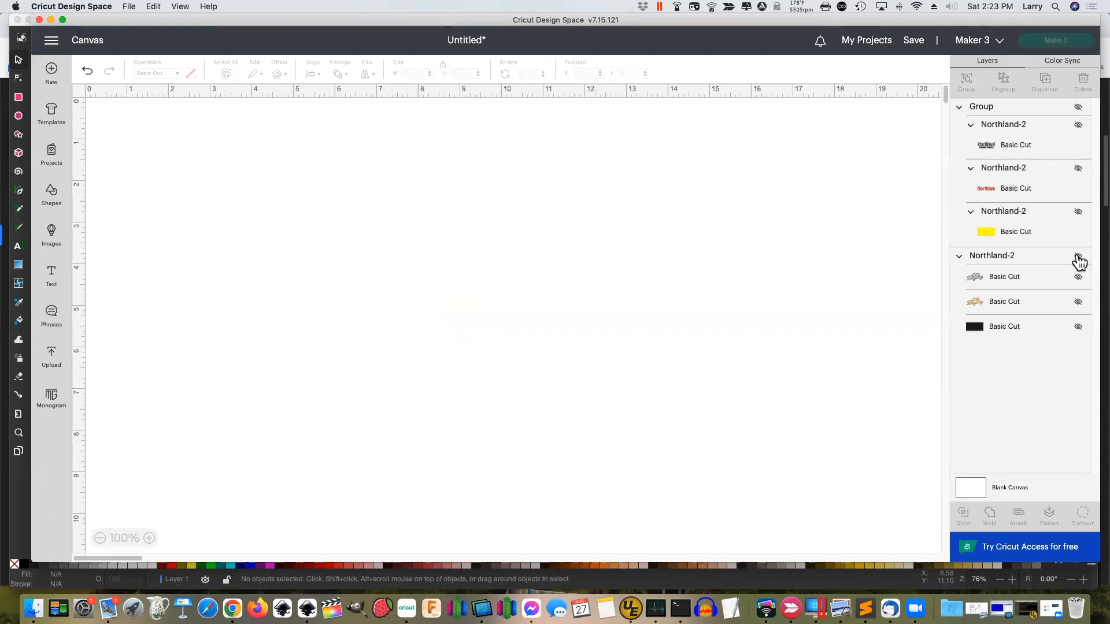
click(1079, 128)
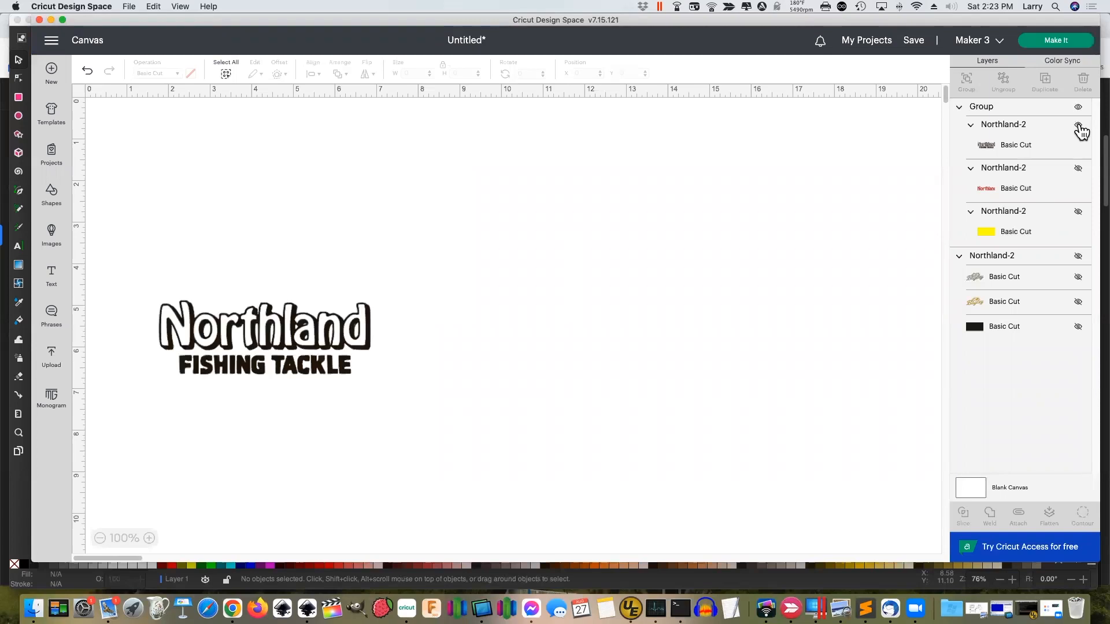
click(1079, 127)
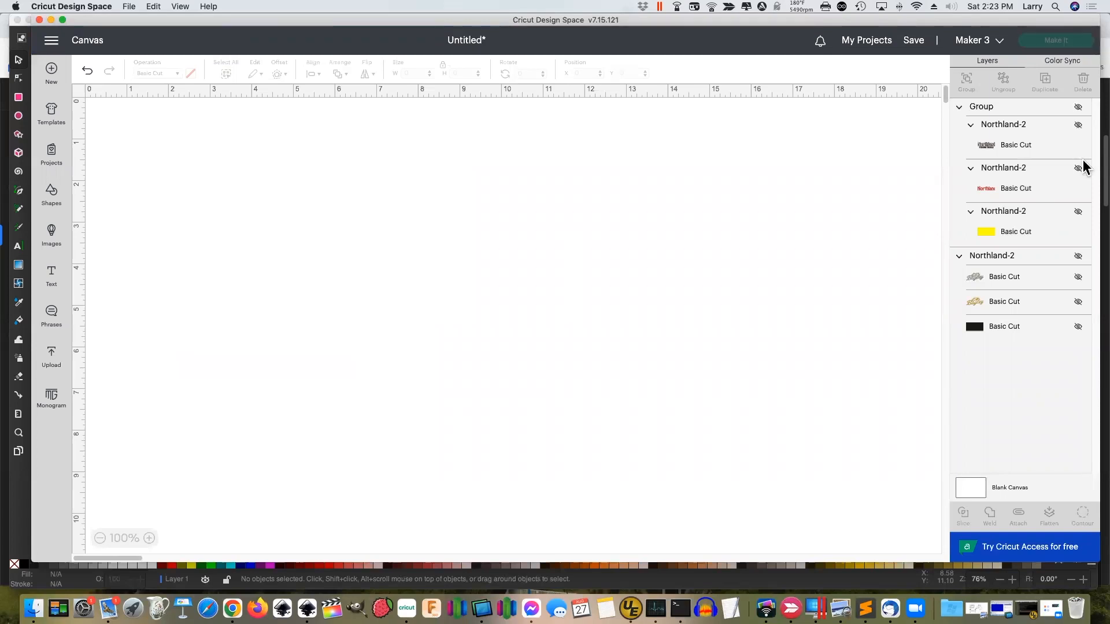
click(1078, 170)
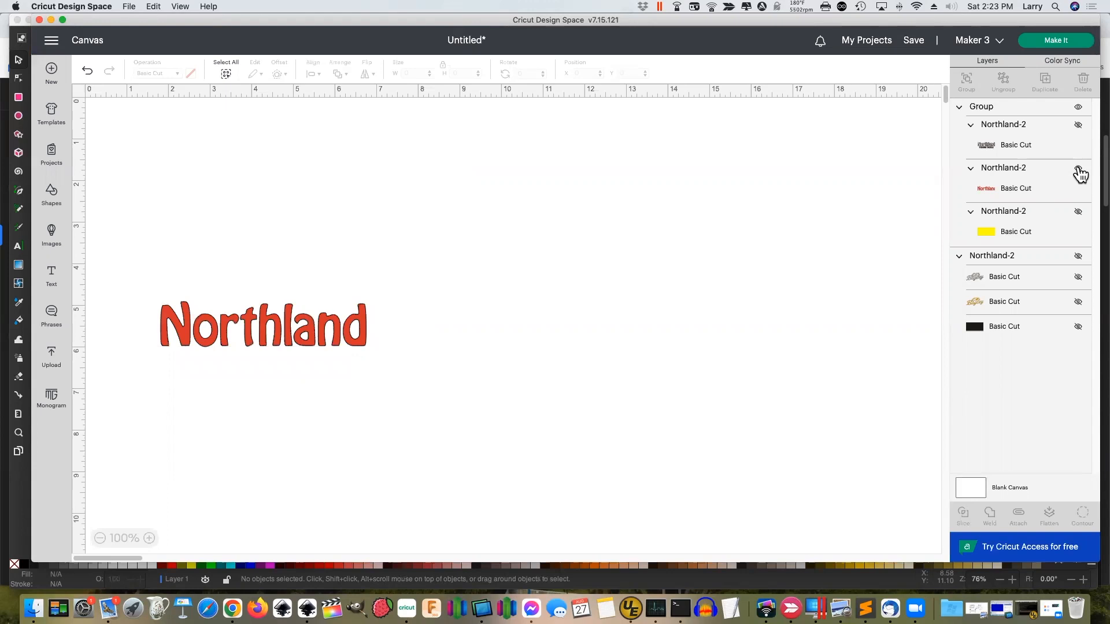
click(1078, 170)
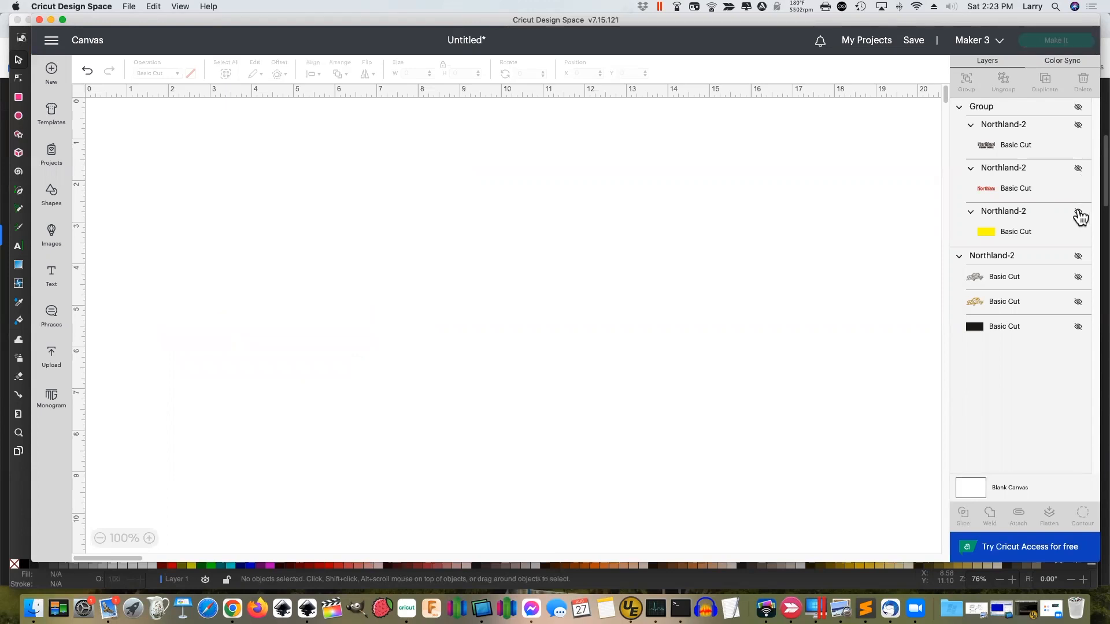
click(1079, 212)
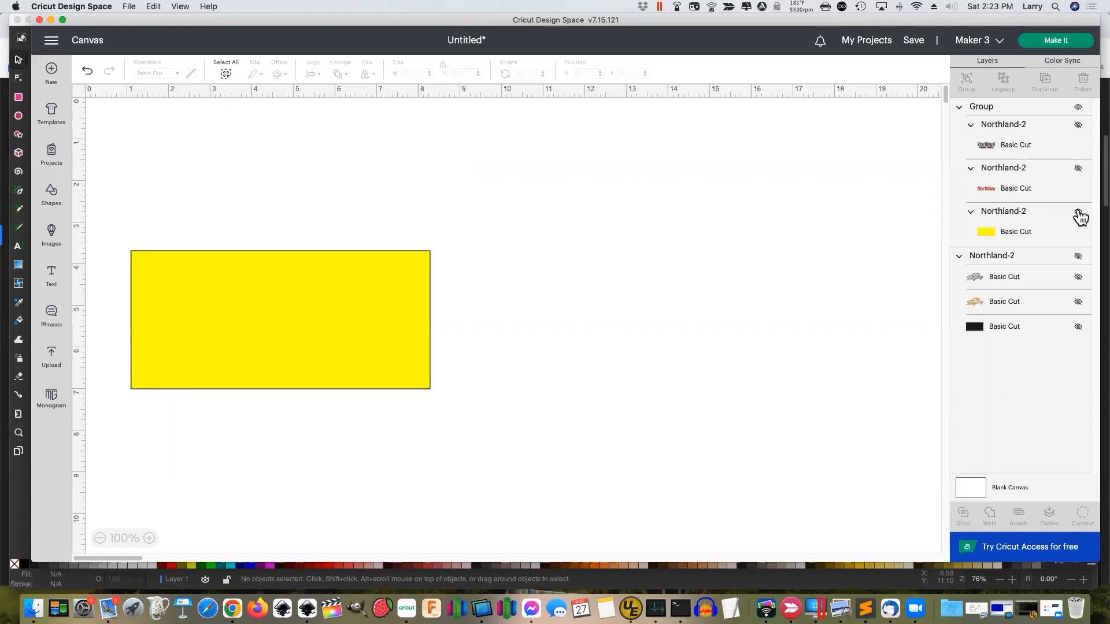
click(1079, 171)
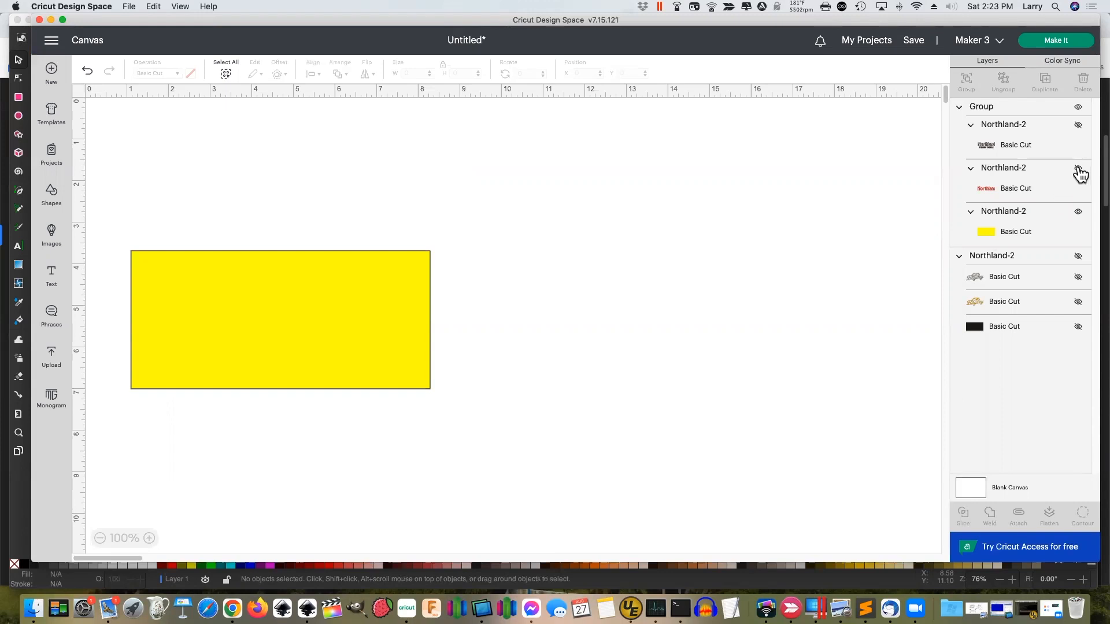
click(1079, 127)
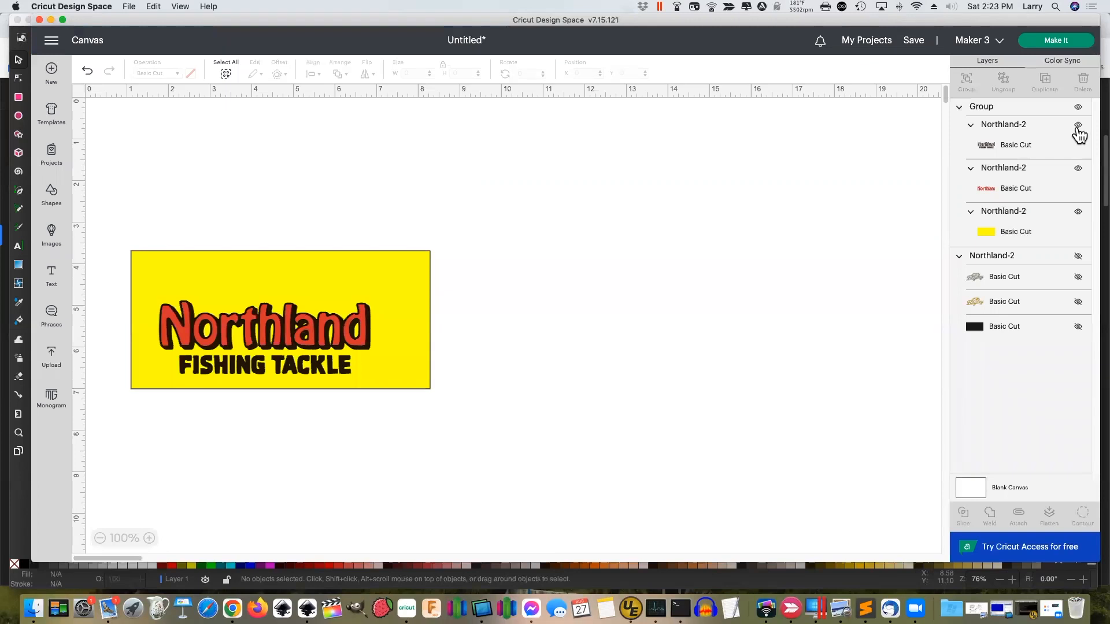
click(1078, 278)
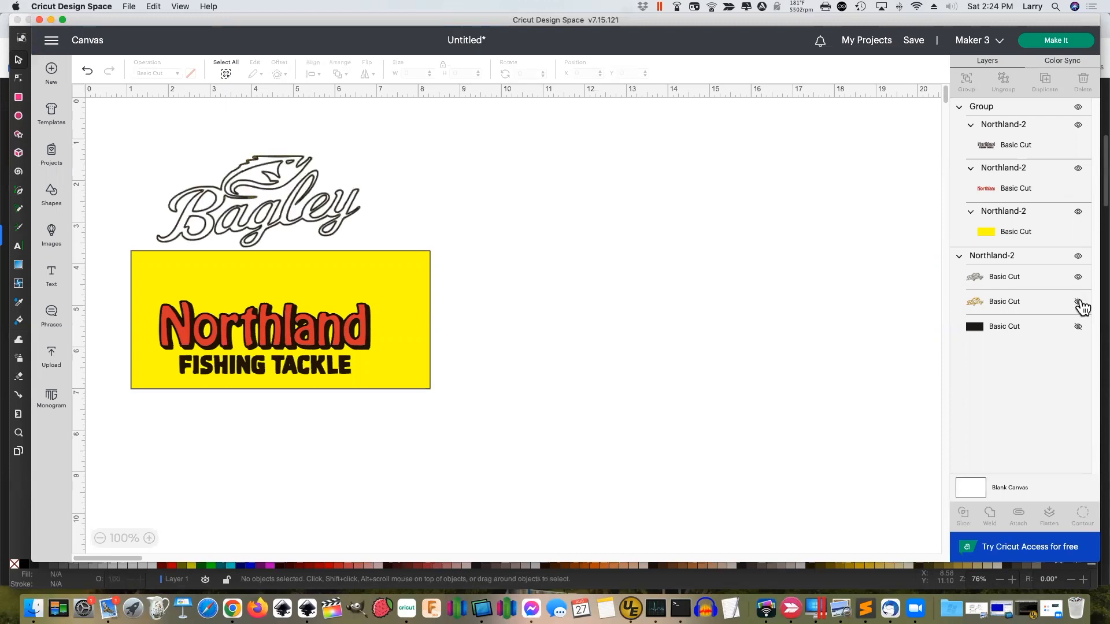
click(1078, 302)
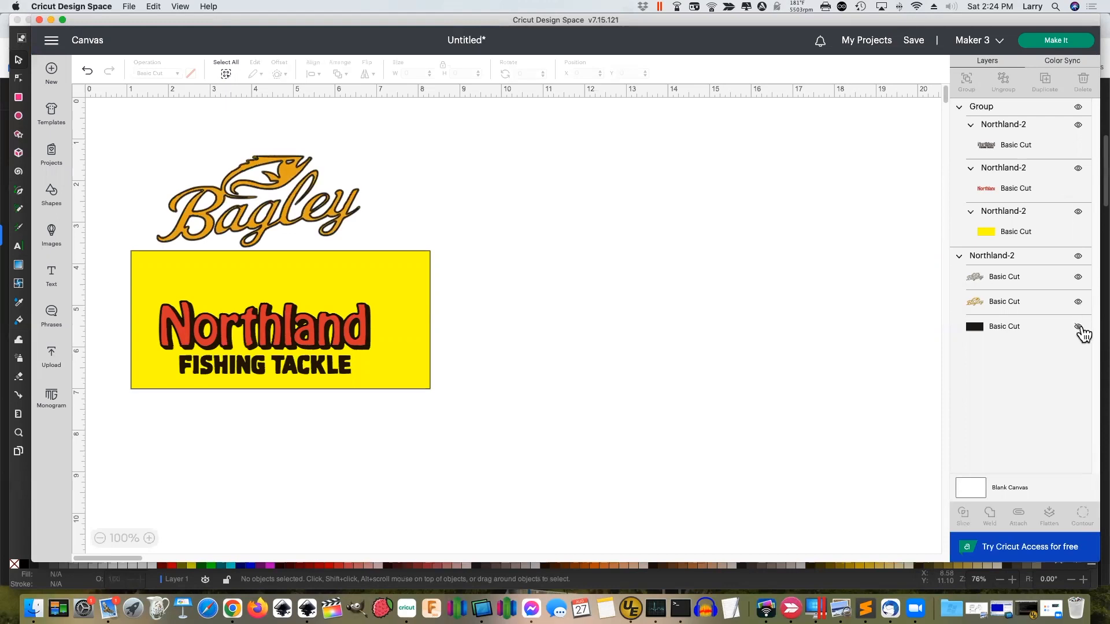
click(1078, 327)
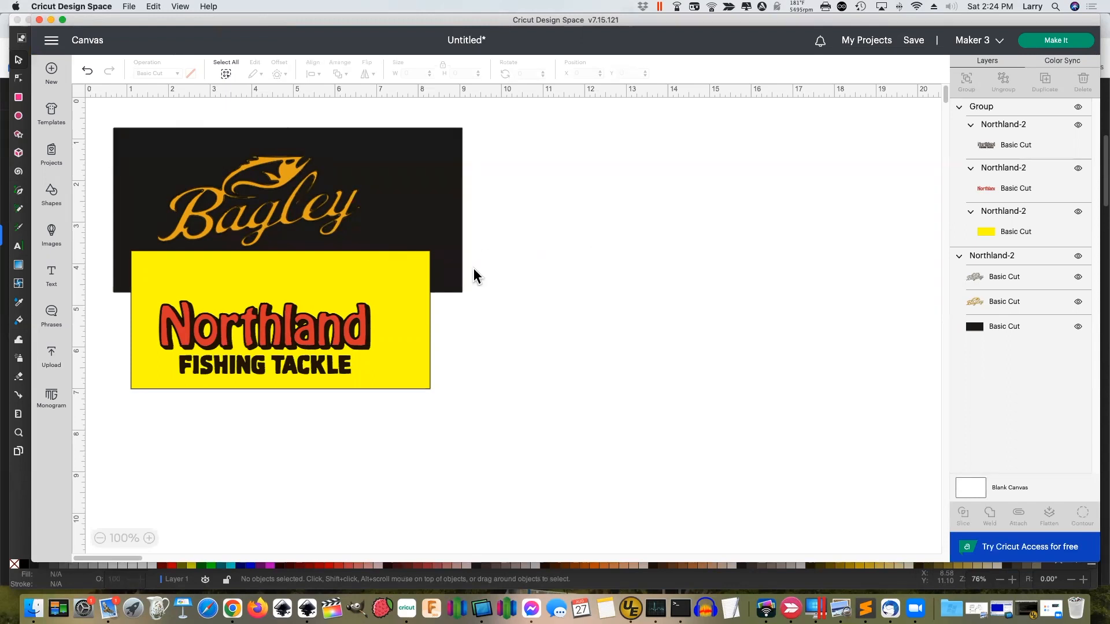
Replace the placeholder text with the user's e-mail address and position it below the logos
click(54, 276)
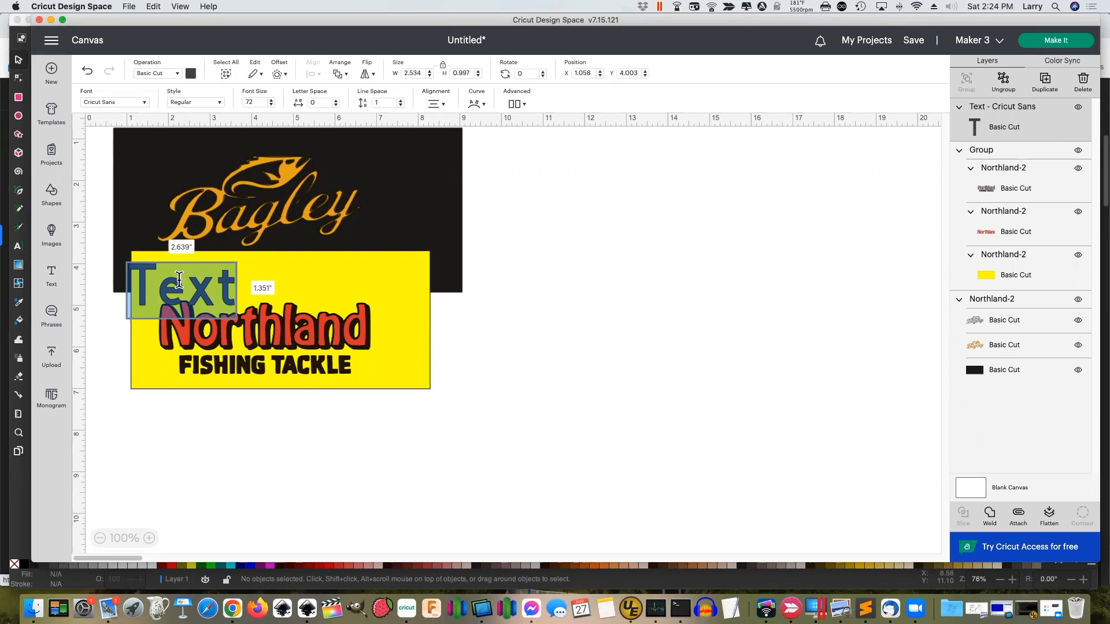
click(179, 281)
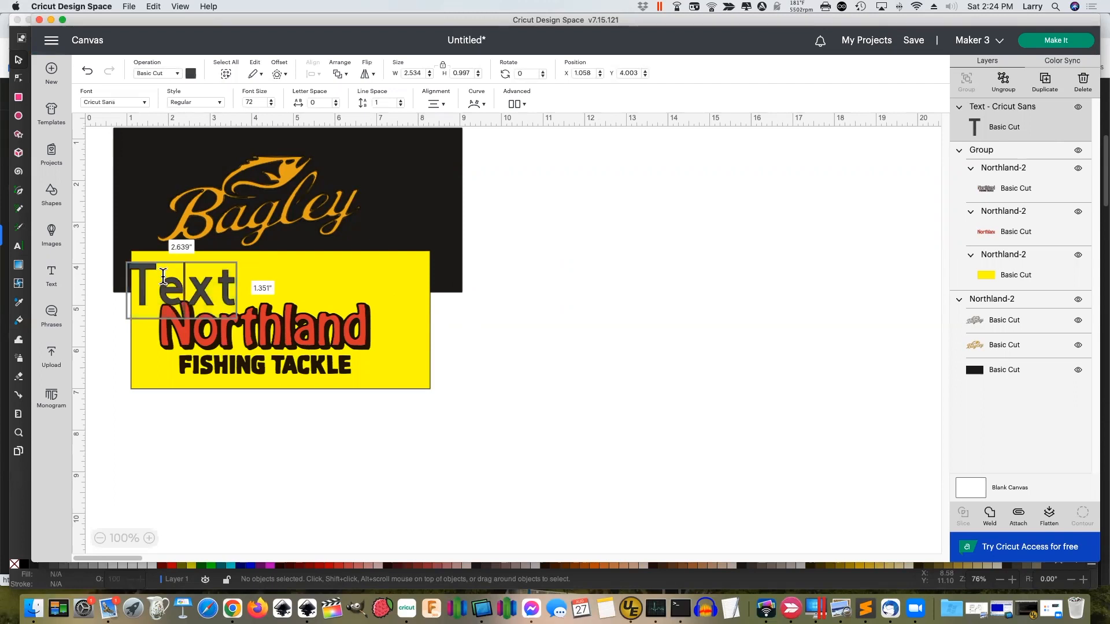
double_click(163, 277)
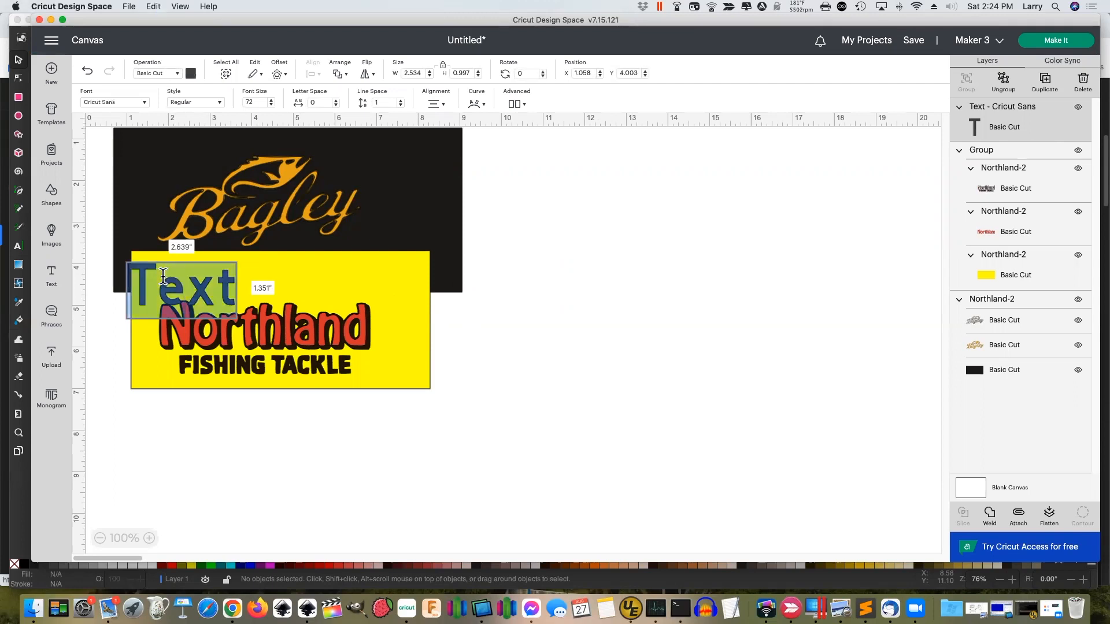
key(BackSpace)
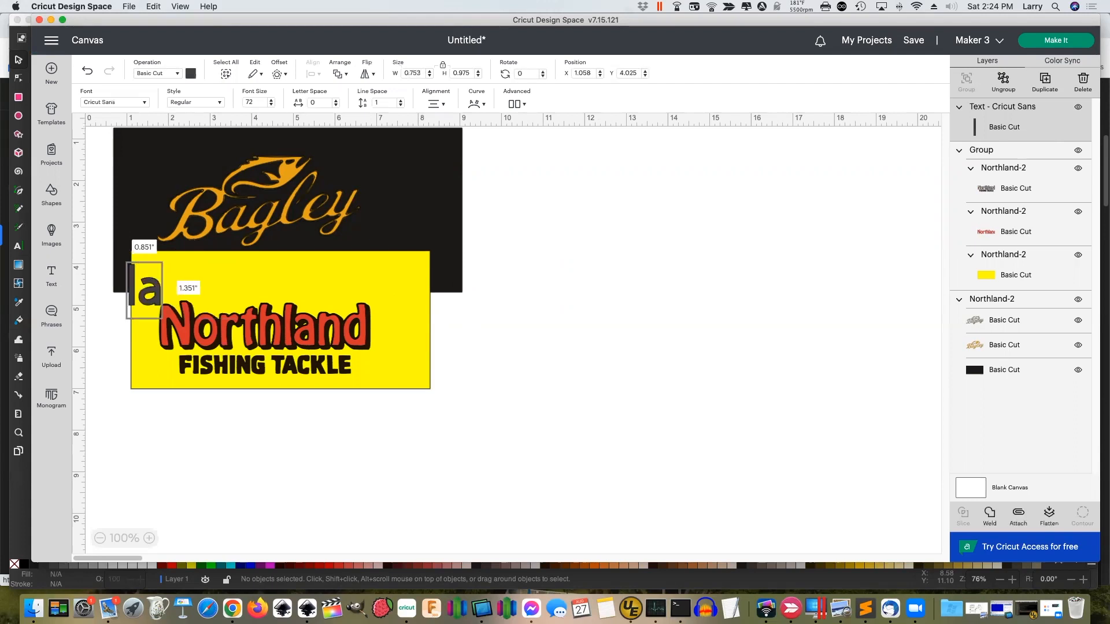
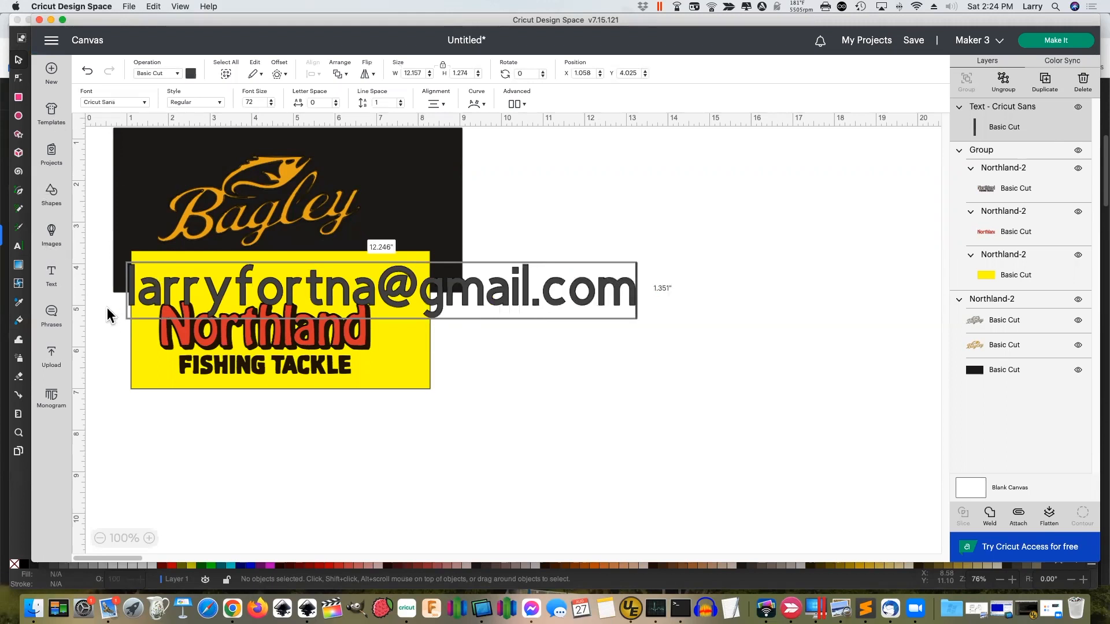
click(178, 409)
drag(176, 295, 353, 447)
click(527, 334)
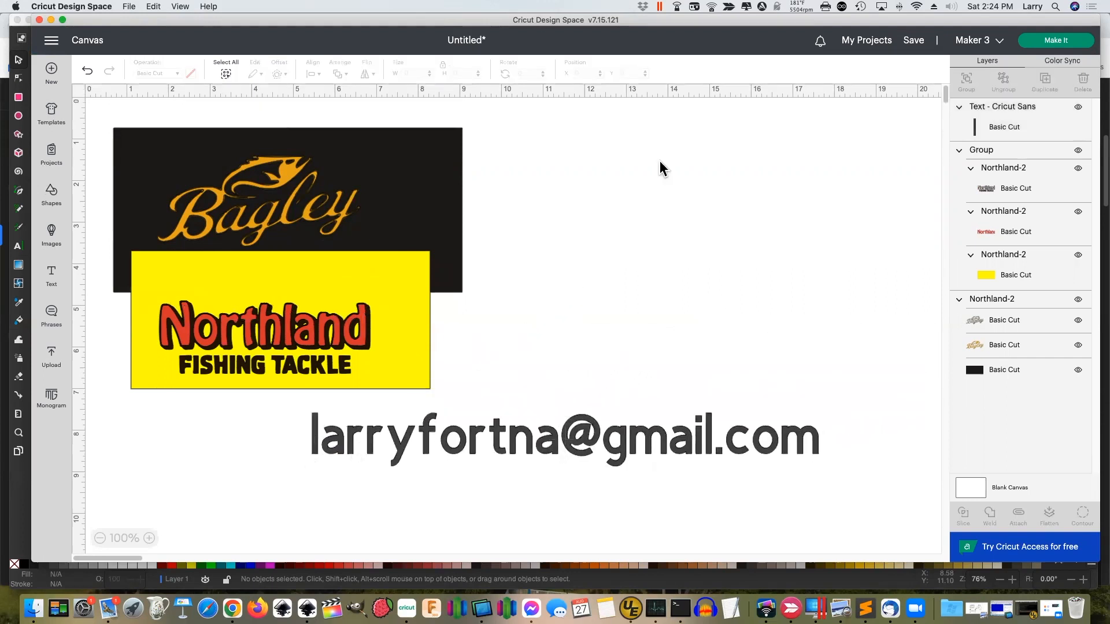